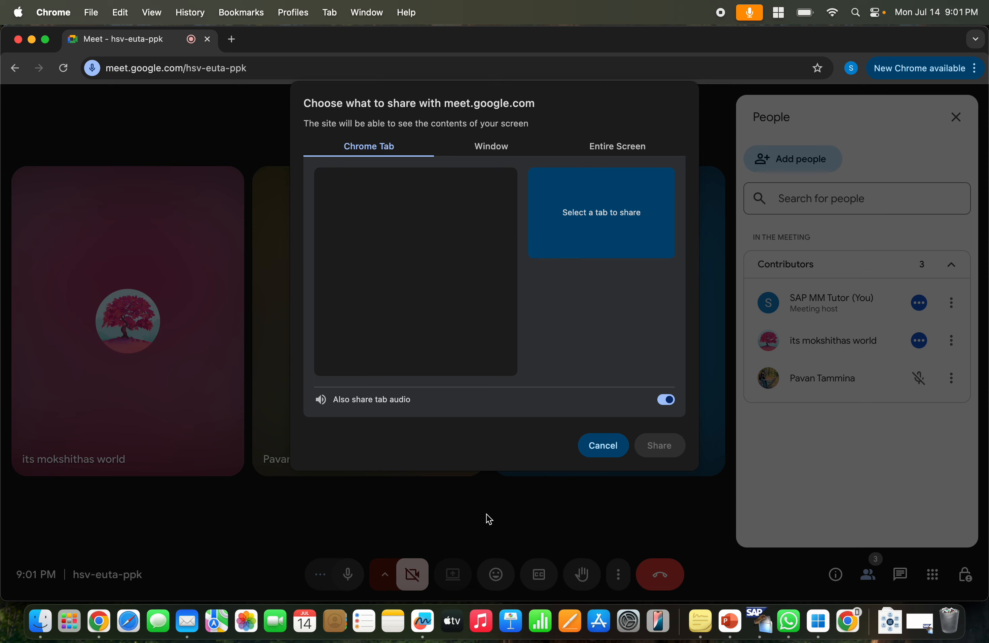
Cancel the screen-sharing dialog and launch SAPGUI 7.70rev7 through system search.
click(595, 455)
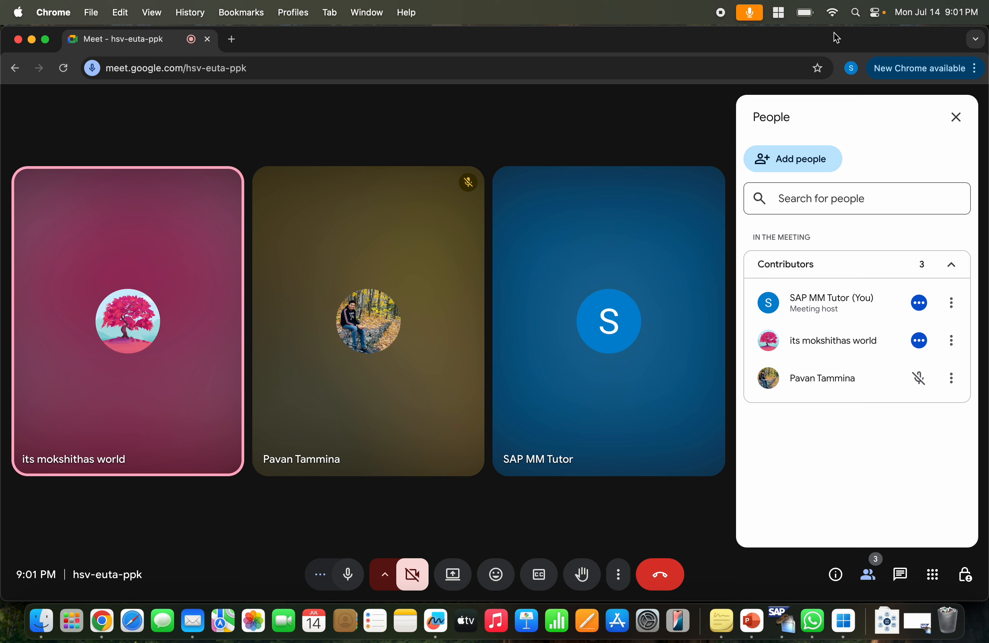
key(super+space)
text(SAP)
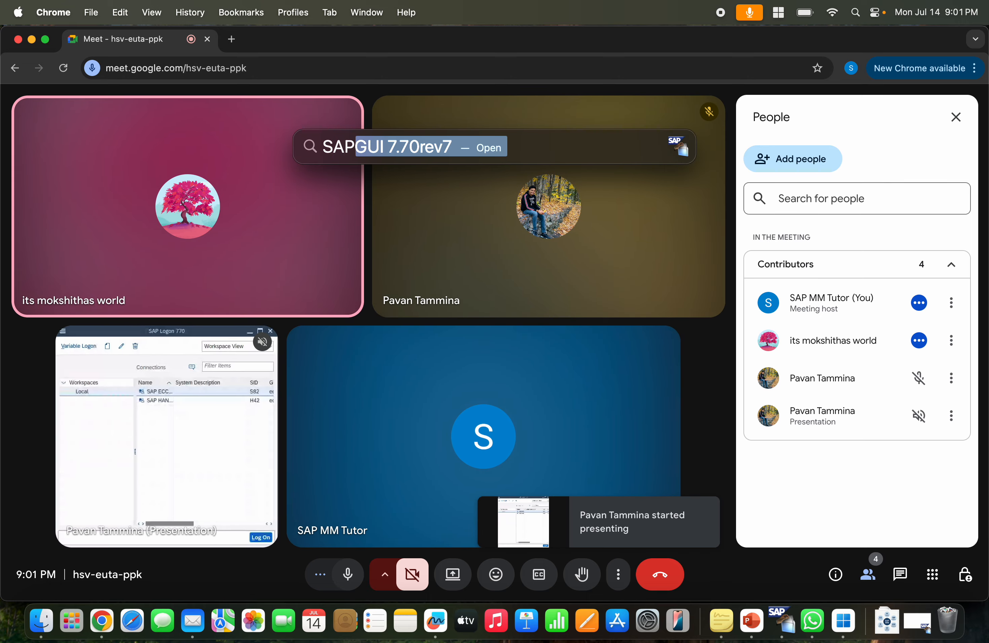
key(Return)
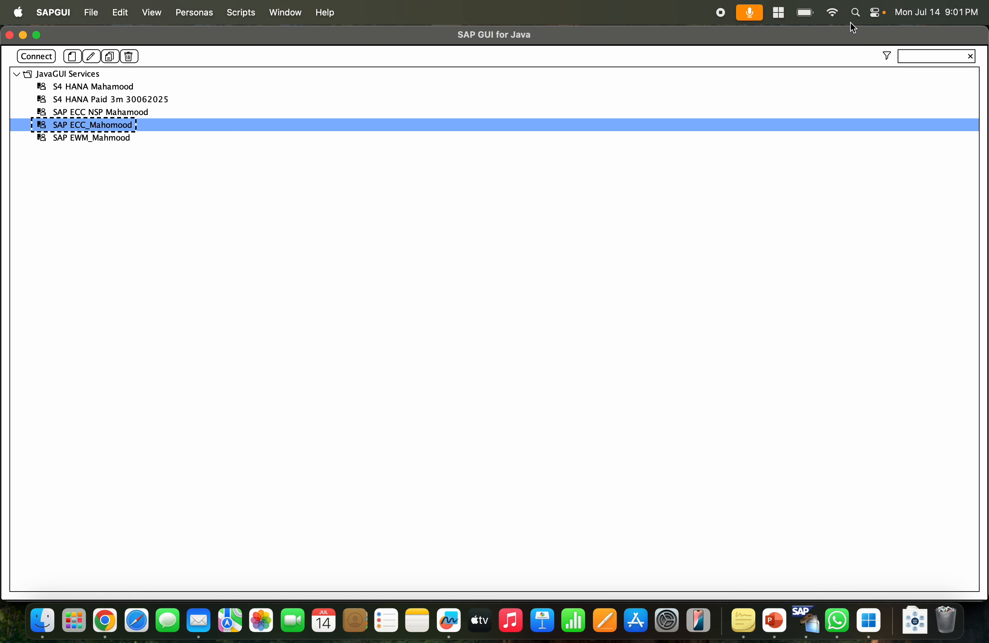
Return to the Google Meet call and close the People panel.
key(super+Tab)
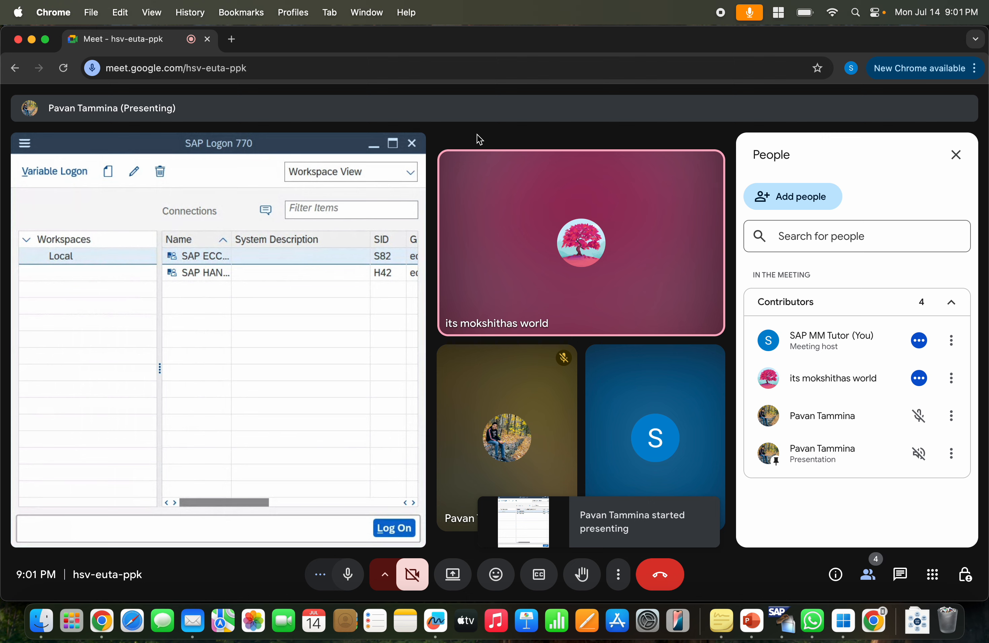
click(967, 164)
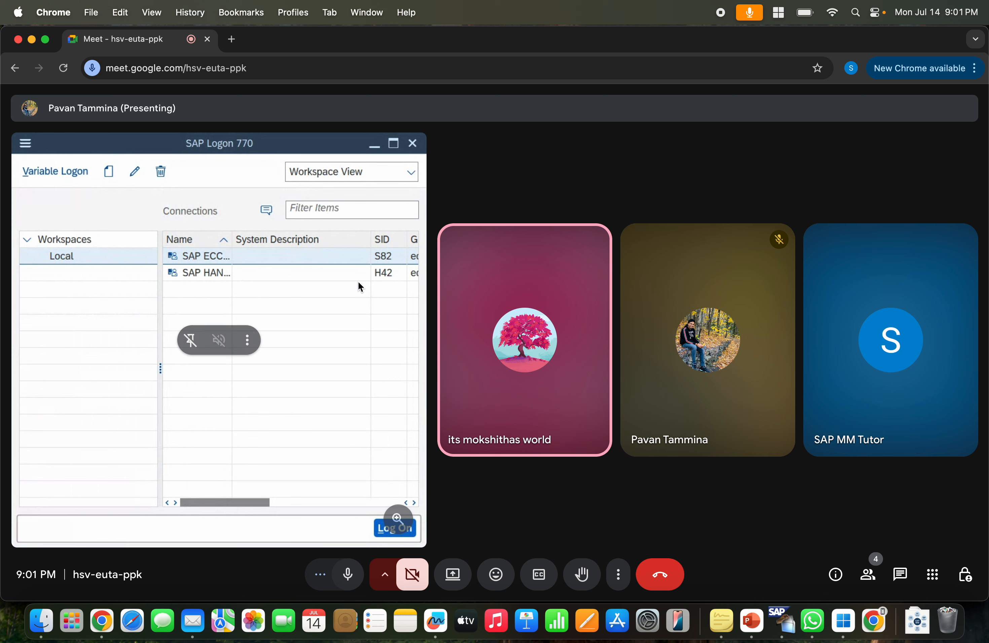
click(250, 341)
click(547, 214)
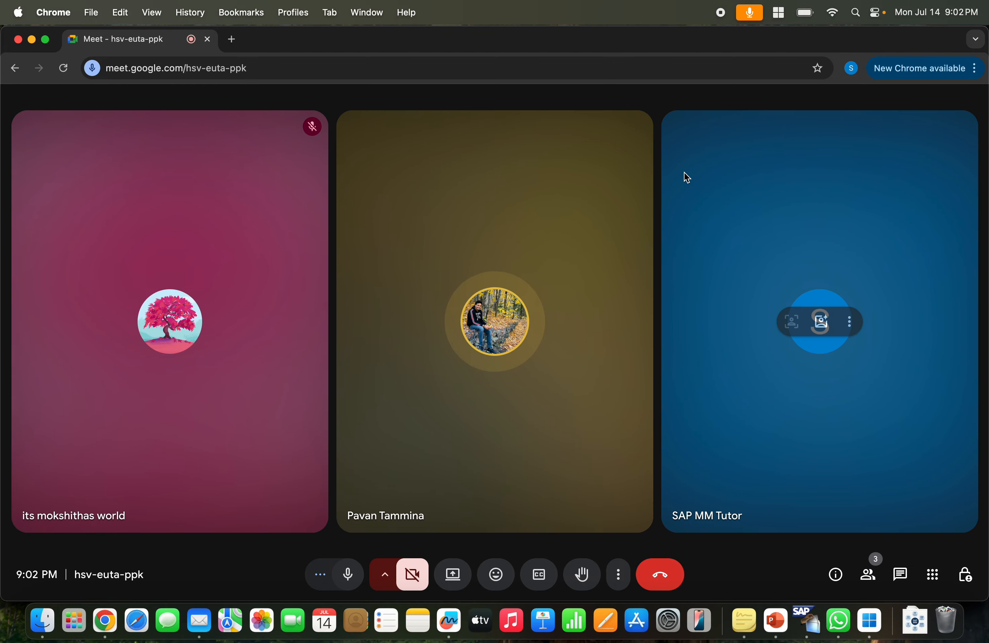
Open the S4 HANA Mahamood connection in SAP GUI for Java.
key(super+Tab)
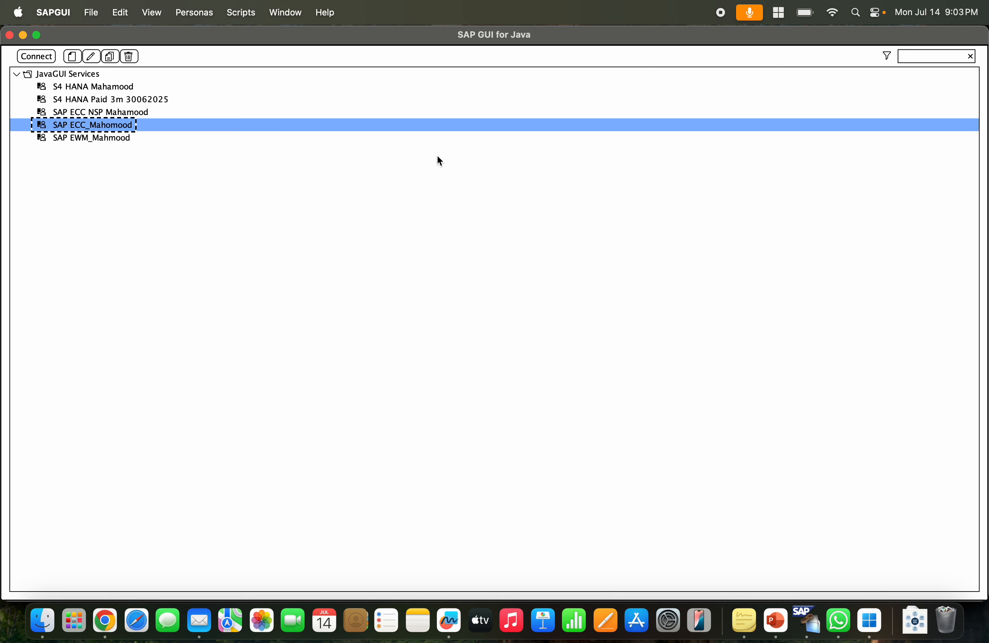
click(117, 100)
click(130, 88)
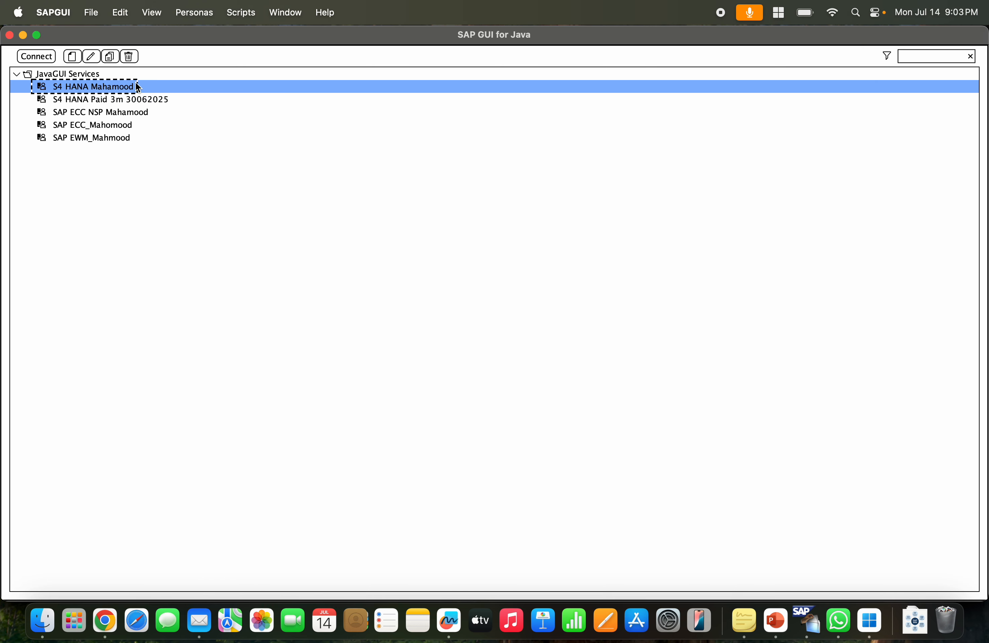
double_click(126, 87)
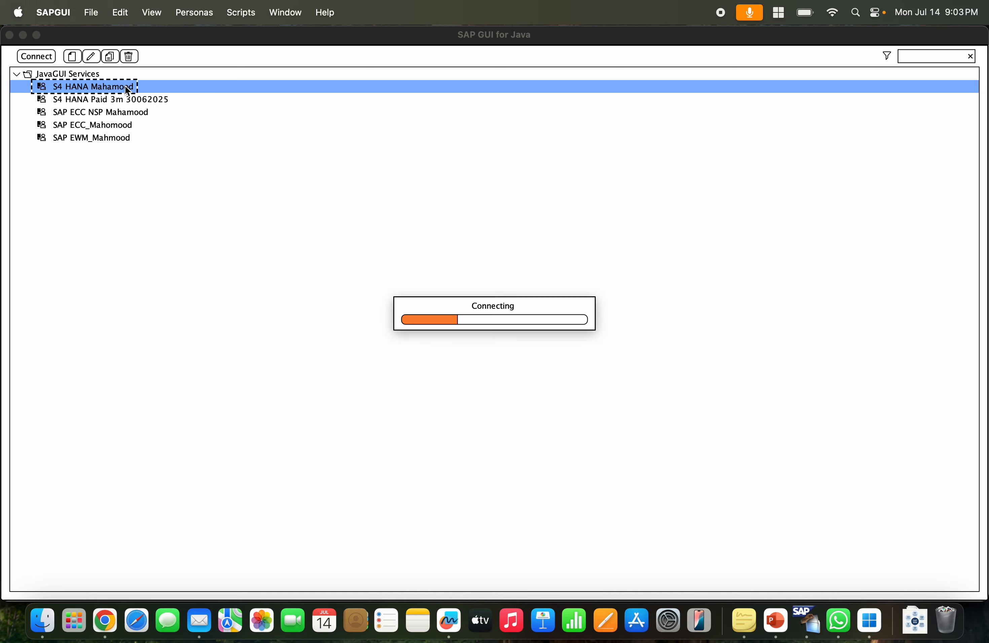
Browse the saved user names on the logon screen and close the logon window without signing in.
key(Down)
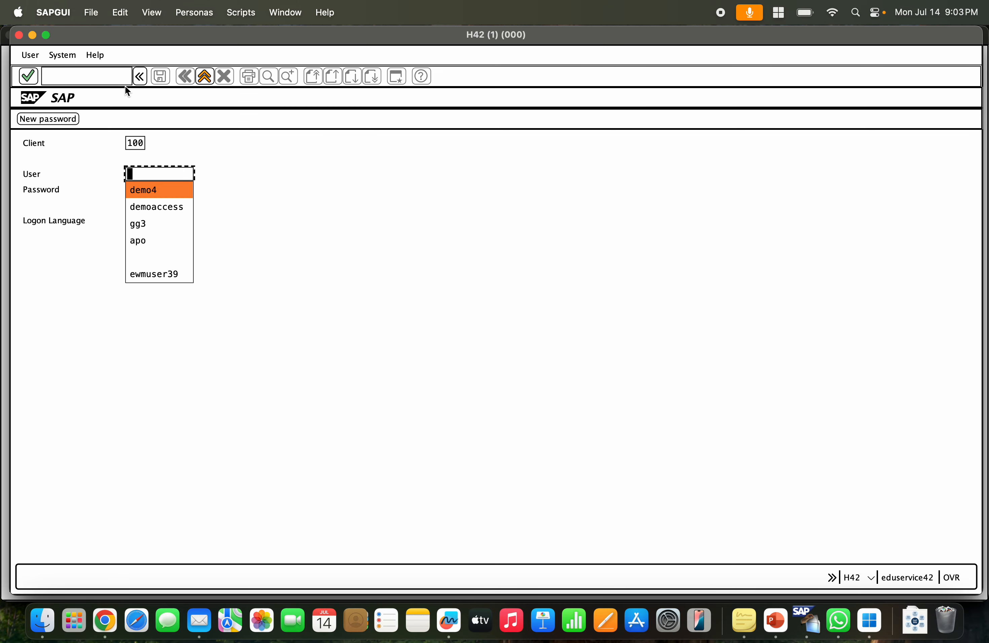
key(Down)
key(Down)
key(Down)
key(Down)
key(Down)
key(Up)
key(Up)
key(Up)
key(Up)
key(Up)
click(216, 73)
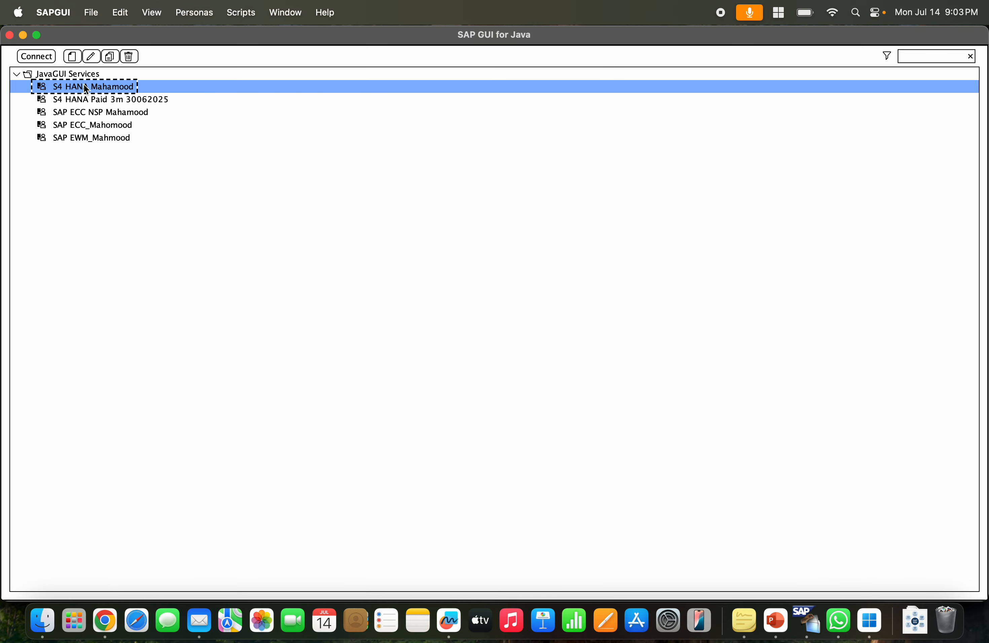
Inspect the S4 HANA Mahamood connection properties and close them without saving.
click(89, 61)
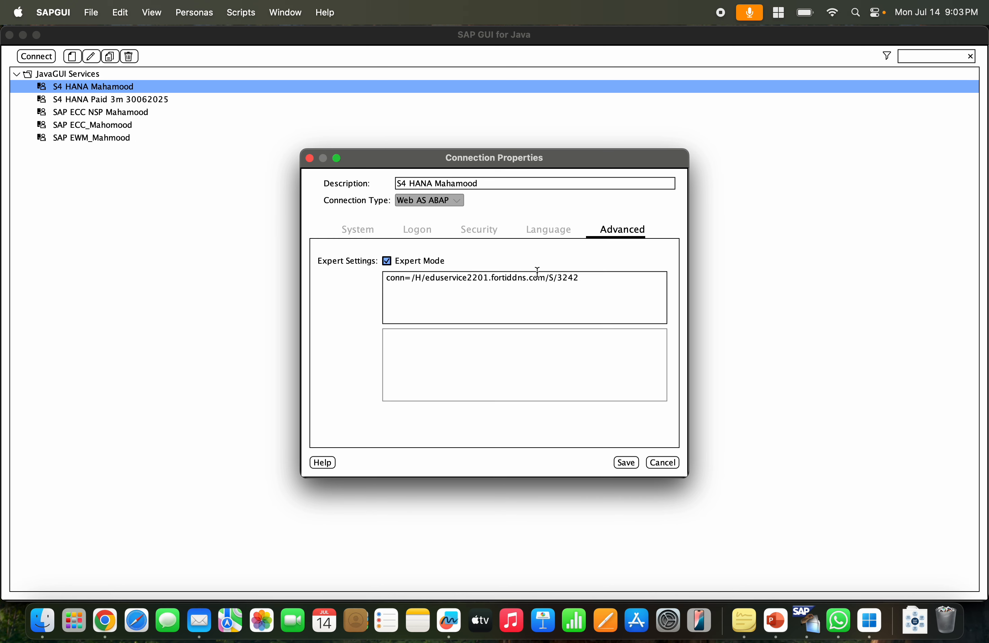
click(676, 463)
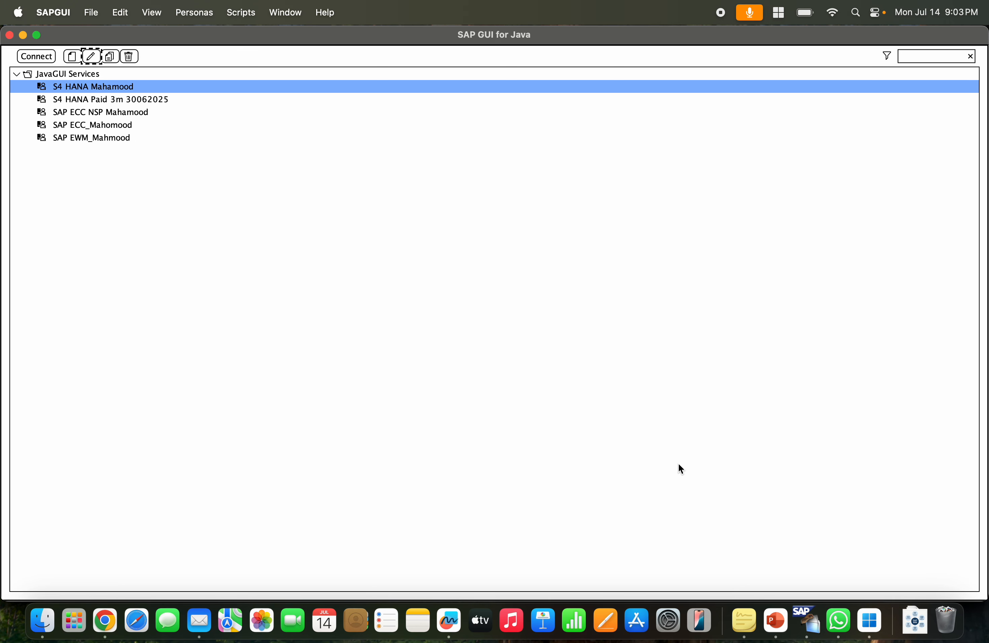
Select the S4 HANA Paid 3m 30062025 connection and switch back to the Meet call.
click(104, 97)
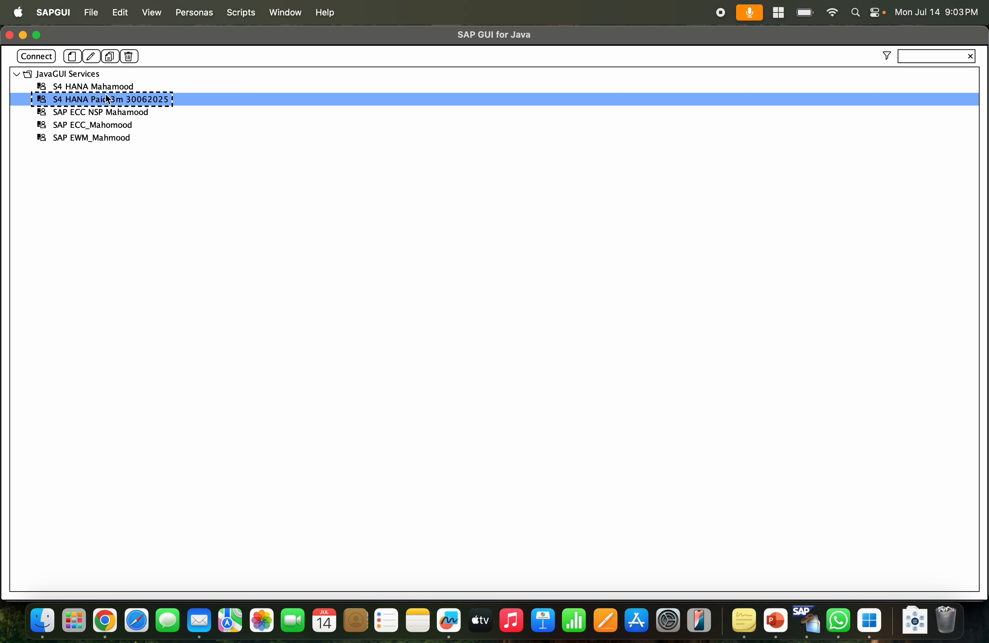
click(105, 92)
key(super+Tab)
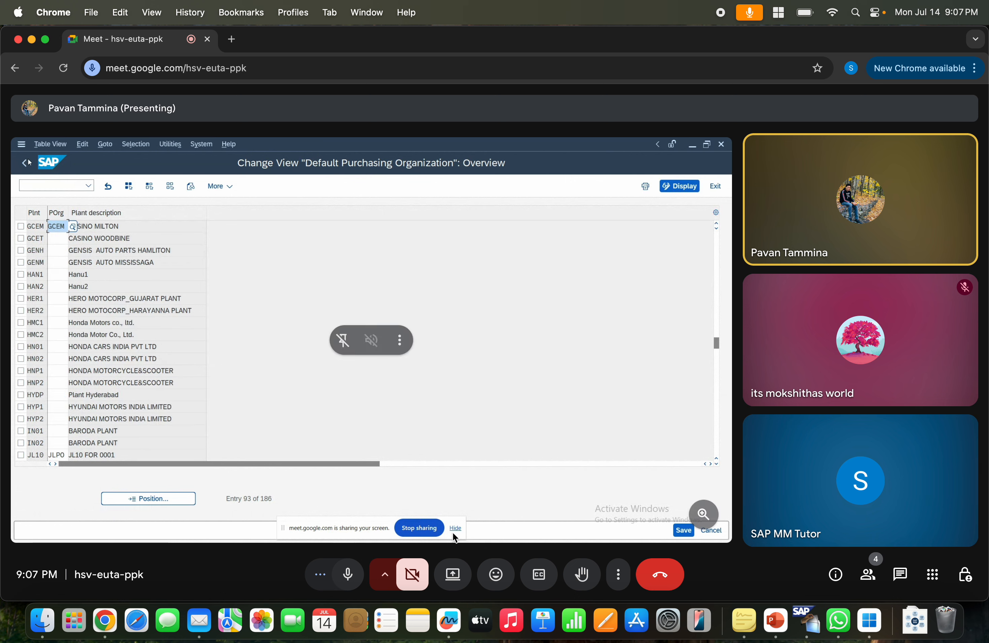
Take over presenting in the meeting, sharing the entire screen and showing it despite the mirror warning.
click(452, 574)
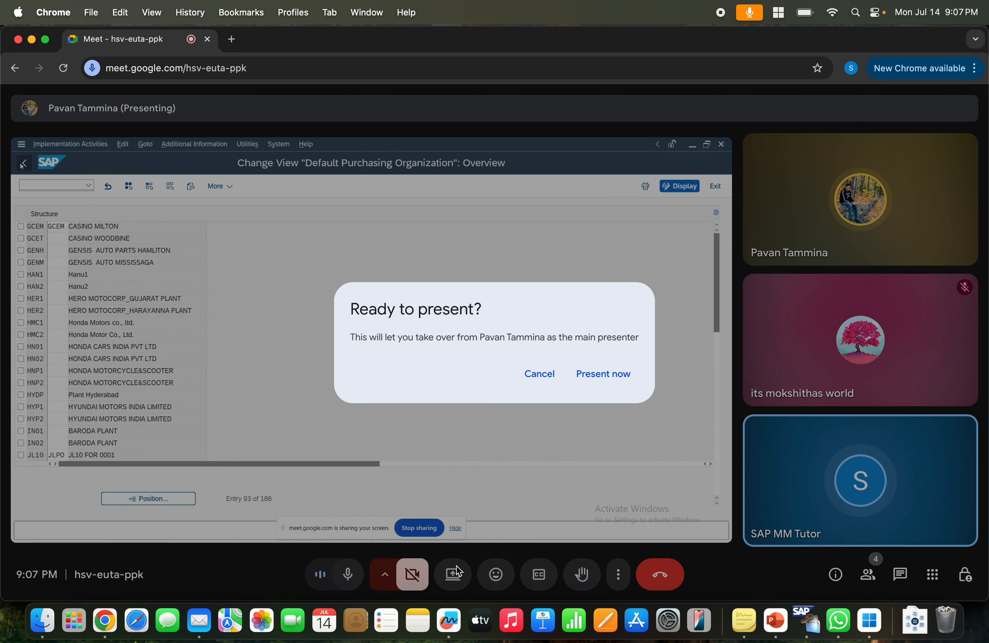
click(632, 376)
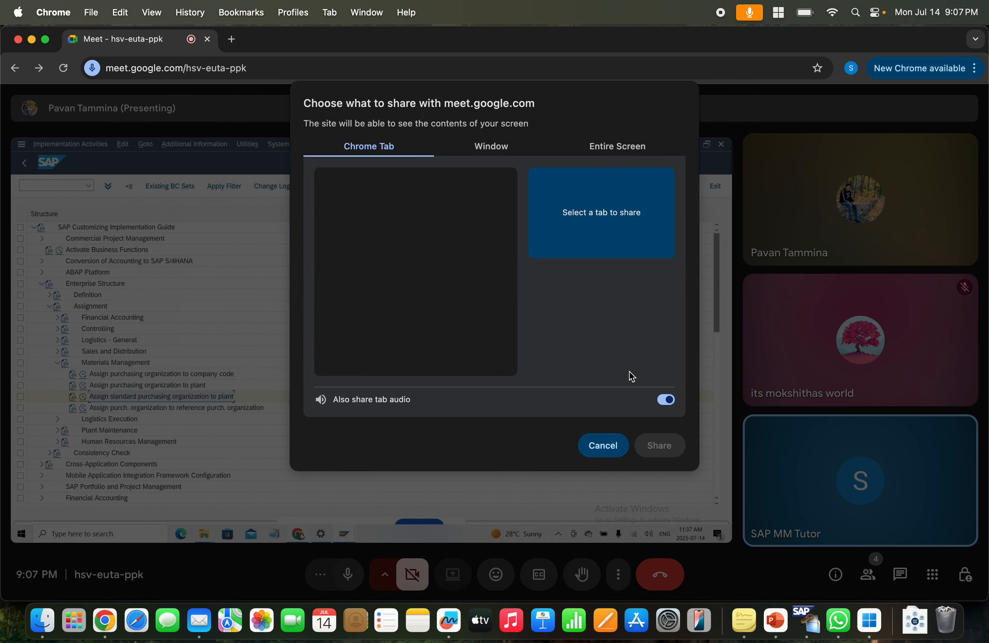
click(628, 154)
click(465, 217)
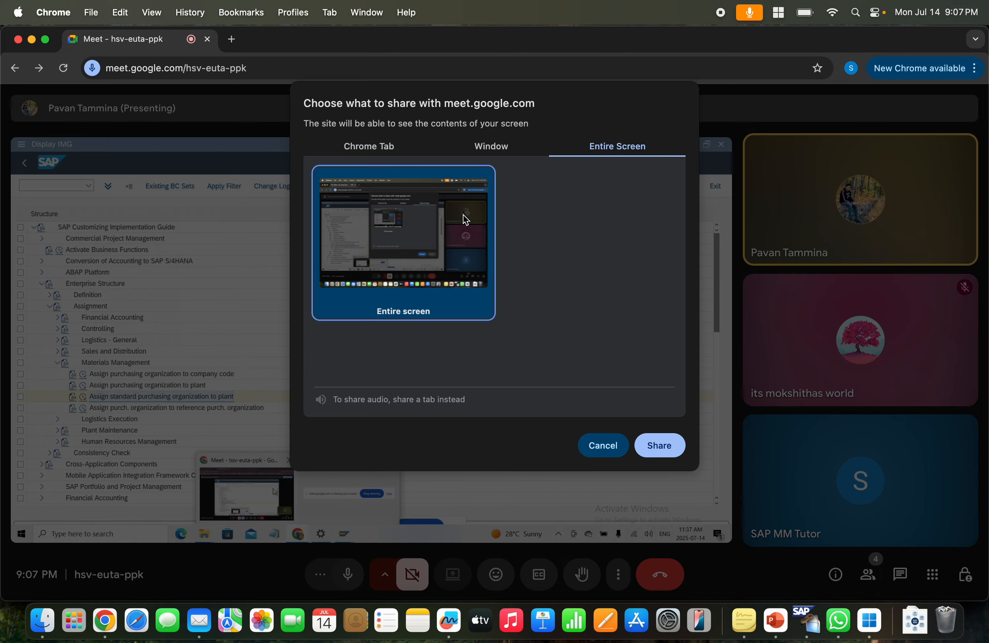
click(678, 450)
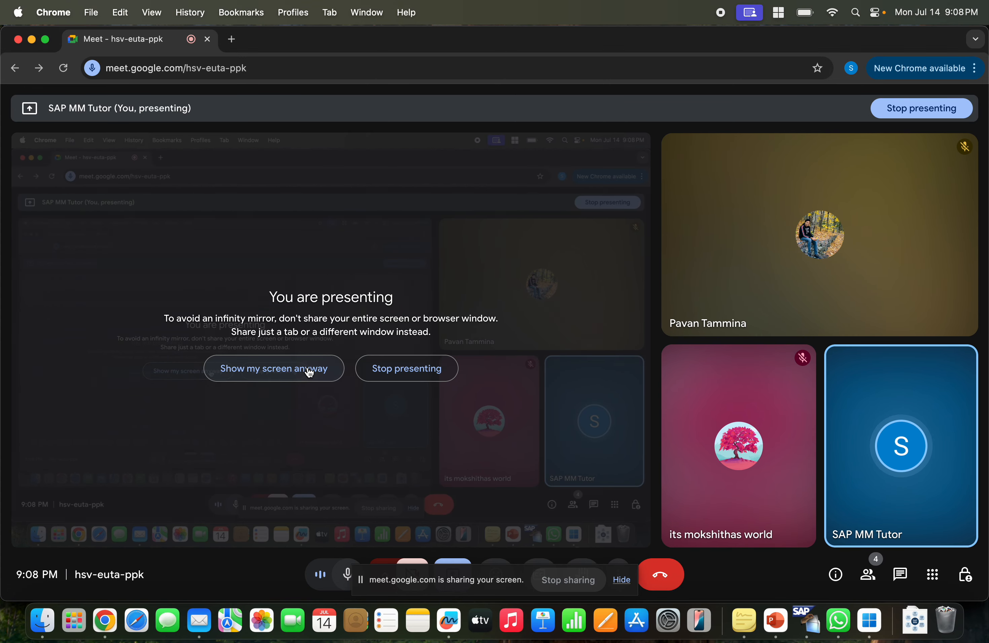
click(308, 367)
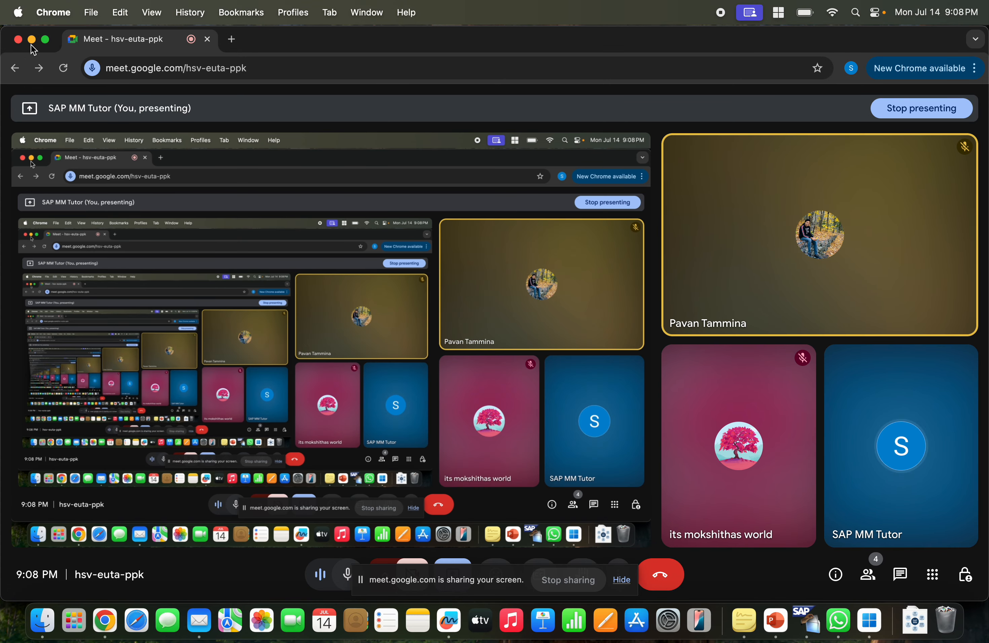
Bring up the SAP MM1 presentation and page through the slides to slide 27, Material ---- Material type.
click(32, 39)
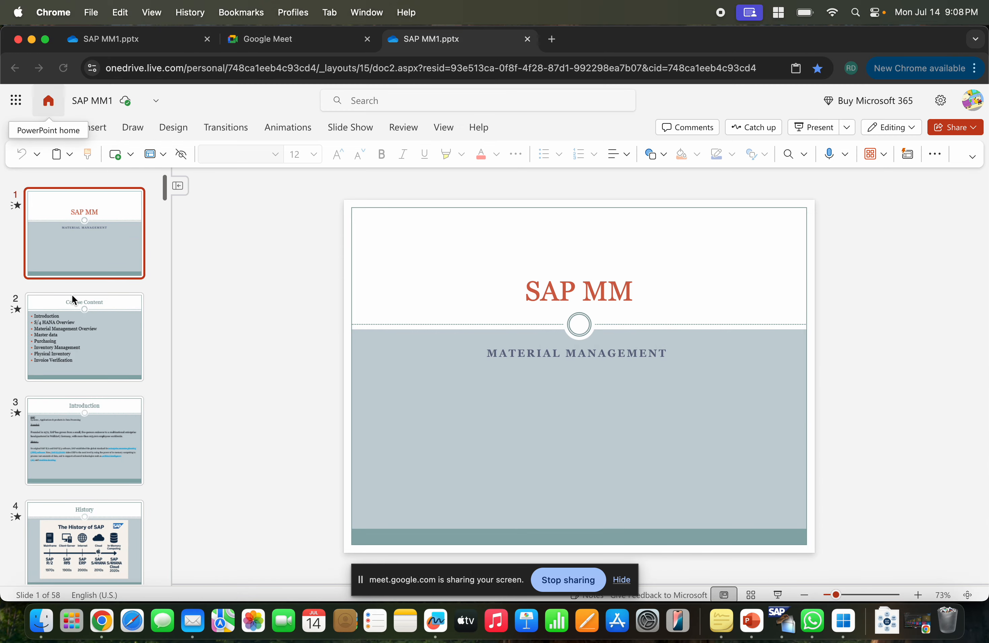
key(Down)
key(Down)
key(Down)
key(Down)
key(Down)
key(Down)
key(Down)
key(Down)
key(Down)
key(Down)
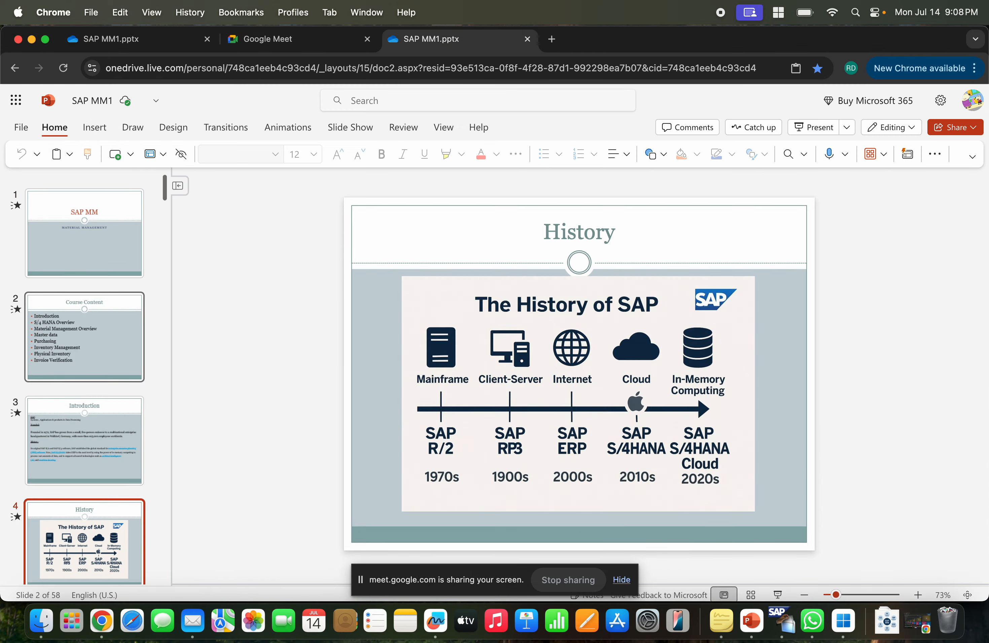
key(Down)
key(Down)
key(Down)
key(Down)
key(Down)
key(Down)
key(Down)
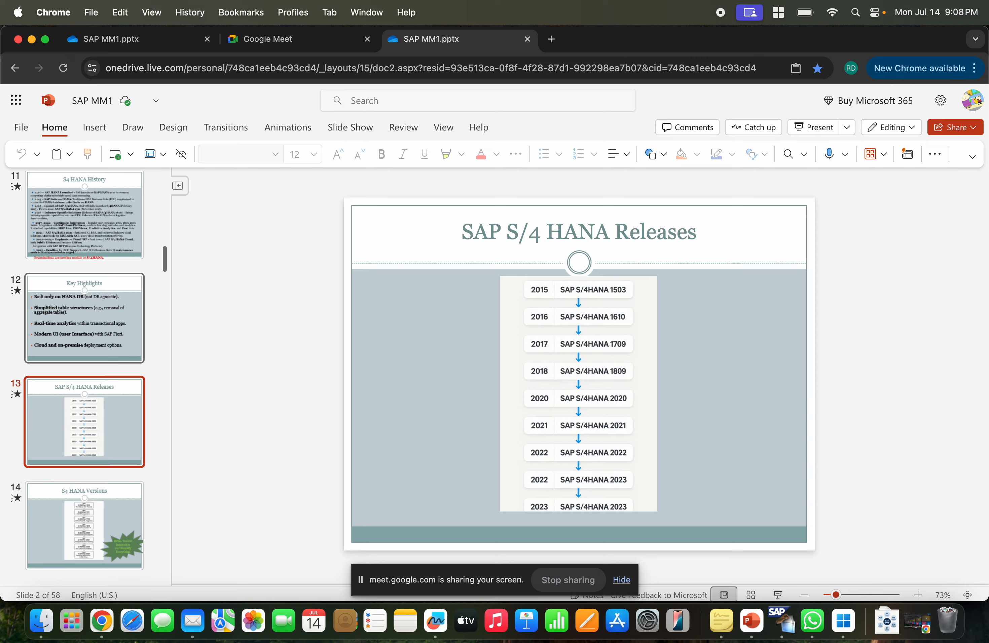
key(Up)
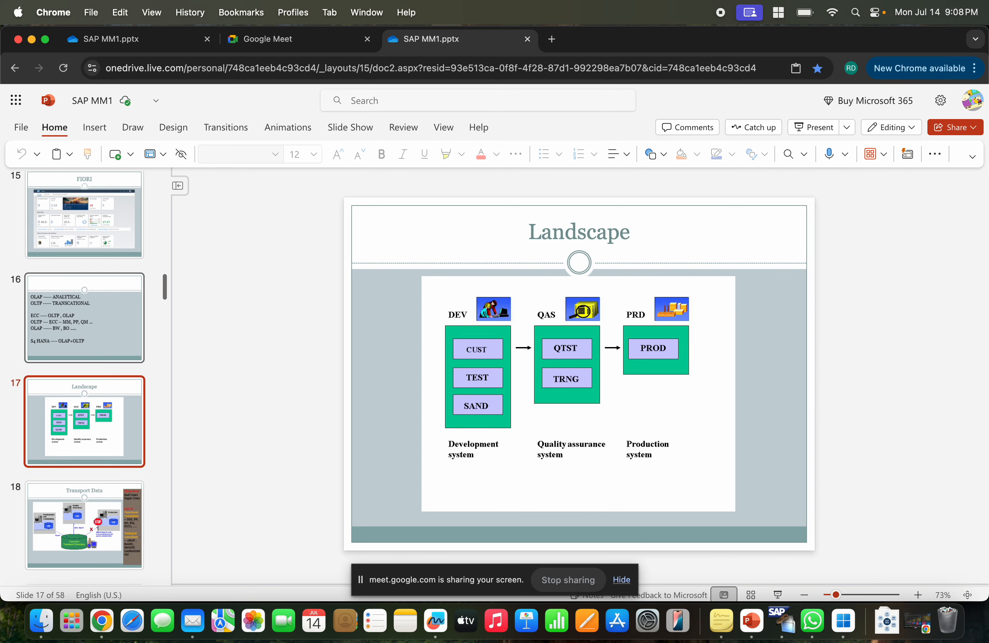
key(Down)
key(Down)
key(Down)
key(Down)
key(Down)
key(Down)
key(Down)
key(Down)
key(Down)
key(Down)
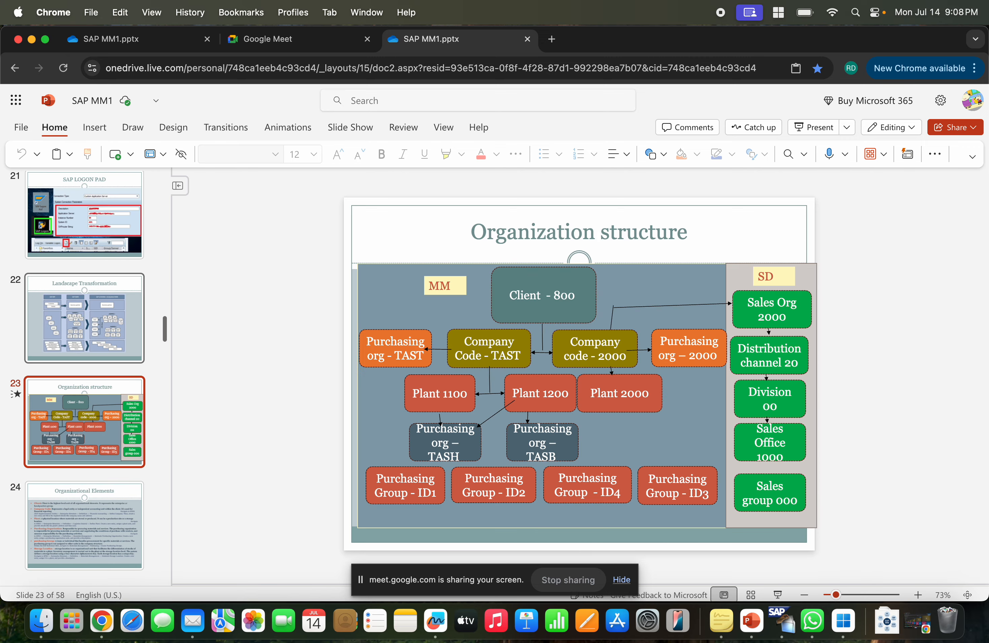
key(Down)
key(Down)
key(Down)
key(Down)
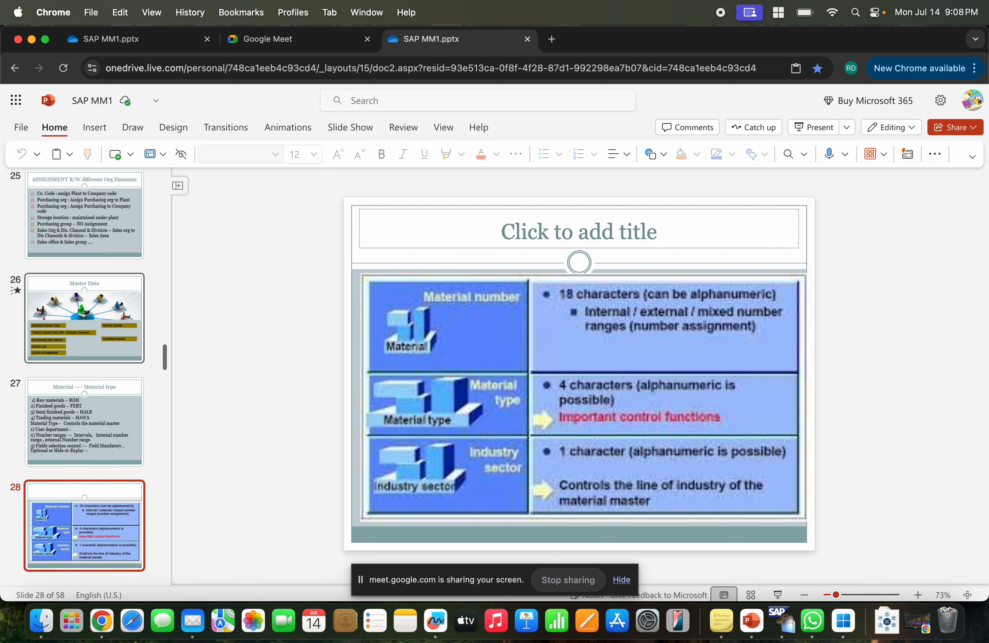
key(Up)
key(Up)
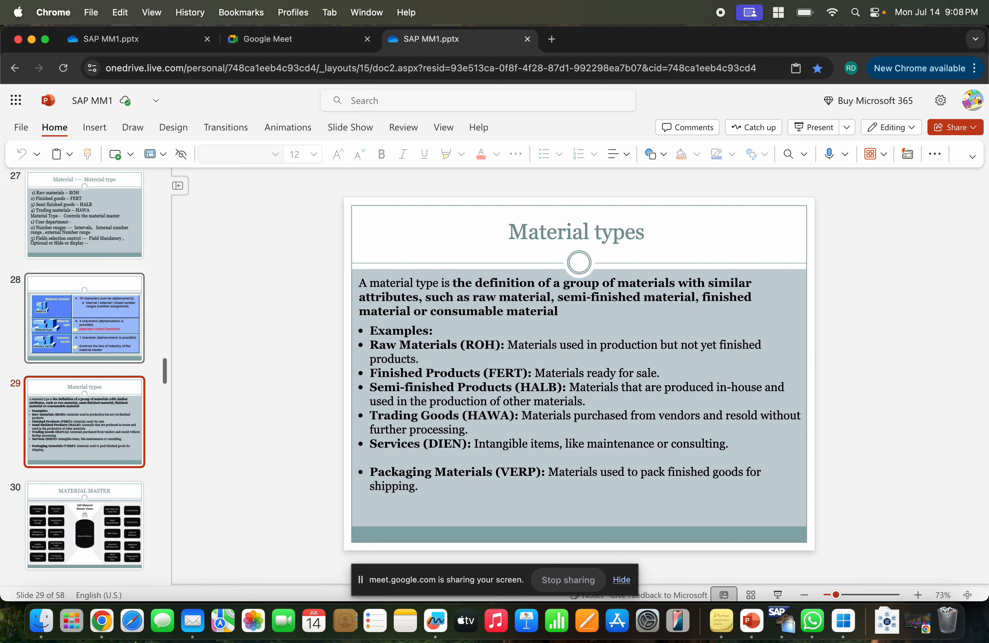
key(Up)
key(Up)
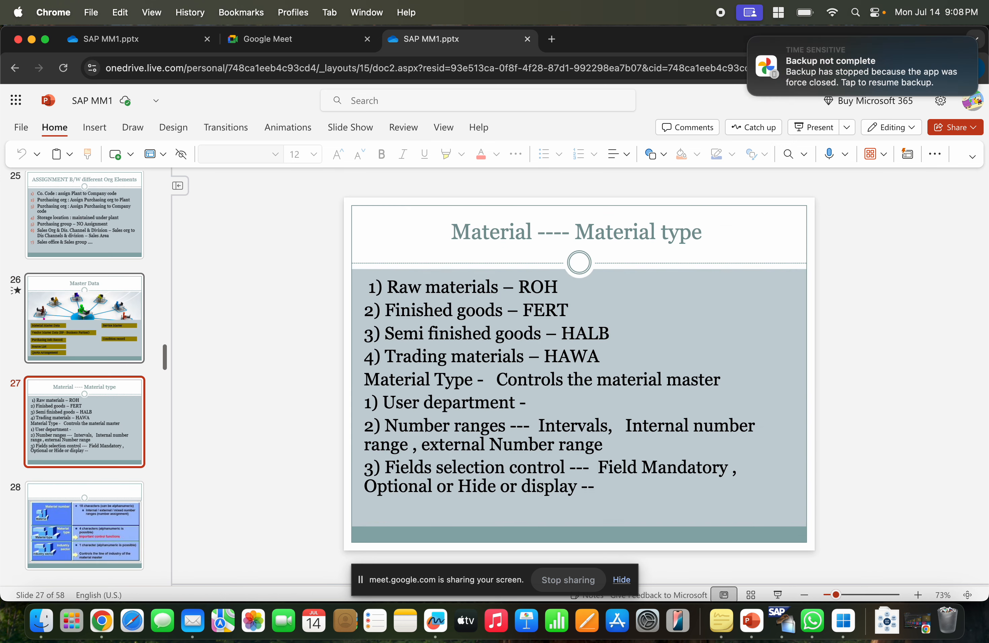
key(Up)
key(Down)
Highlight the words "Material type" in slide 27's title.
drag(575, 229, 607, 232)
drag(700, 233, 715, 229)
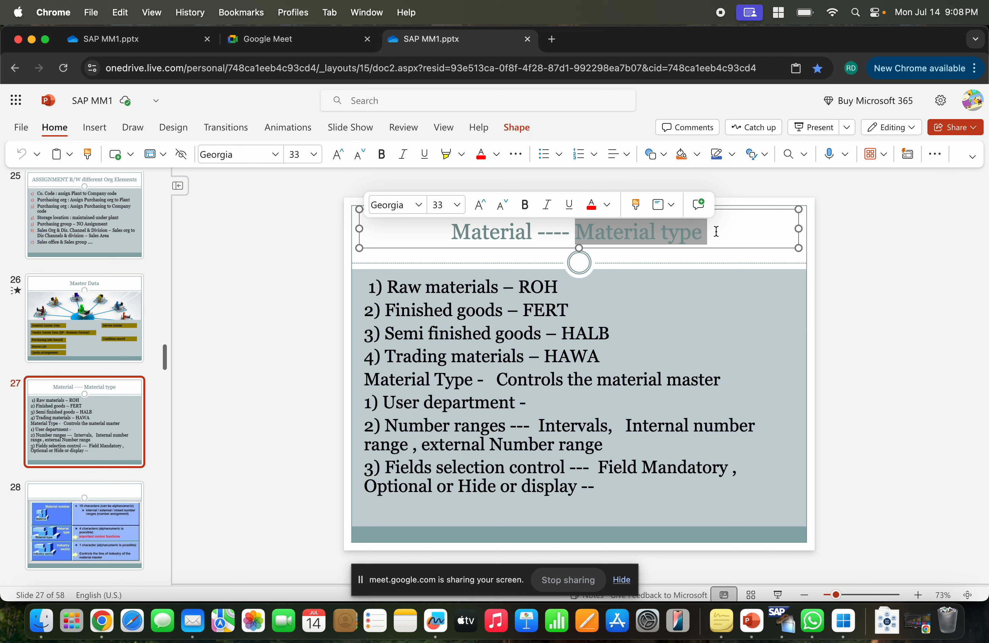
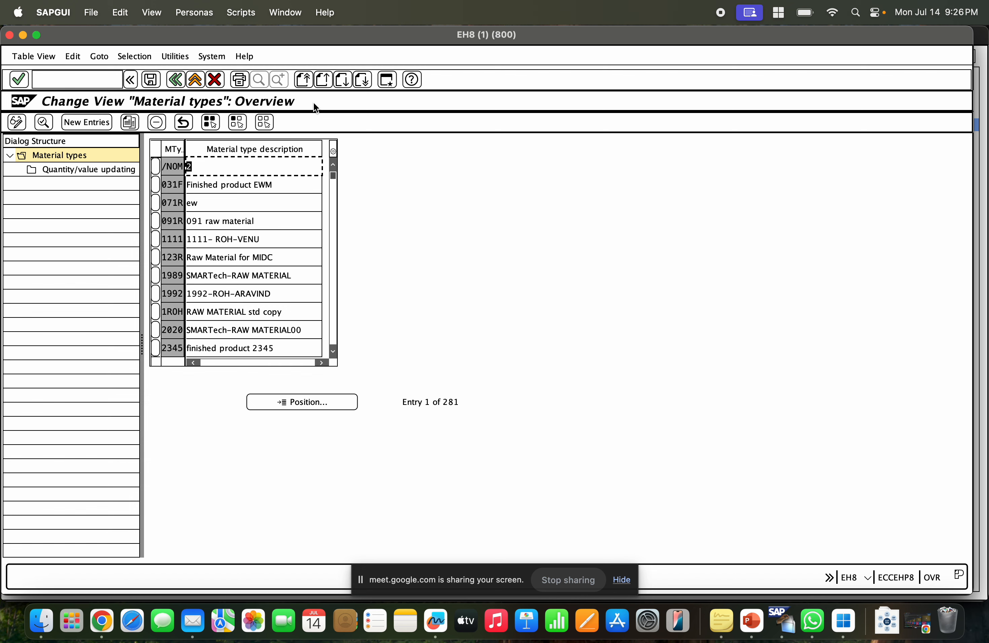
Leave the material types view and open the SAP Reference IMG through transaction SPRO.
click(175, 84)
click(79, 79)
text(spro)
key(Return)
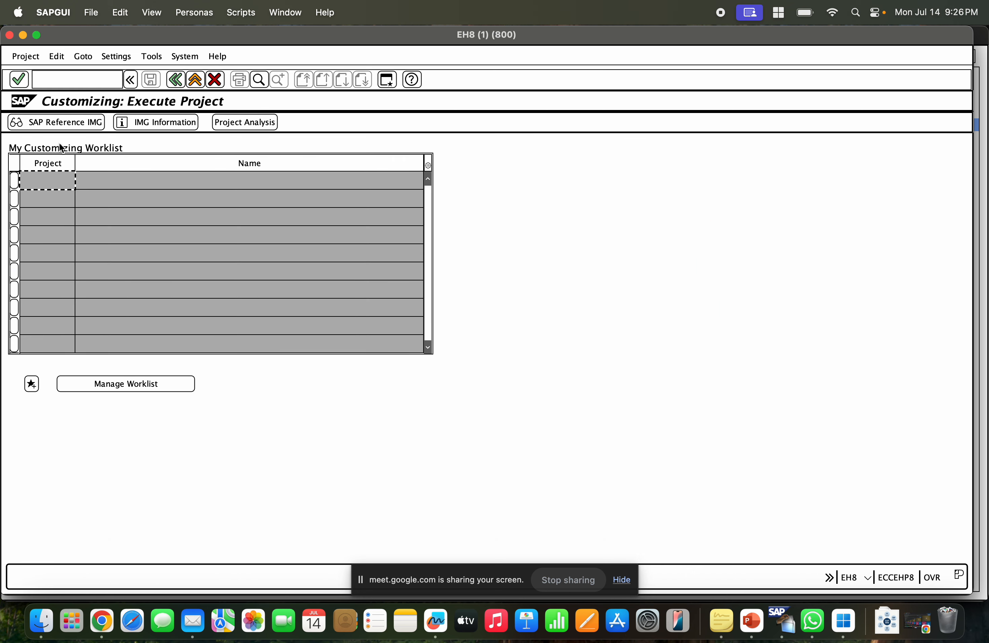
click(63, 126)
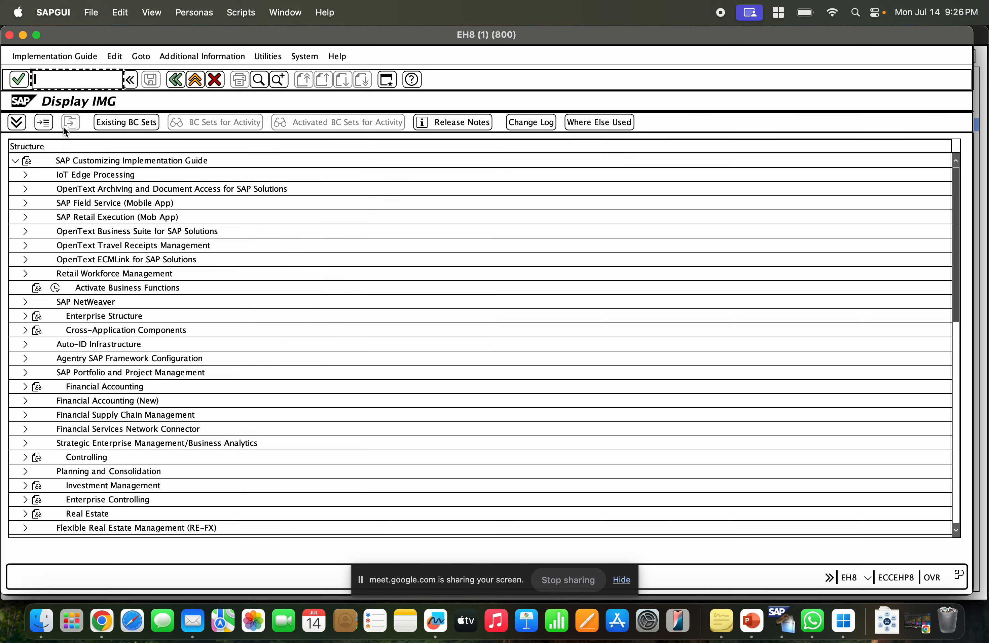
Expand Logistics - General, Material Master, Configuring the Material Master and Basic Settings in the IMG tree.
scroll(132, 446, down, 4)
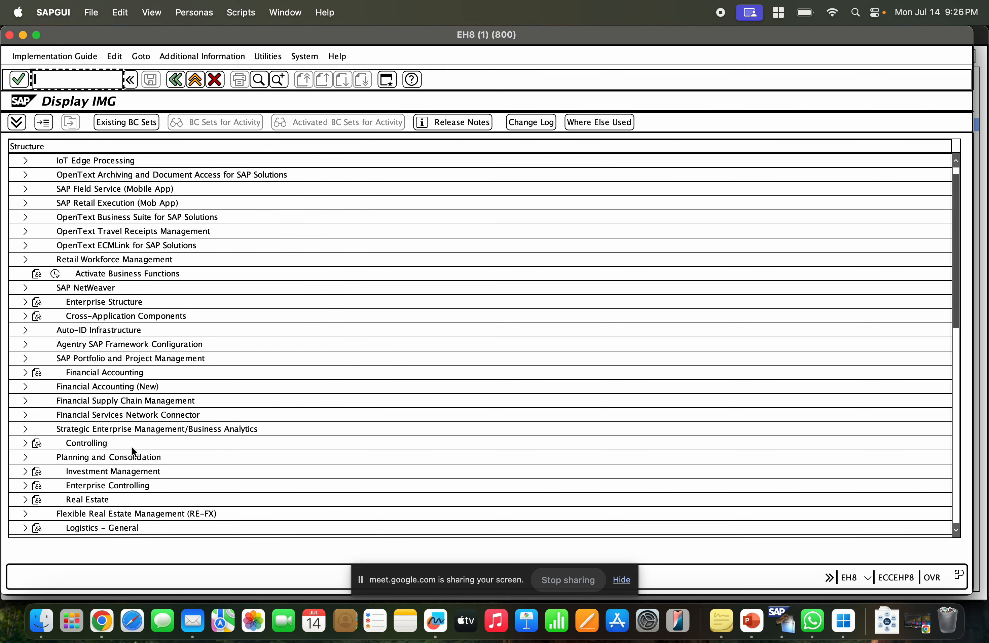
scroll(132, 448, down, 2)
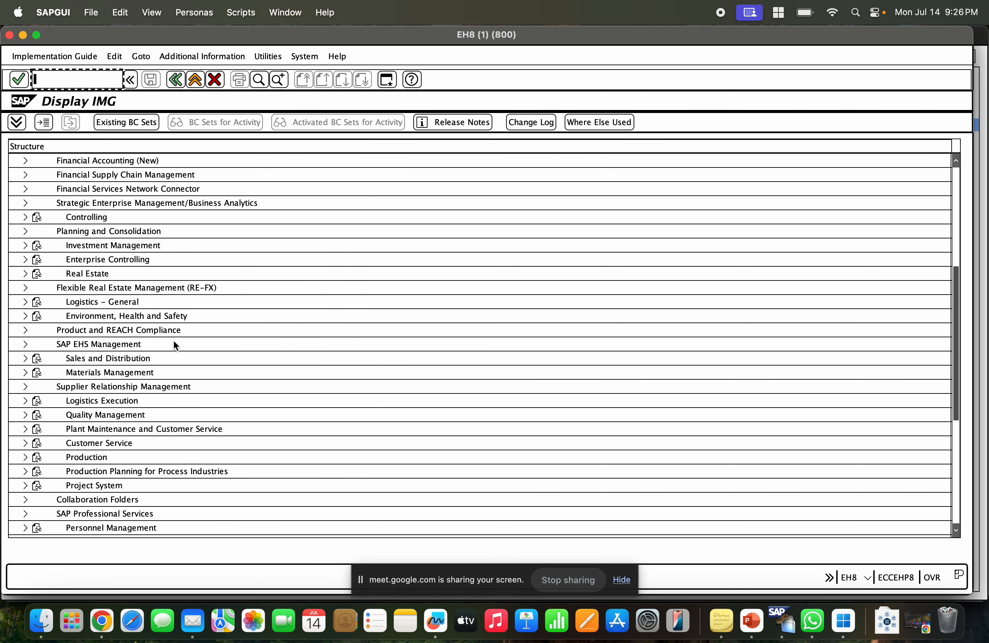
click(106, 302)
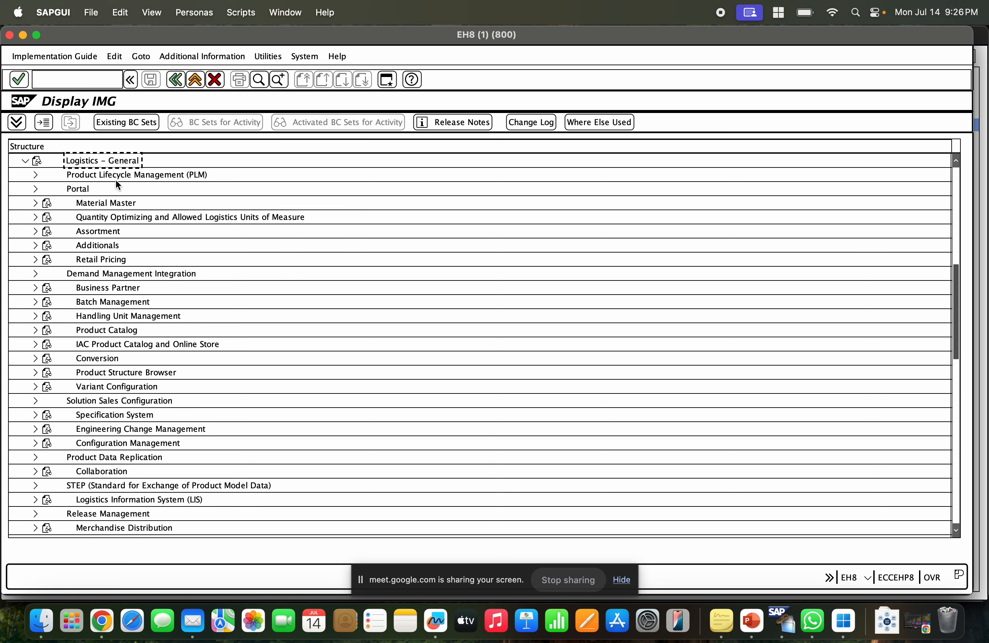
click(34, 204)
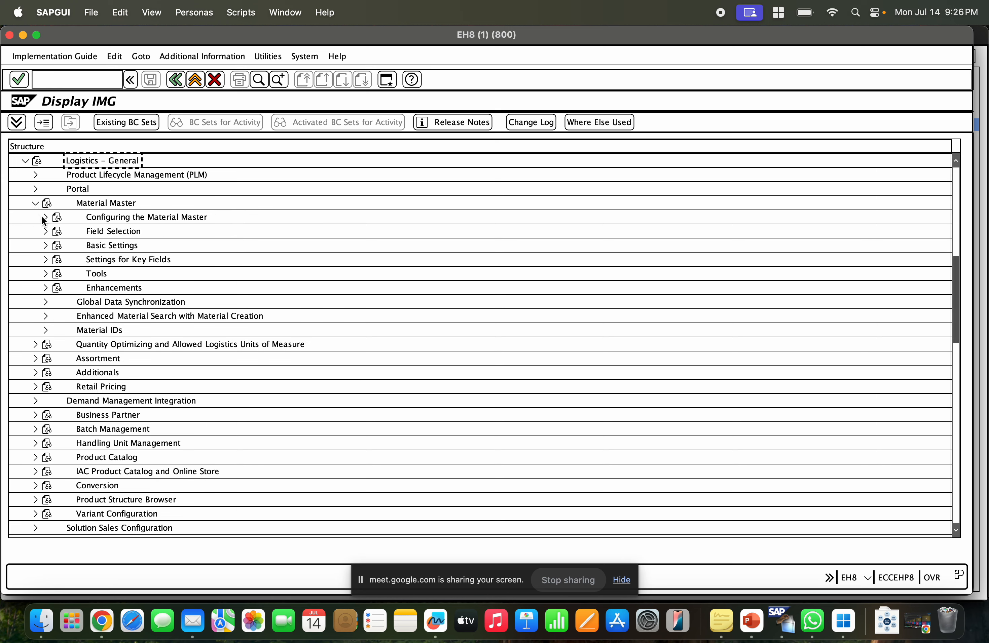
click(45, 217)
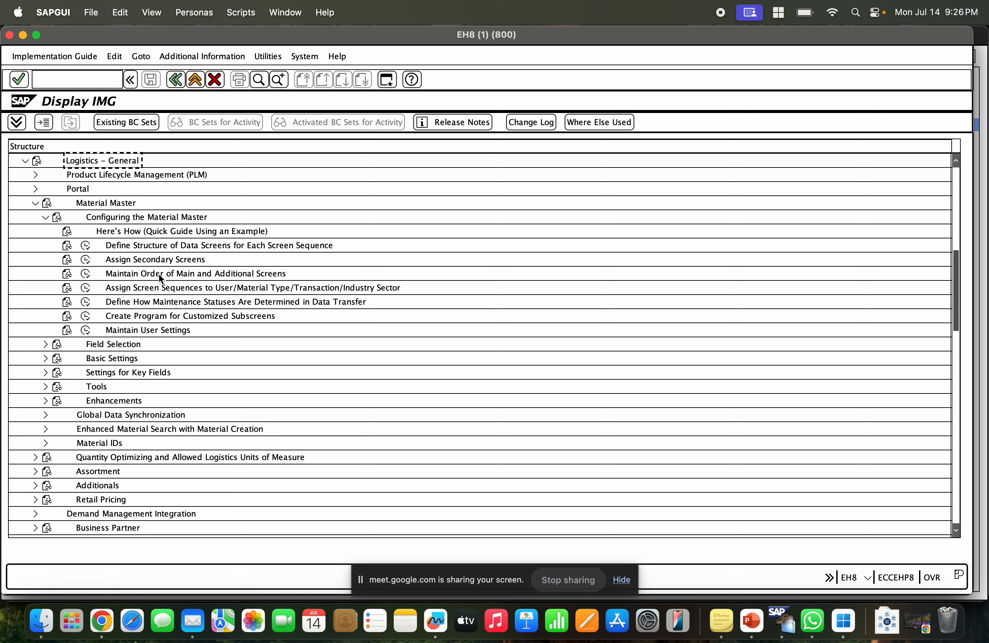
click(112, 362)
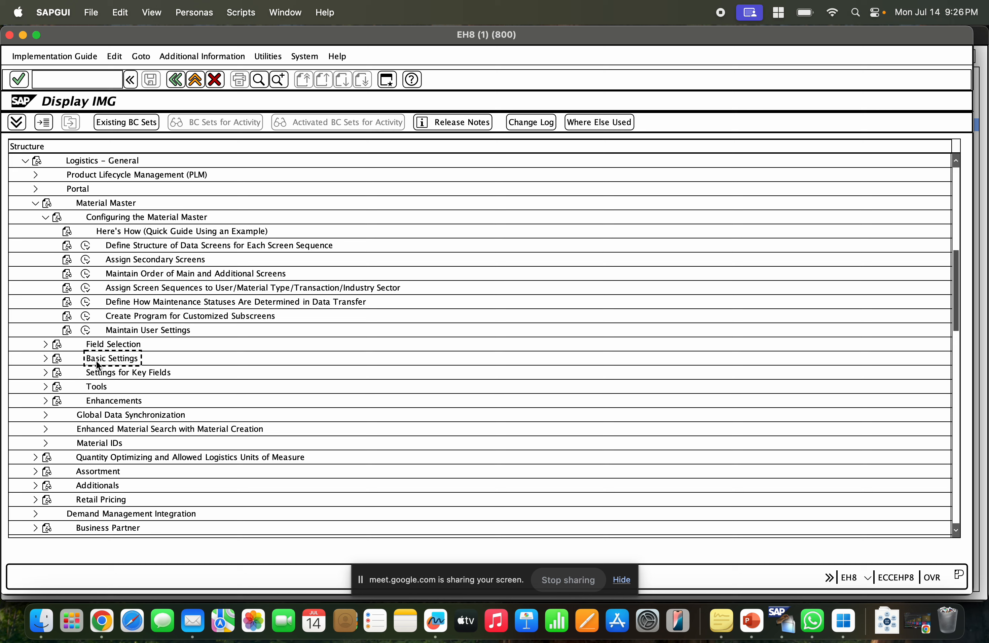
click(41, 357)
Open Define Output Format of Material Numbers, highlight the material number length, and return to the IMG.
click(168, 376)
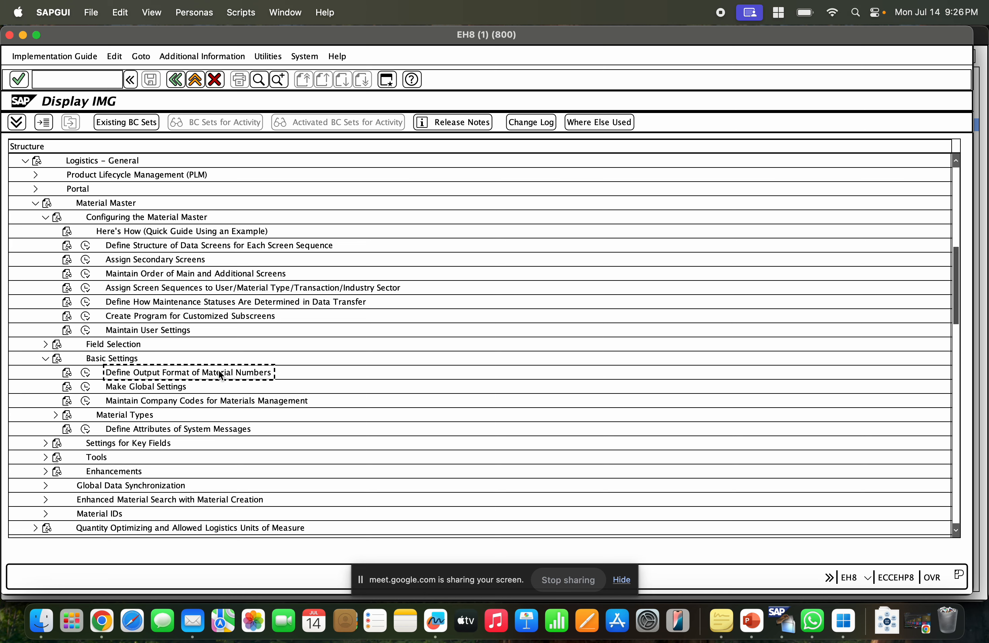
click(85, 372)
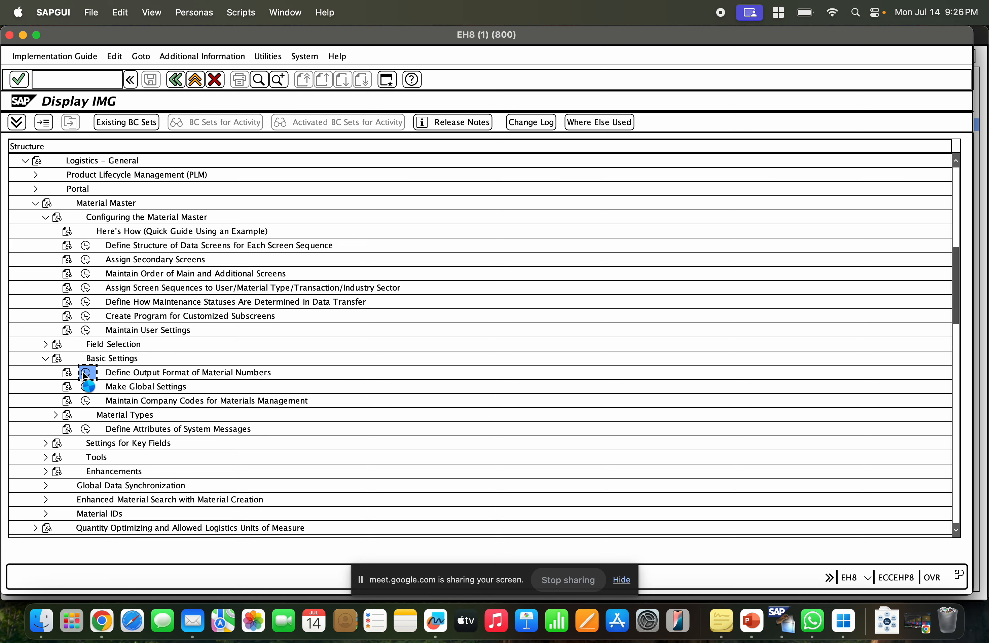
drag(213, 202, 189, 204)
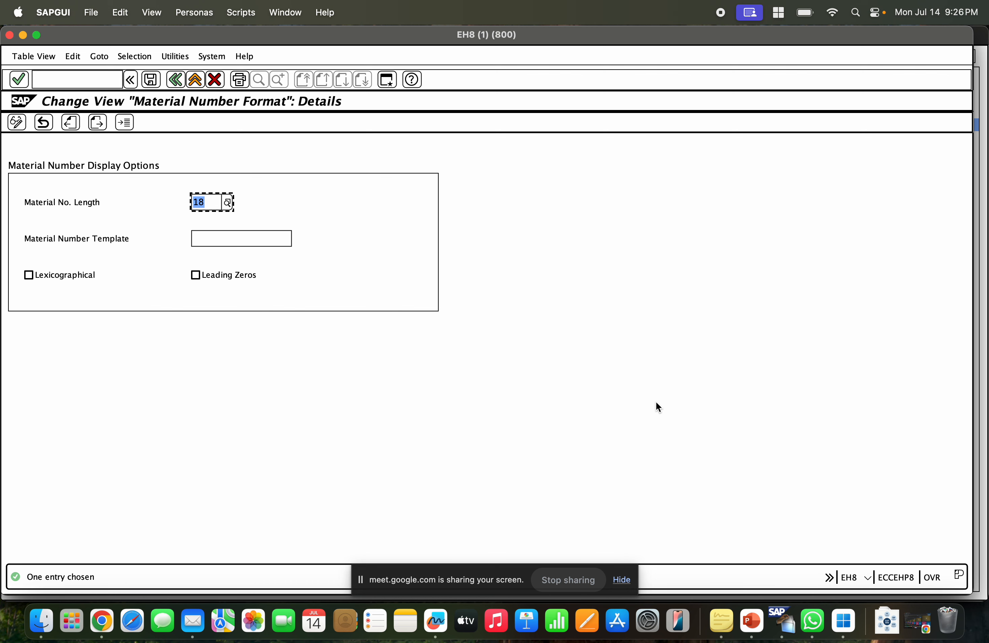
click(207, 203)
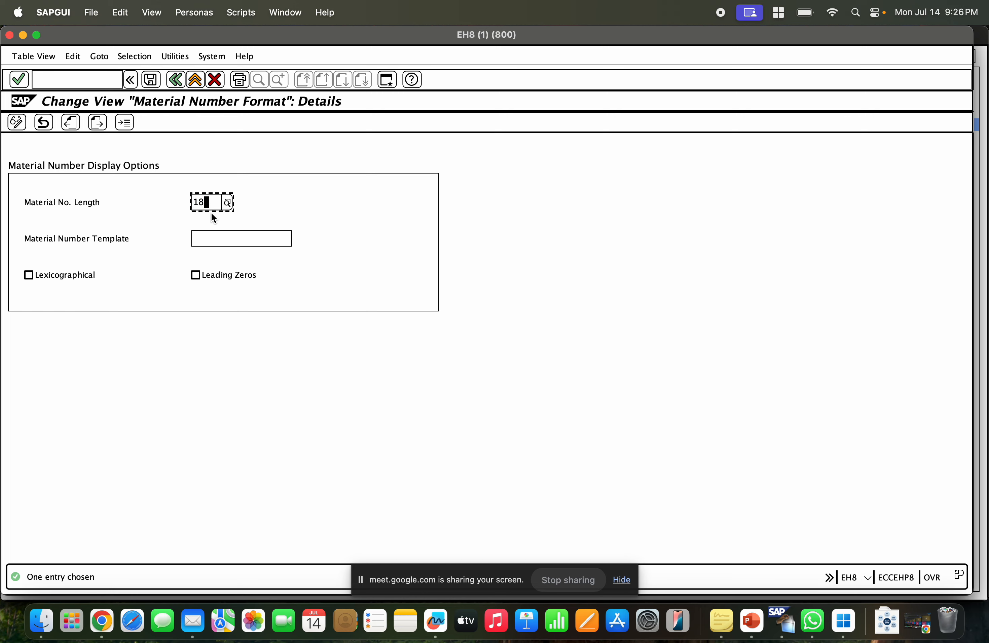
click(175, 79)
click(175, 79)
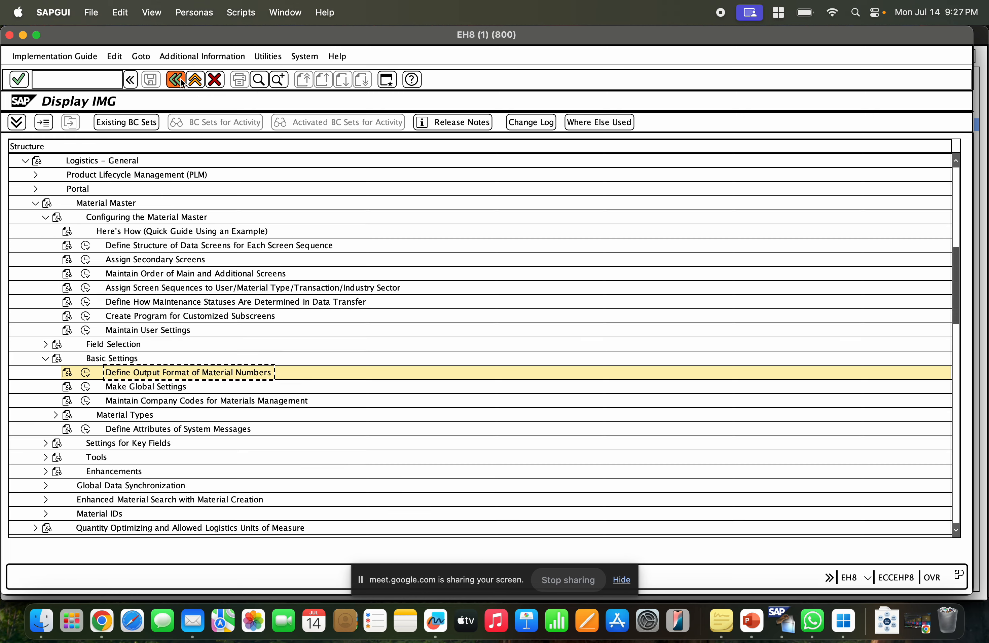
Open Make Global Settings to view the general control indicators and return to the IMG.
click(134, 387)
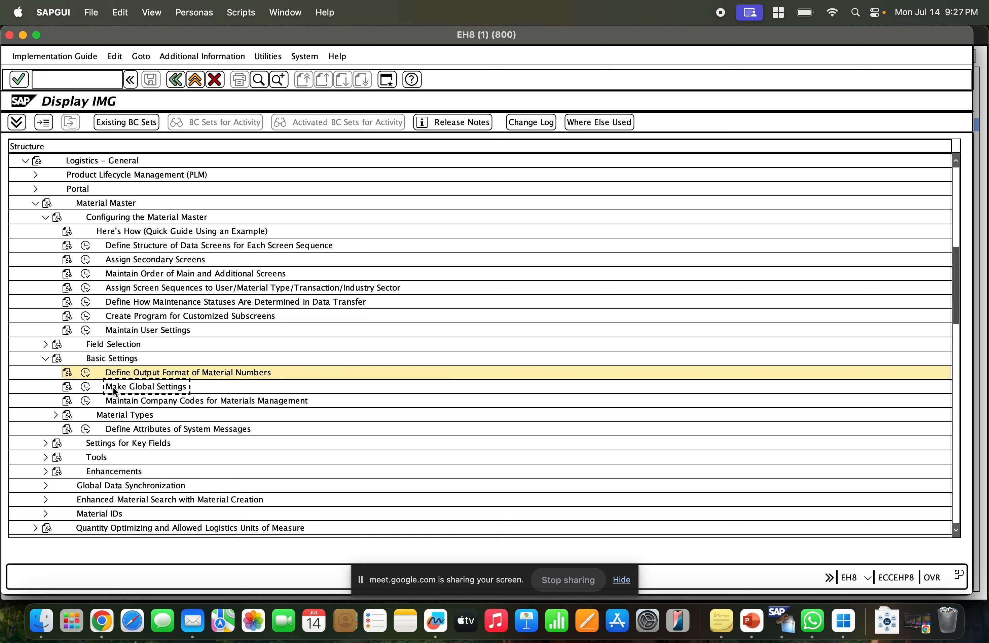
click(84, 388)
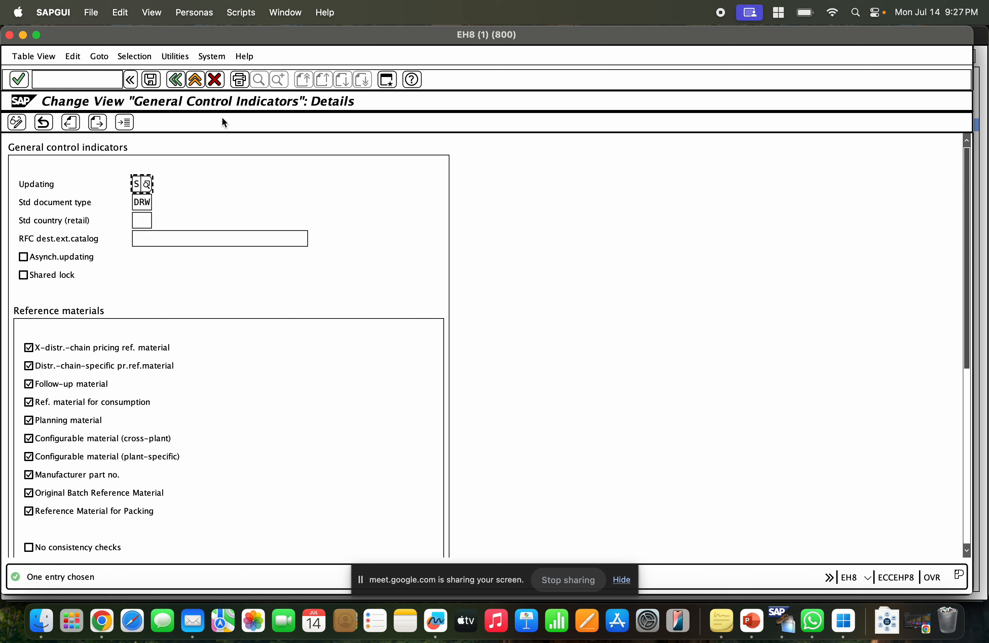
click(176, 85)
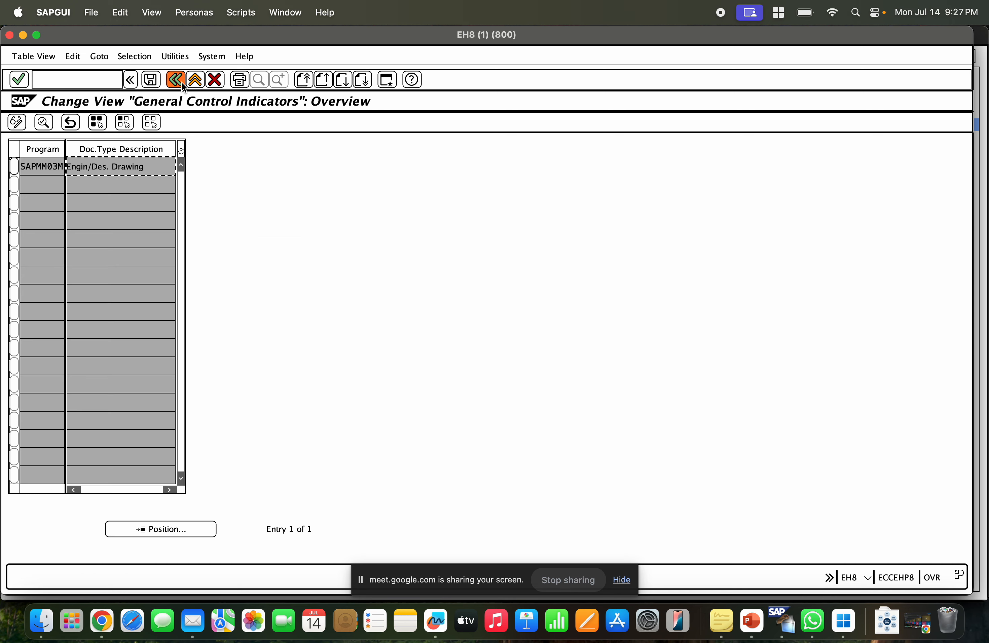
click(182, 84)
Expand Material Types under Basic Settings and open Define Attributes of Material Types.
click(86, 416)
click(56, 415)
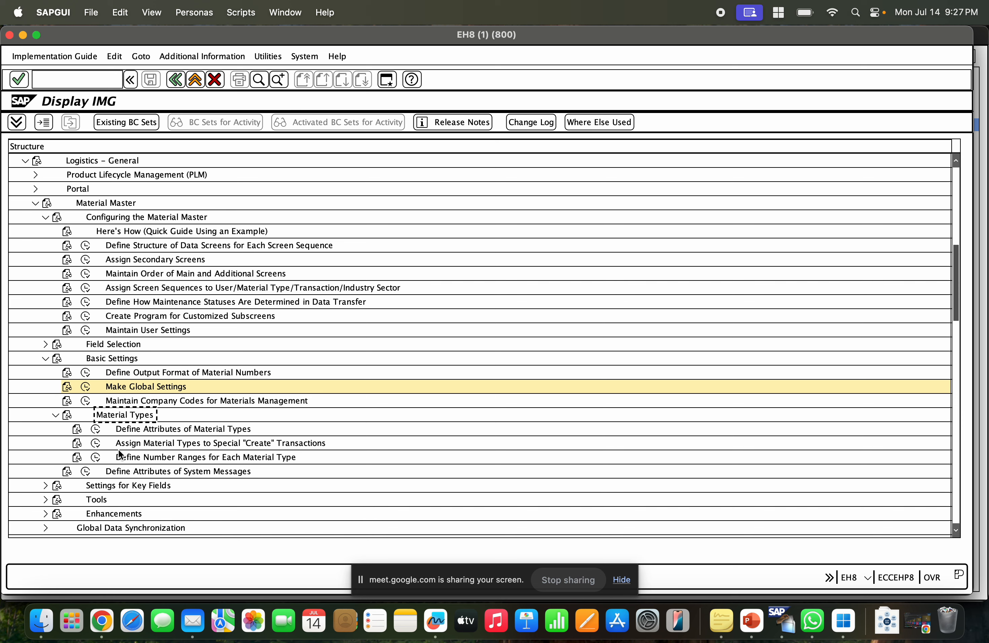
click(96, 429)
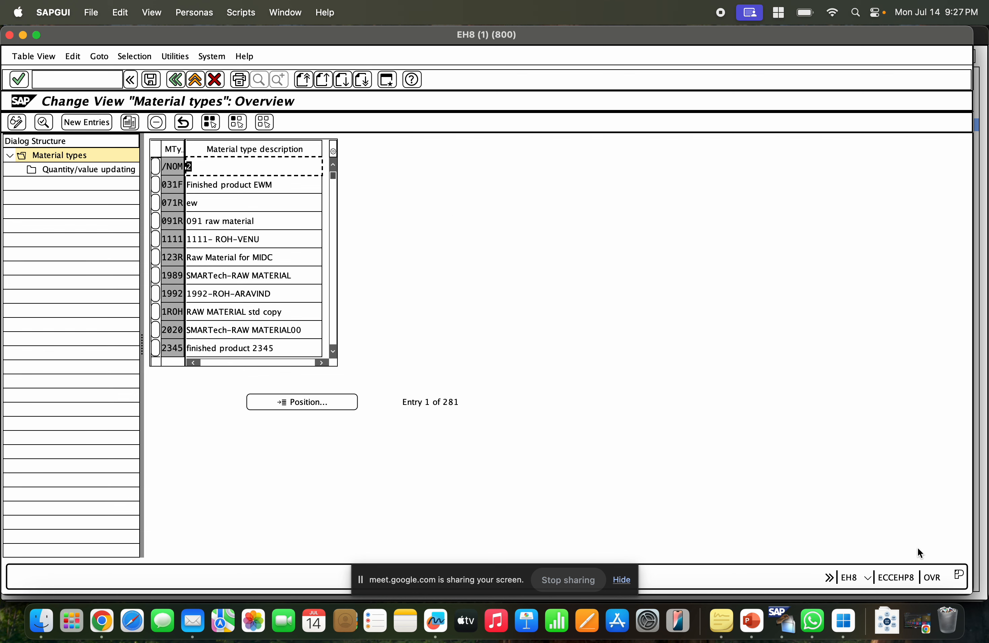
Check the session's system information and reopen Define Attributes of Material Types.
click(863, 578)
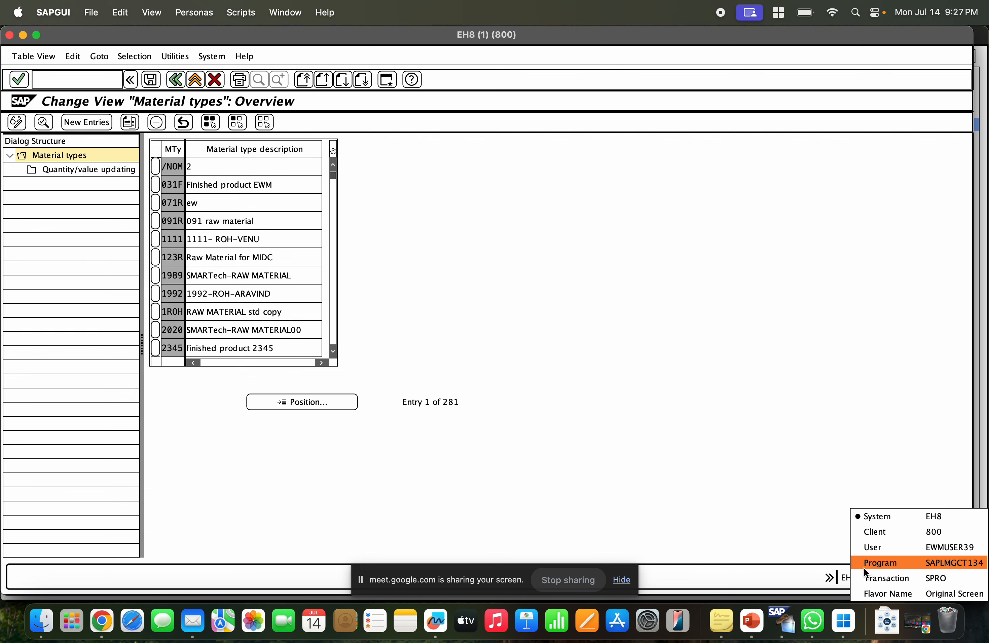
click(780, 456)
click(176, 79)
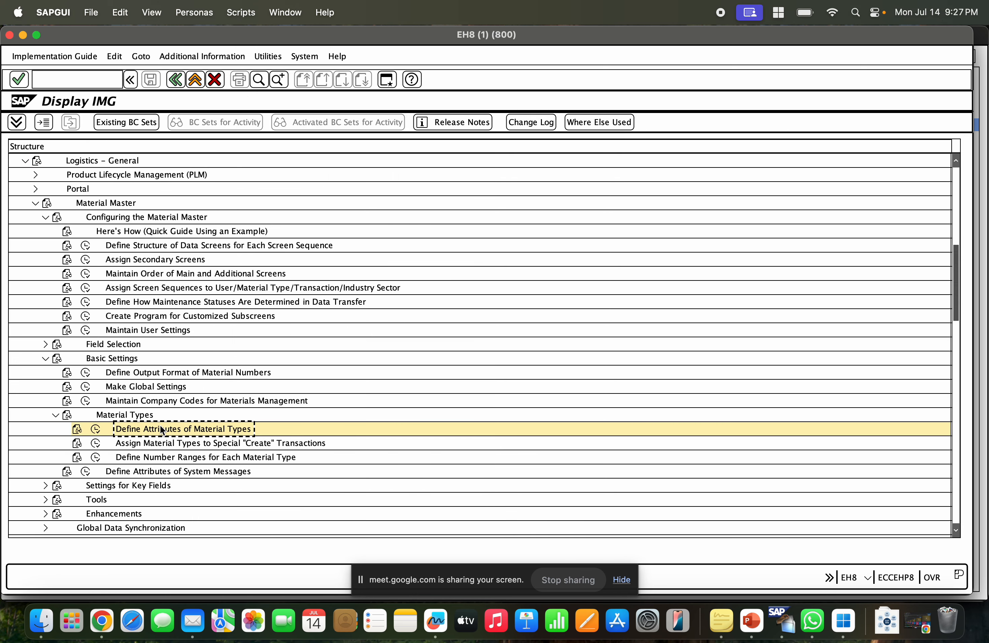
click(96, 431)
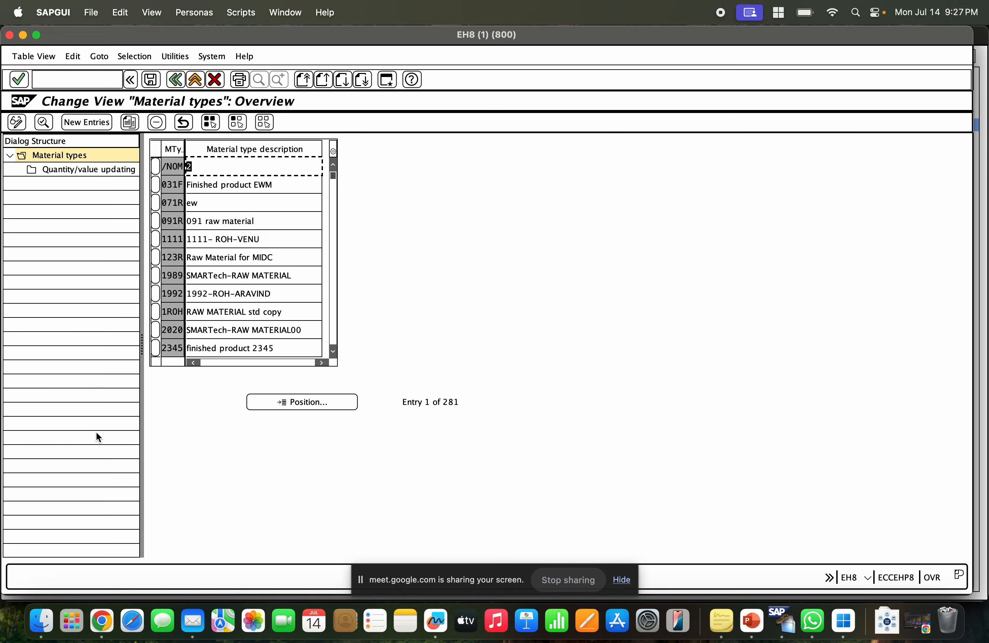
Position the list on material type ROH and copy it as new material type ZRM0.
click(300, 403)
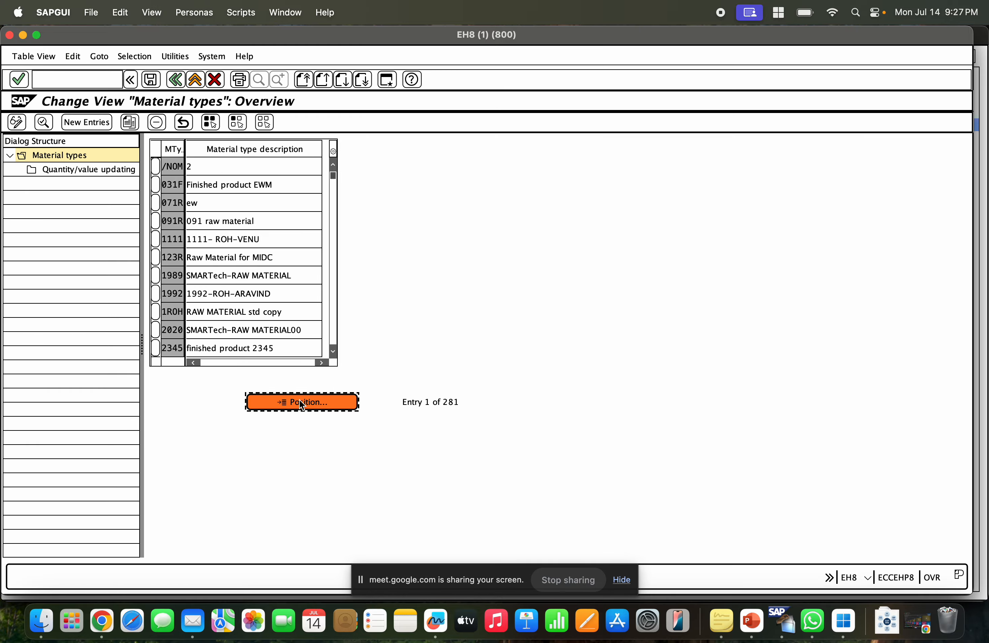
text(ROH)
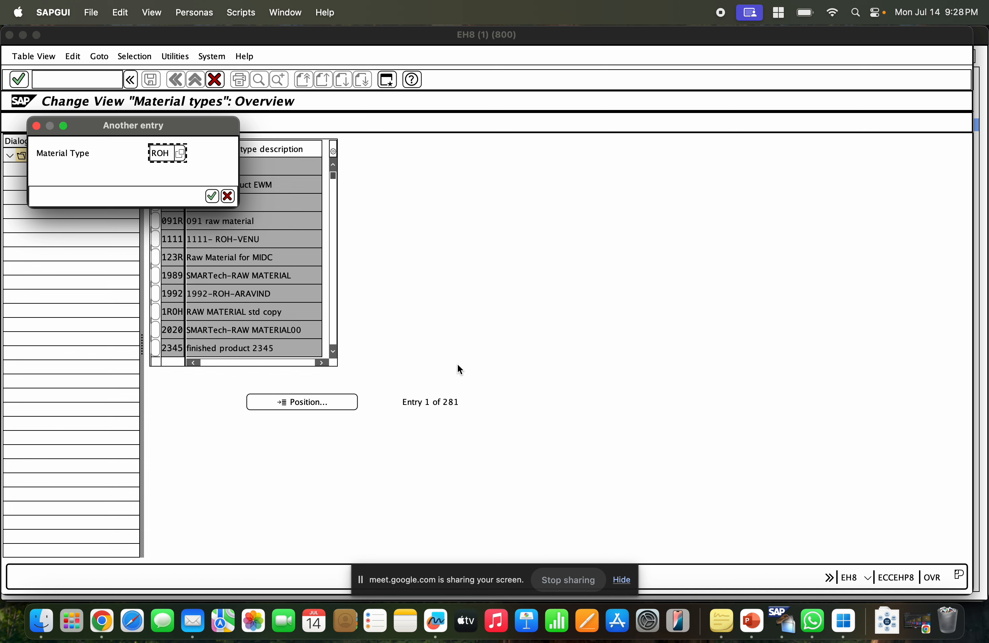
click(212, 196)
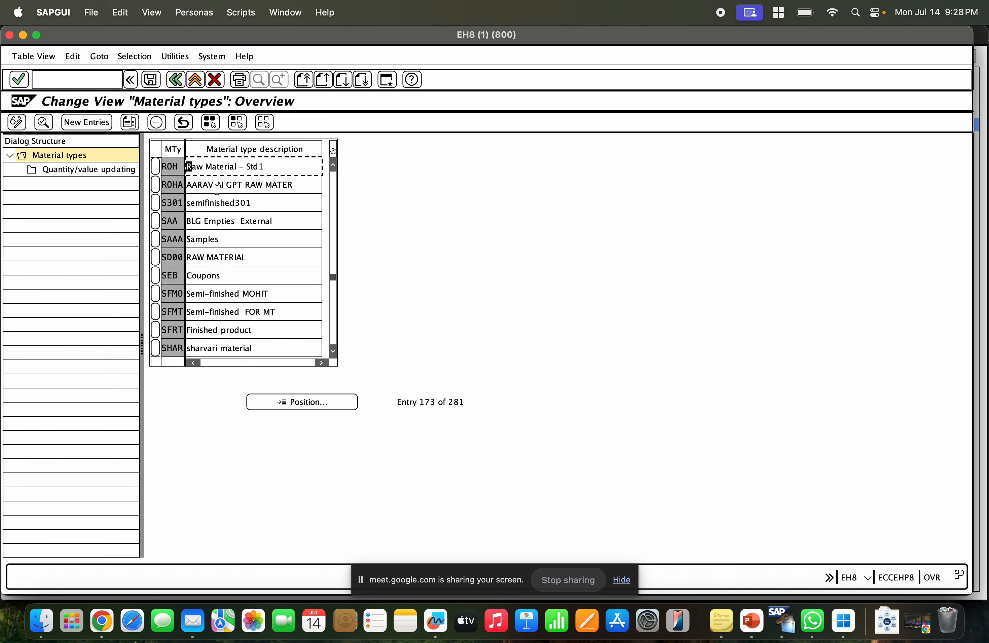
click(154, 166)
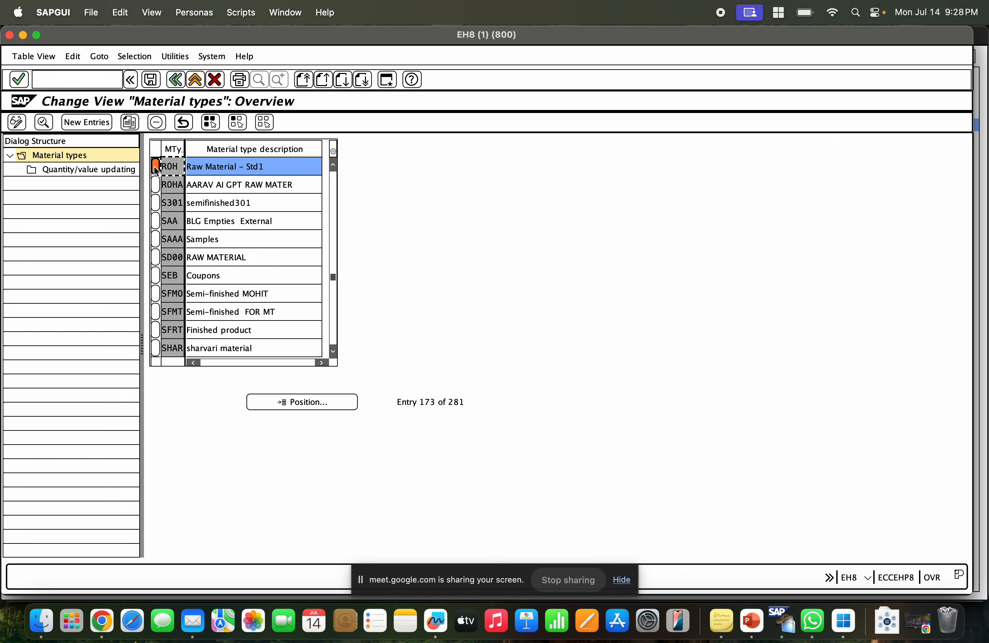
click(129, 123)
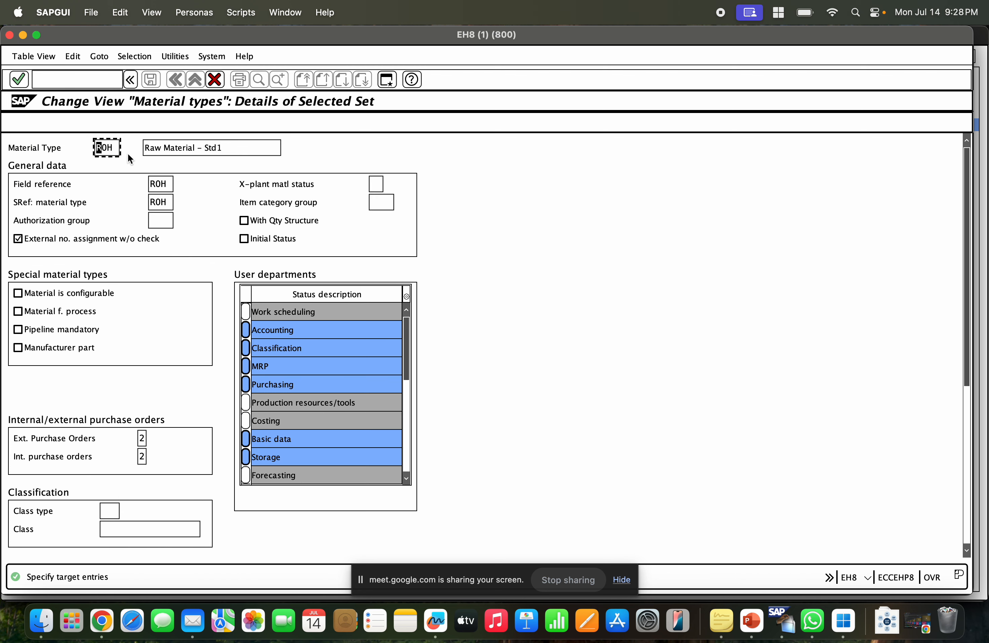
drag(117, 147, 81, 148)
key(BackSpace)
text(ZROH)
key(BackSpace)
key(BackSpace)
text(M0)
Set the new type's description to Raw Material - OIL PRODUC and copy all dependent entries.
click(228, 147)
key(BackSpace)
key(BackSpace)
key(BackSpace)
key(BackSpace)
text(OlL PROD)
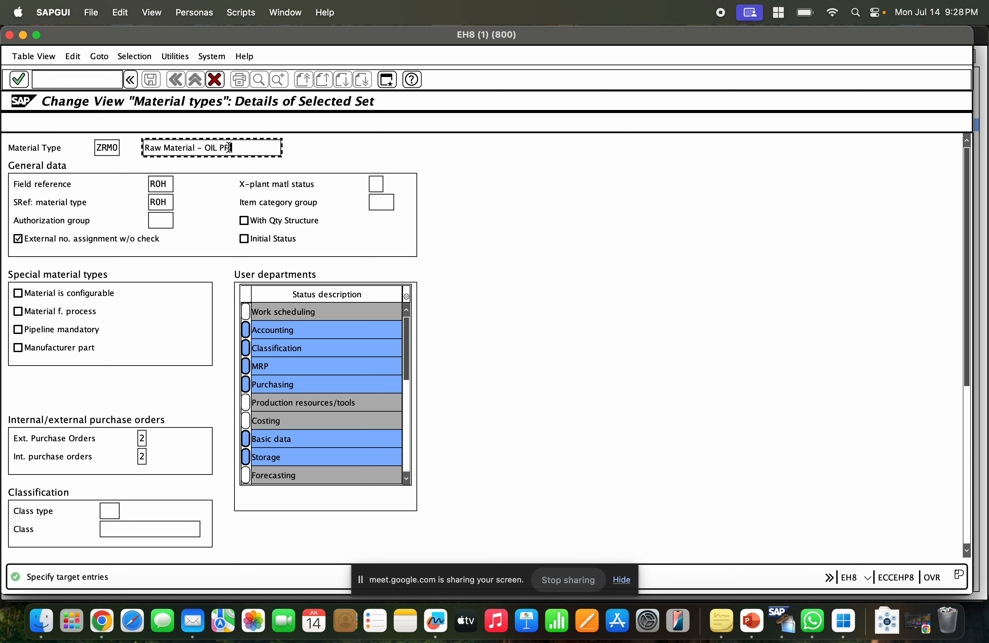
text(UC)
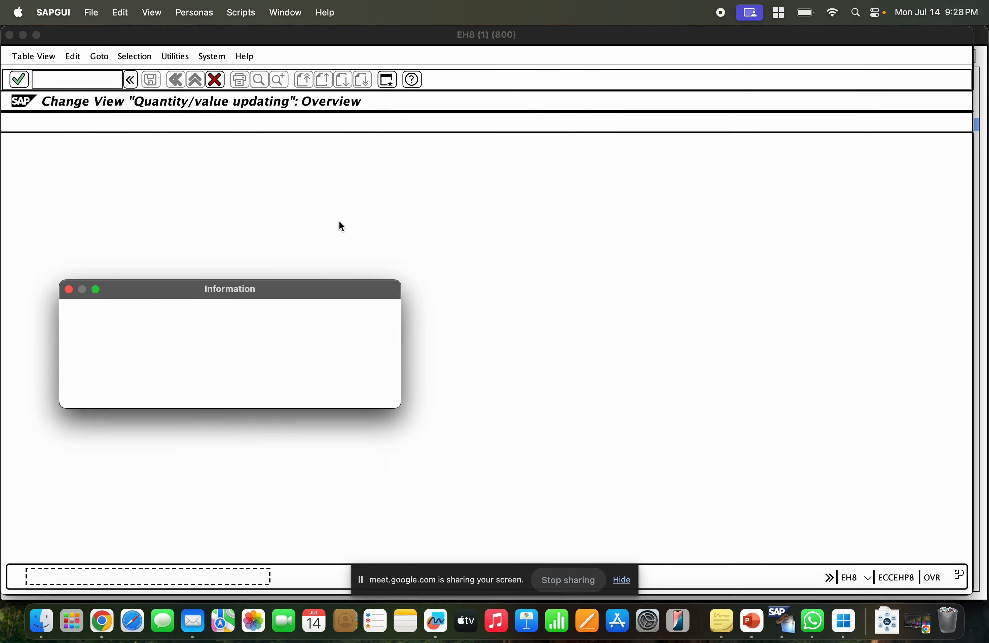
drag(213, 335, 239, 334)
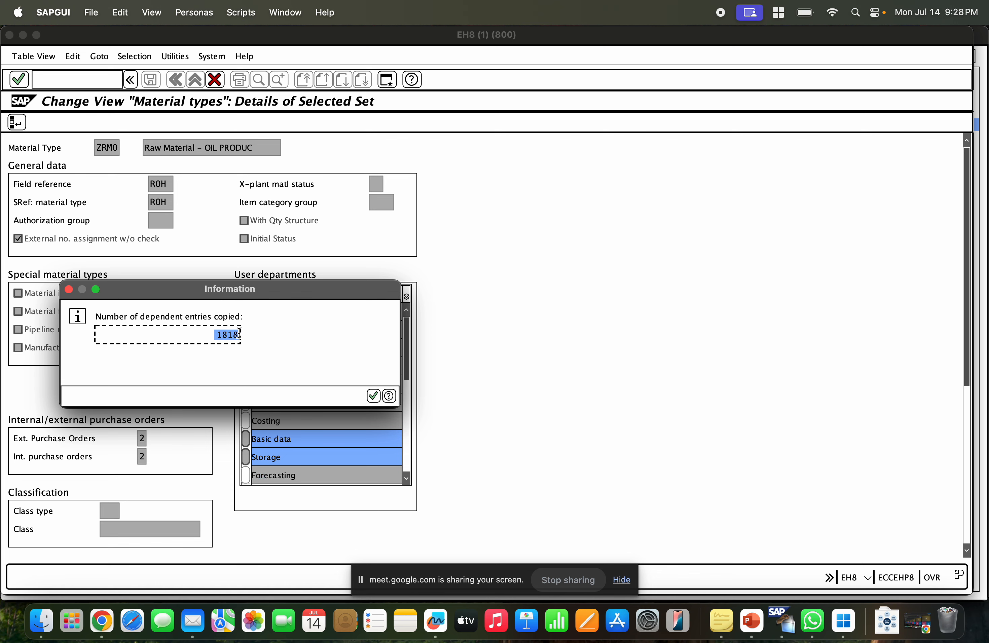
click(373, 395)
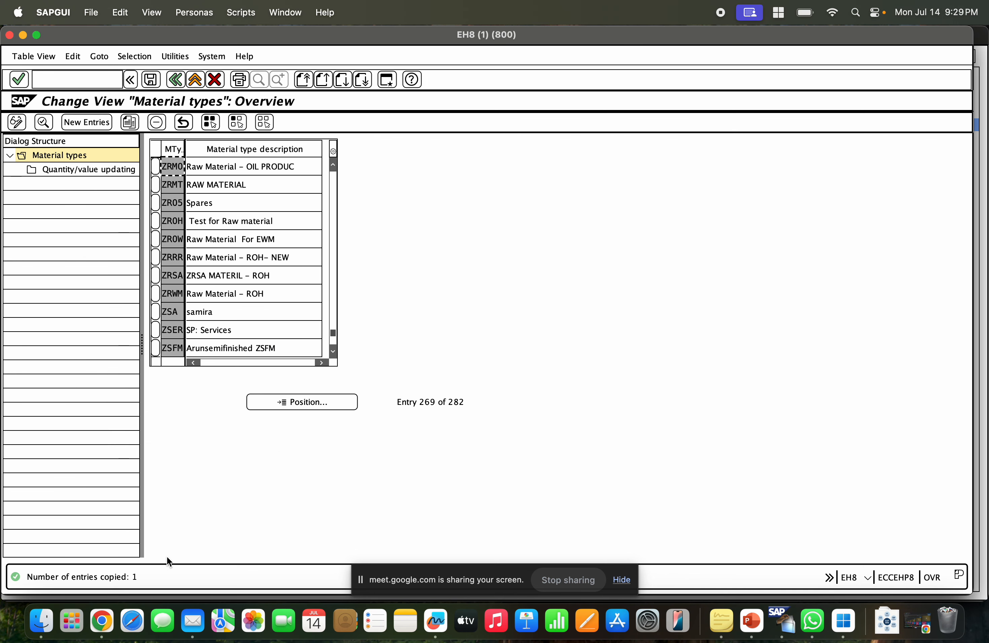
Save the new ZRM0 material type.
click(147, 82)
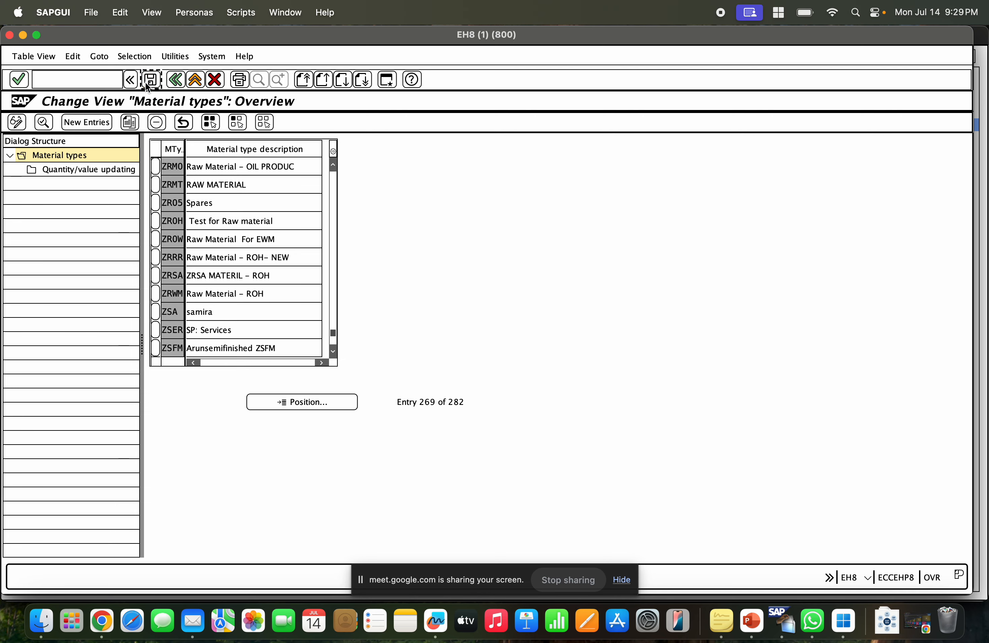
click(273, 197)
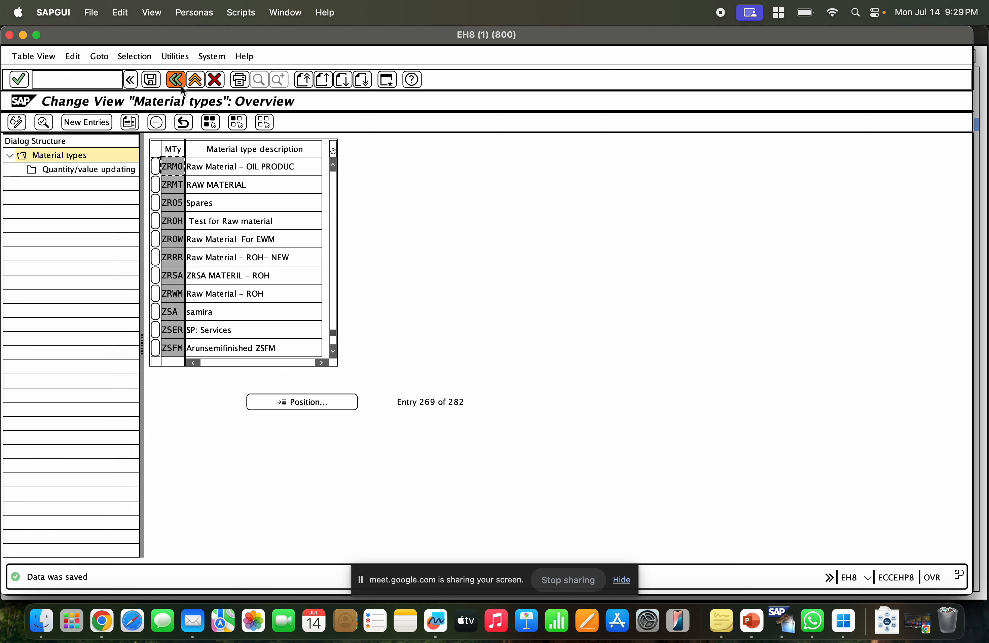
Position the material type list on ZRM0 and highlight its description.
click(316, 401)
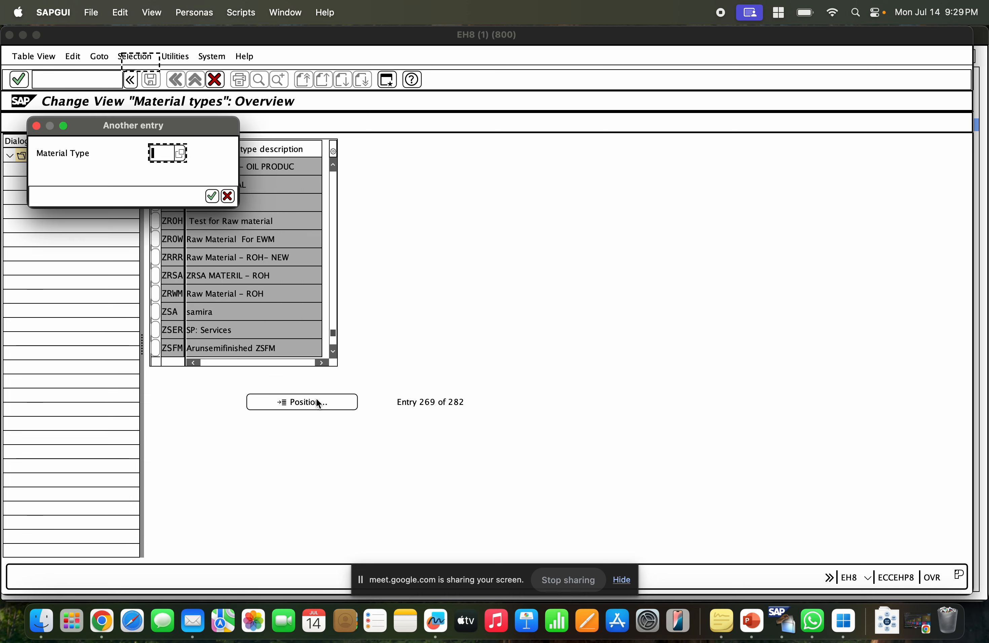
text(ZRMO)
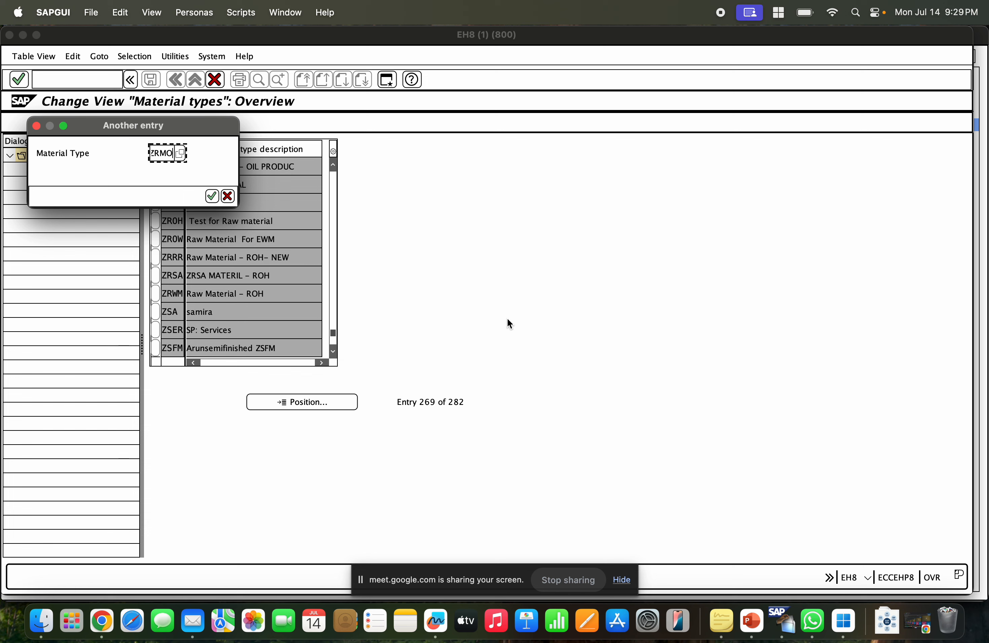
key(Return)
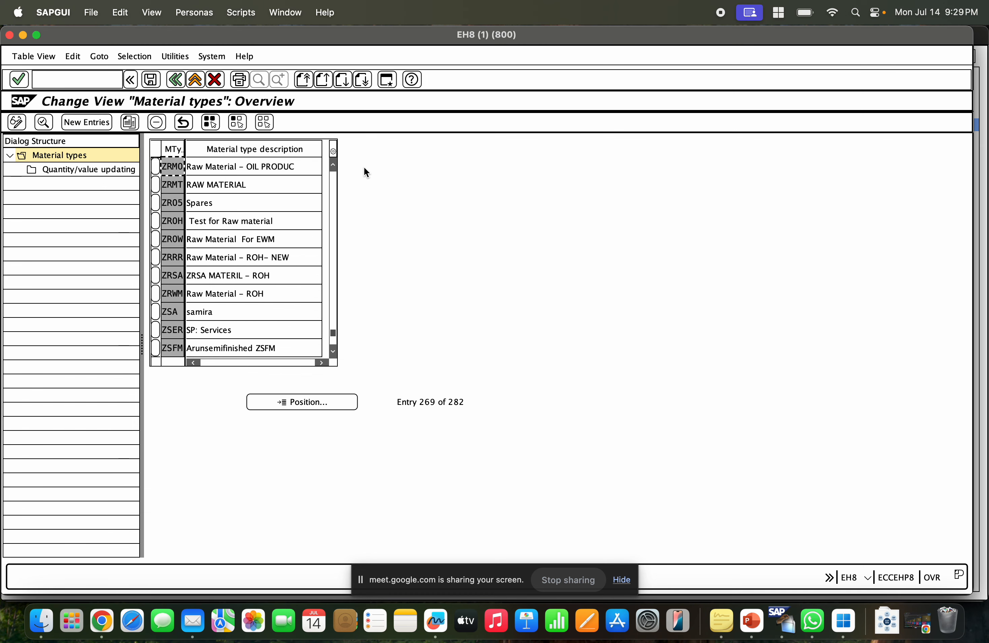
drag(312, 168, 184, 169)
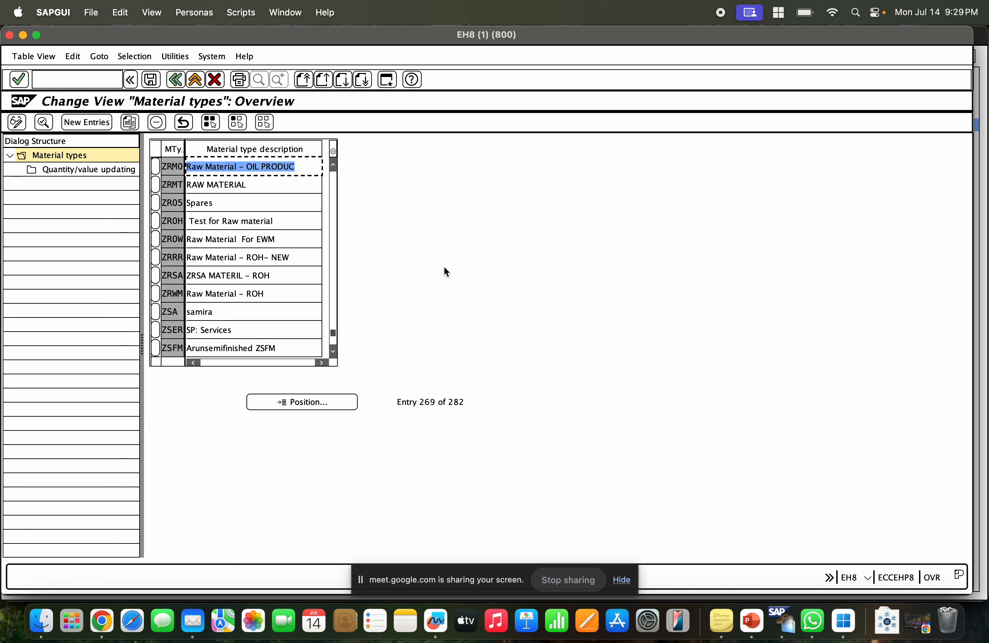
Select material type ZRM0 in the list and open its details.
click(155, 166)
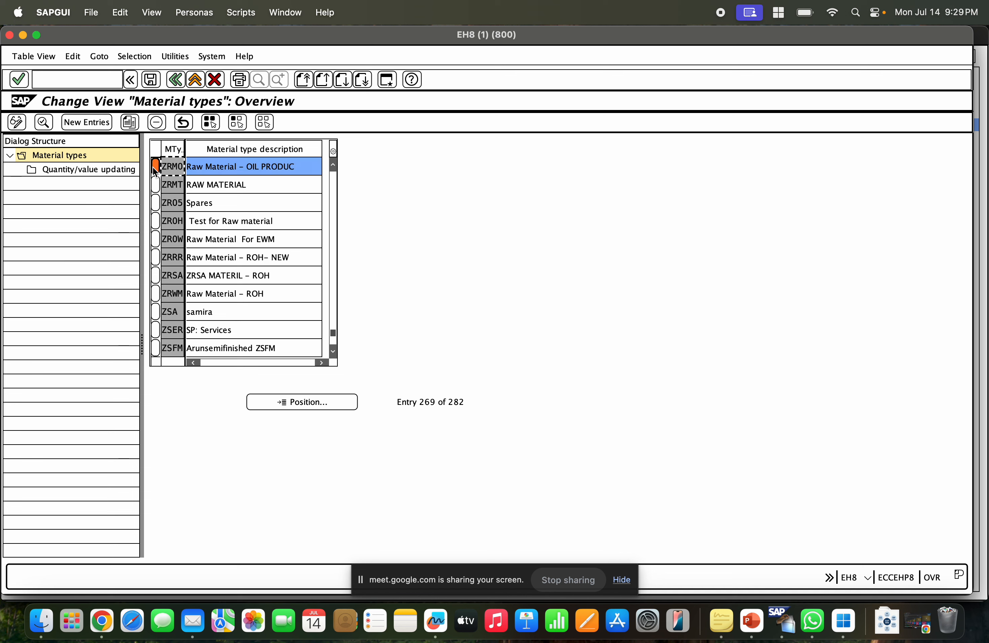
click(155, 167)
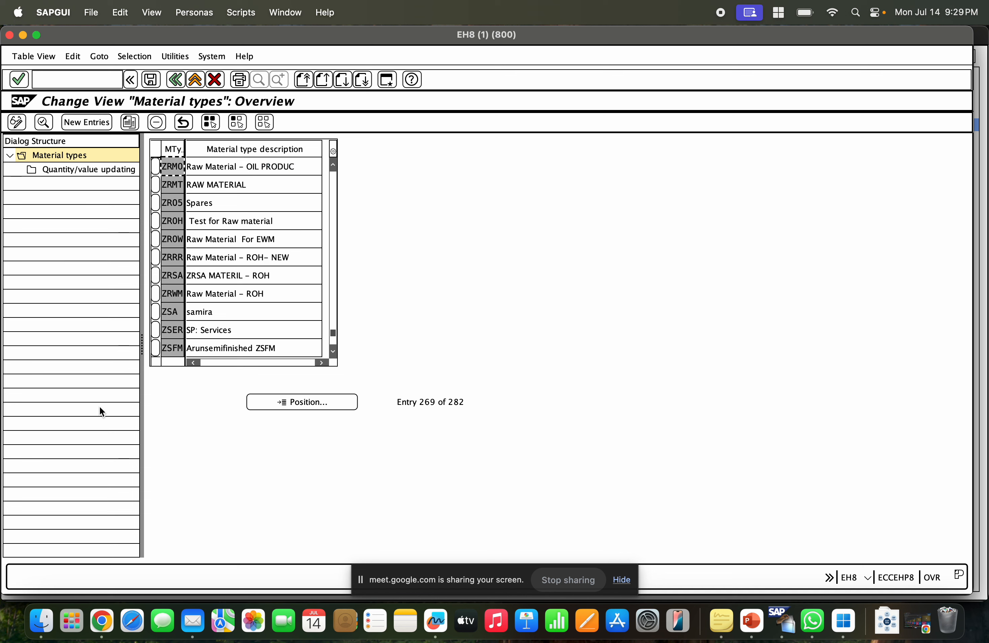
click(103, 623)
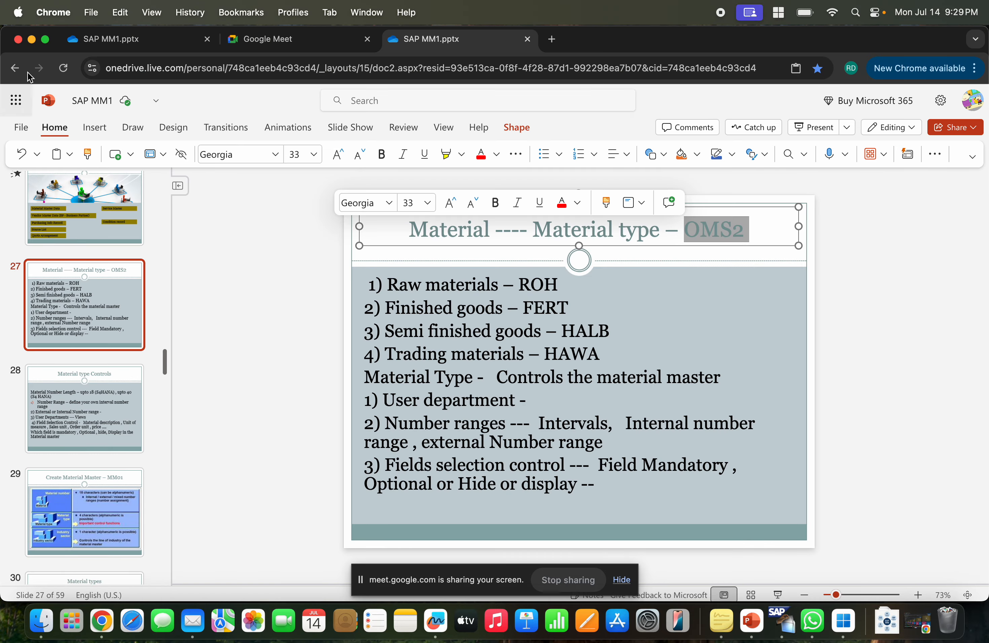
click(31, 40)
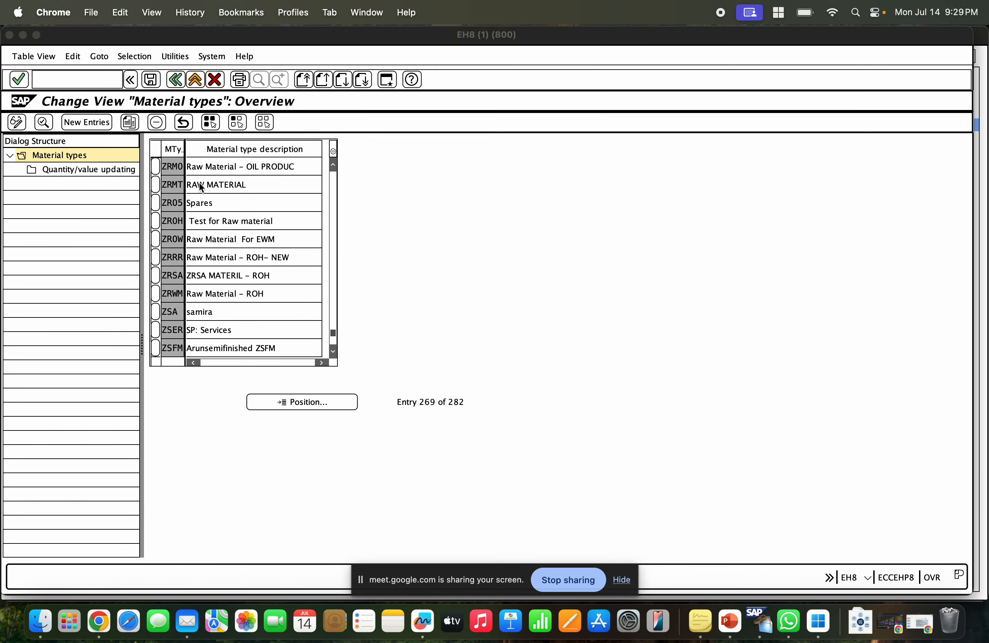
click(157, 167)
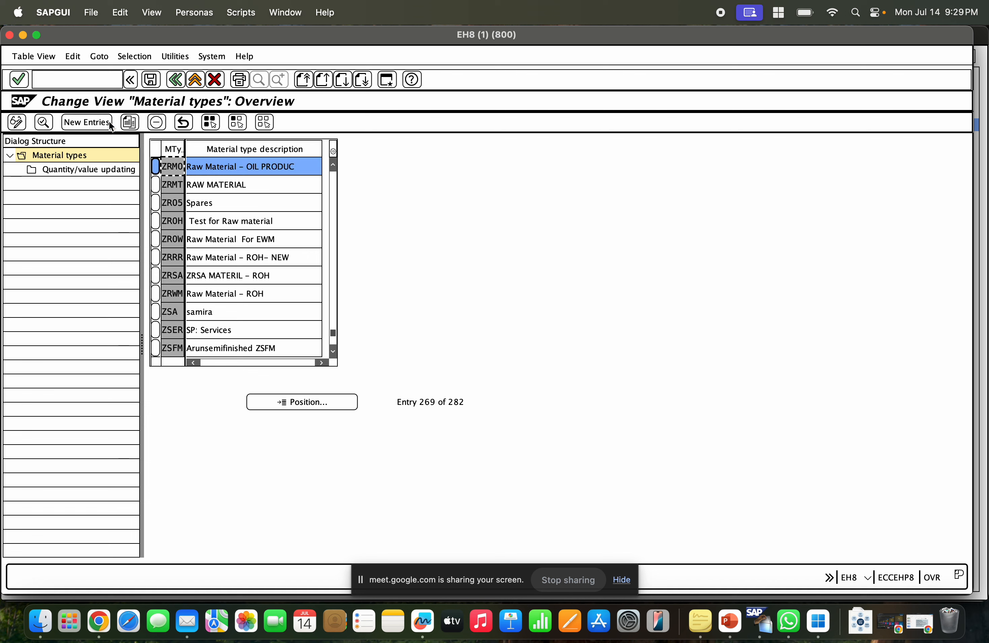
click(40, 123)
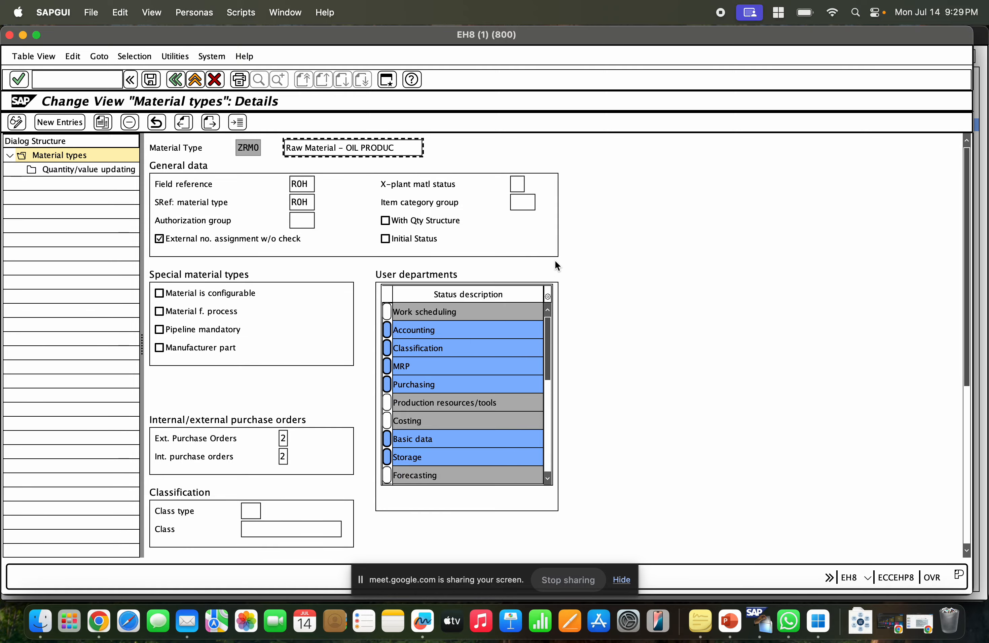
Switch to the slide deck, open slide 28 and colour the line 'User Departments --- Views' red.
click(101, 622)
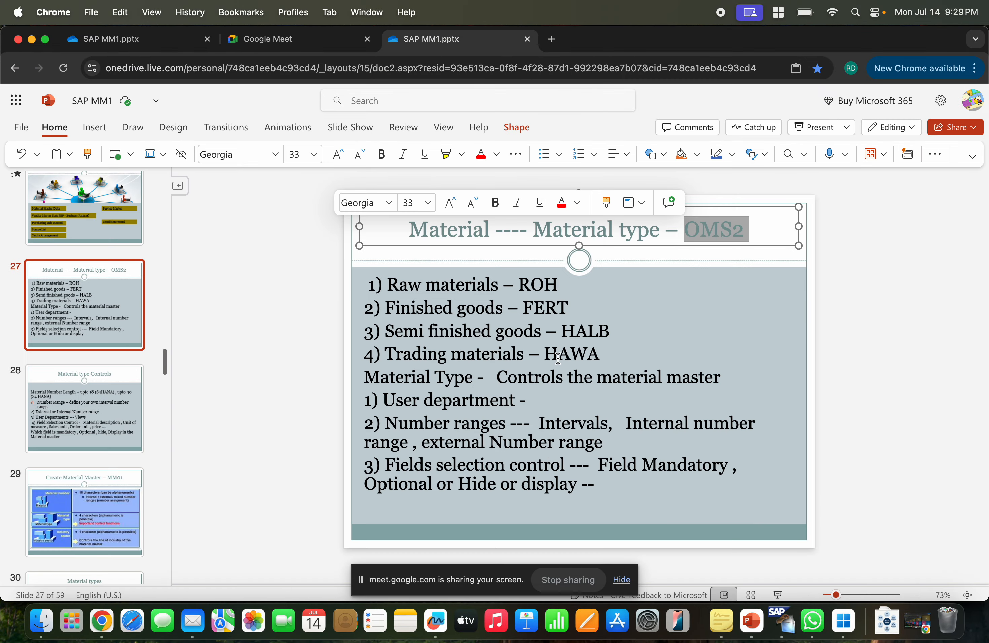
click(83, 417)
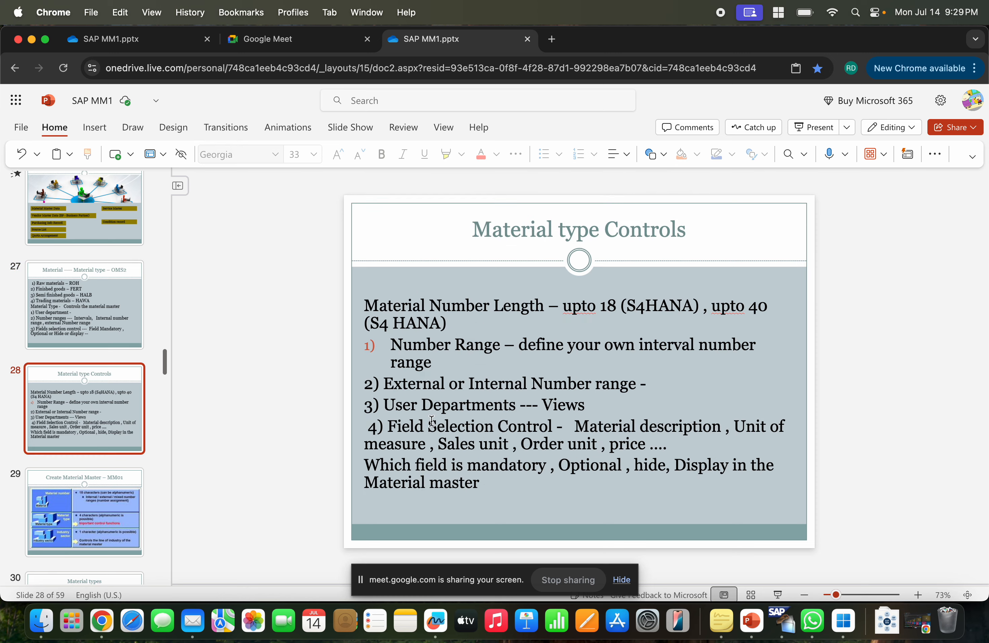
drag(385, 402, 600, 401)
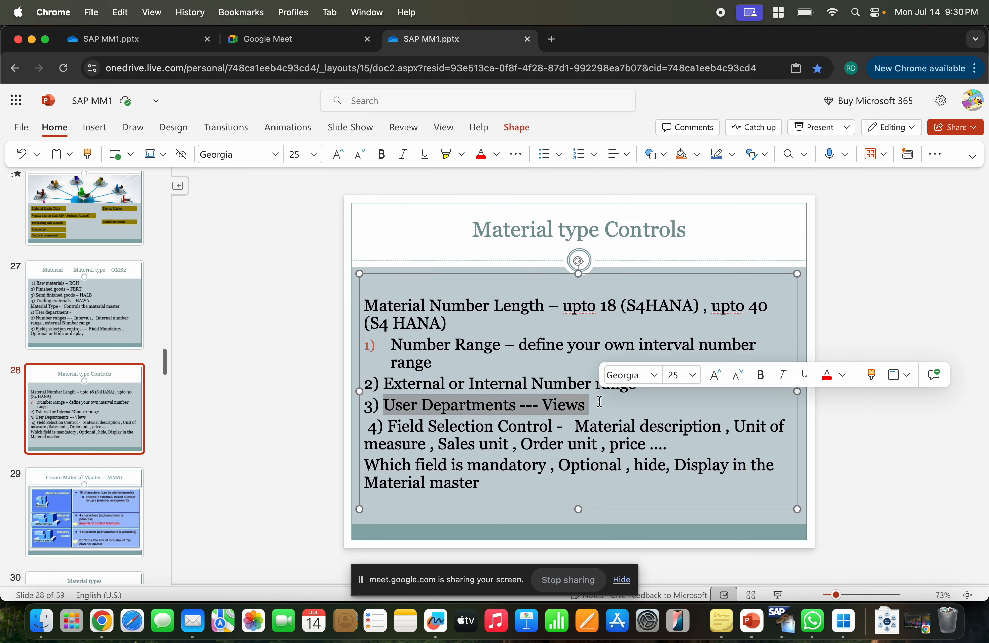
click(100, 133)
click(69, 132)
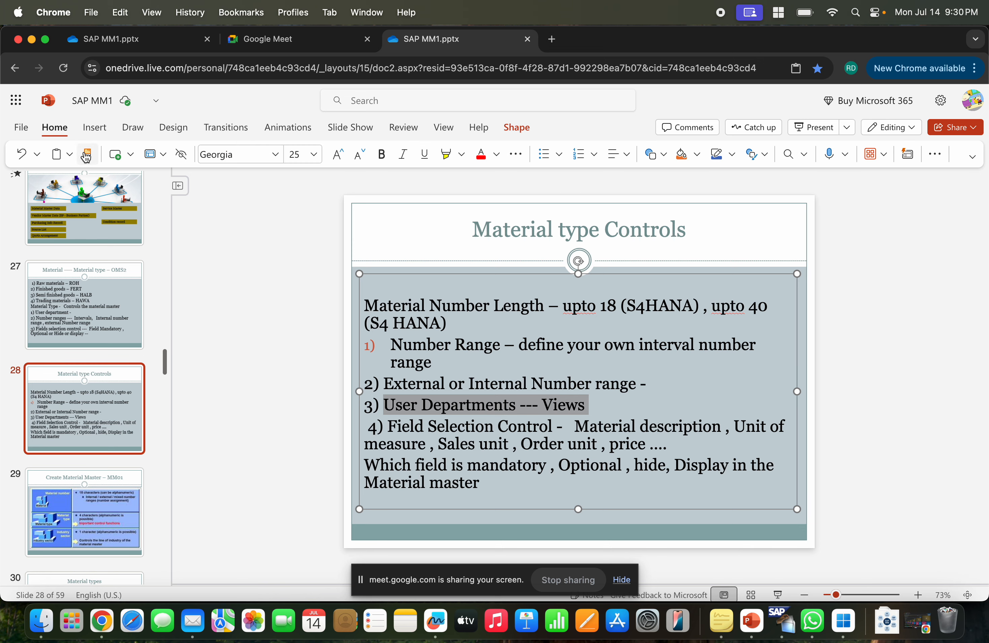
click(481, 155)
click(458, 426)
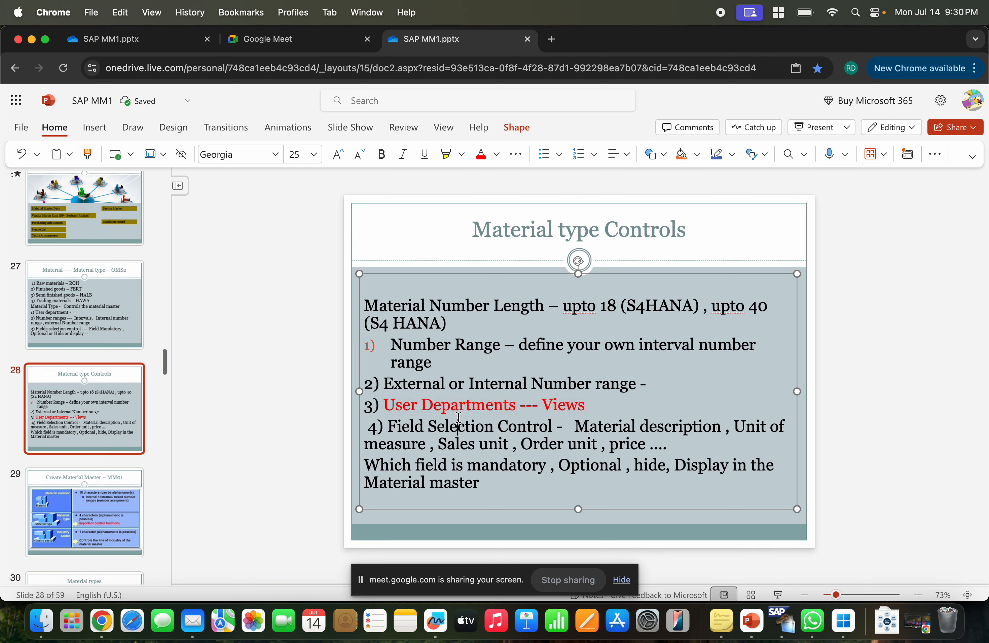
Return to the ZRM0 details and scroll through the full user departments list.
key(super+Tab)
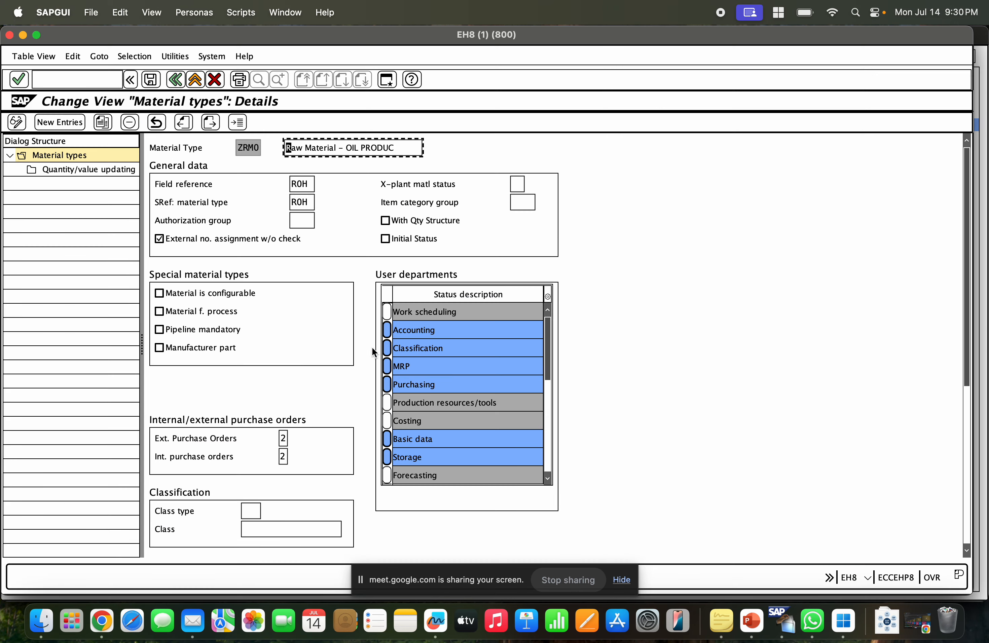
click(430, 334)
click(434, 346)
click(437, 365)
click(439, 379)
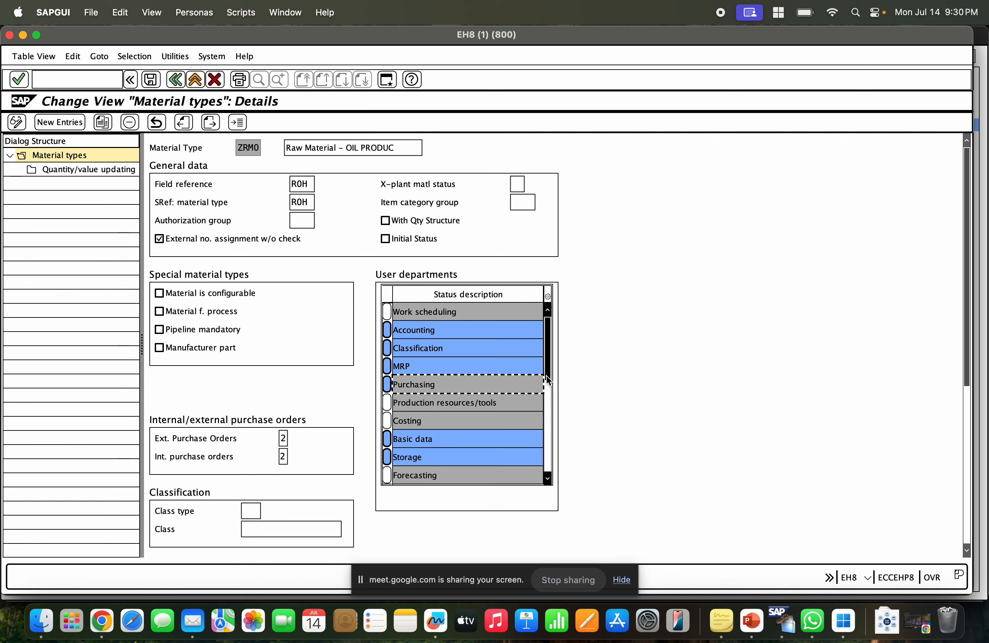
click(547, 395)
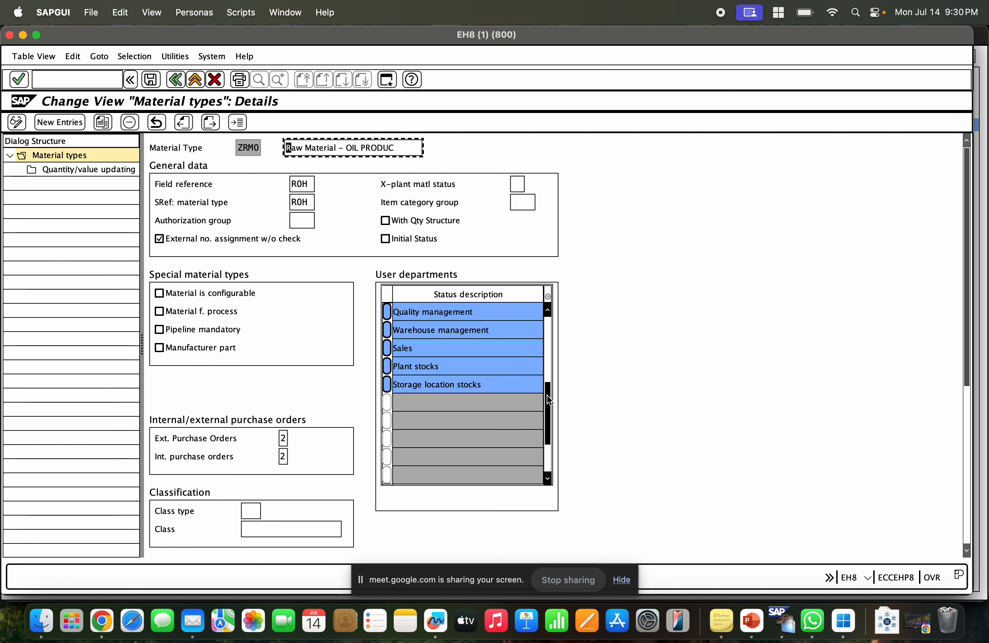
click(552, 348)
scroll(551, 329, up, 1)
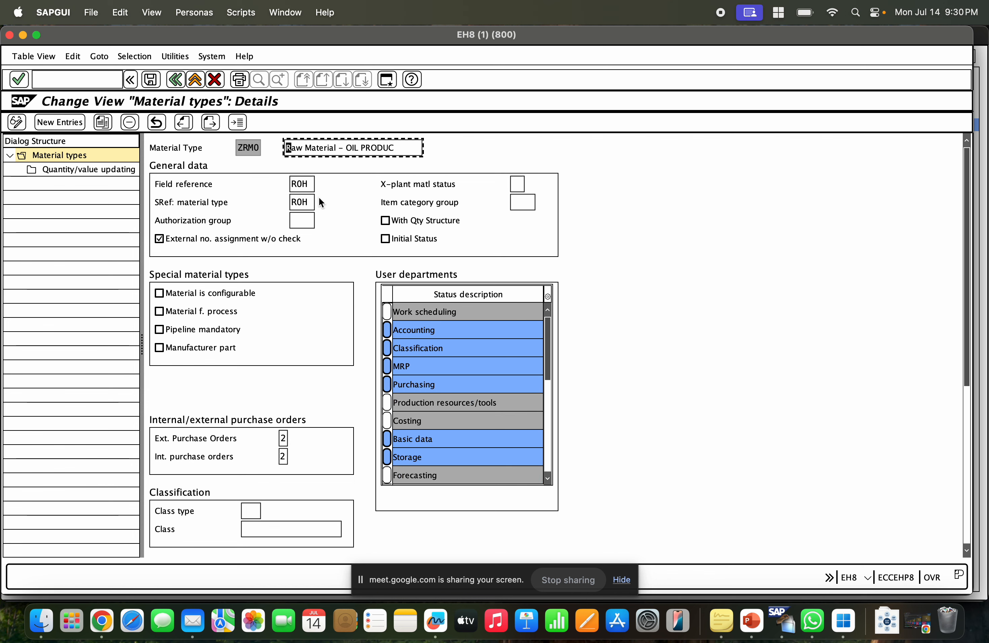
click(547, 398)
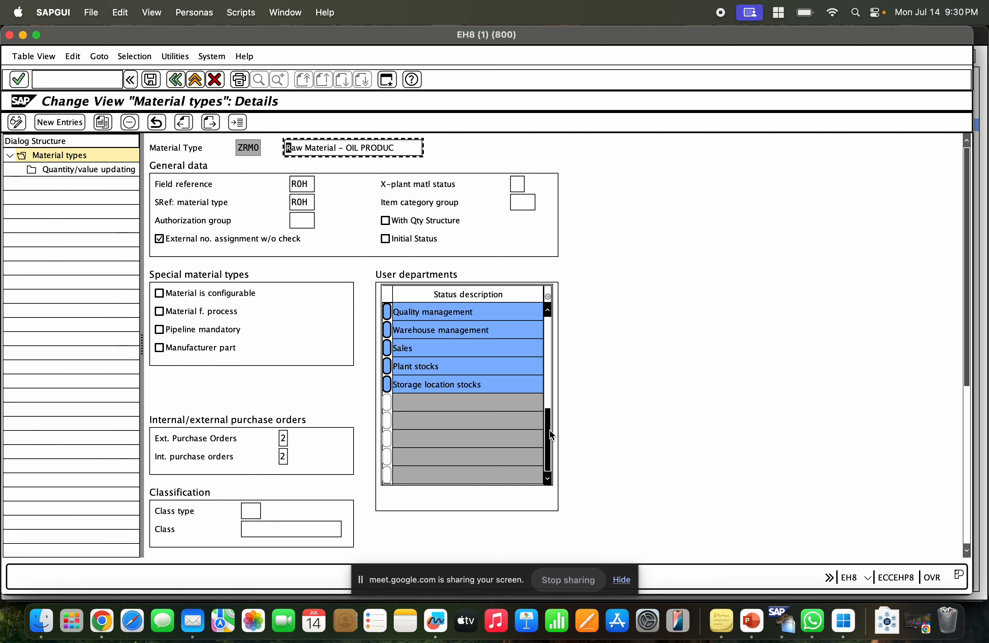
scroll(549, 349, up, 5)
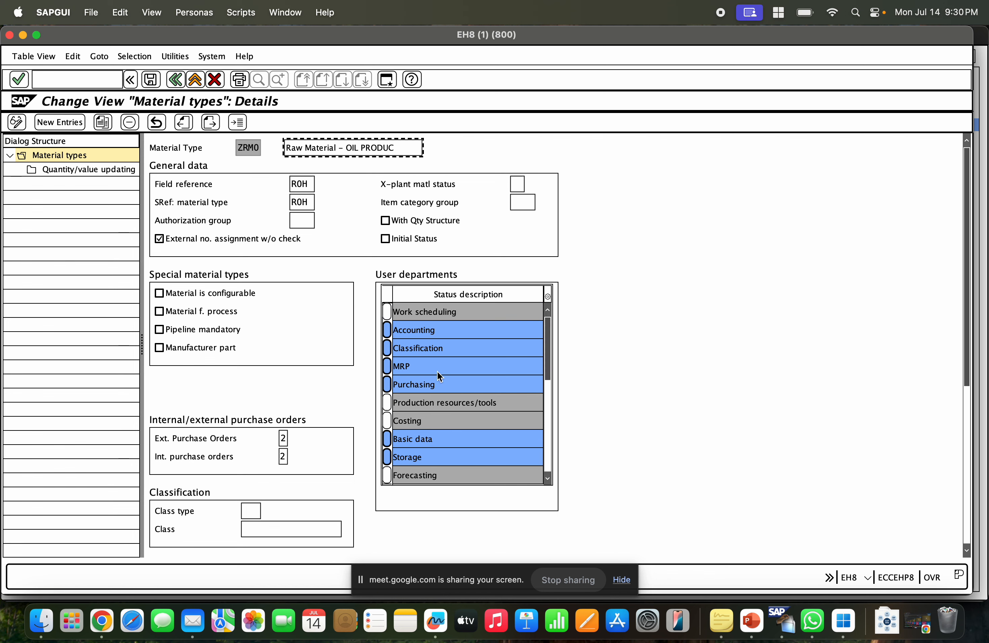
Go through each selected user department of ZRM0, from Accounting to Storage location stocks, to review the assigned views.
click(443, 333)
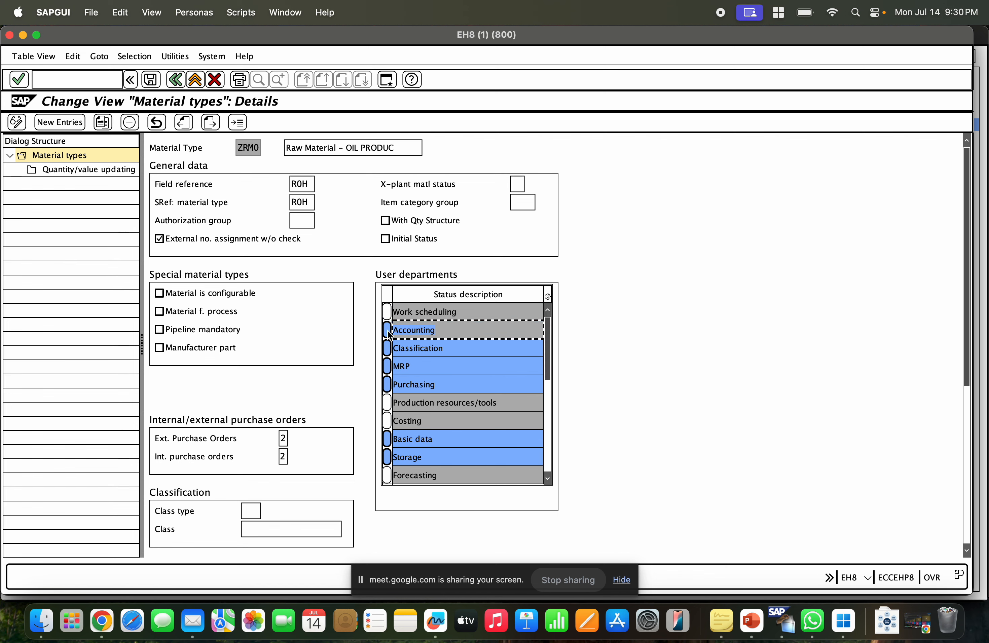
click(423, 331)
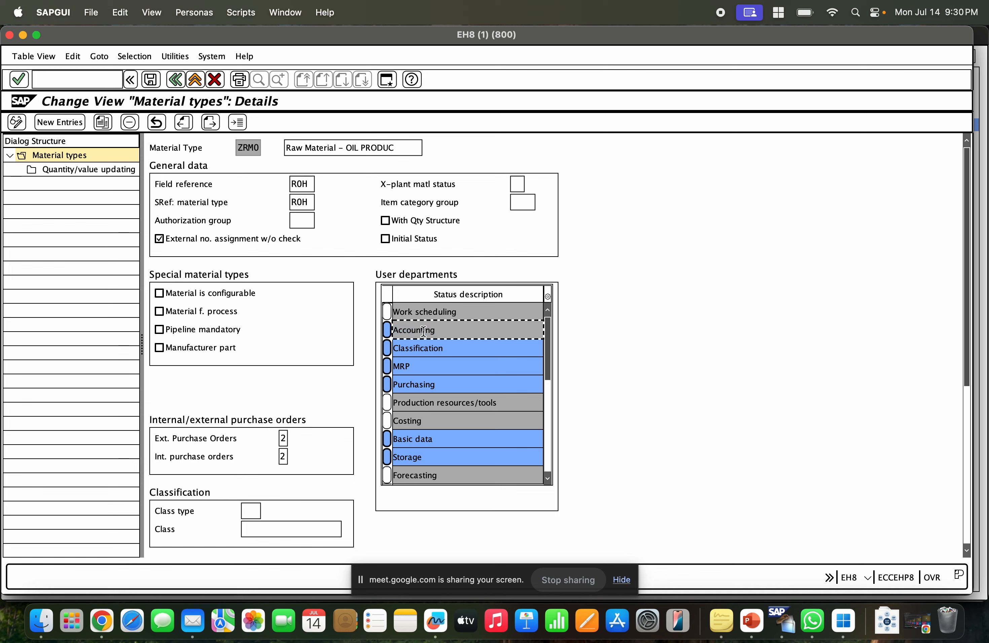
click(445, 349)
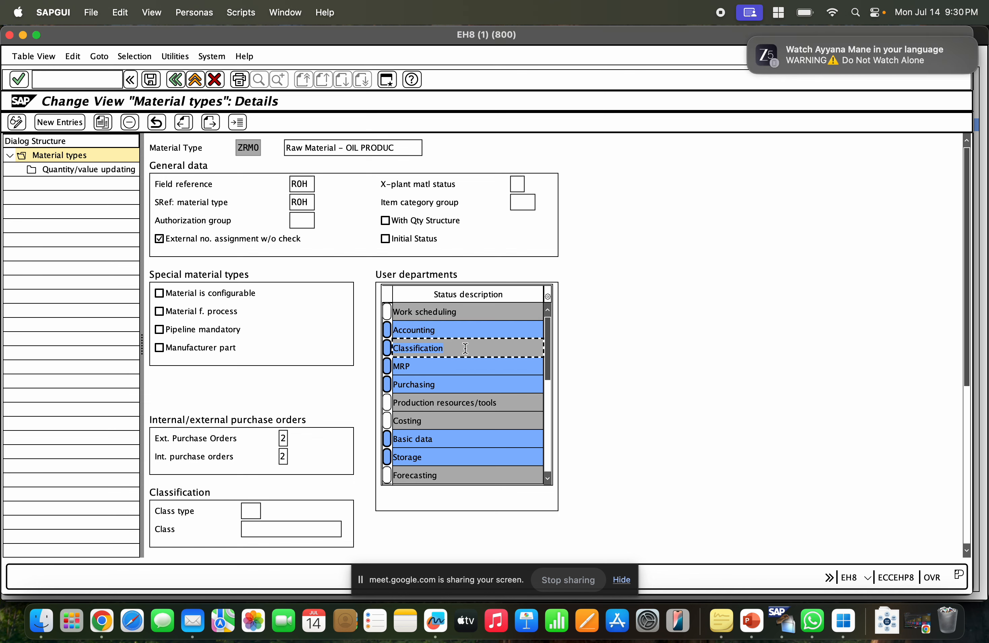
click(448, 346)
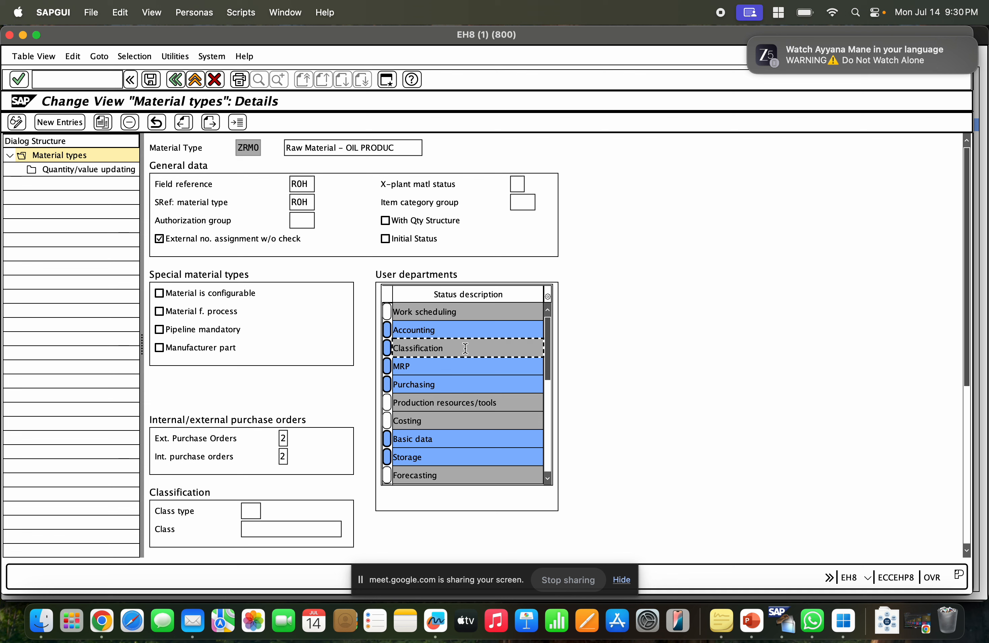
drag(462, 349, 392, 351)
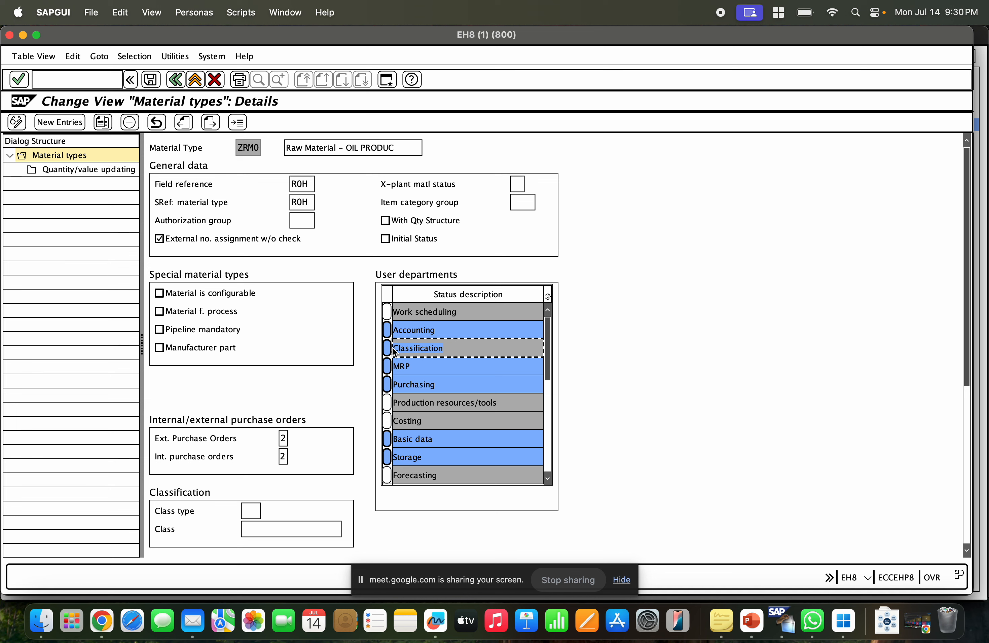
click(444, 369)
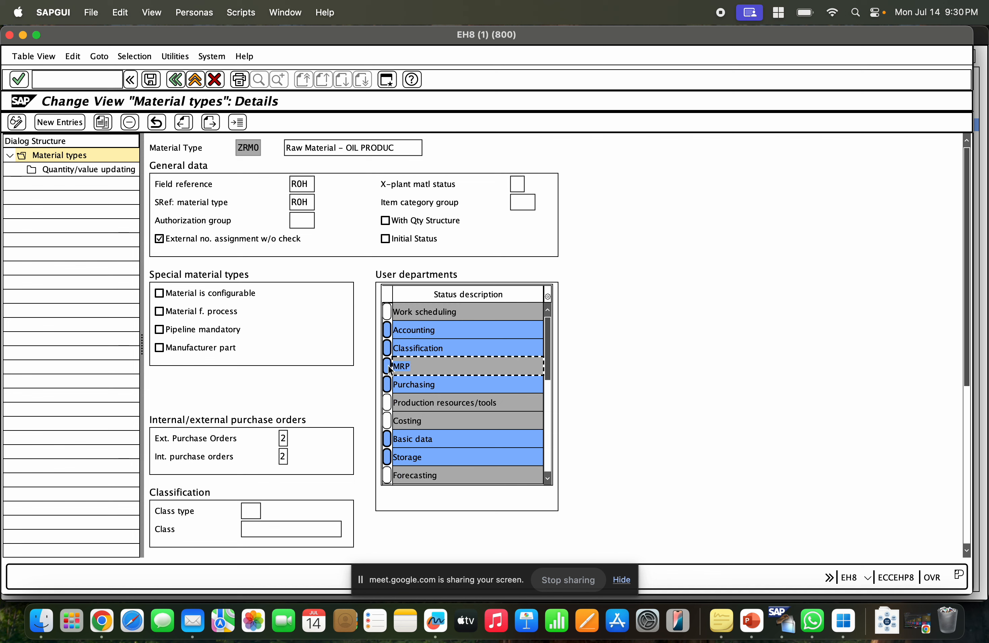
click(415, 369)
click(444, 384)
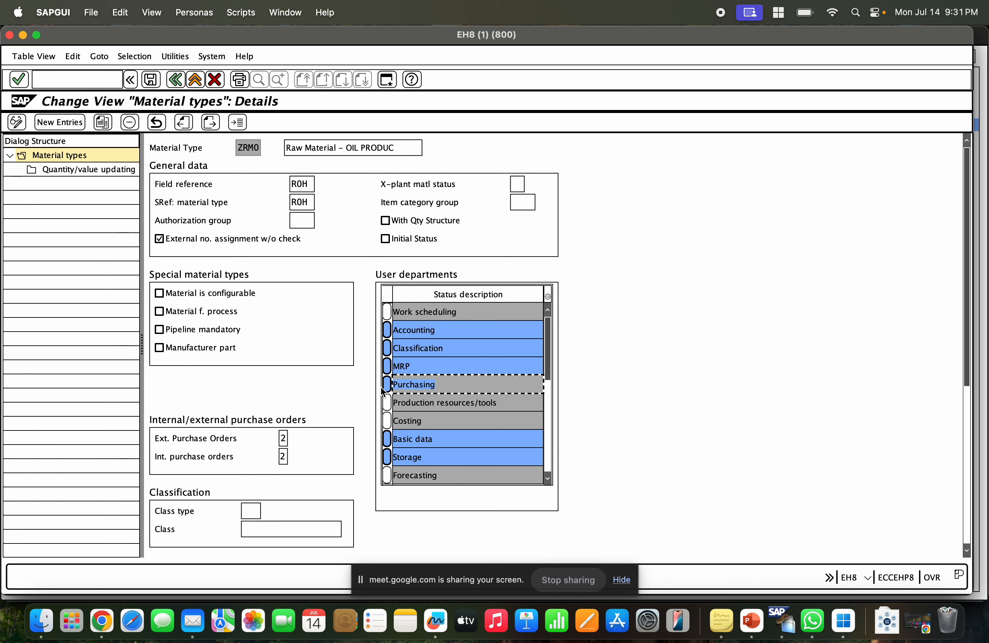
click(446, 437)
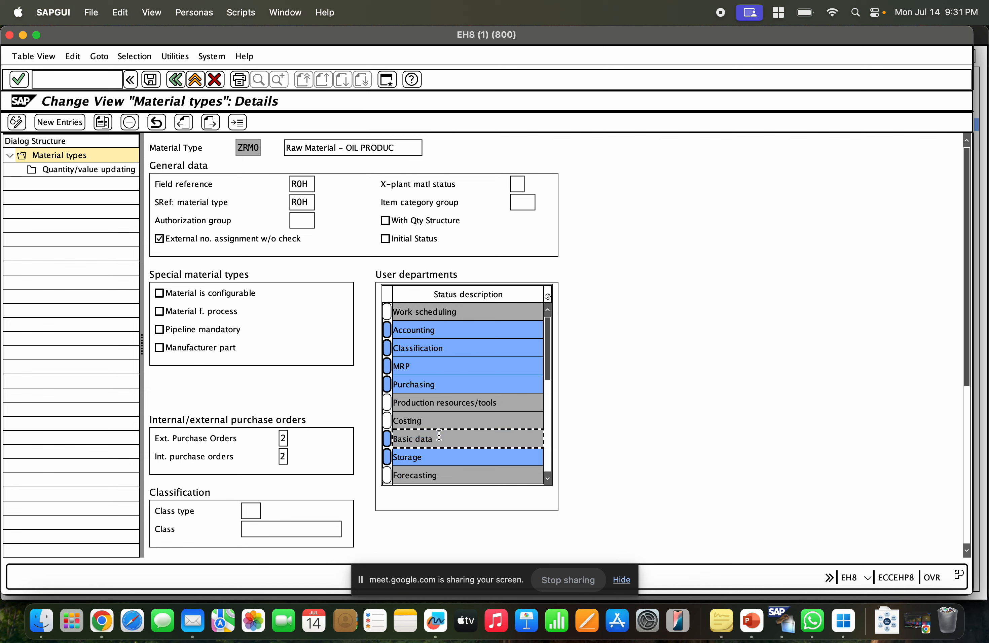
click(439, 421)
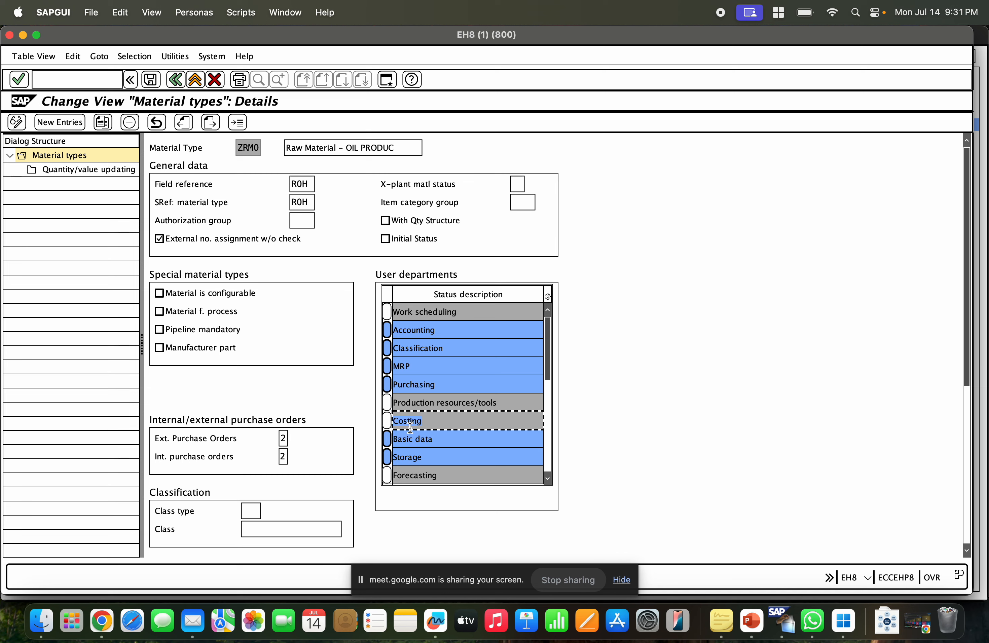
click(433, 453)
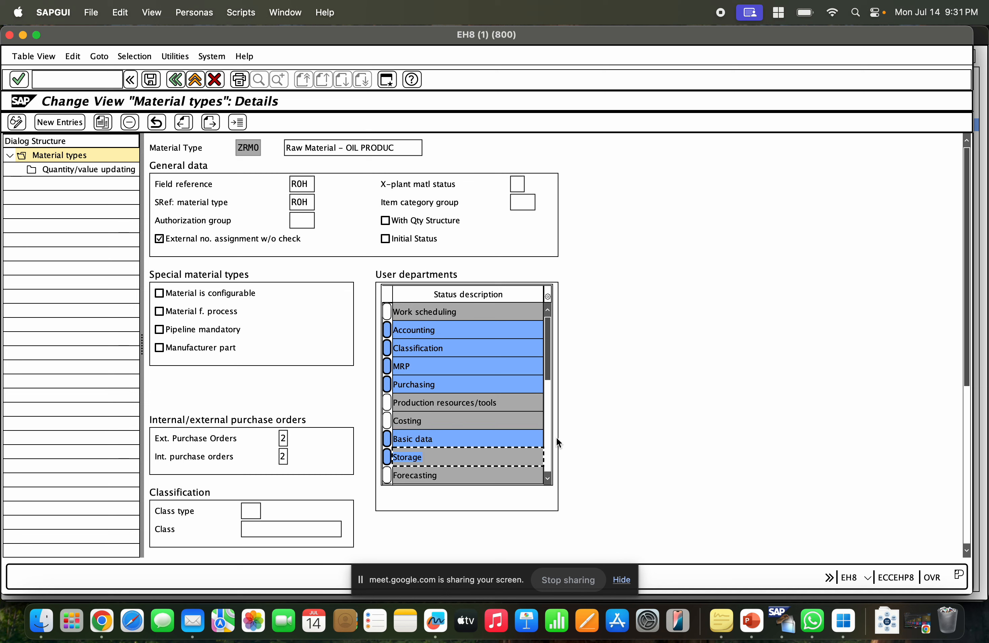
click(549, 427)
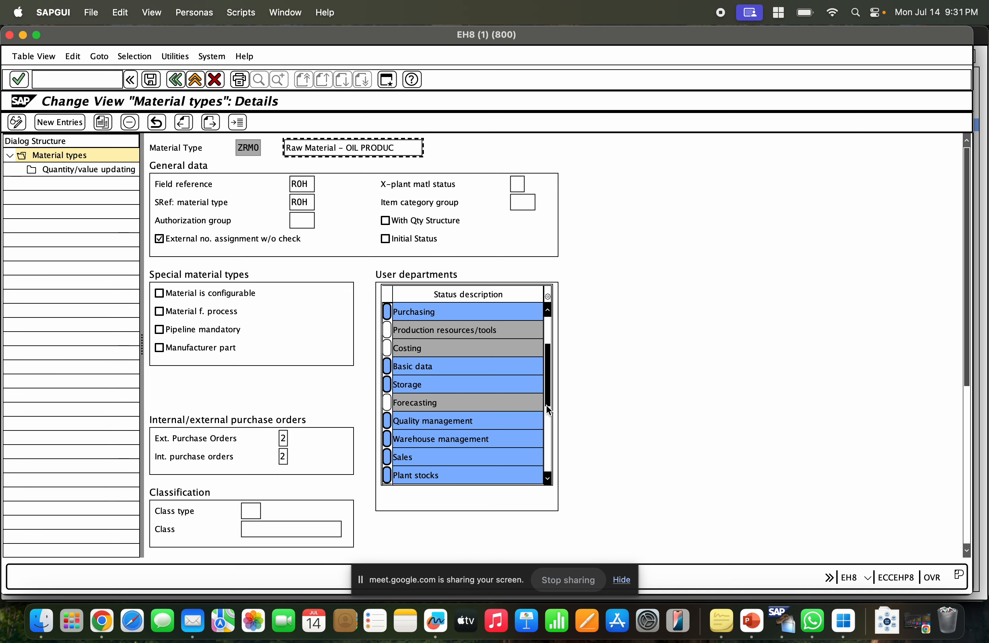
click(547, 415)
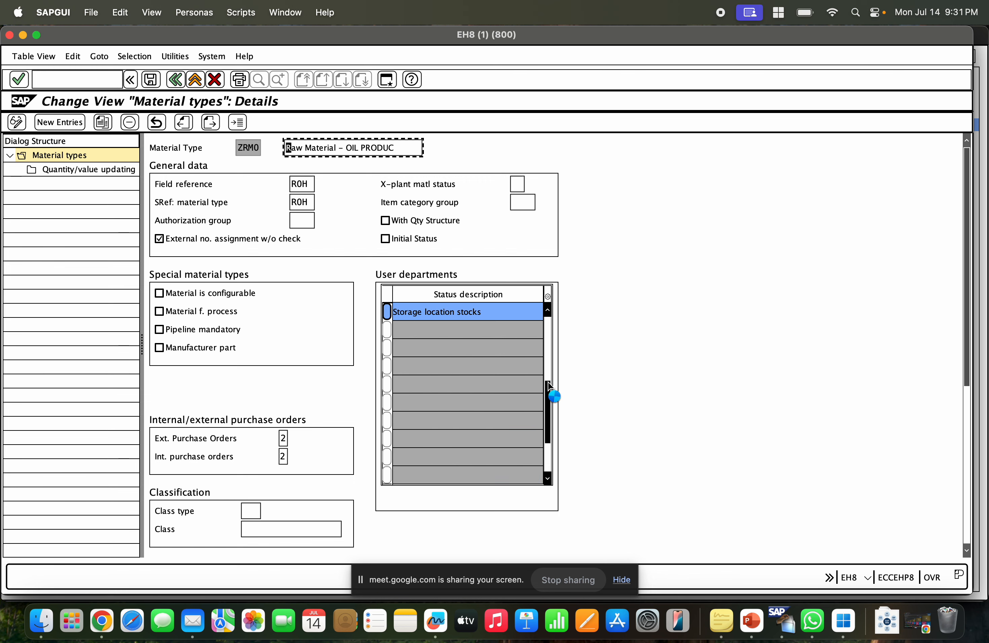
click(554, 395)
scroll(549, 387, up, 1)
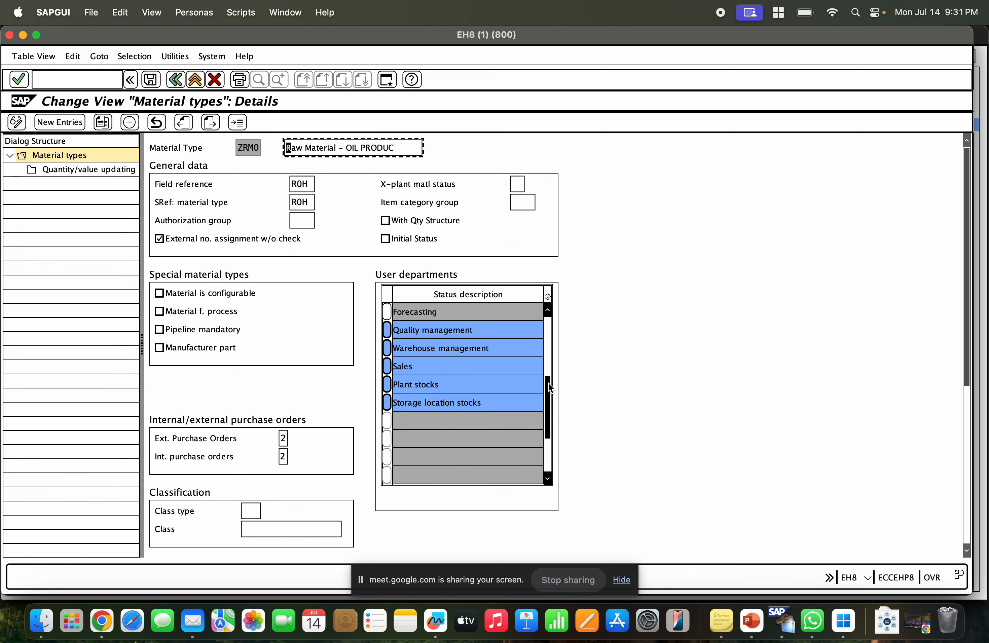
click(510, 340)
drag(548, 421, 548, 360)
click(474, 387)
click(453, 439)
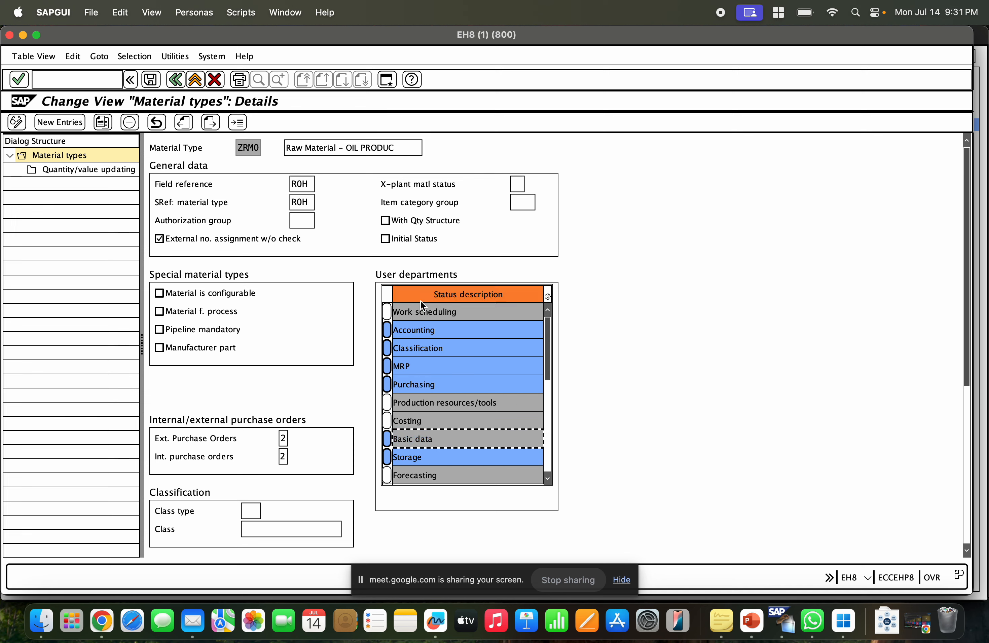
Open a new session and start transaction MM01 to create a material.
click(386, 79)
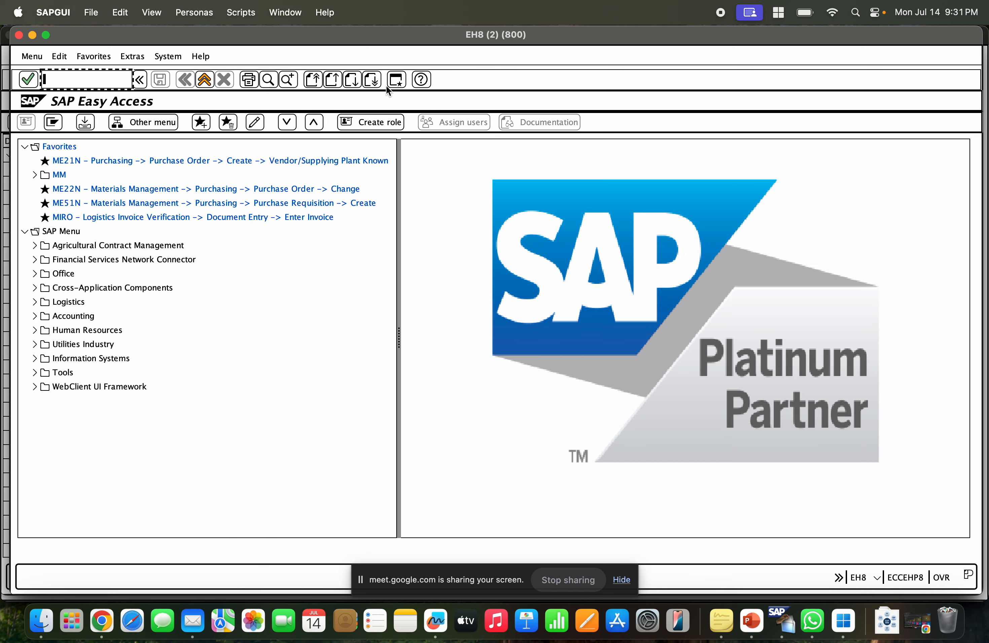
text(mm01)
key(Return)
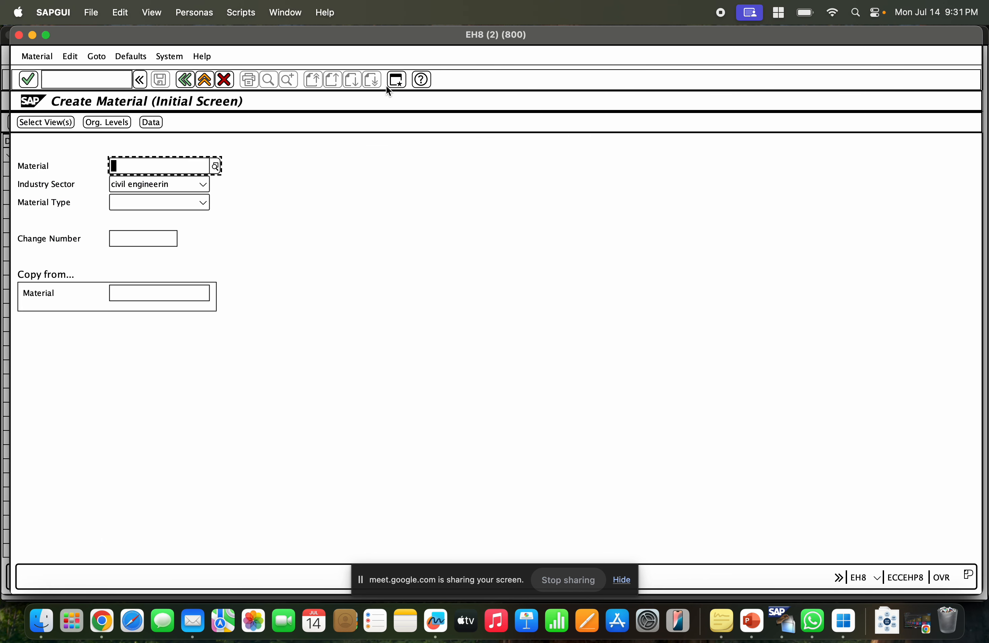
Set the material type to ZRM0 Raw Material - OIL PRODUC.
click(177, 204)
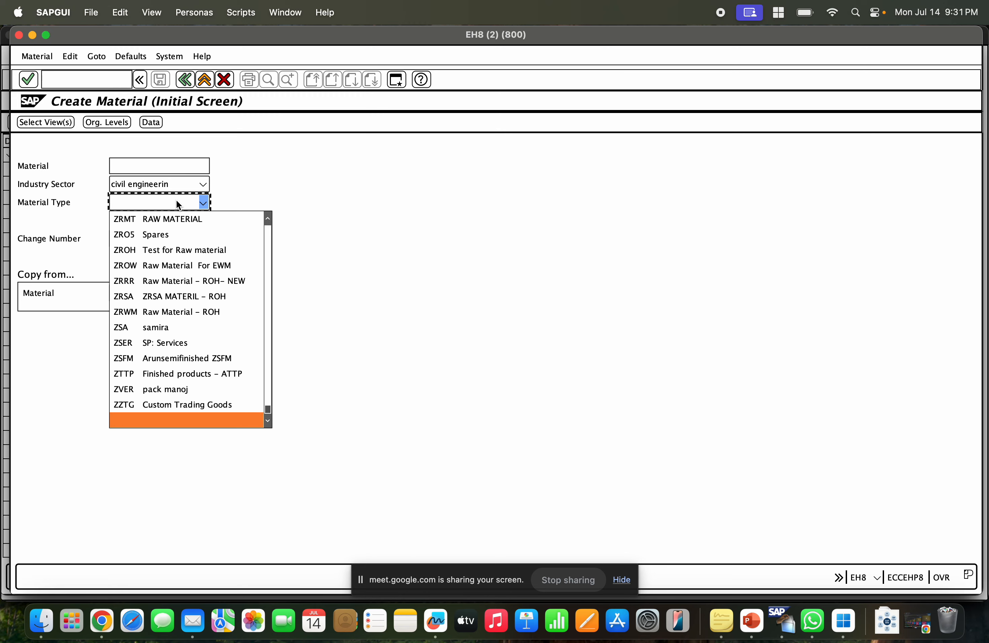
text(zrm)
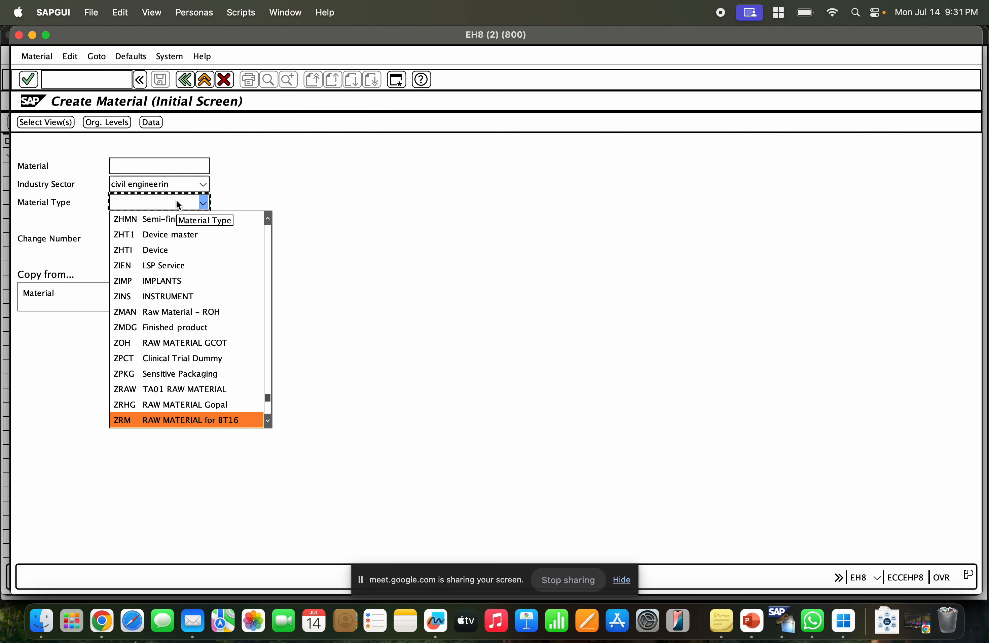
text(zrmo)
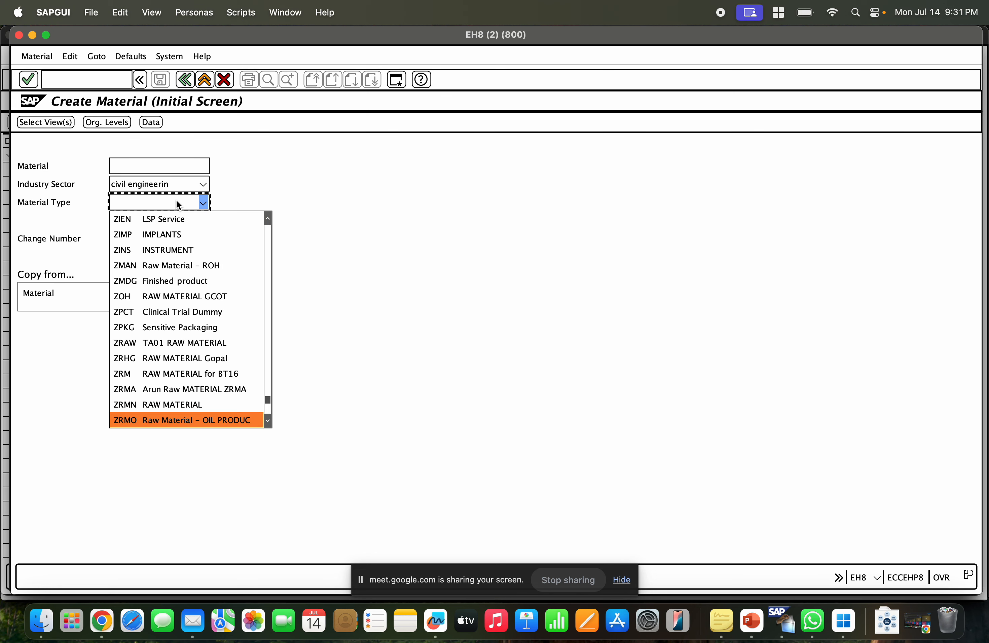
click(189, 420)
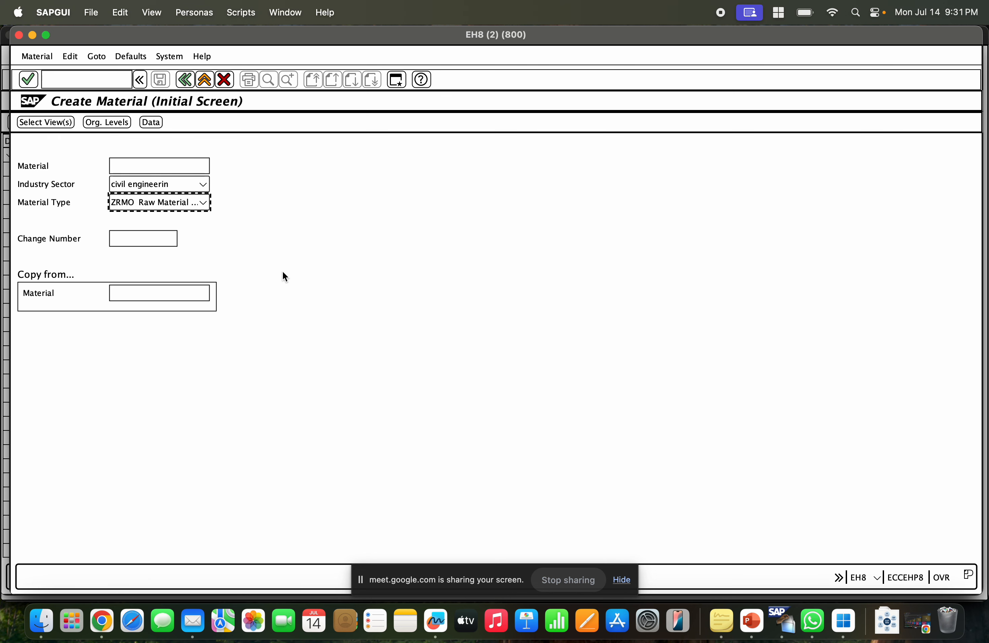
Set the industry sector to M Mechanical Engineering and open the view selection, then close it.
key(Return)
click(164, 182)
key(m)
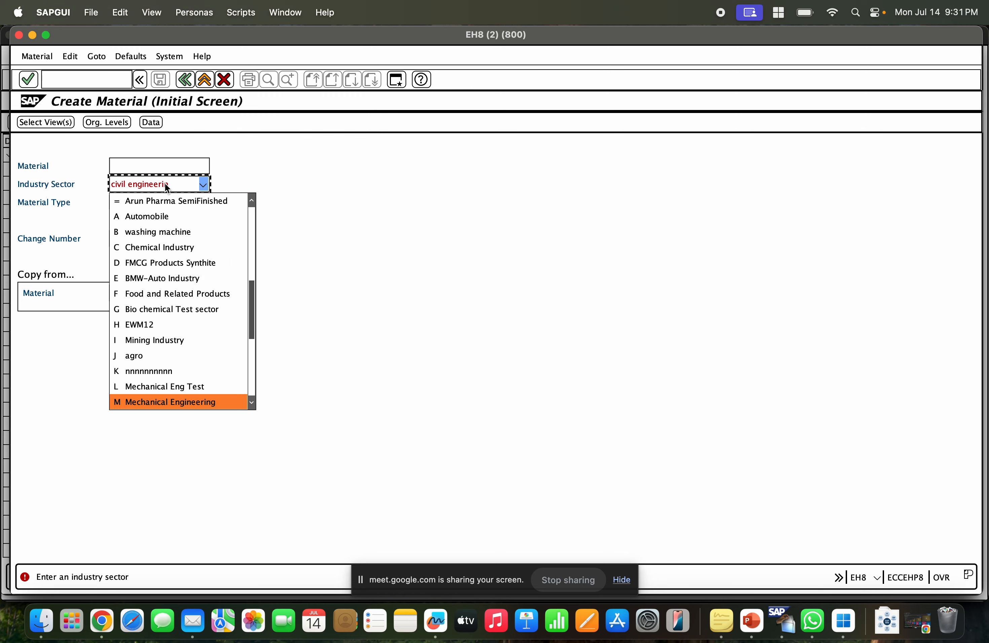
key(Return)
key(Return)
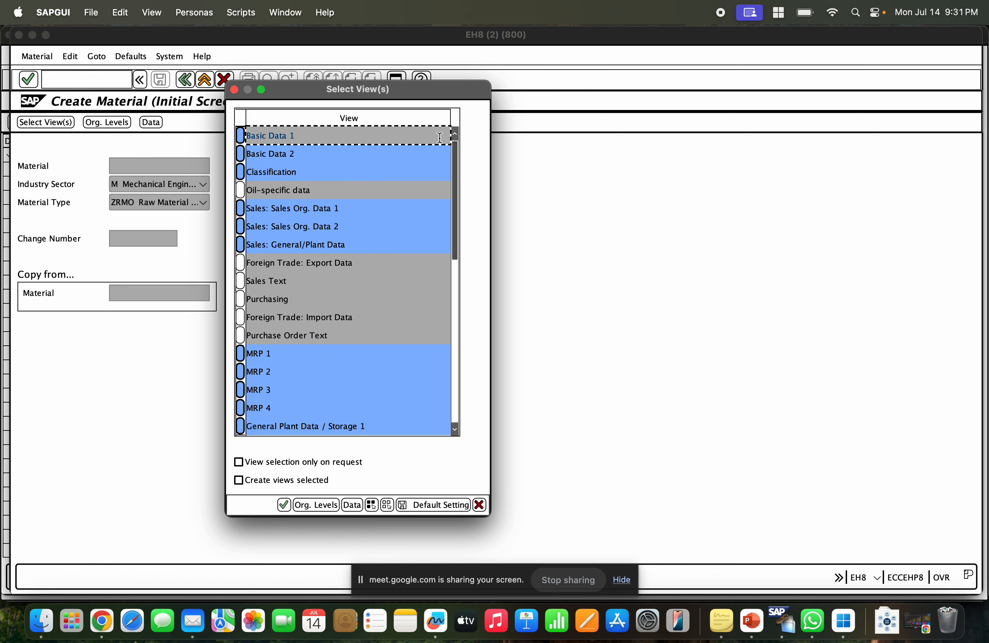
click(479, 504)
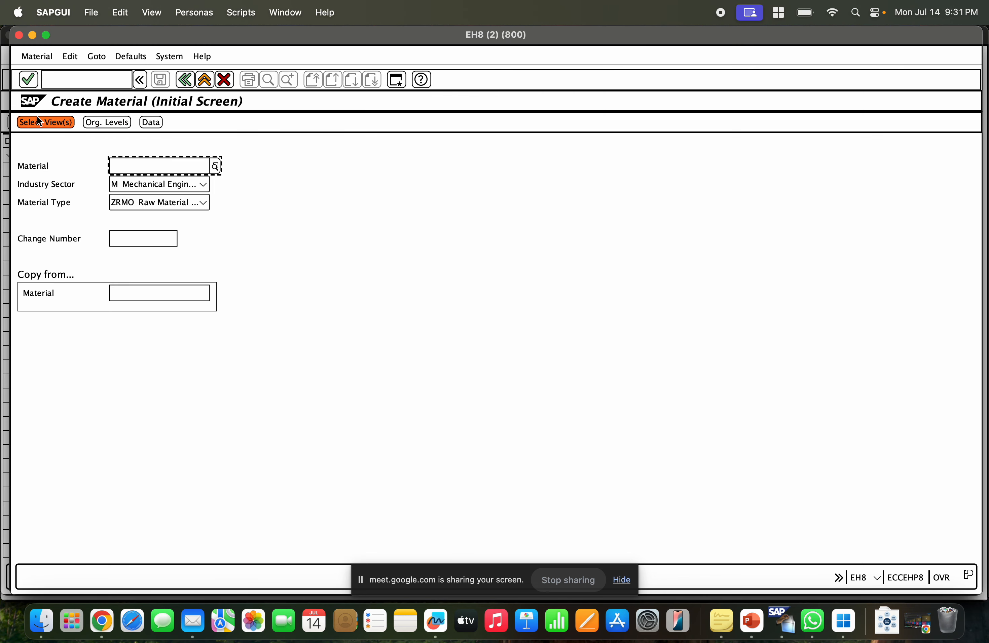
Open the view selection for the ZRM0 material and go through the list of available views.
click(43, 122)
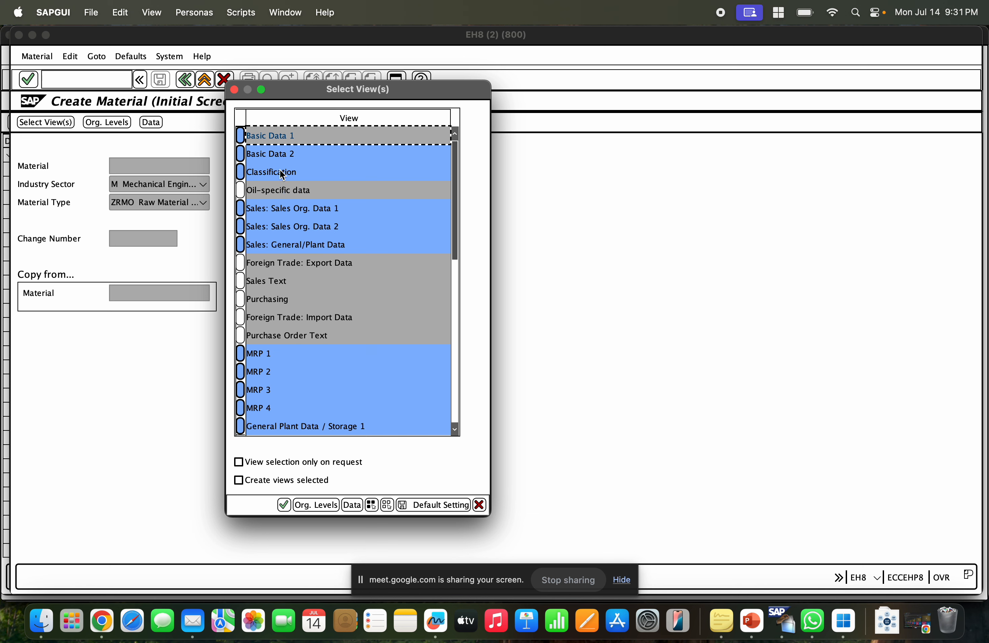
click(310, 156)
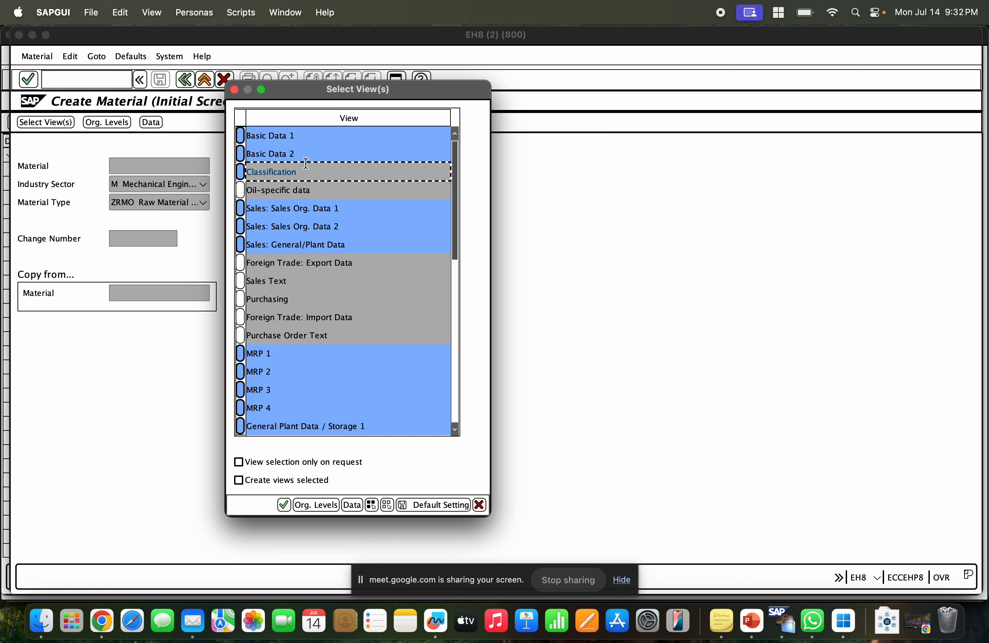
click(316, 223)
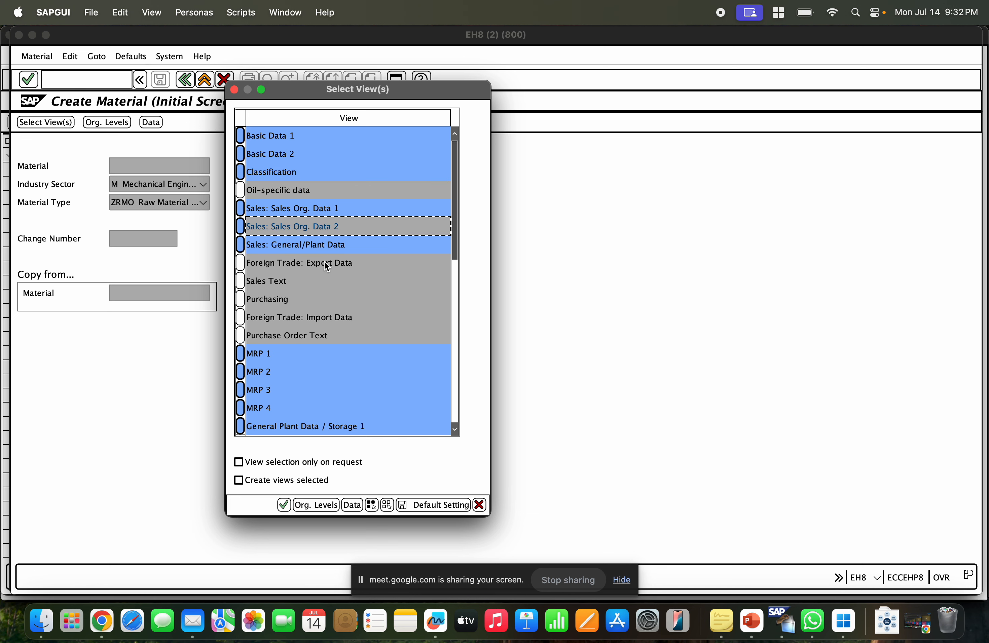
click(299, 354)
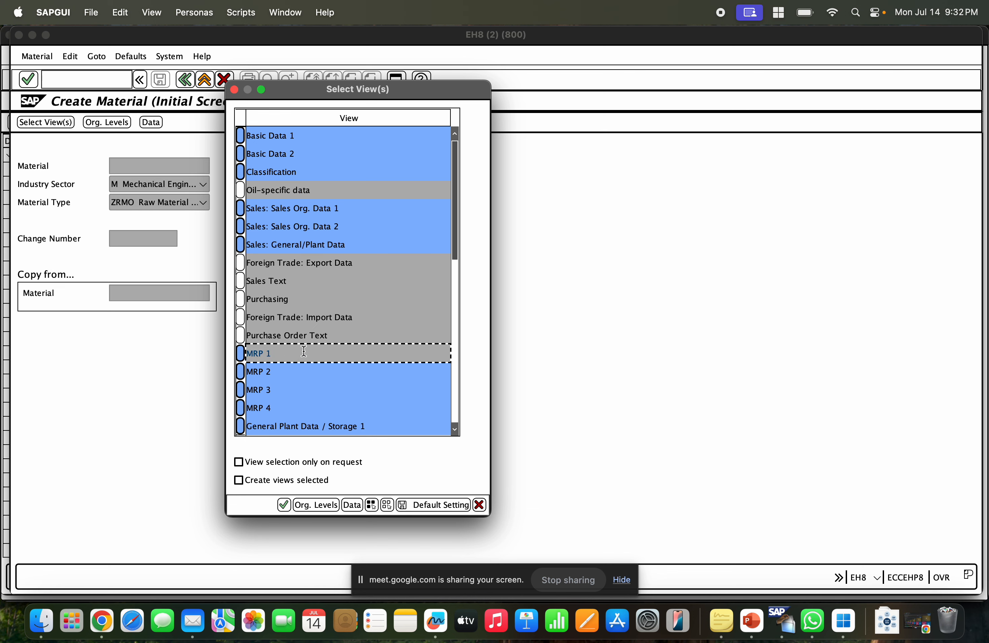
scroll(304, 355, down, 4)
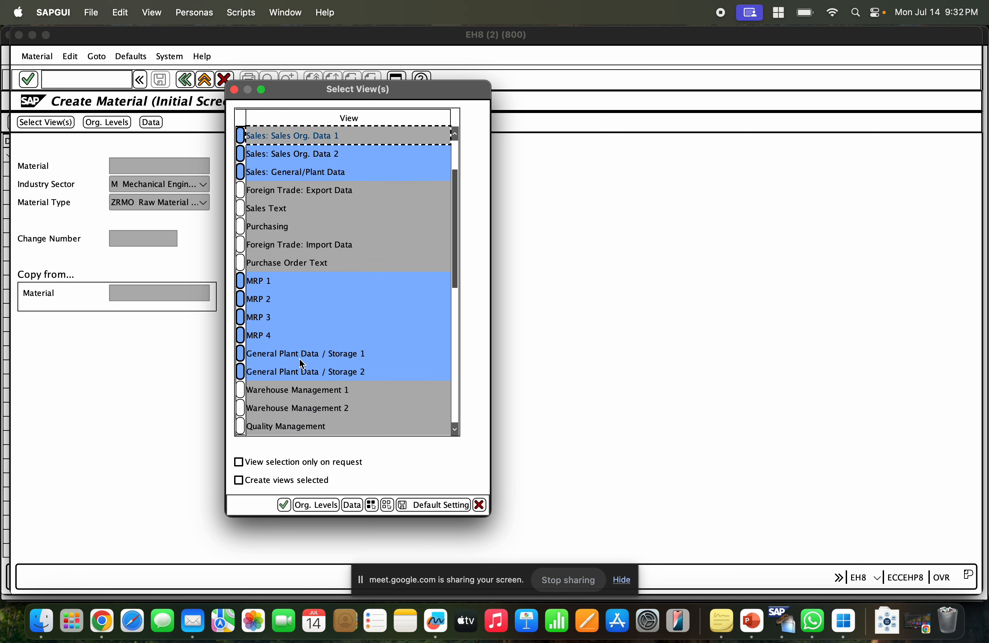
click(300, 355)
scroll(309, 361, down, 1)
click(307, 367)
scroll(313, 371, down, 1)
click(313, 370)
click(309, 389)
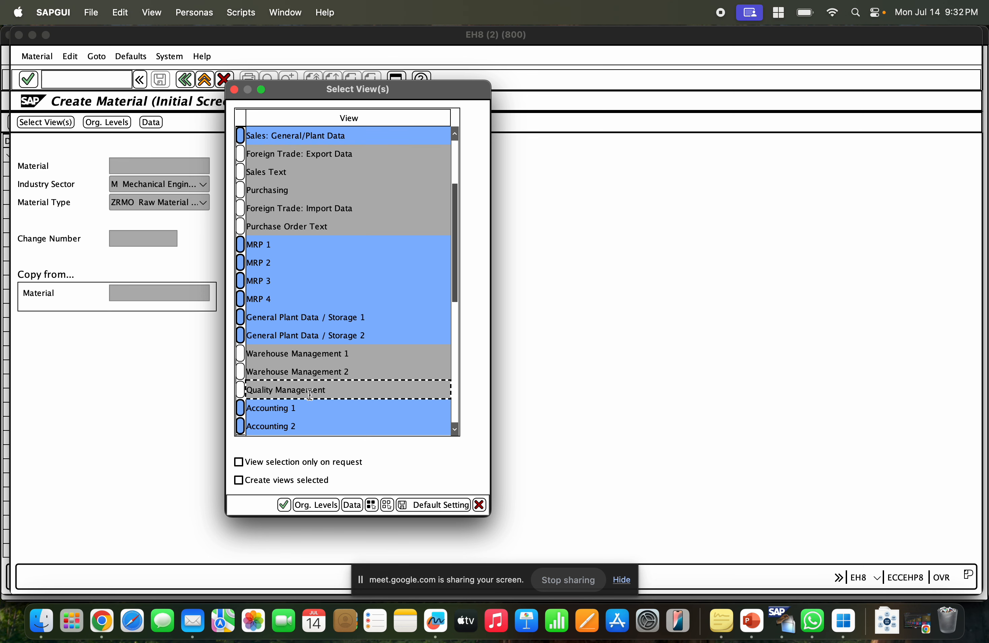
scroll(308, 388, down, 3)
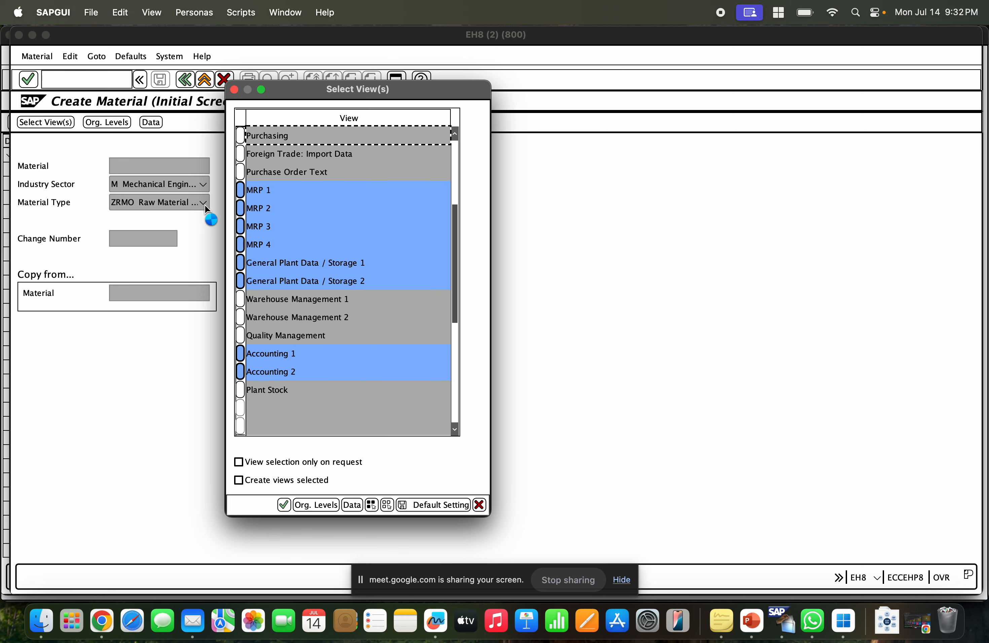
click(341, 299)
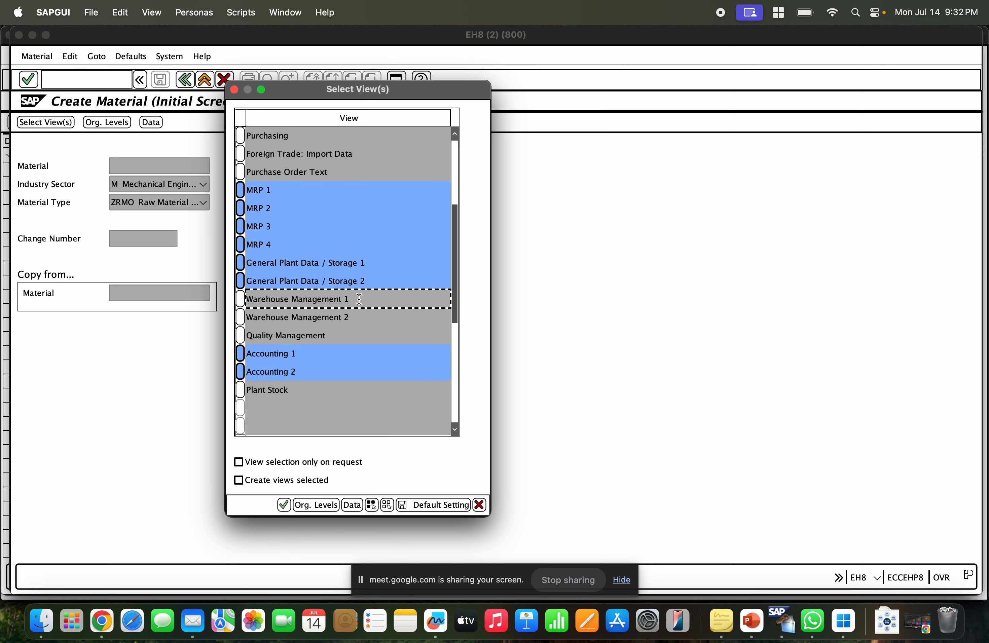
click(339, 332)
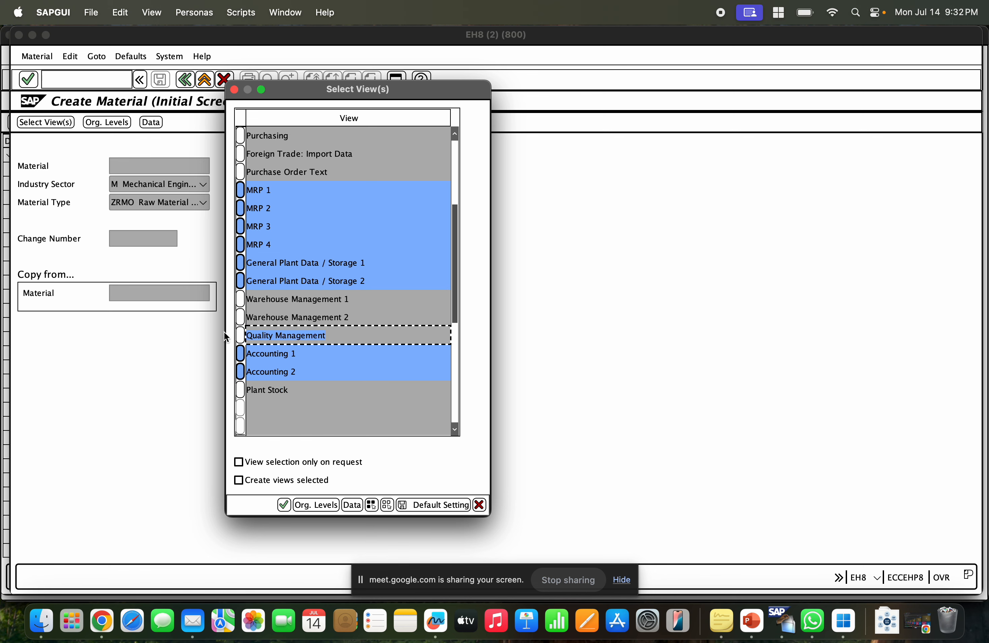
click(479, 505)
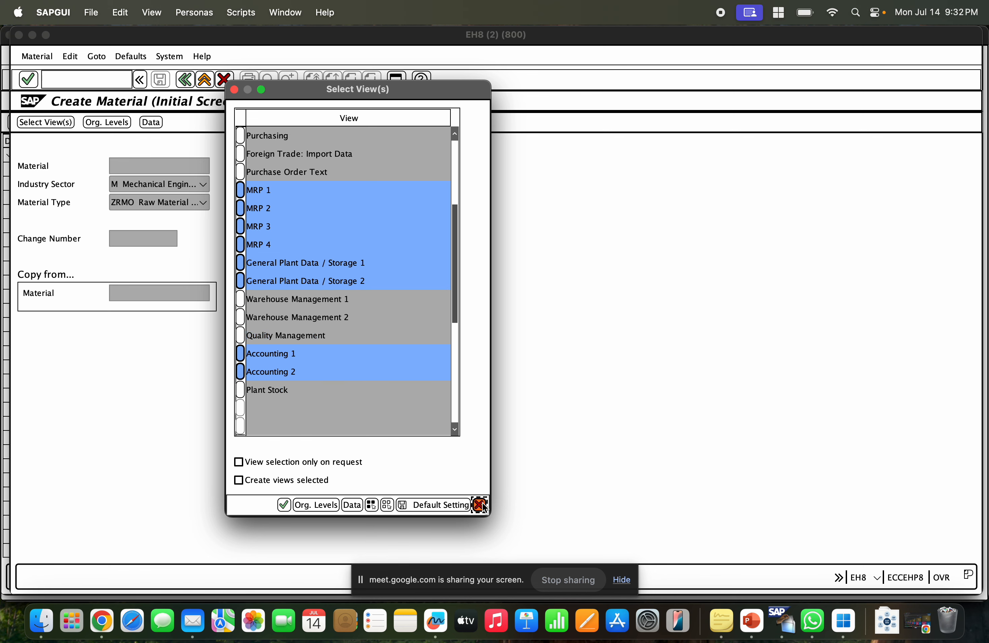
In ZRM0's user departments, deselect Quality management, Warehouse management and Sales, and save the material type.
click(185, 79)
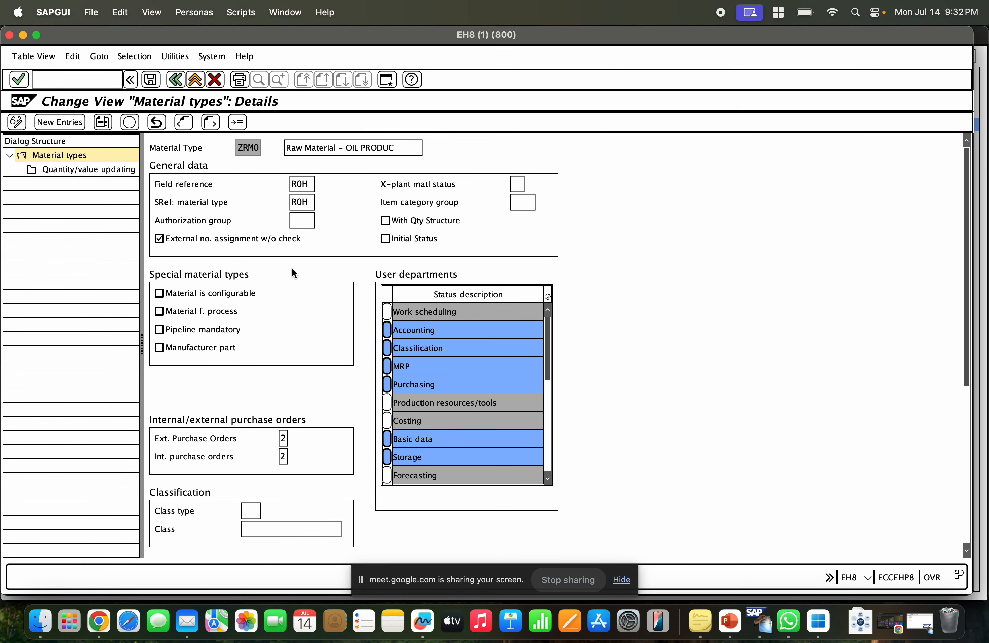
scroll(545, 427, down, 1)
scroll(545, 426, down, 3)
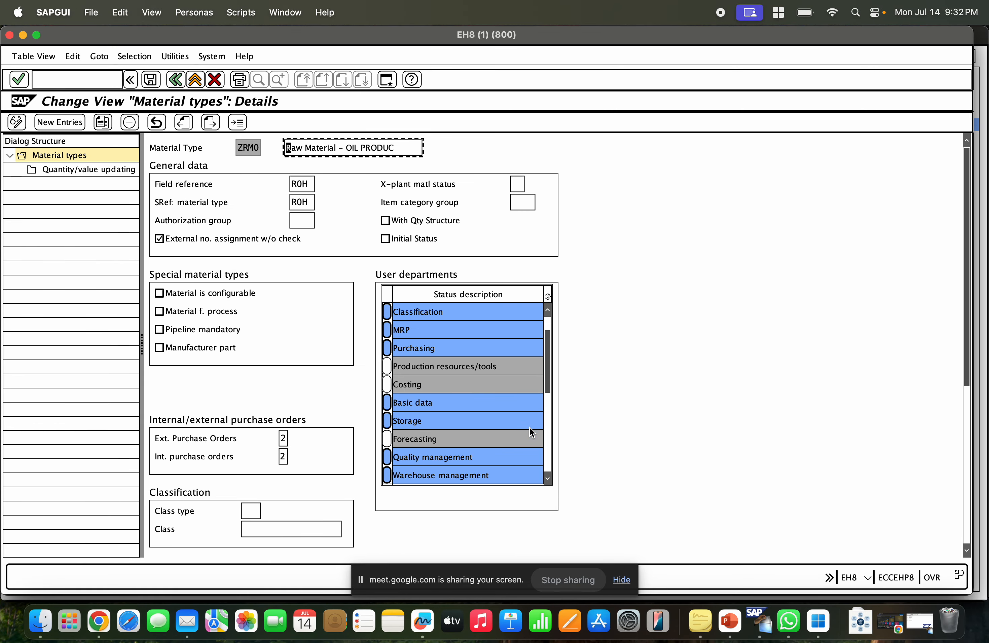
click(387, 403)
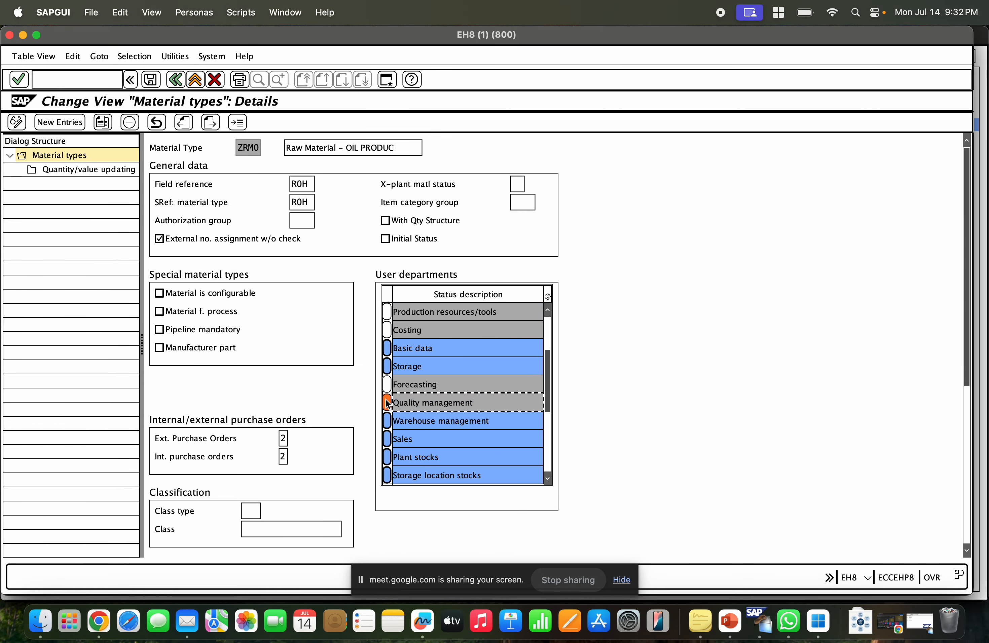
click(388, 421)
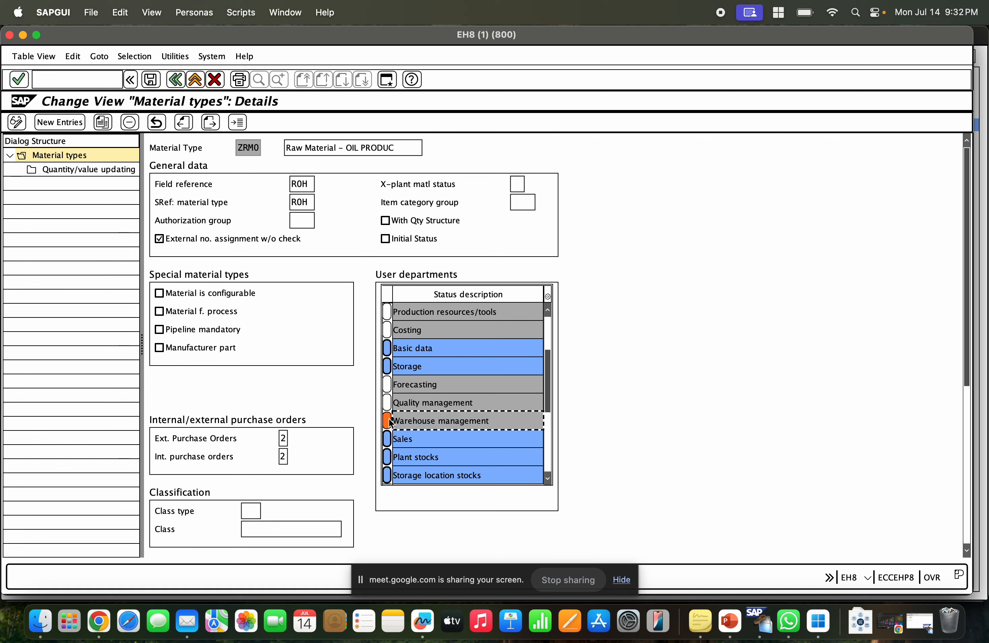
click(387, 438)
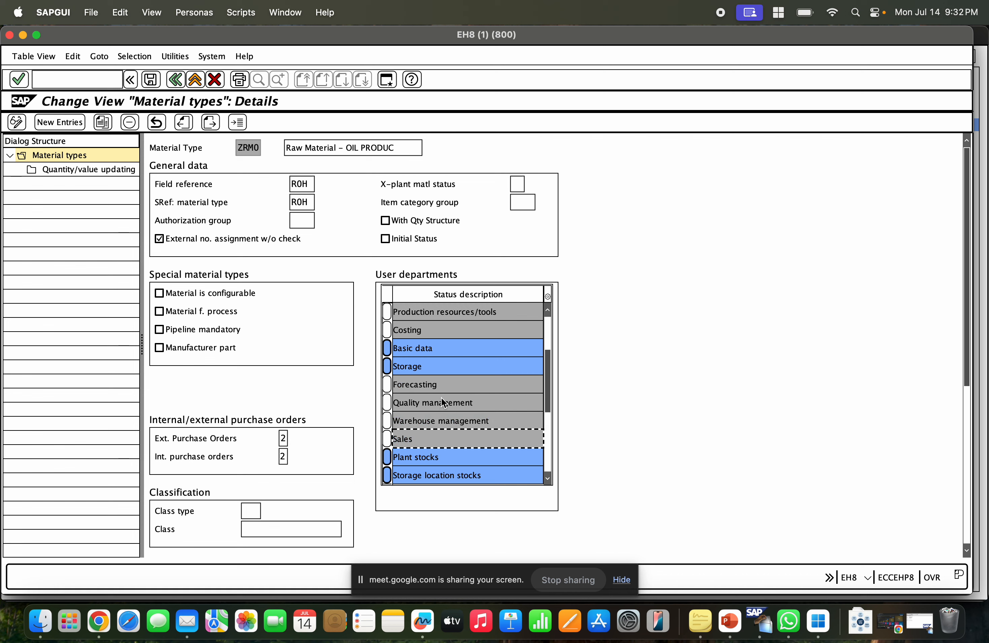
click(151, 80)
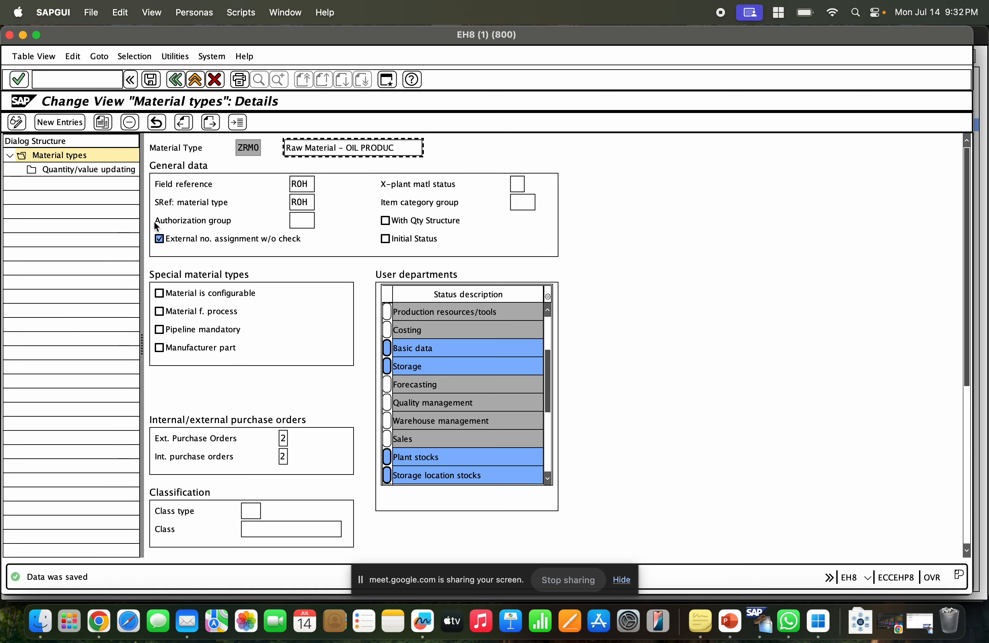
Switch to the material creation session, restart MM01 and review the views now offered for ZRM0.
key(super+Tab)
key(super+Tab)
click(921, 625)
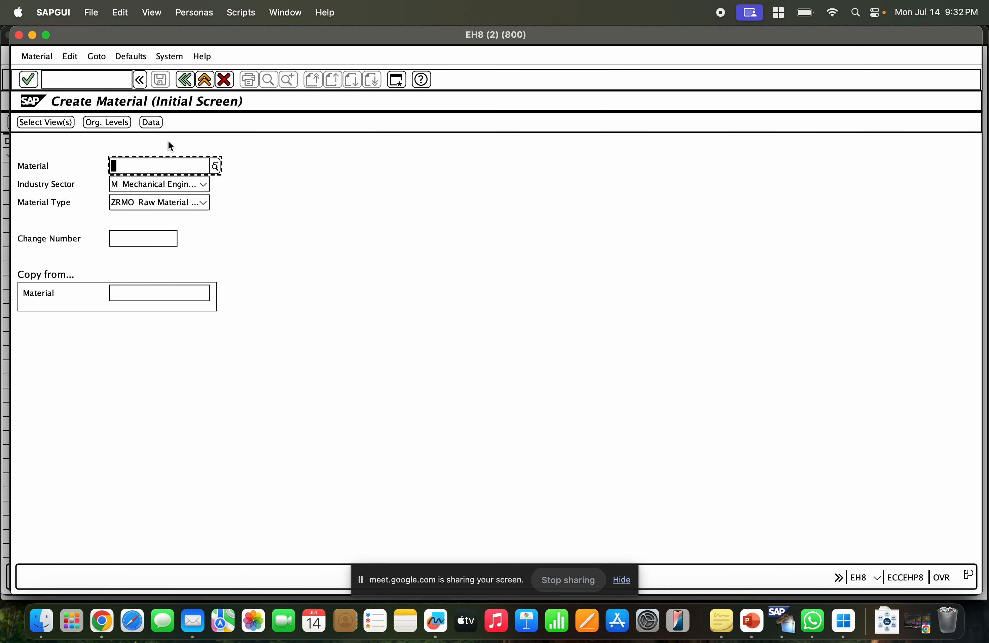
click(192, 82)
text(mm01)
key(Return)
click(48, 121)
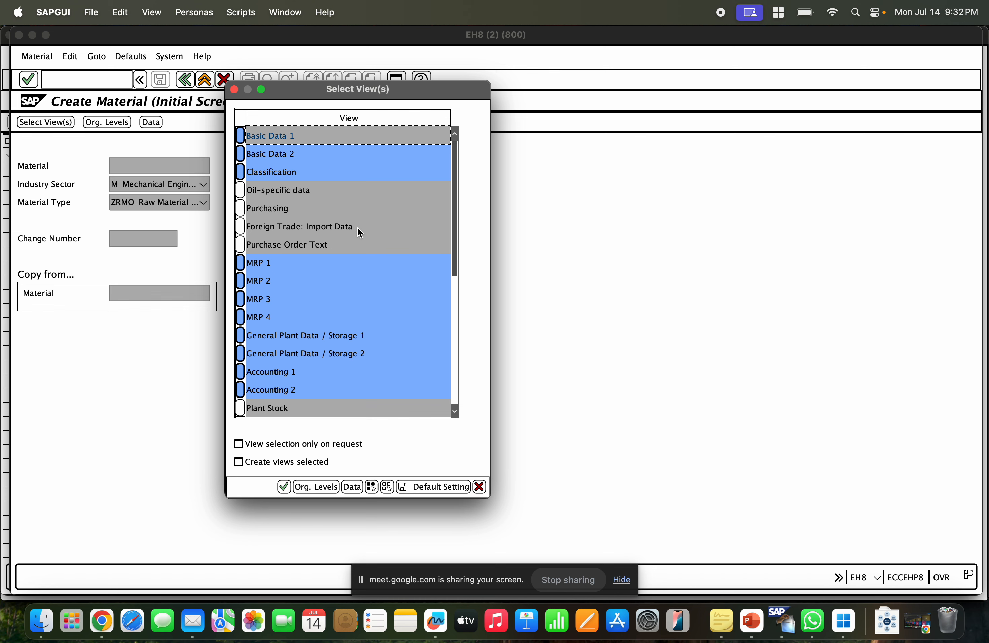
scroll(330, 349, down, 1)
scroll(329, 349, down, 1)
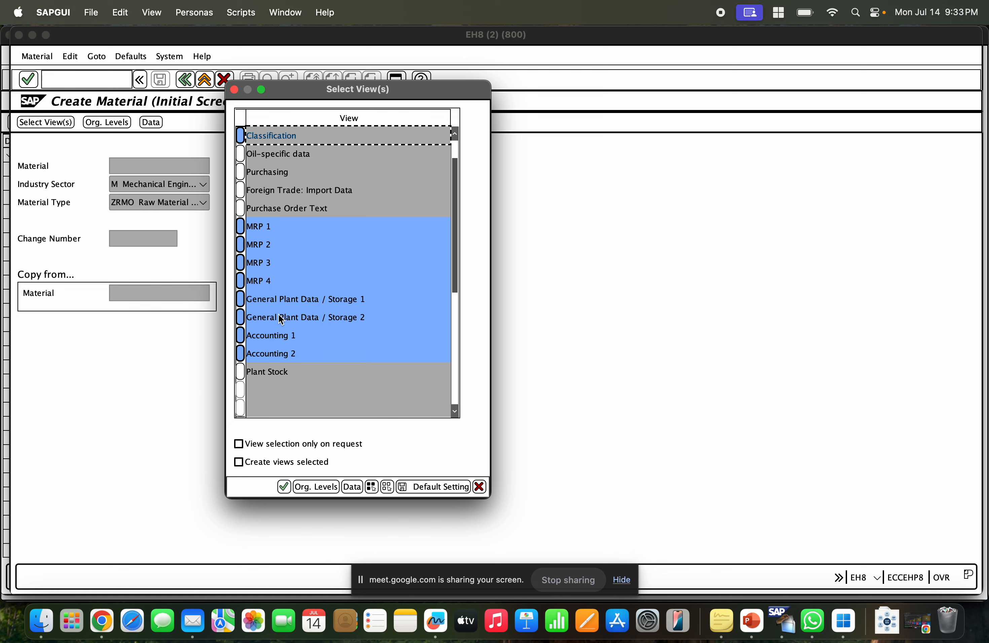
scroll(284, 252, down, 2)
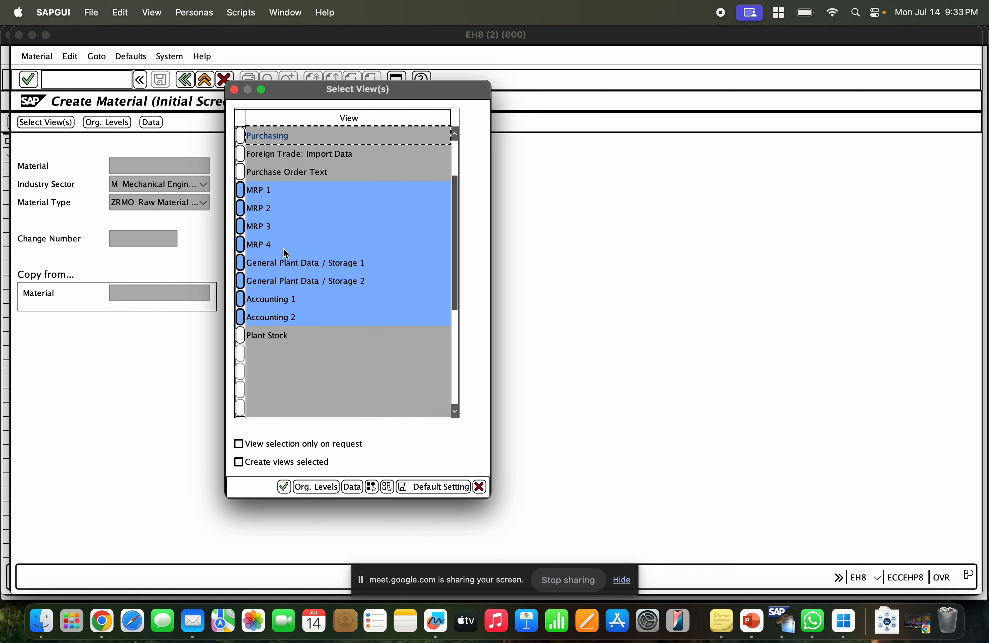
scroll(284, 252, up, 4)
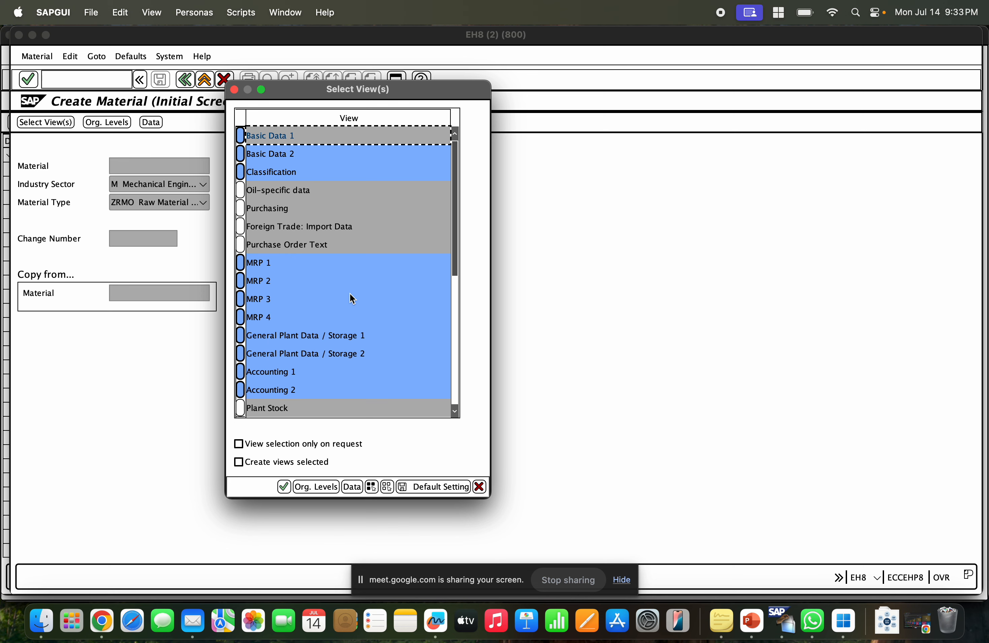
click(480, 487)
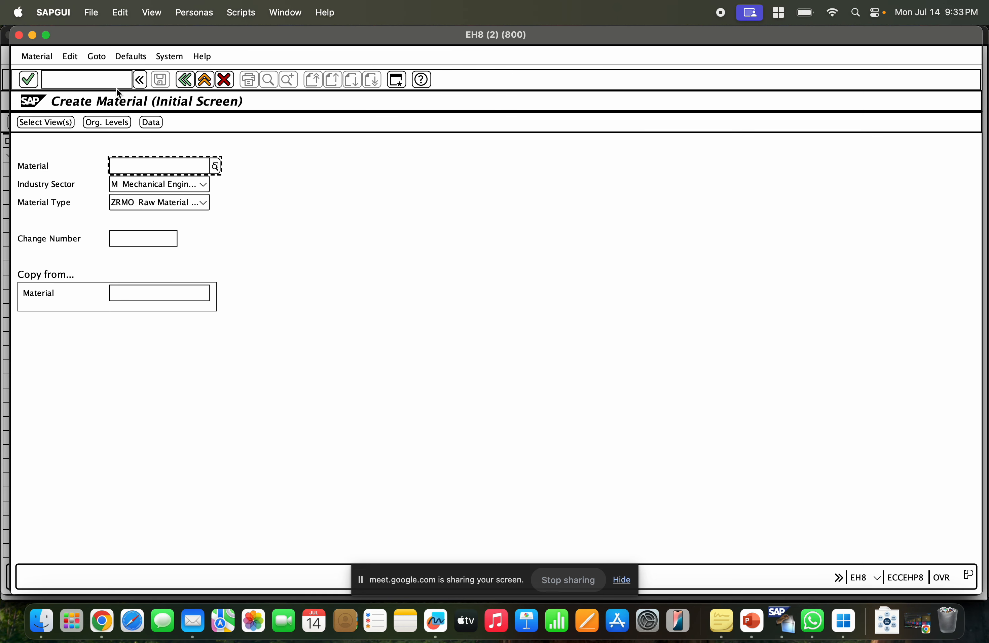
Review the Material type Controls slide covering user departments, views and number ranges in the presentation.
click(33, 35)
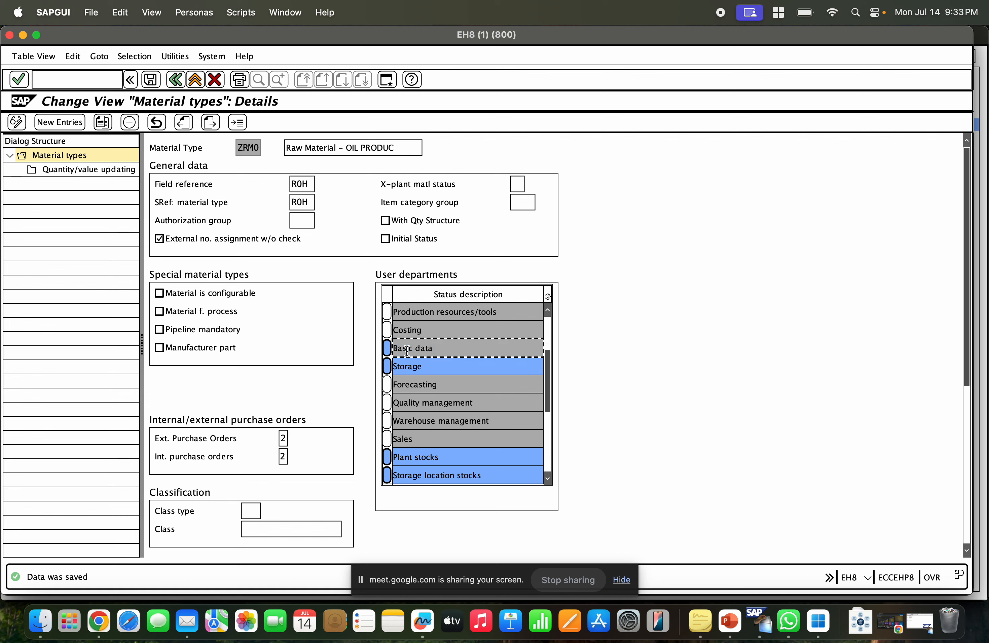
click(435, 367)
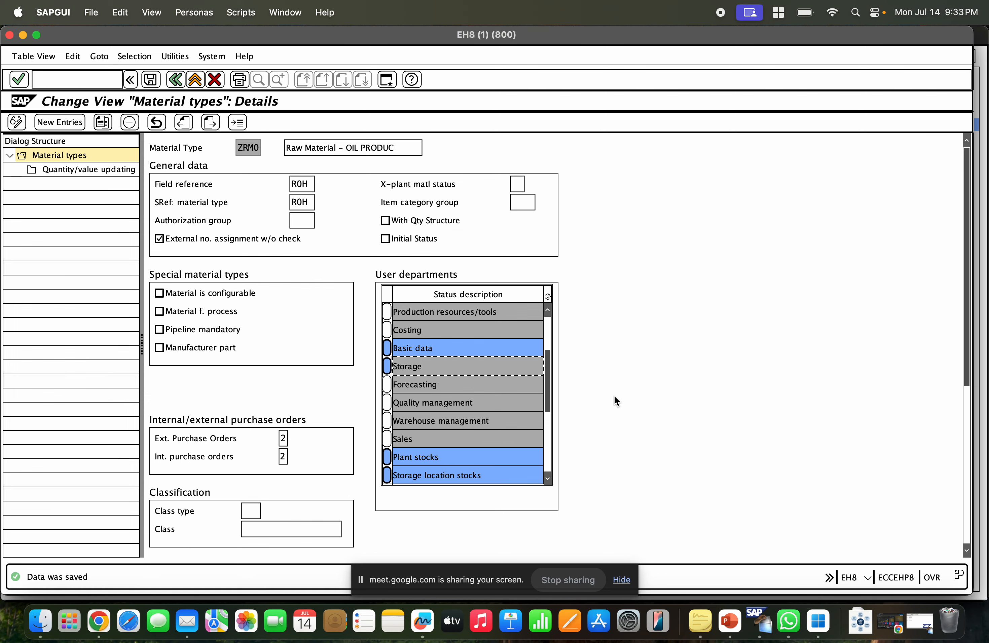
click(109, 609)
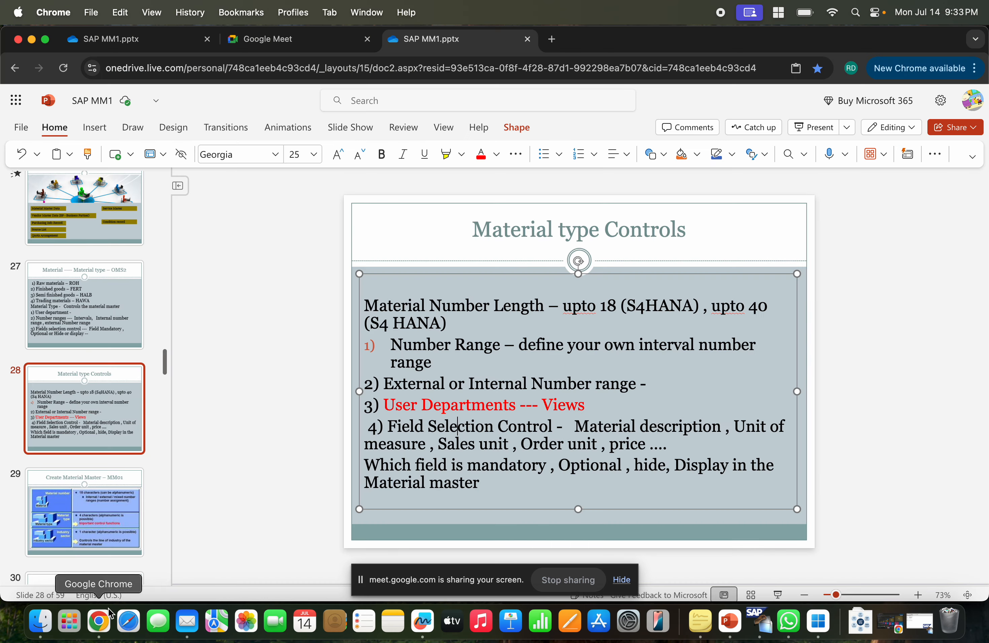
drag(677, 398, 383, 400)
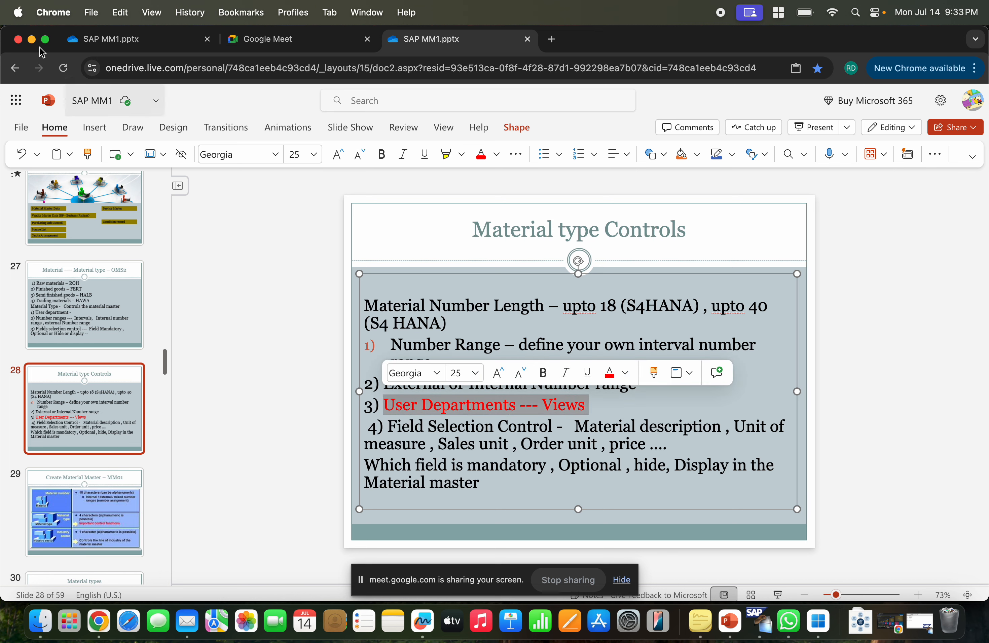
click(428, 319)
drag(390, 345, 434, 364)
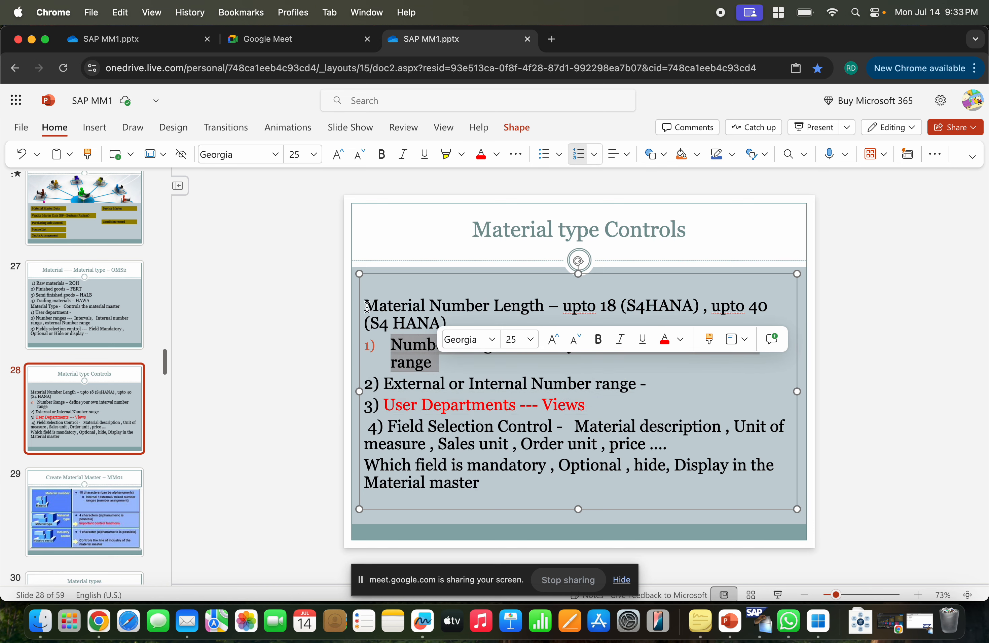
Return to the ZRM0 material type details, save again and open a new SAP session.
click(30, 41)
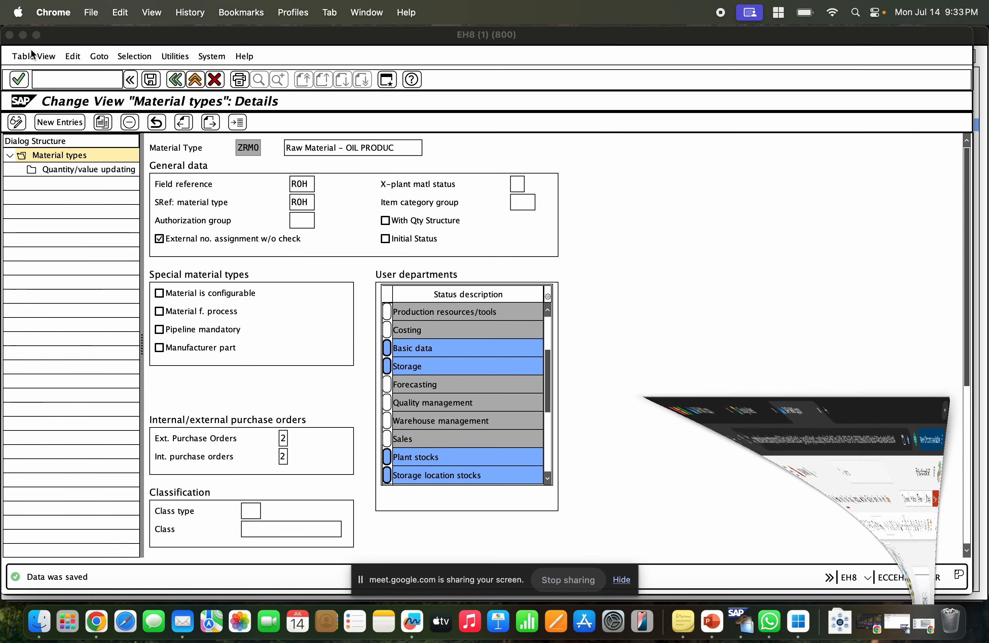
click(605, 330)
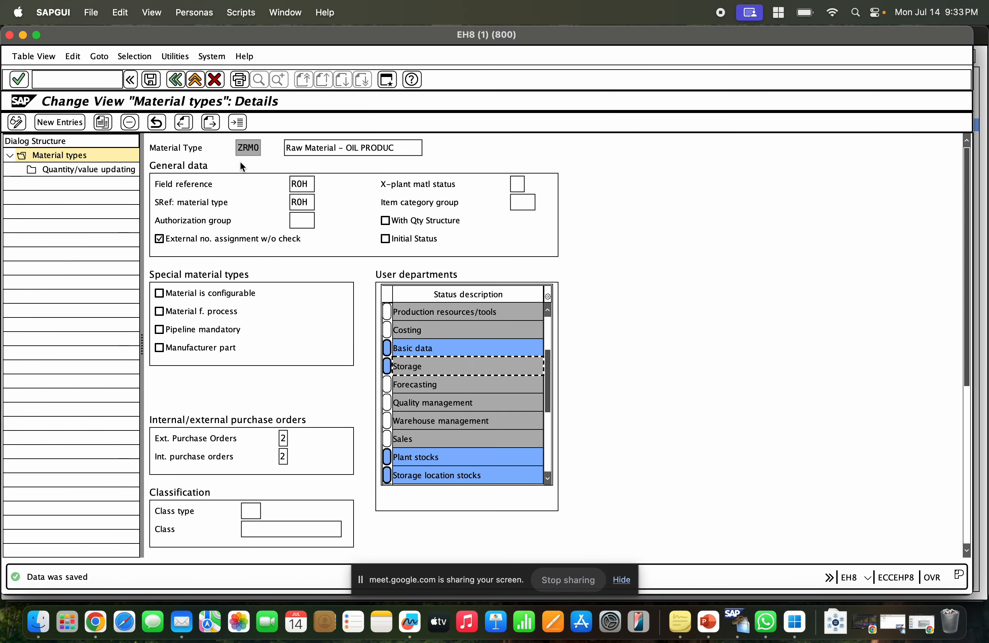
click(150, 79)
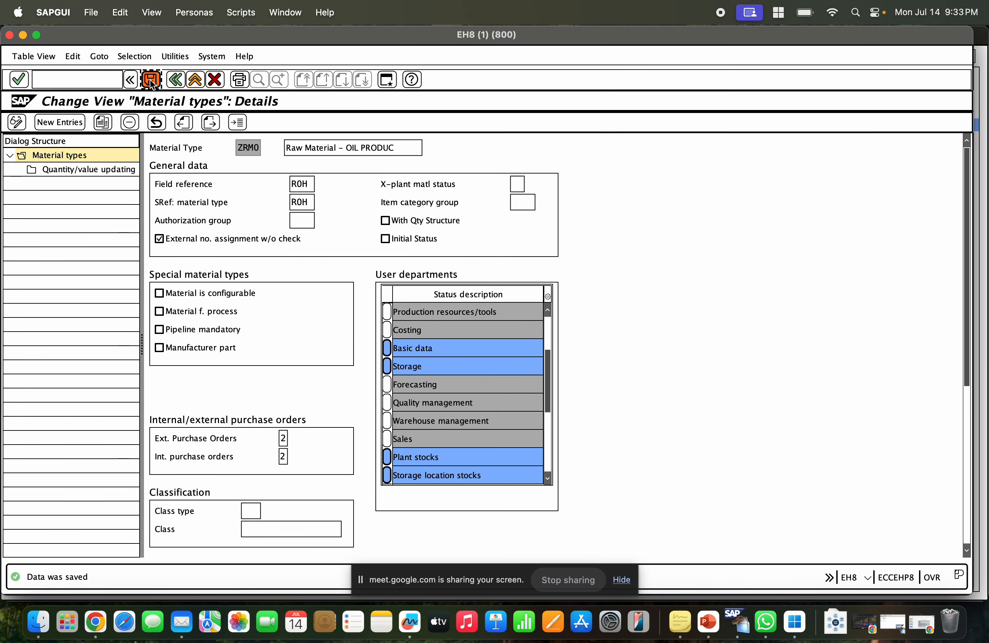
click(391, 79)
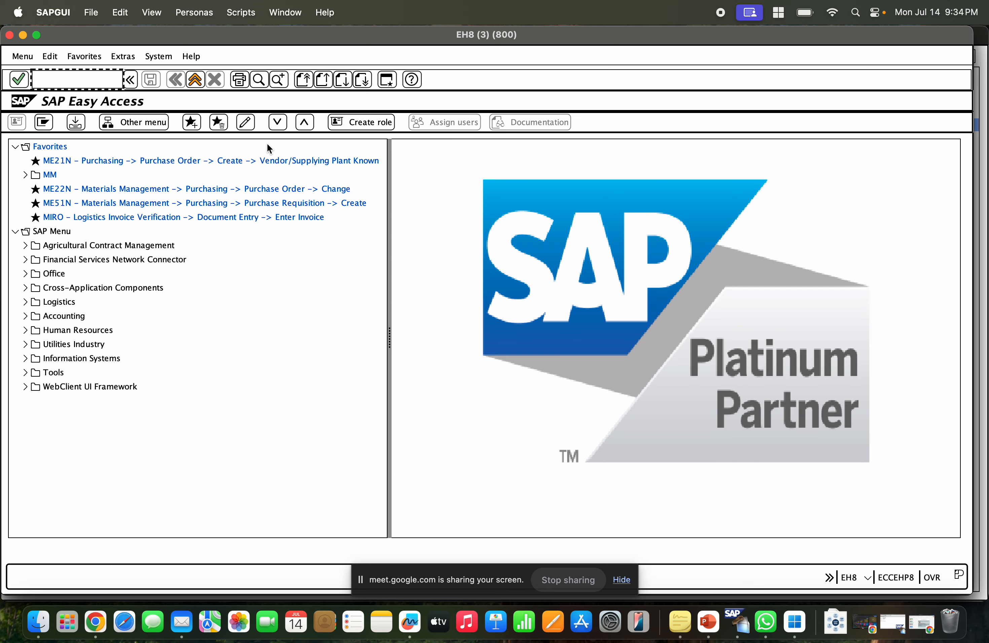
Open number range maintenance for the material master with transaction MMNR.
text(MMNR)
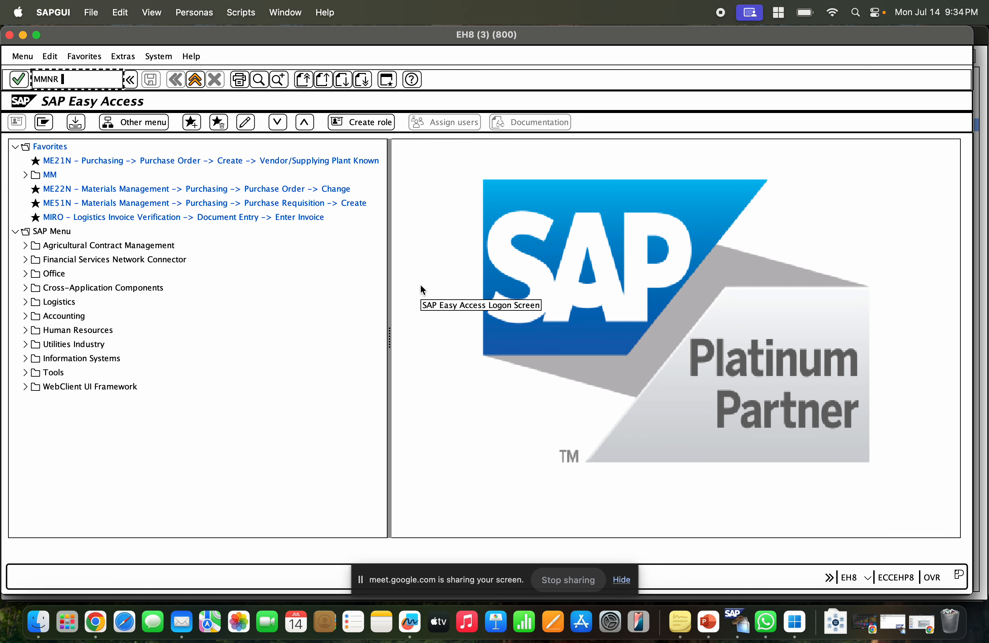
key(Return)
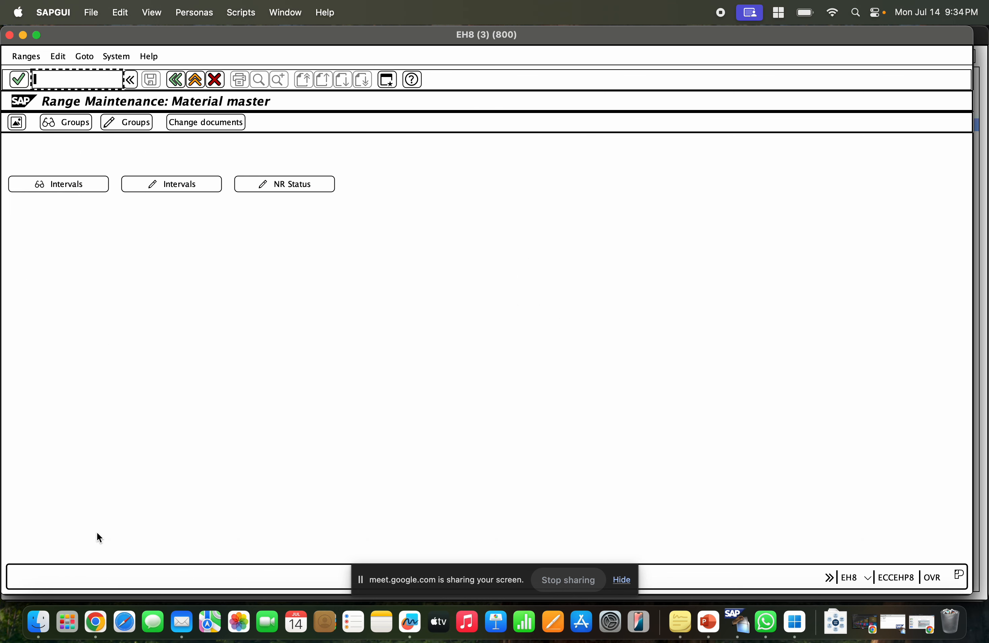
Switch to the presentation and append "- MMNR" to the number range bullet on the Material type Controls slide.
click(96, 622)
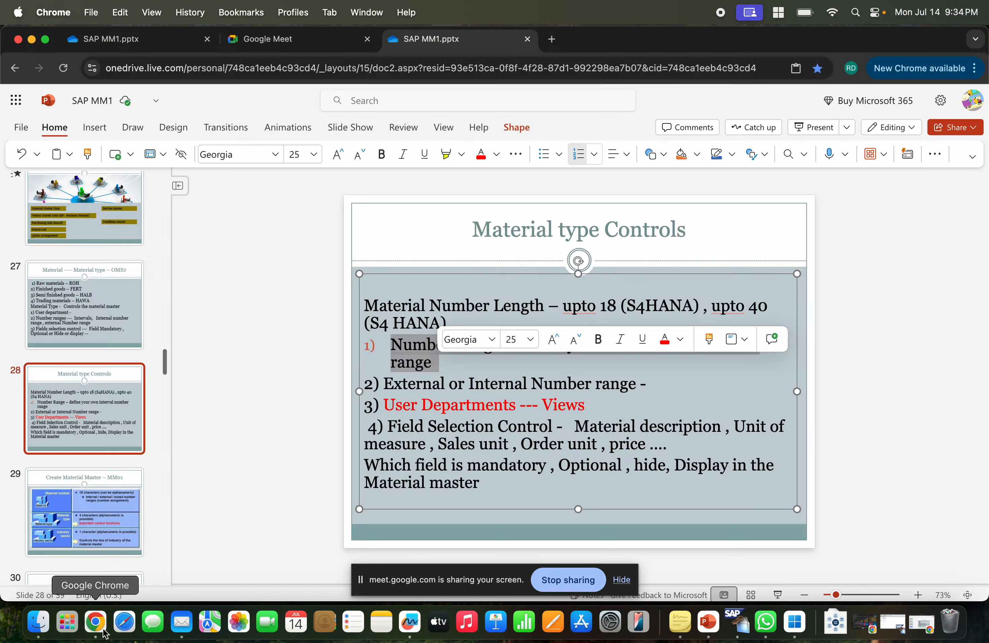
click(405, 363)
click(444, 366)
text(- MMNR)
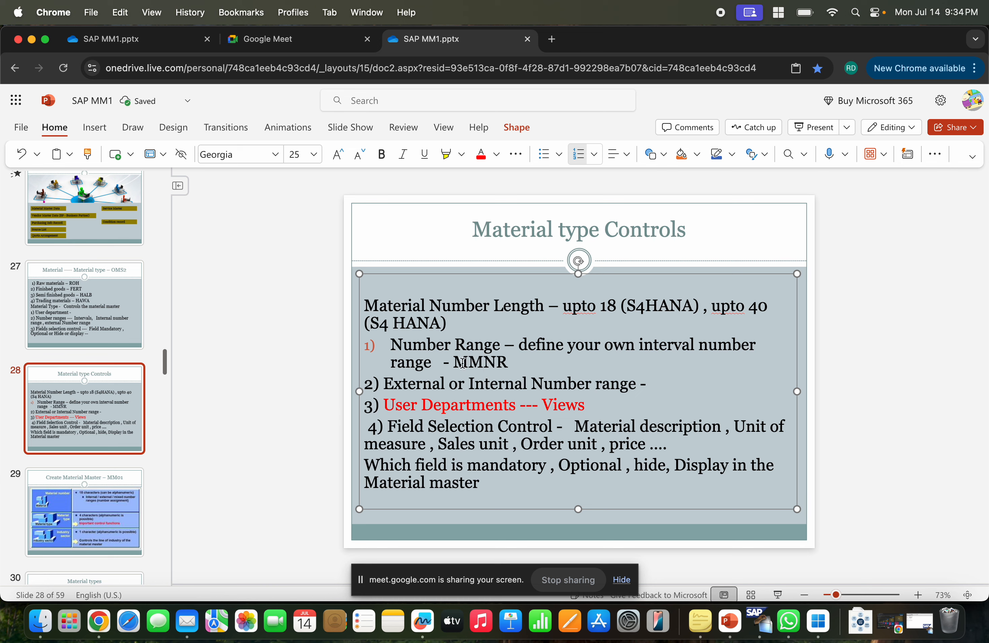
Recolor the number range and external or internal number range bullets in dark red font.
drag(508, 363, 396, 345)
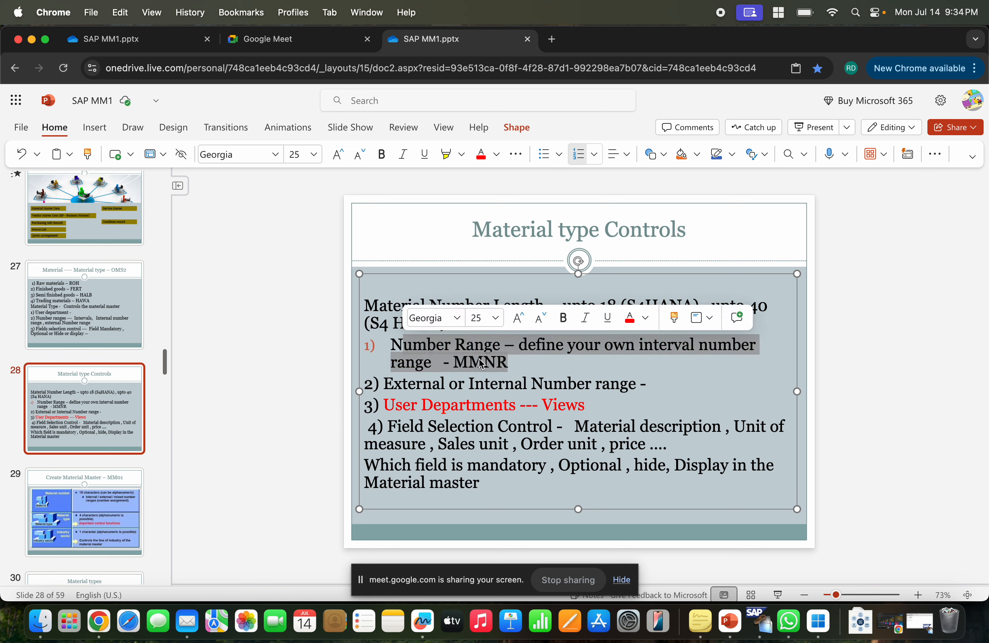
click(495, 382)
drag(645, 384, 372, 342)
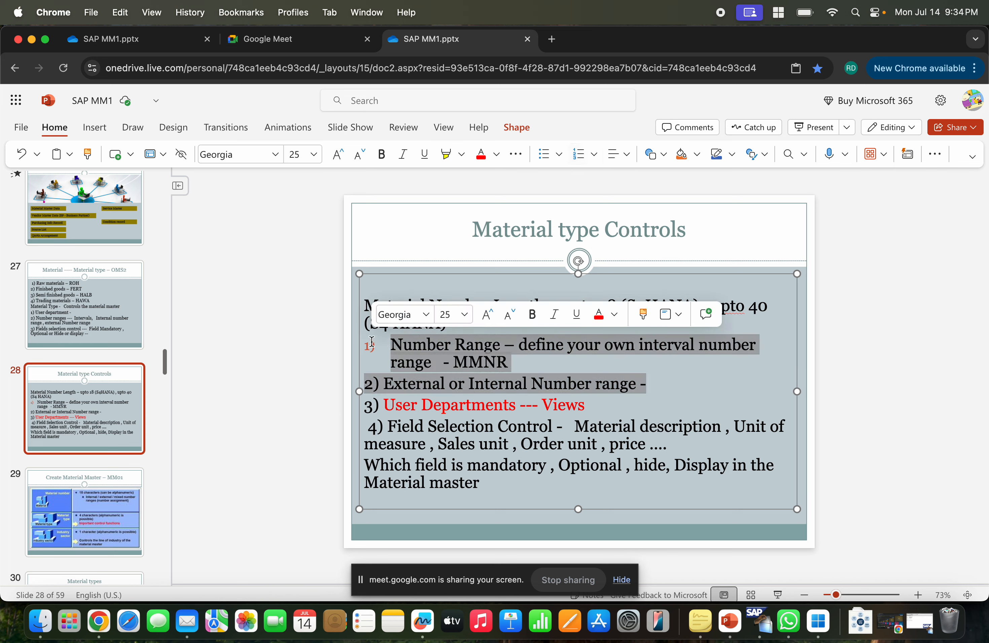
click(494, 160)
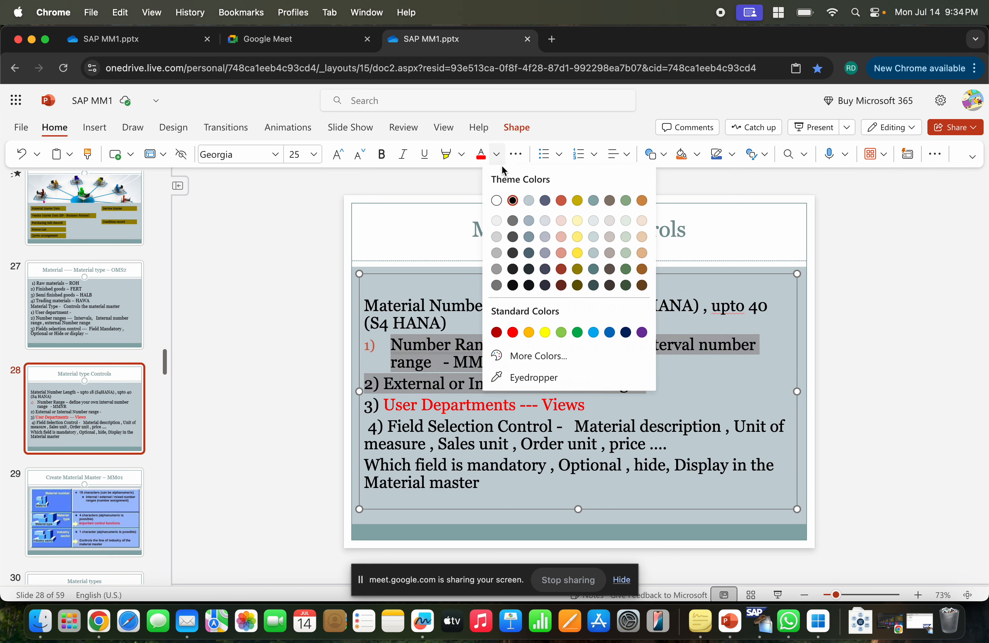
click(575, 202)
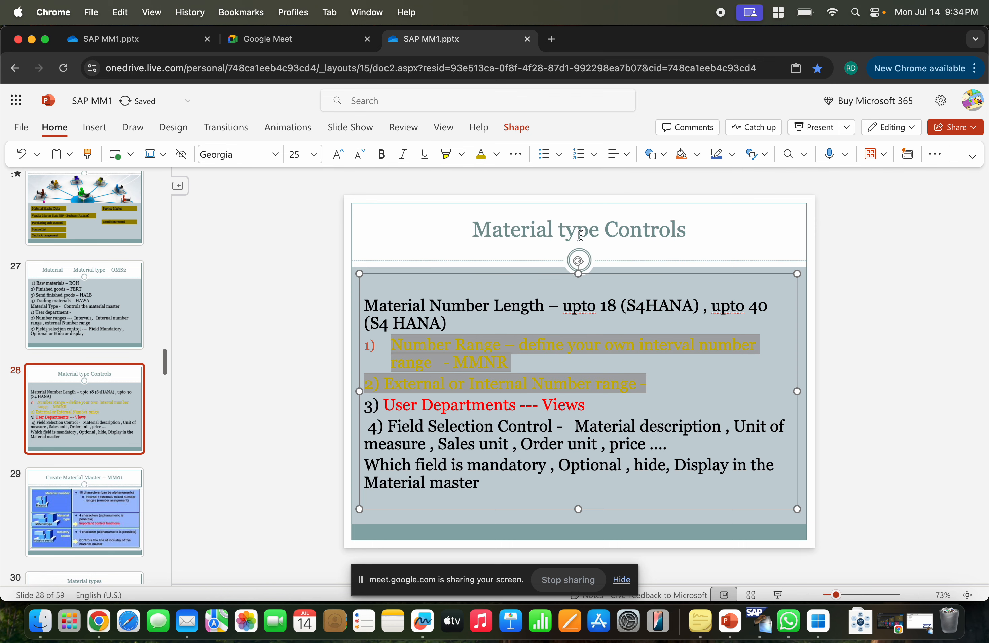
click(495, 160)
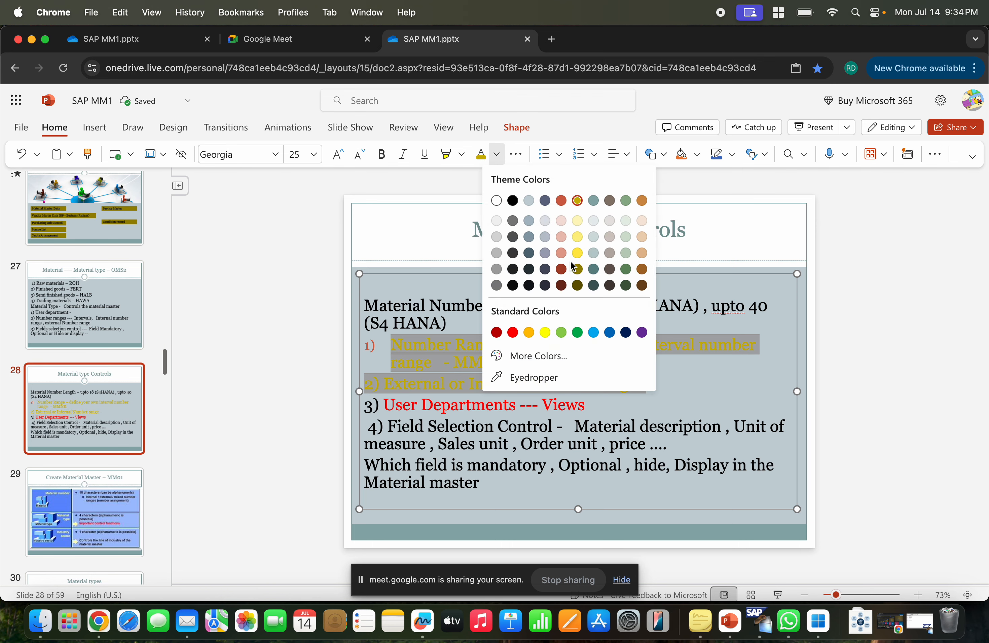
click(595, 287)
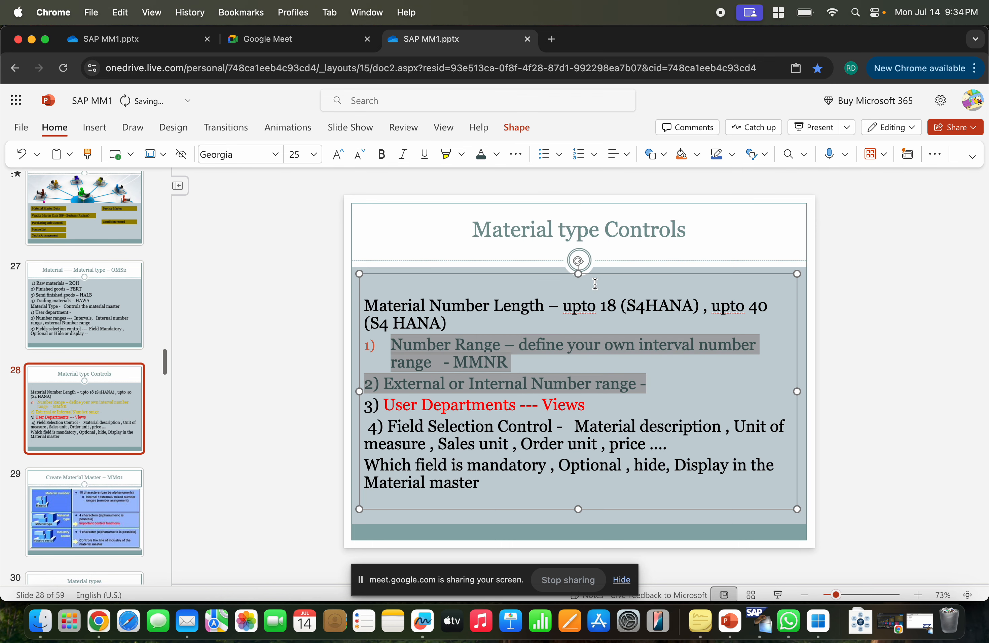
click(623, 349)
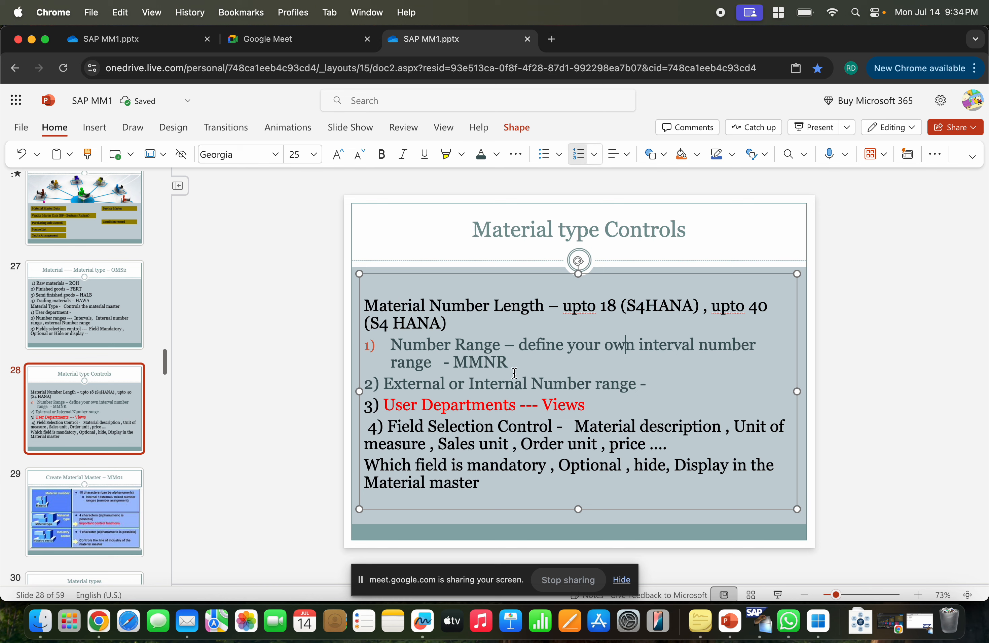
drag(648, 386, 350, 342)
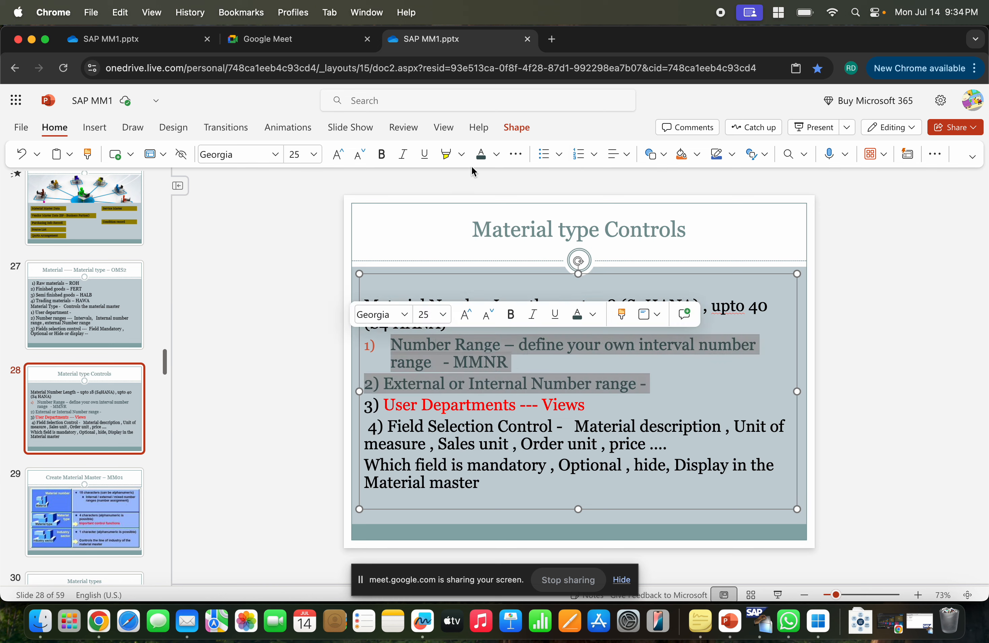
click(494, 155)
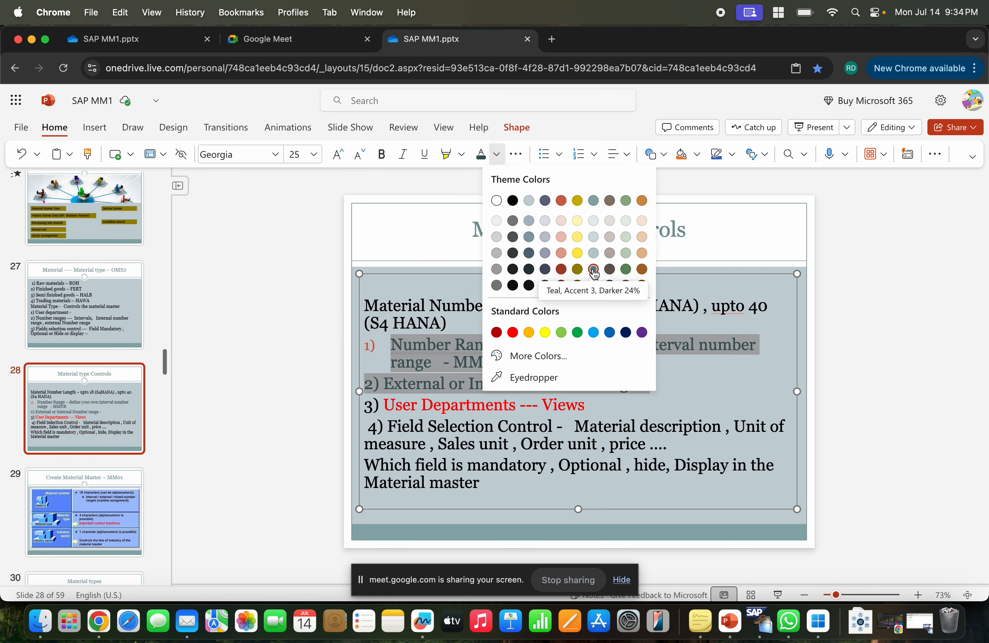
click(562, 270)
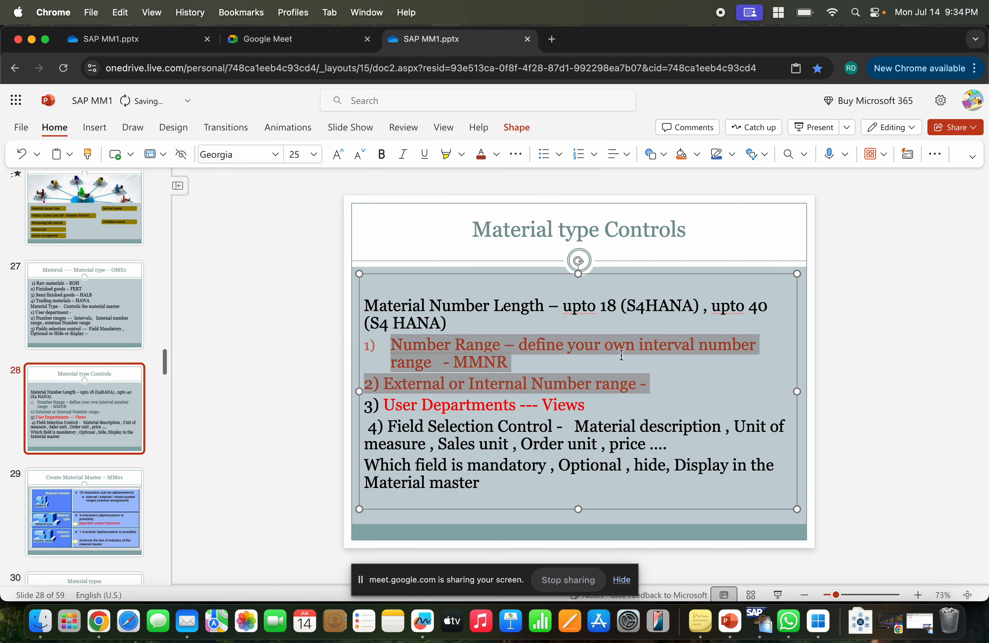
click(621, 355)
key(super+Tab)
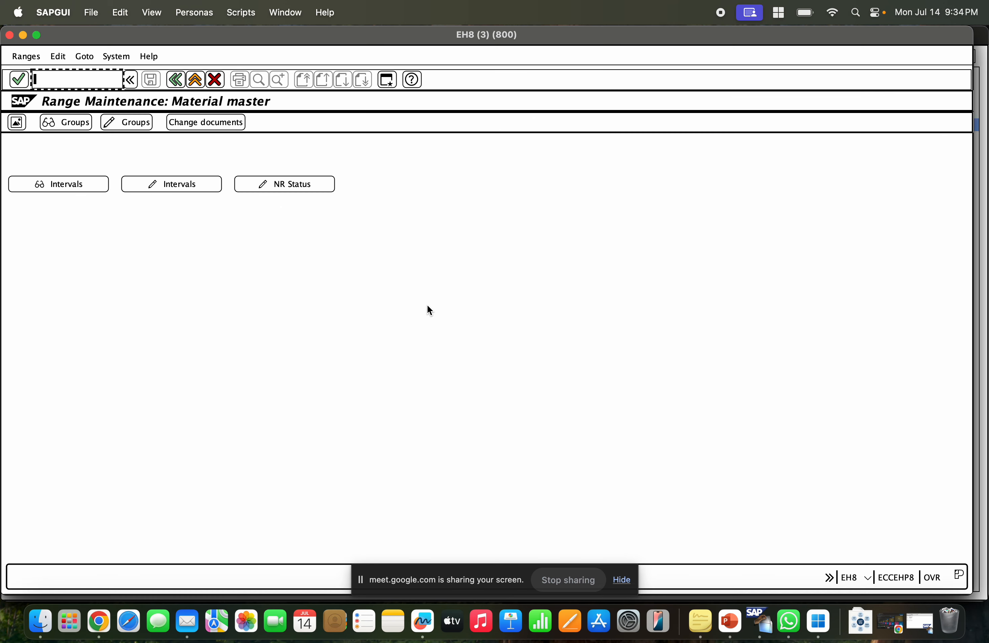
key(super+Tab)
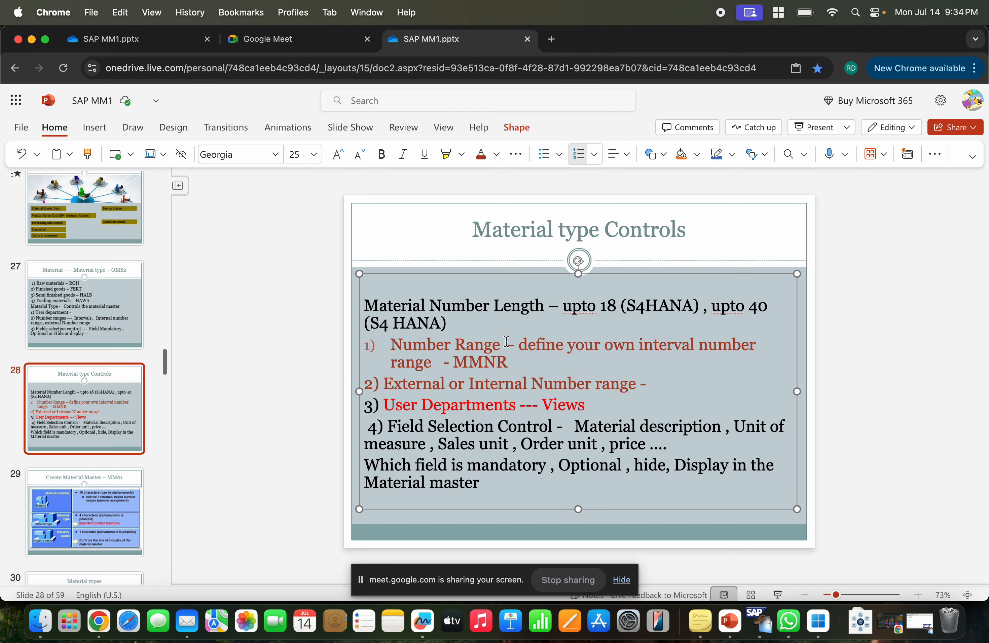
drag(508, 361, 453, 362)
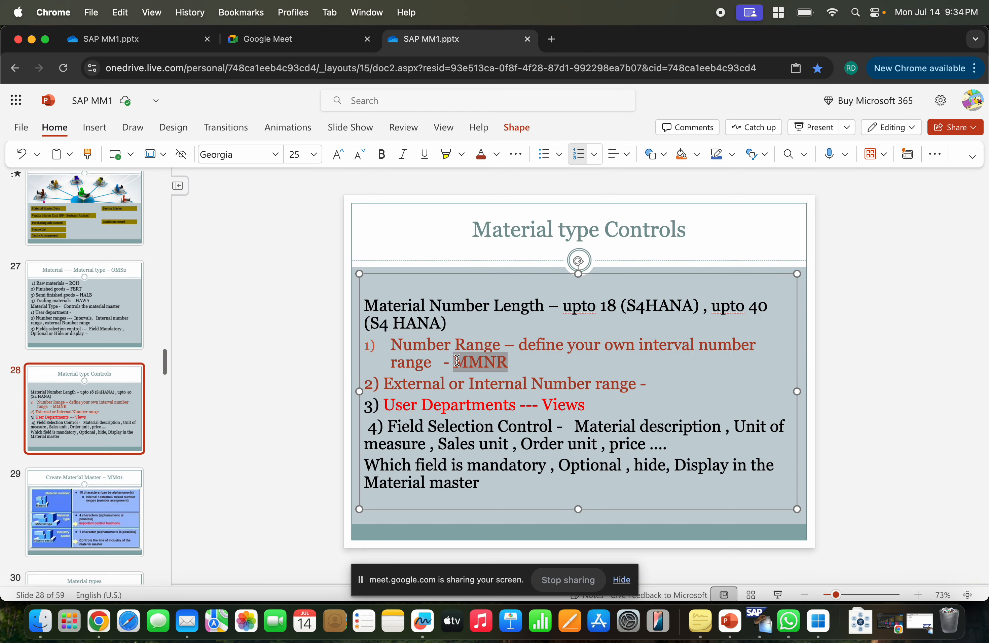
key(super+Tab)
Leave number range maintenance, start SPRO and open the SAP Reference IMG.
click(194, 84)
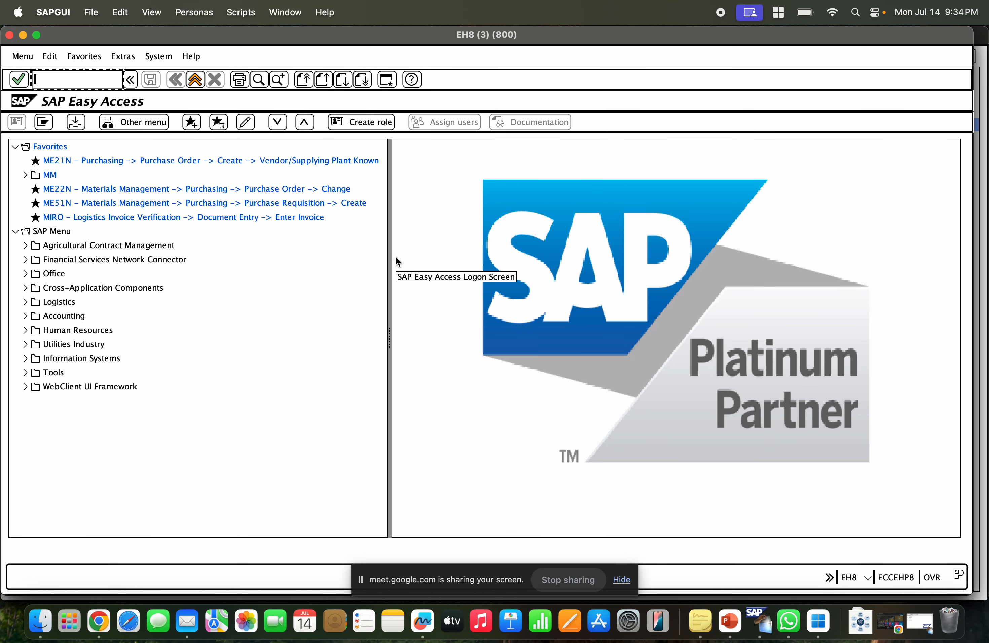
text(spro)
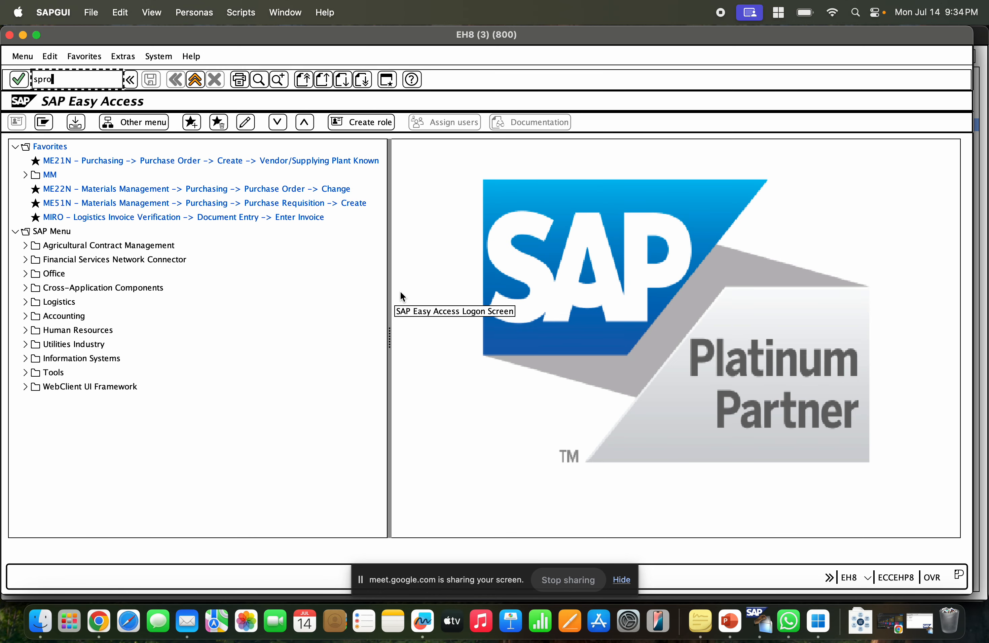
key(Return)
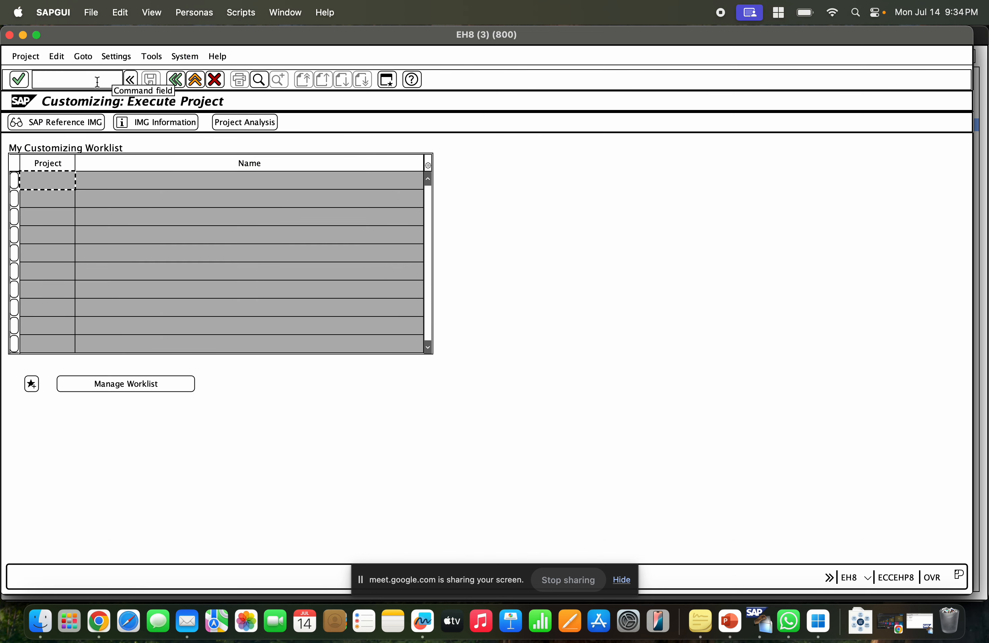
click(80, 116)
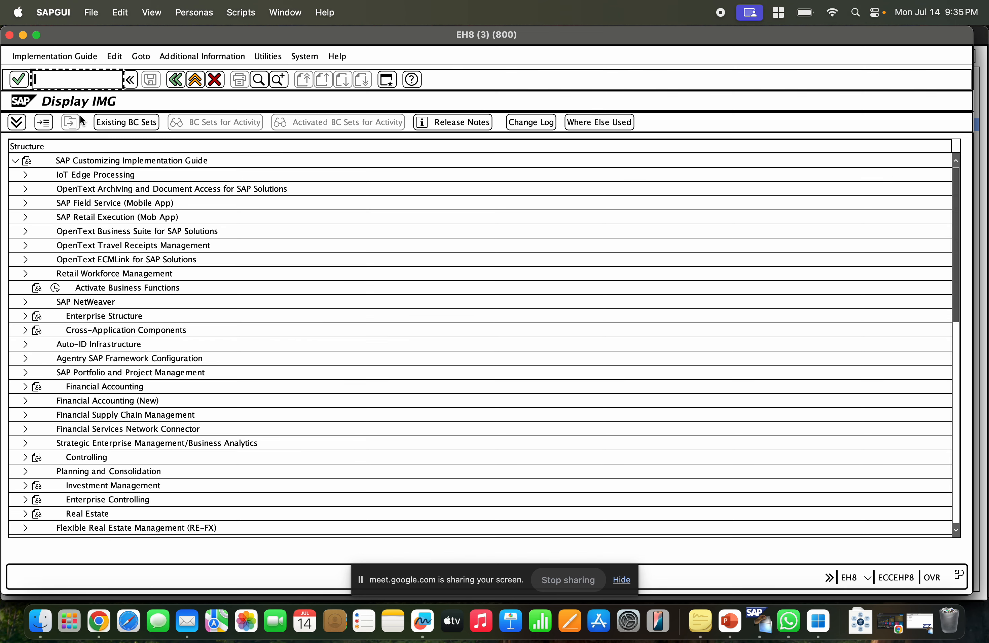
Navigate to Logistics – General, Material Master, Basic Settings, Material Types and run Define Number Ranges for Each Material Type.
scroll(113, 413, down, 5)
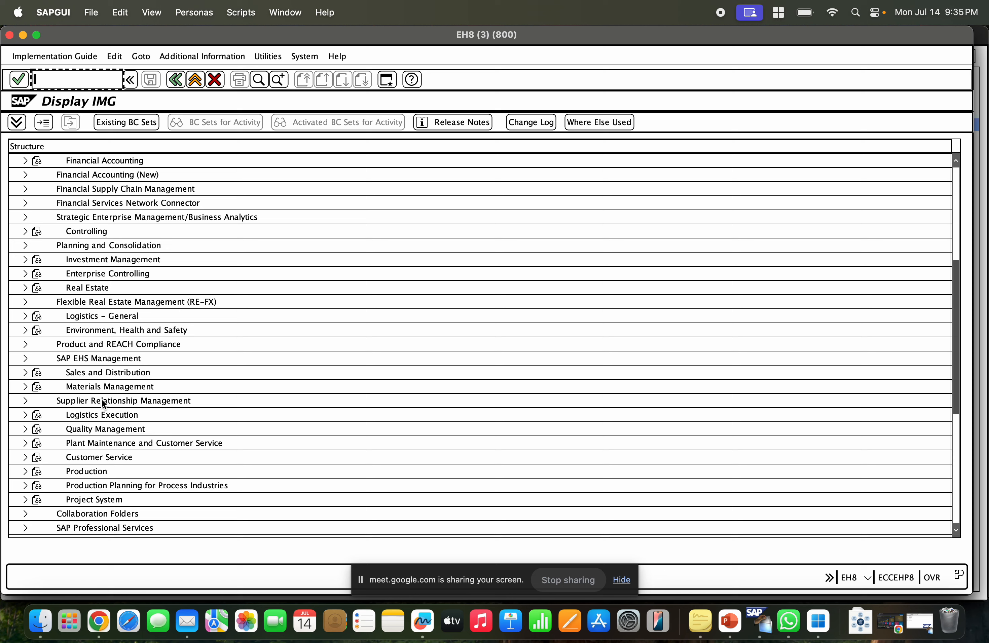
click(87, 316)
click(25, 316)
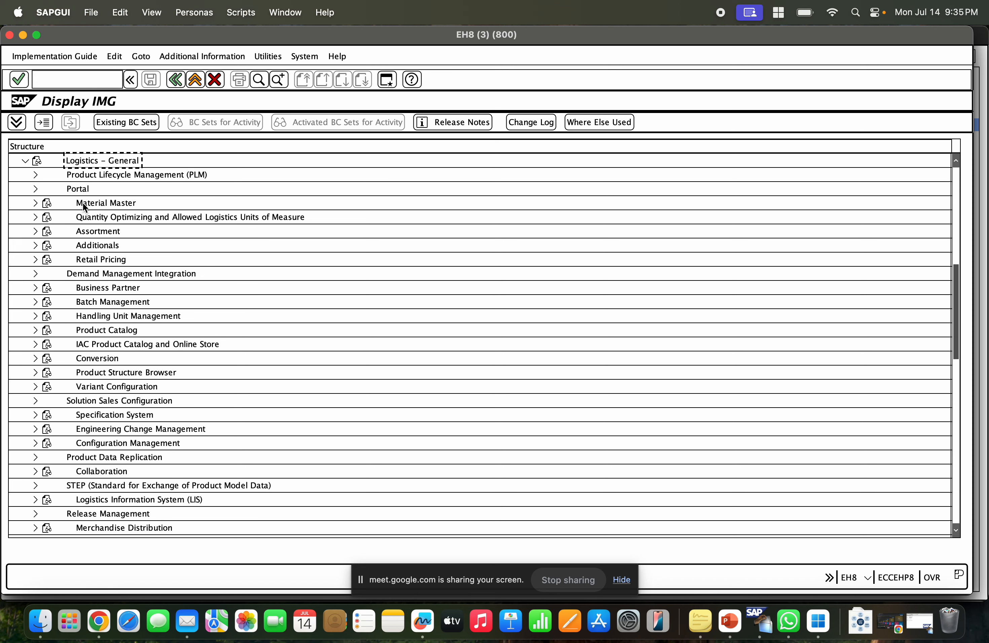
click(34, 202)
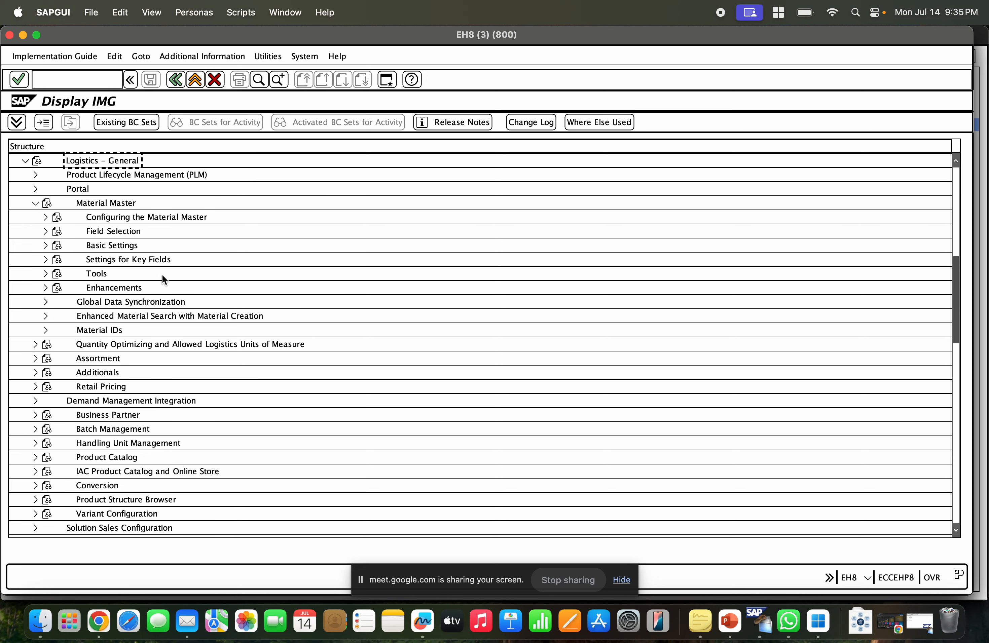
click(41, 245)
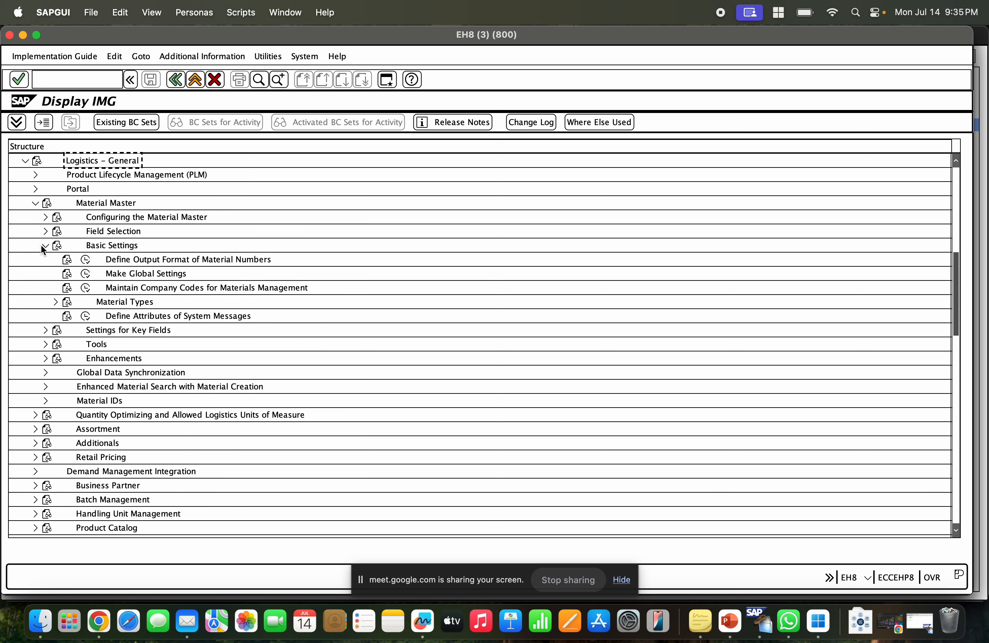
click(51, 302)
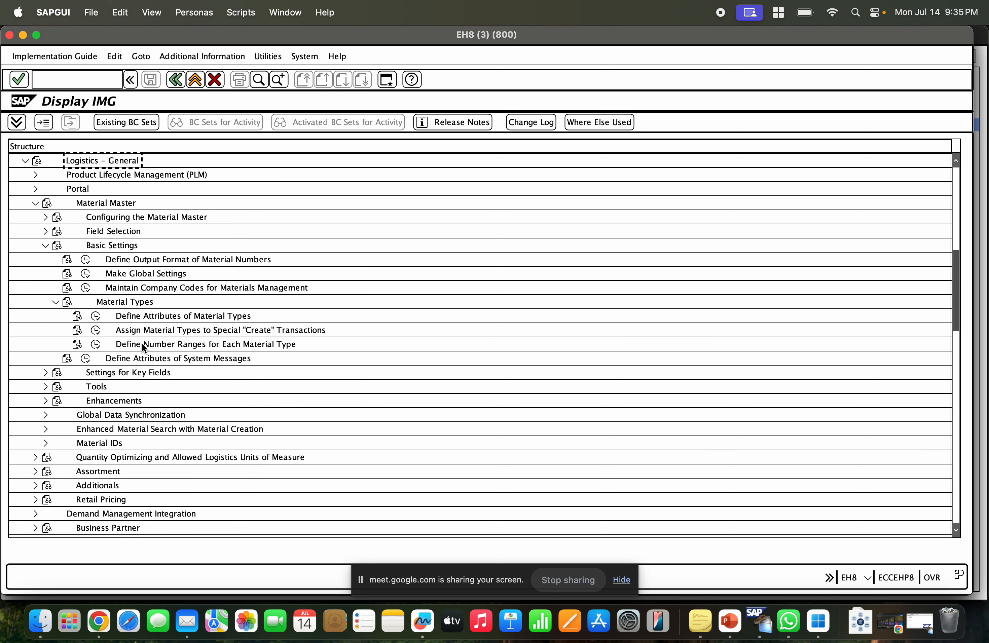
click(172, 344)
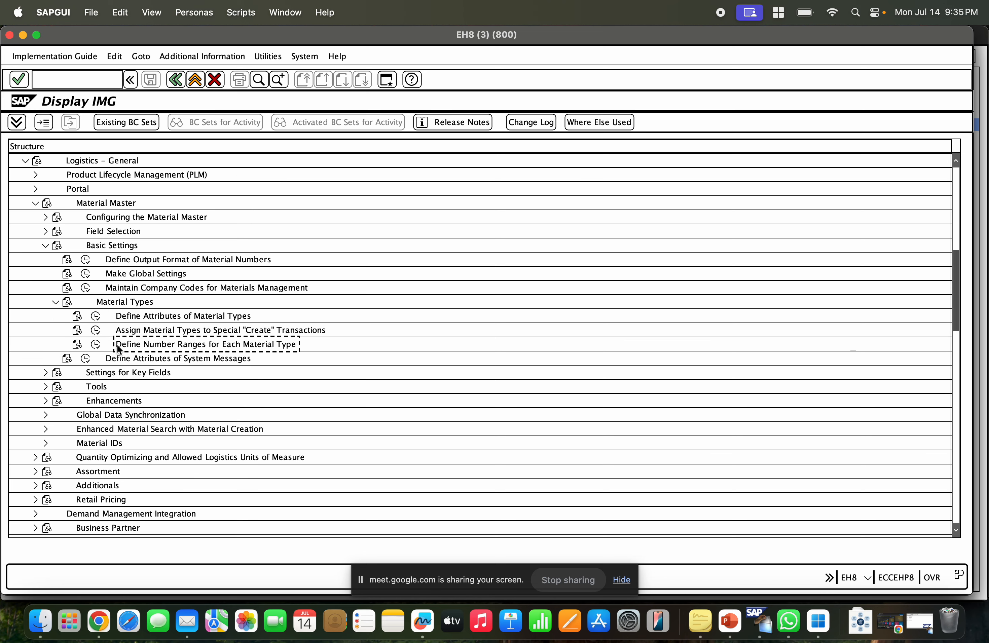
click(96, 344)
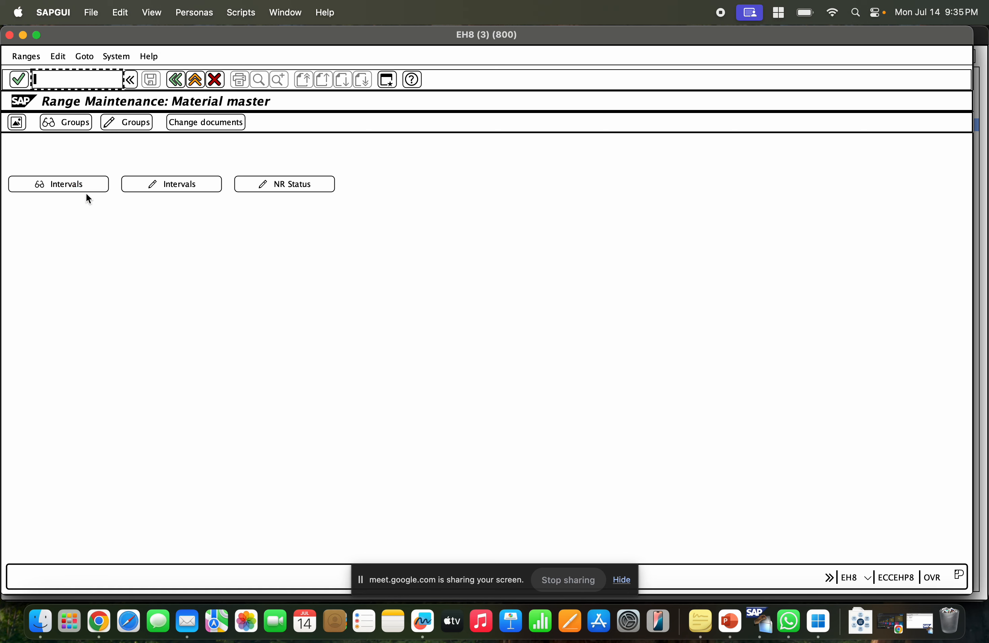
Display the material master number range intervals and widen the number column.
click(58, 185)
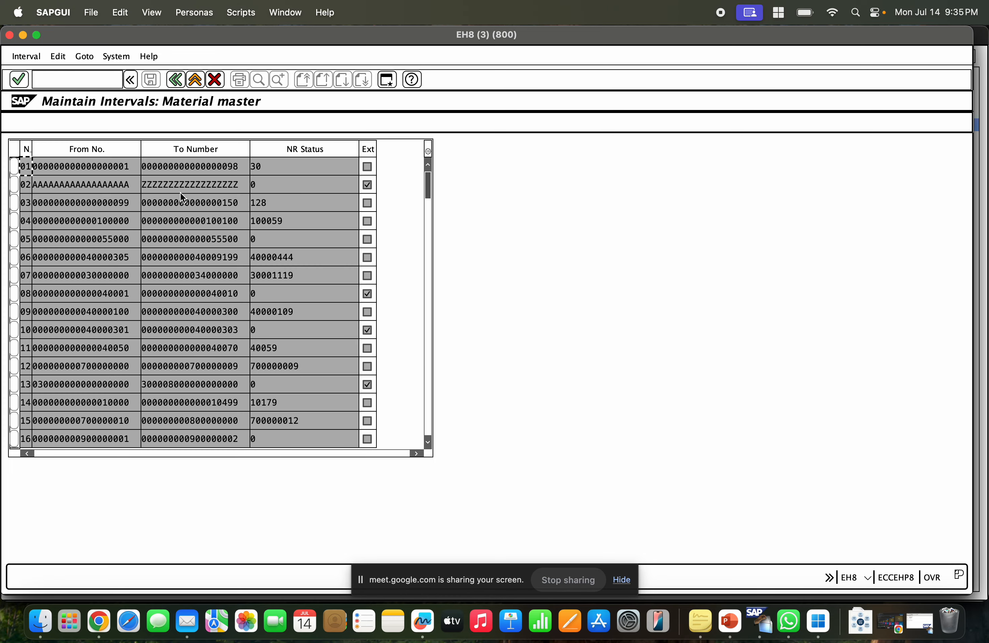
click(82, 233)
click(80, 272)
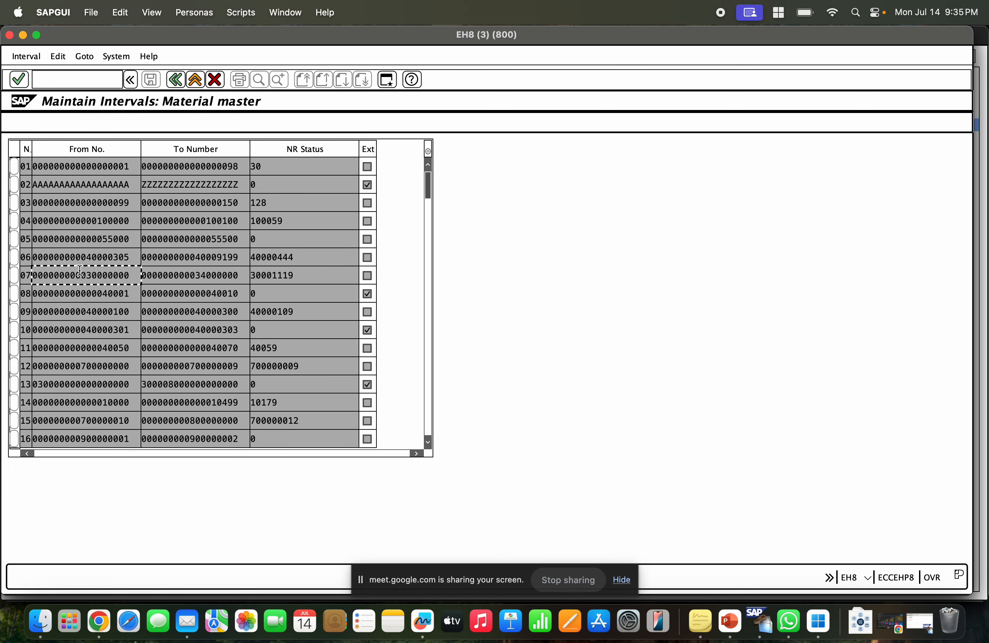
click(76, 316)
click(83, 363)
click(174, 188)
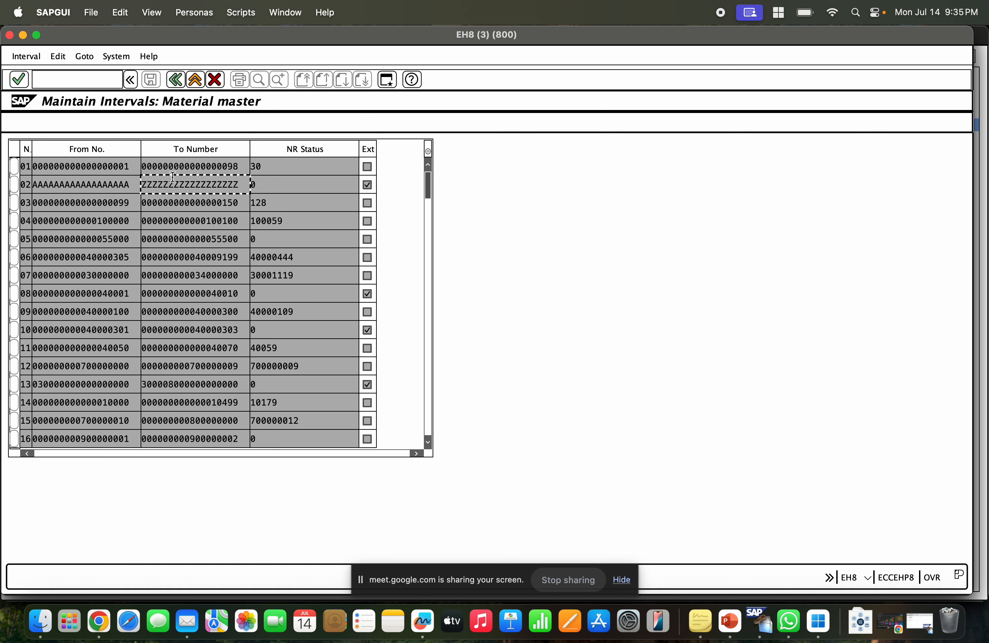
drag(31, 146, 64, 147)
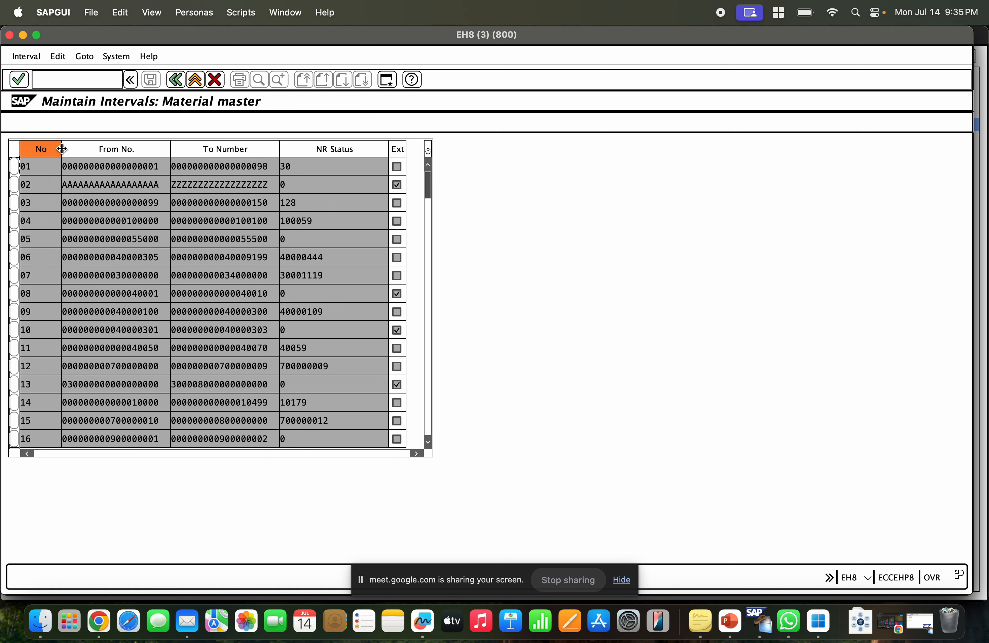
Examine the interval rows' from and to numbers and their external flags.
click(46, 180)
click(37, 171)
click(112, 172)
click(54, 185)
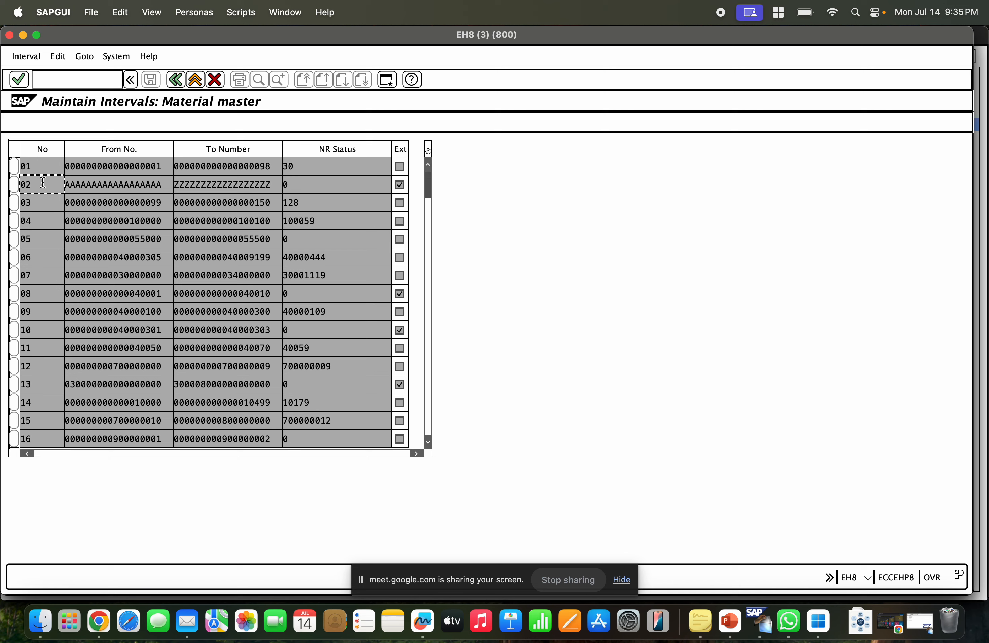
click(146, 184)
click(38, 206)
click(106, 206)
click(43, 220)
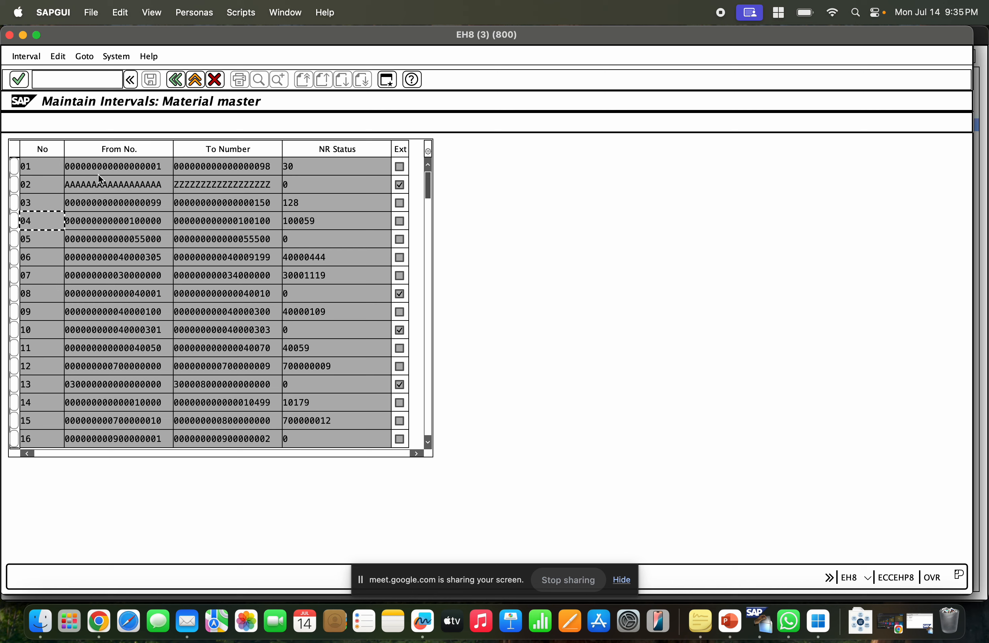
click(401, 167)
click(401, 185)
click(401, 201)
click(400, 185)
drag(161, 184, 66, 184)
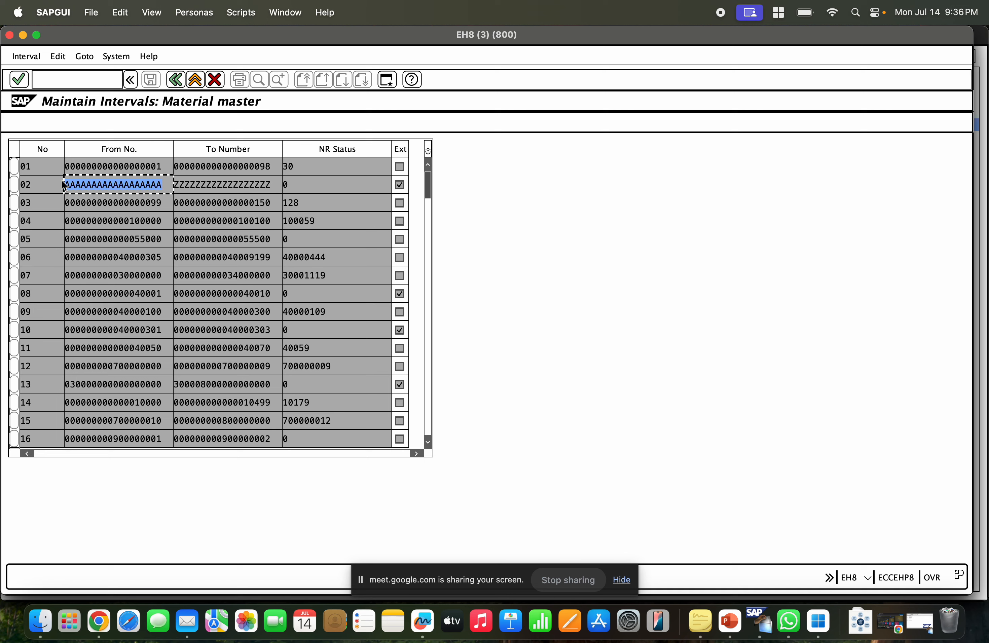
Compare the external-numbering flags and number limits across the material master interval rows.
click(399, 203)
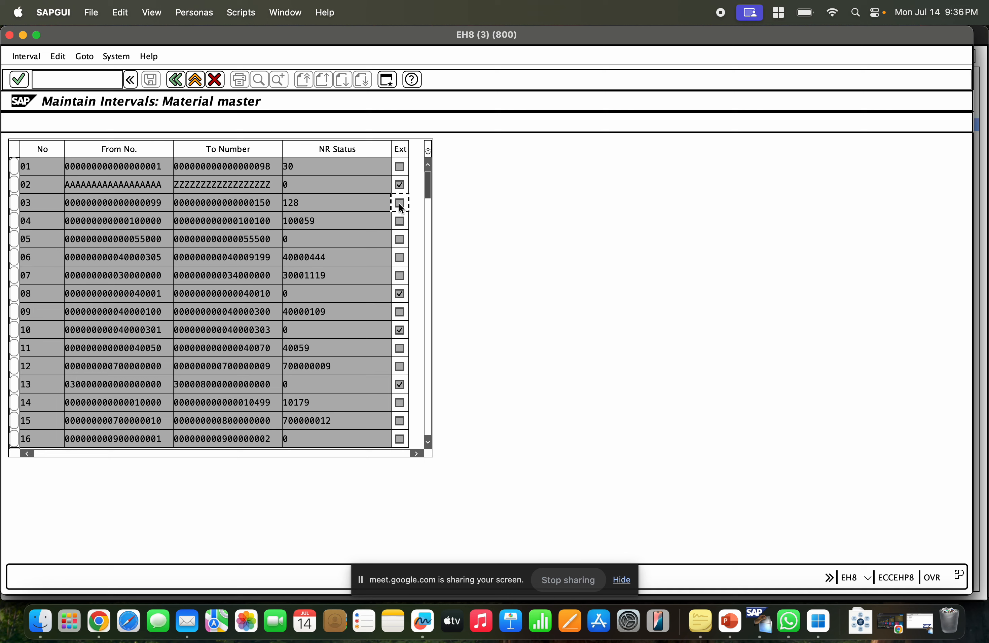
drag(270, 204, 164, 204)
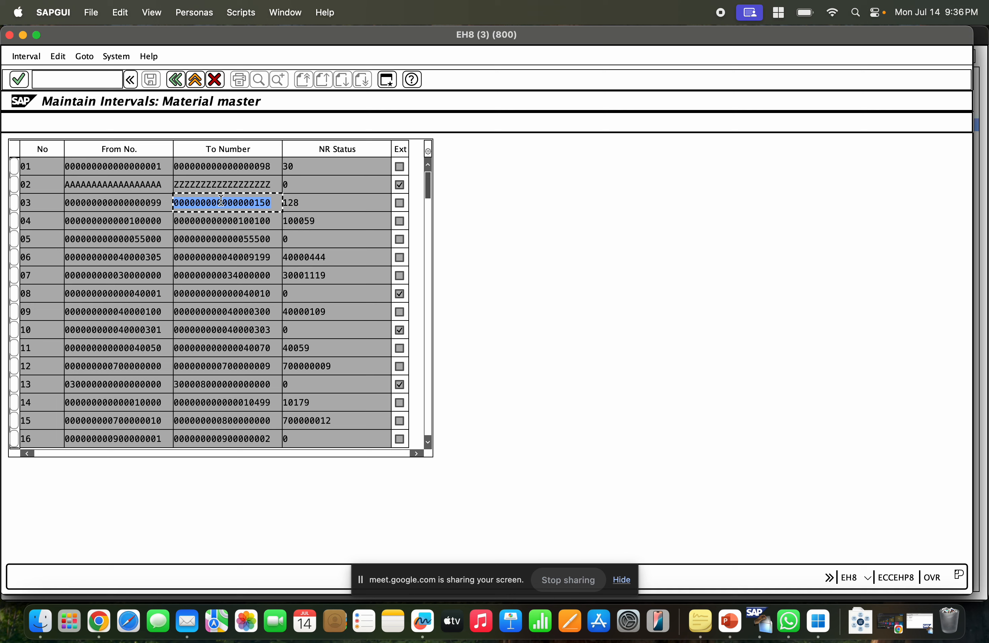
click(326, 167)
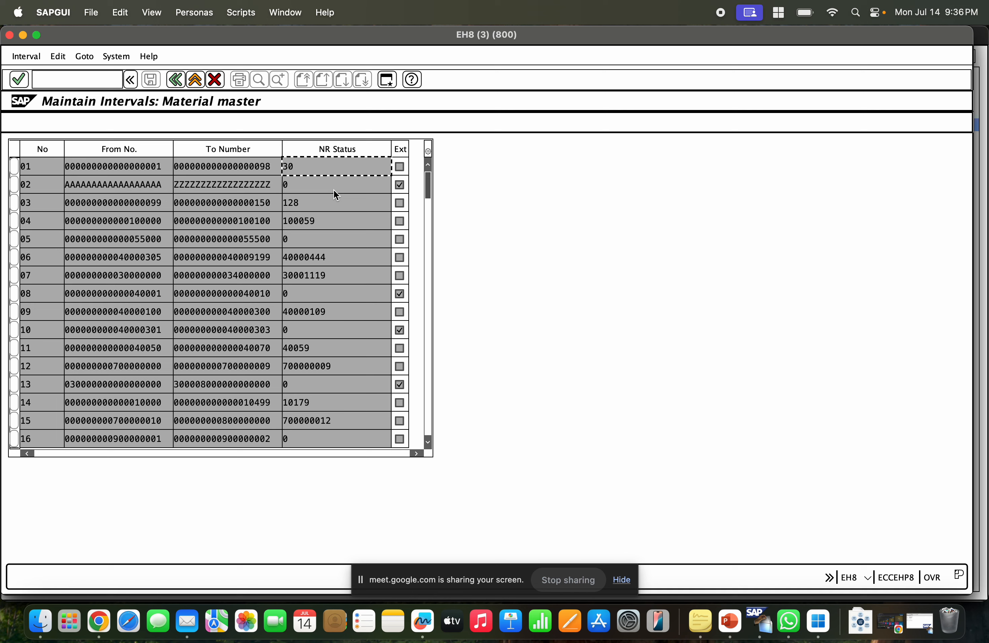
click(408, 172)
click(406, 185)
click(404, 202)
click(404, 223)
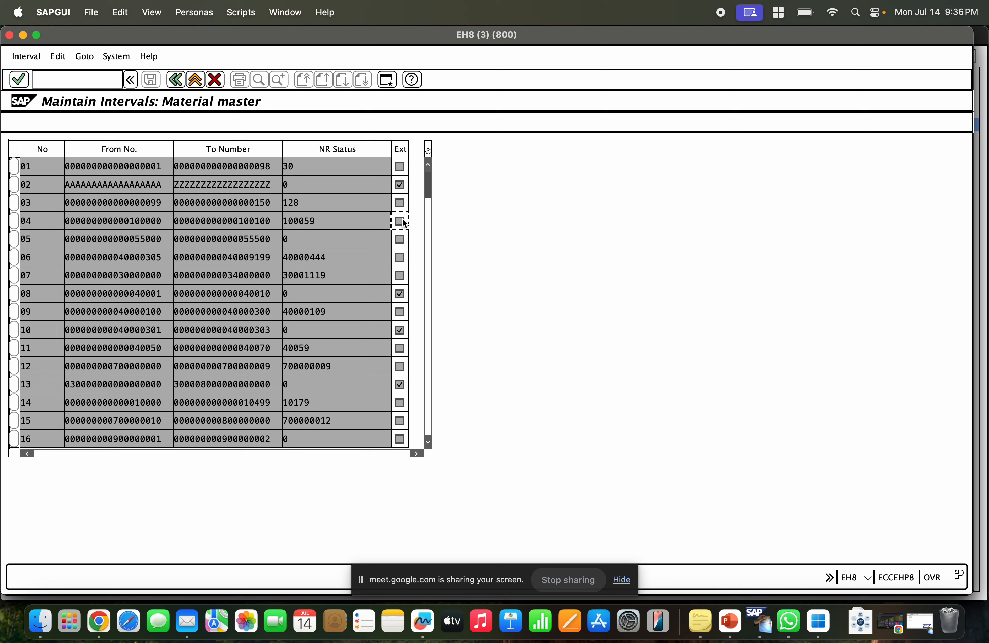
click(402, 185)
double_click(326, 188)
click(399, 190)
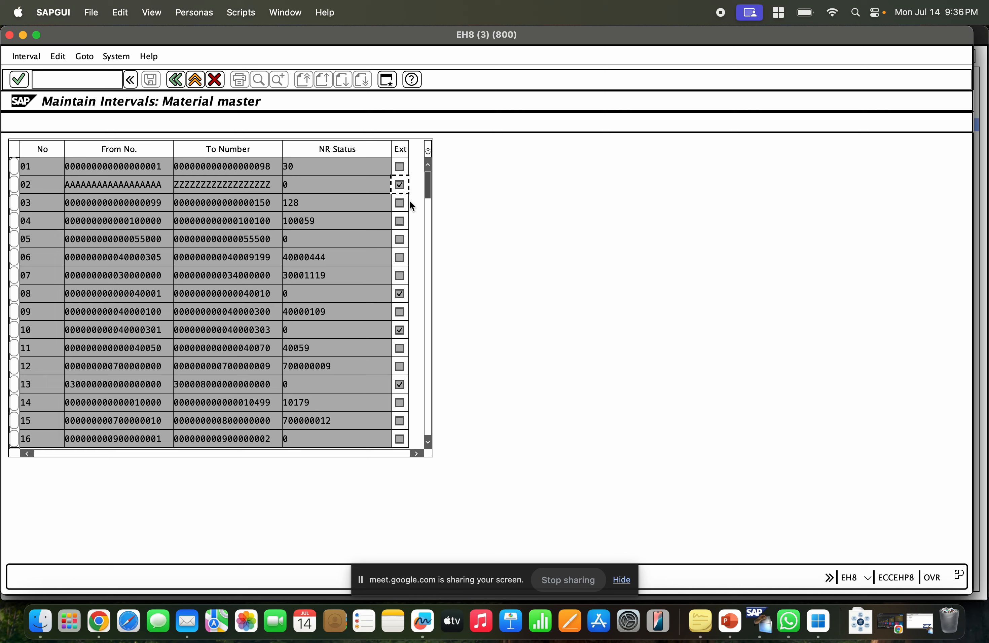
click(237, 182)
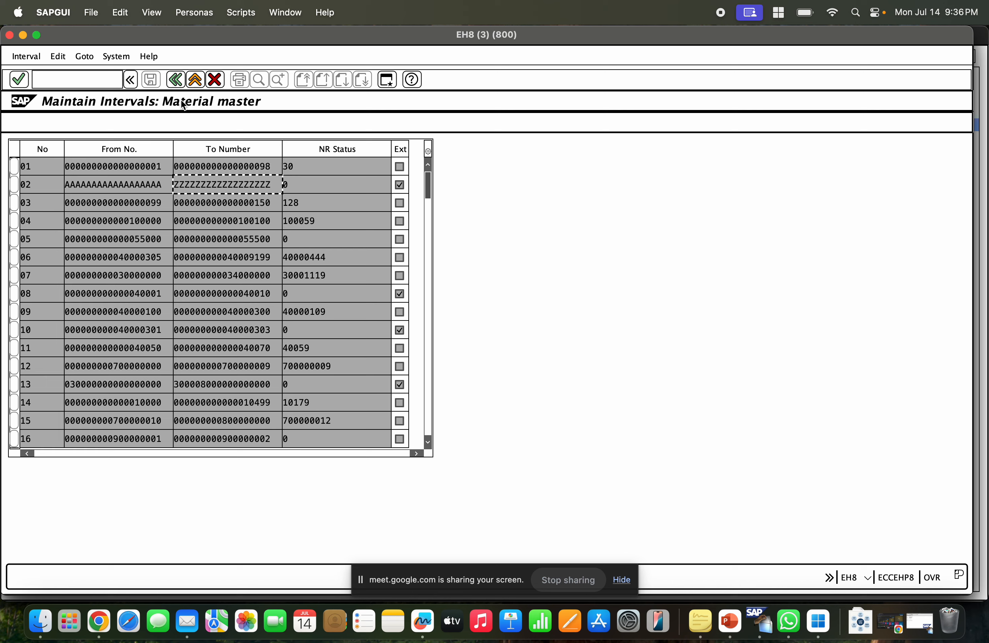
Return to range maintenance, open number range group maintenance and start creating a new group.
click(174, 85)
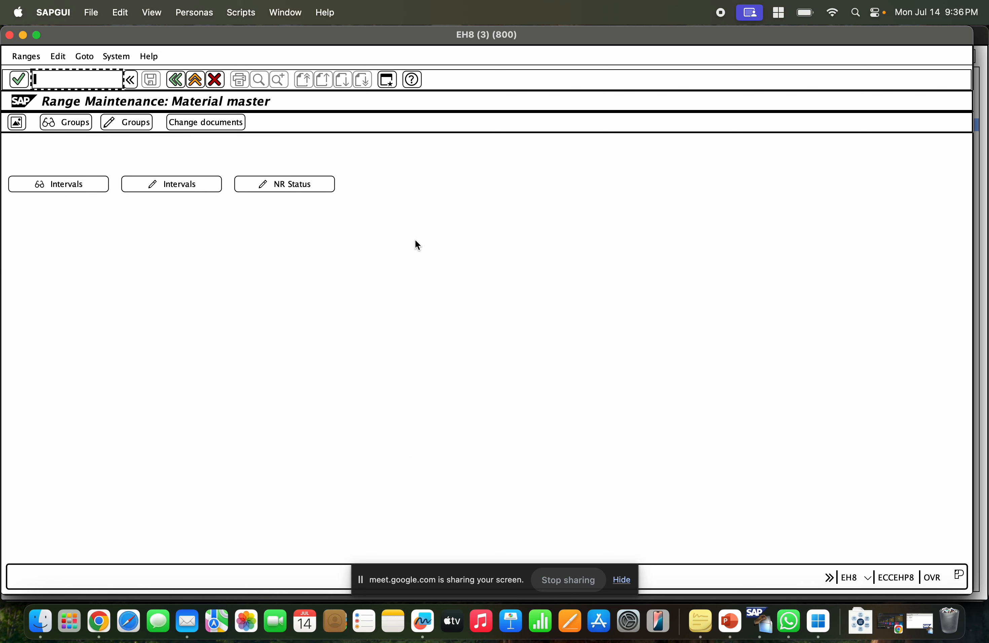
click(109, 125)
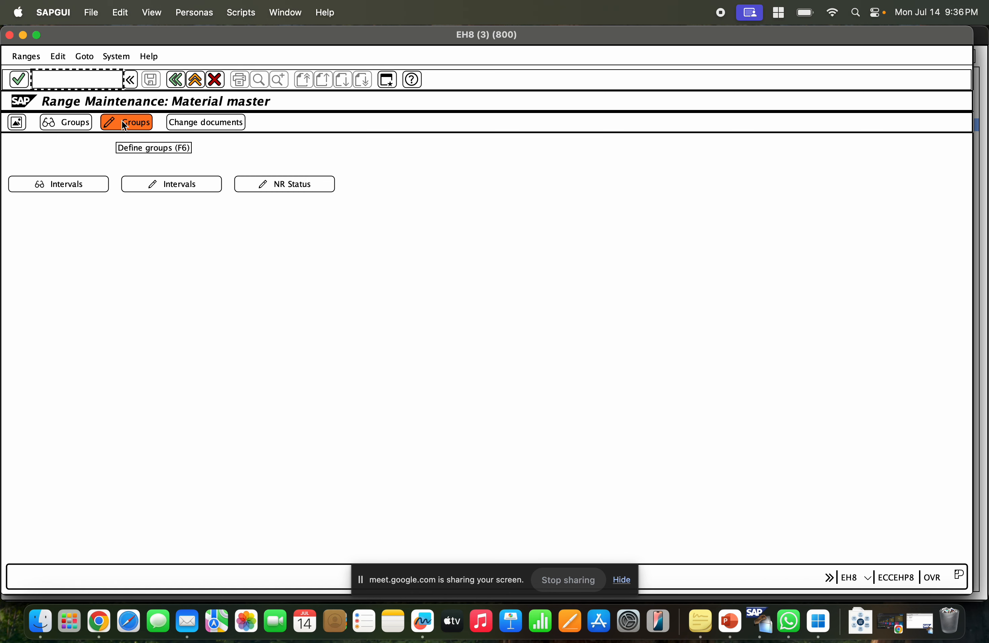
click(129, 125)
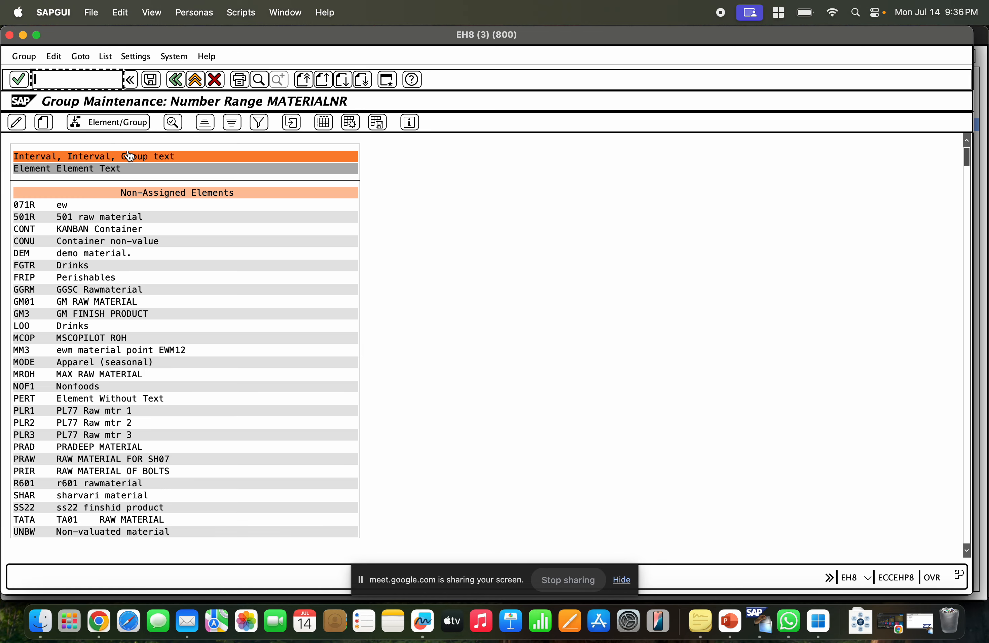
click(43, 123)
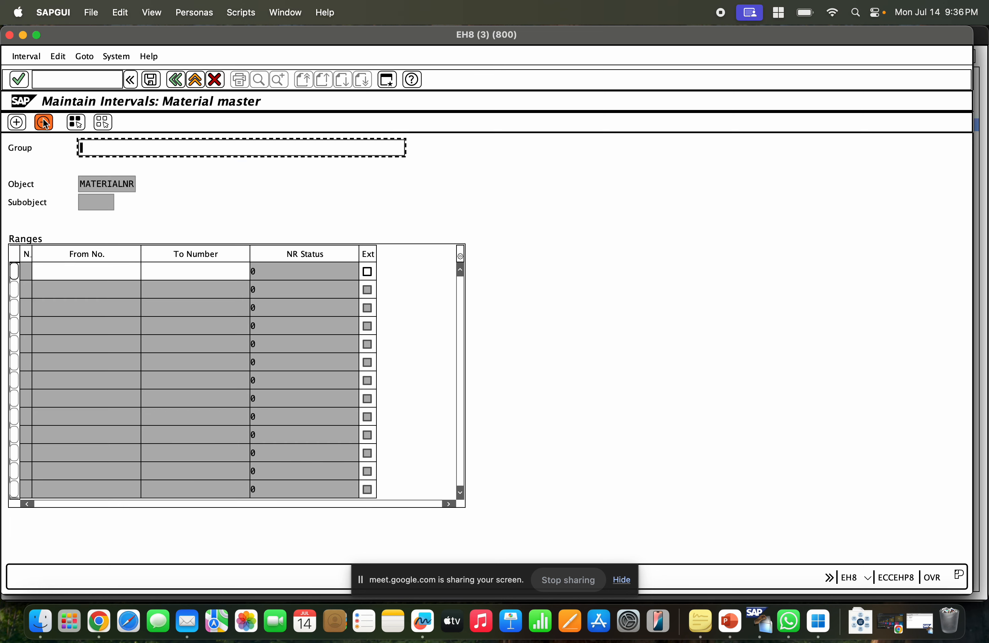
text(RA++)
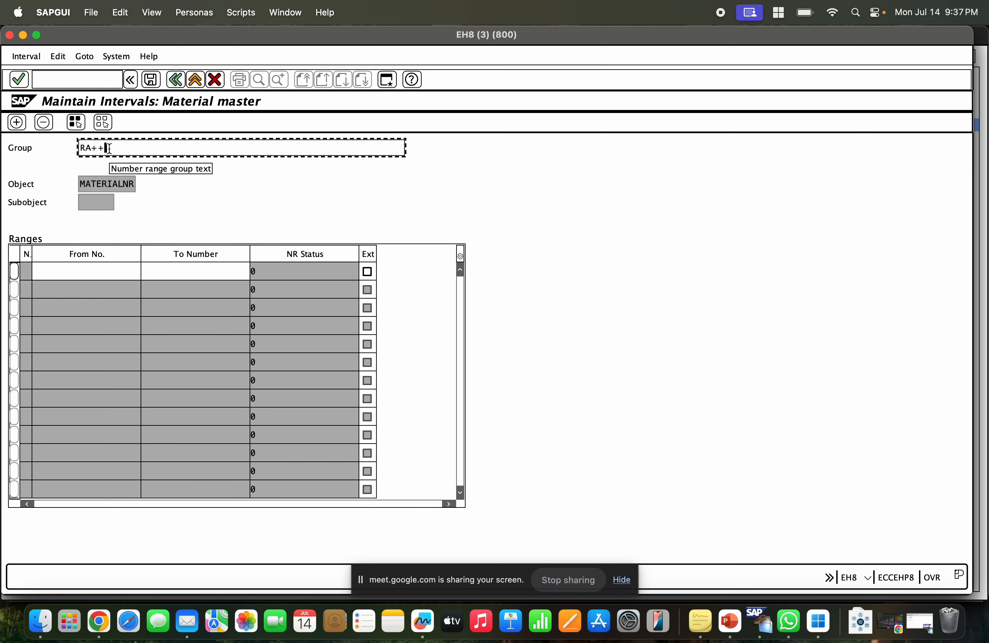
key(BackSpace)
key(BackSpace)
key(BackSpace)
key(BackSpace)
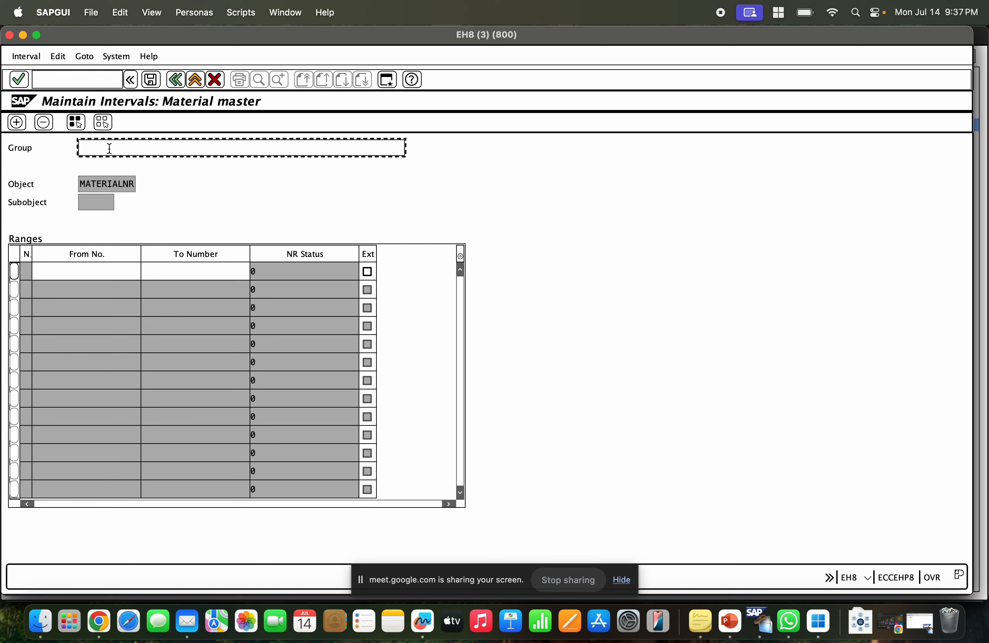
text(TATS-)
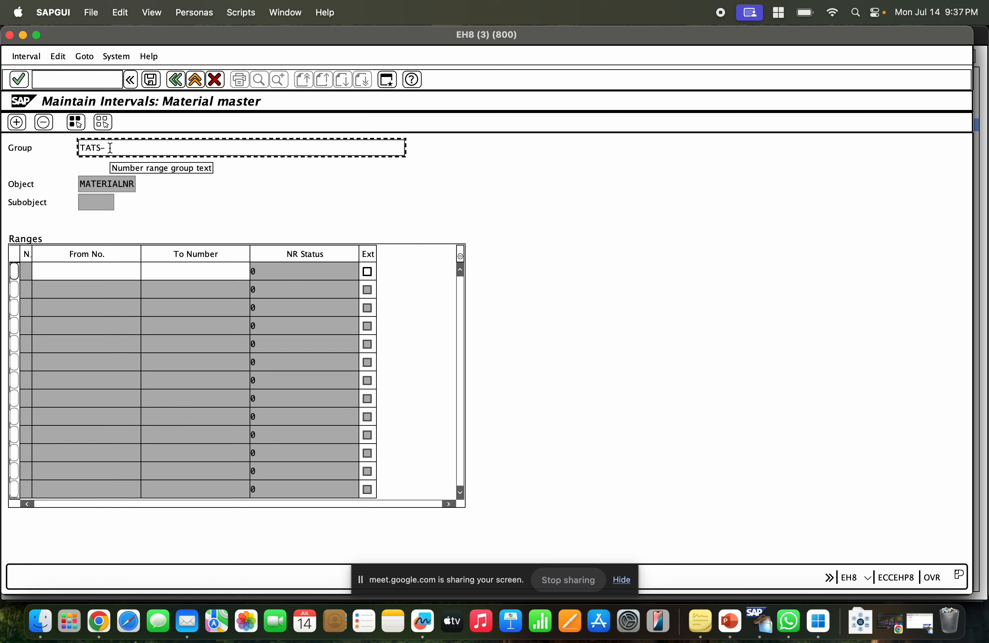
Enter TATS-ZR as the text of the new number range group.
text(No>Range)
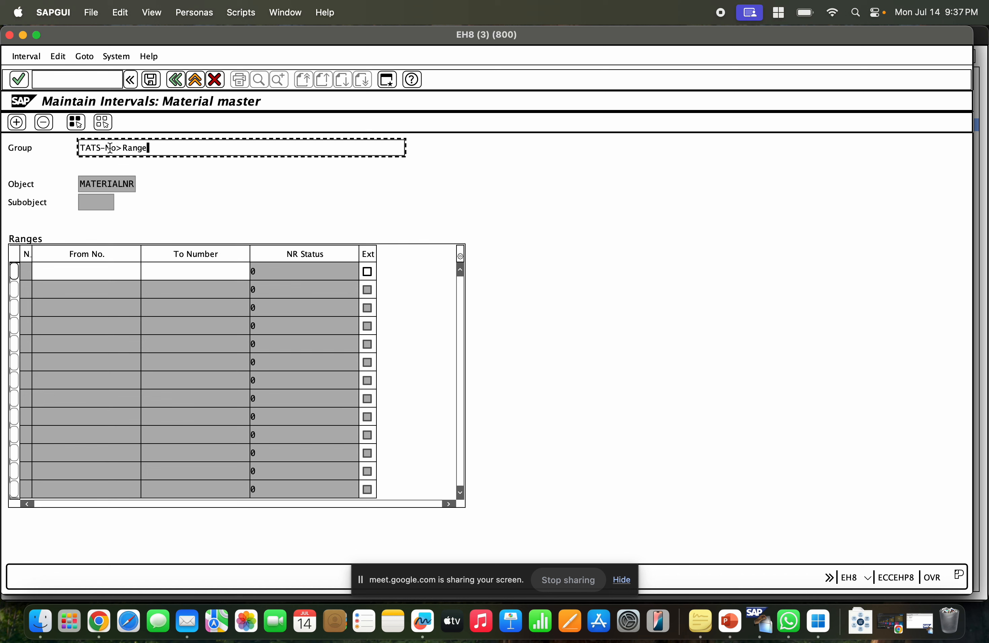
text( fo)
key(BackSpace)
key(BackSpace)
key(BackSpace)
key(BackSpace)
key(BackSpace)
key(BackSpace)
key(BackSpace)
key(BackSpace)
key(BackSpace)
key(BackSpace)
key(BackSpace)
text(ZRO)
key(BackSpace)
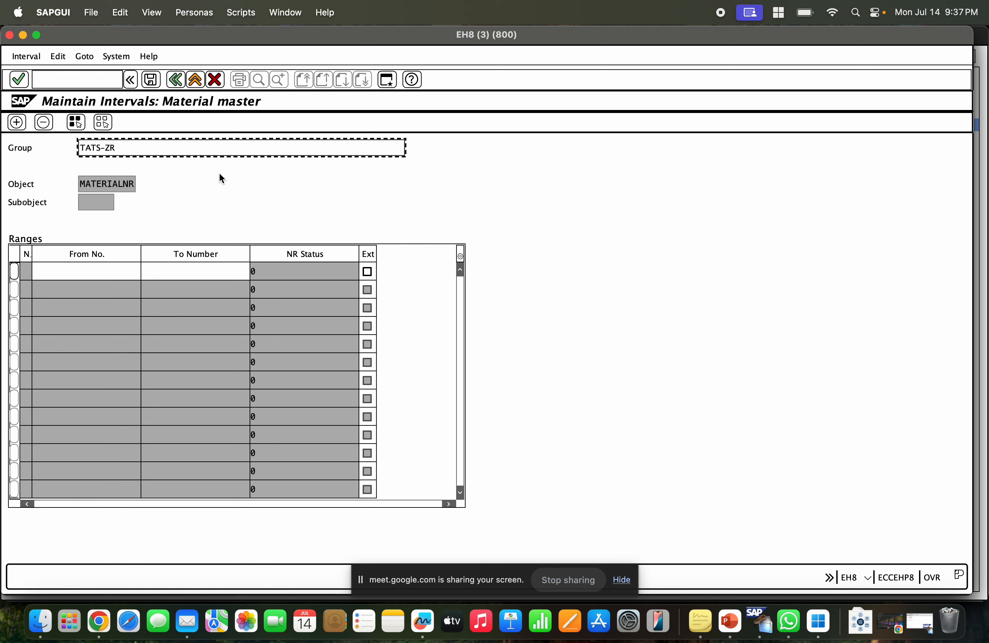
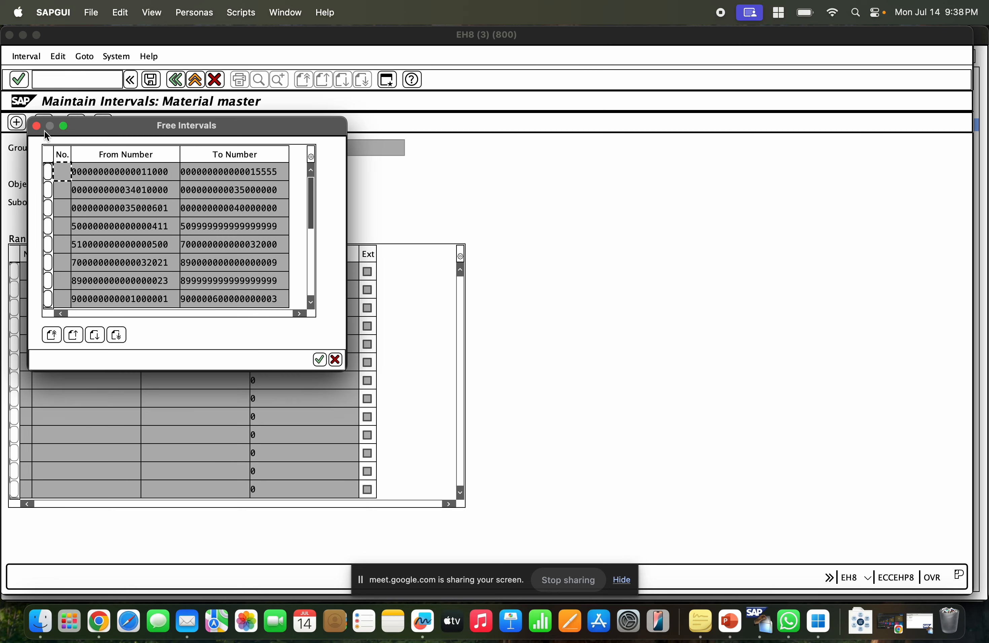
drag(126, 120, 617, 80)
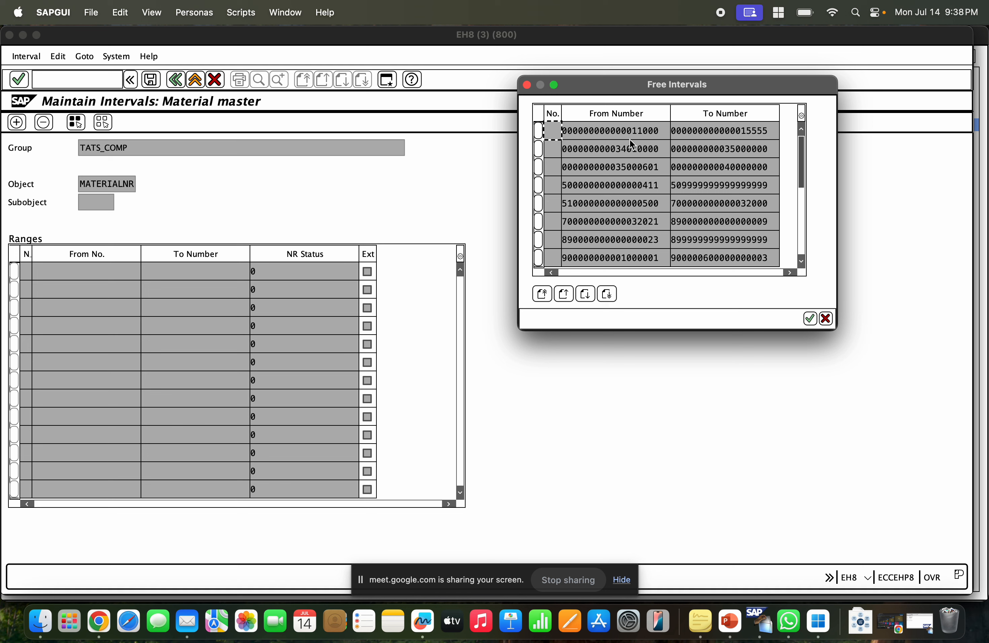
click(630, 159)
scroll(655, 196, down, 4)
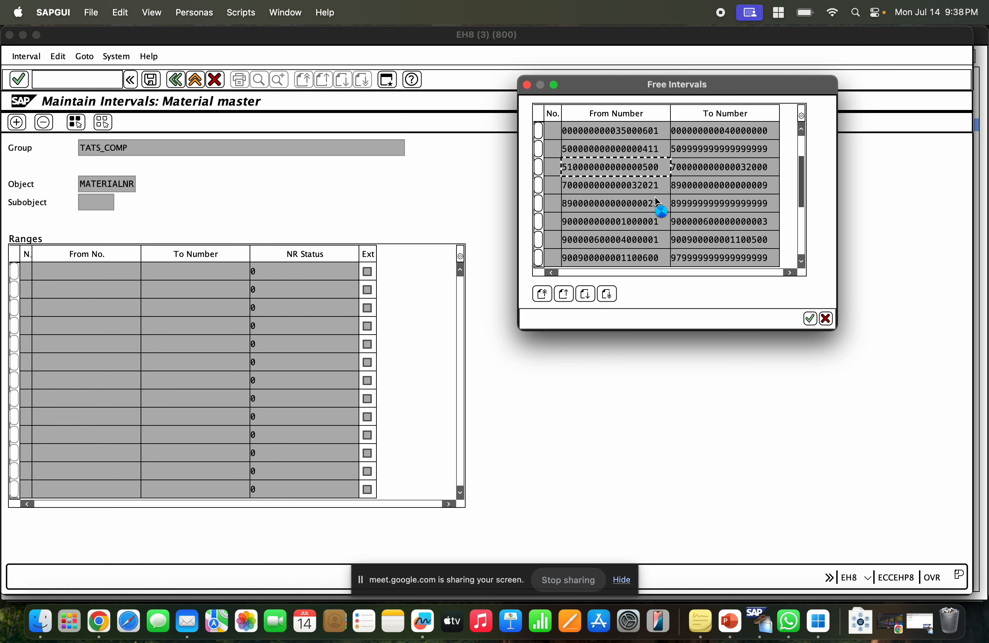
scroll(658, 200, down, 2)
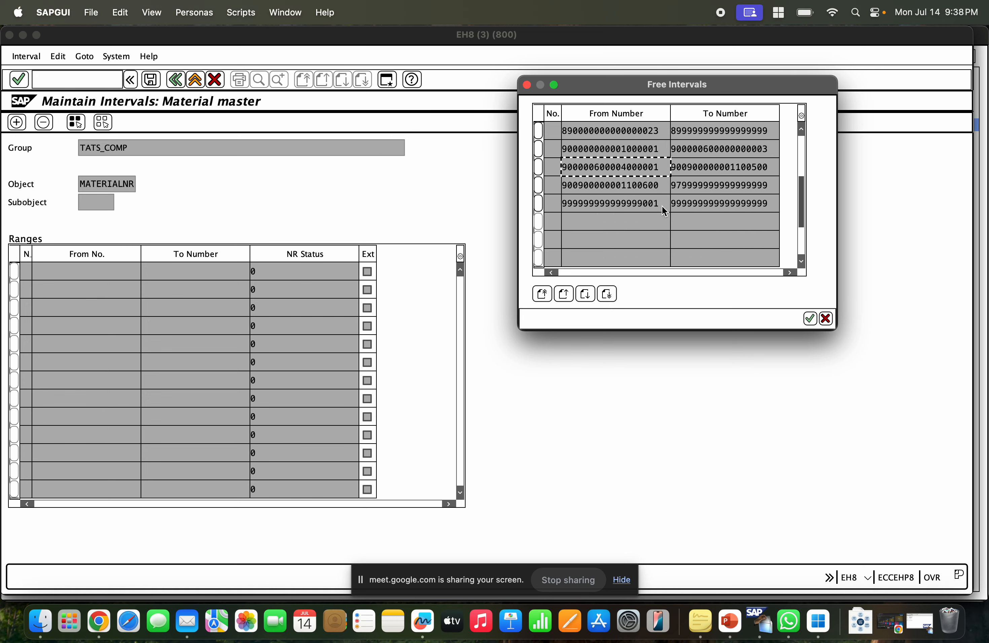
drag(661, 204, 559, 204)
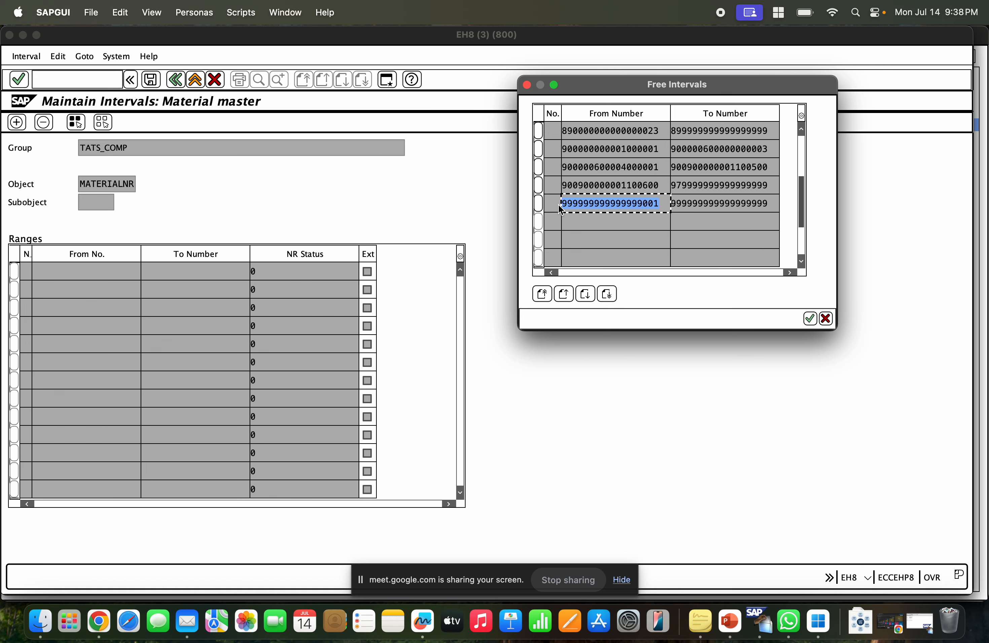
scroll(634, 204, down, 2)
scroll(639, 208, up, 8)
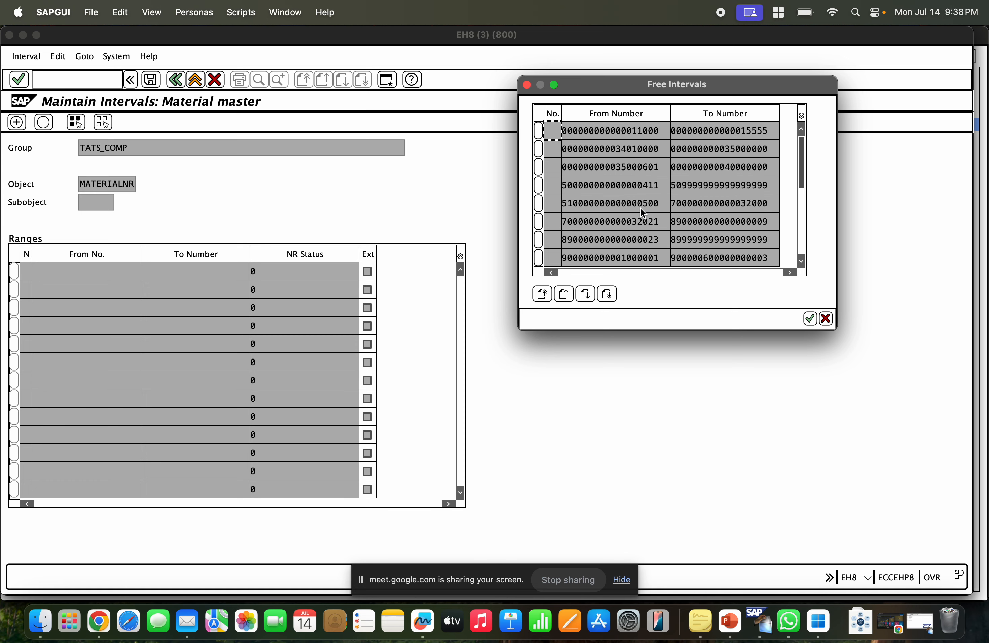
click(660, 189)
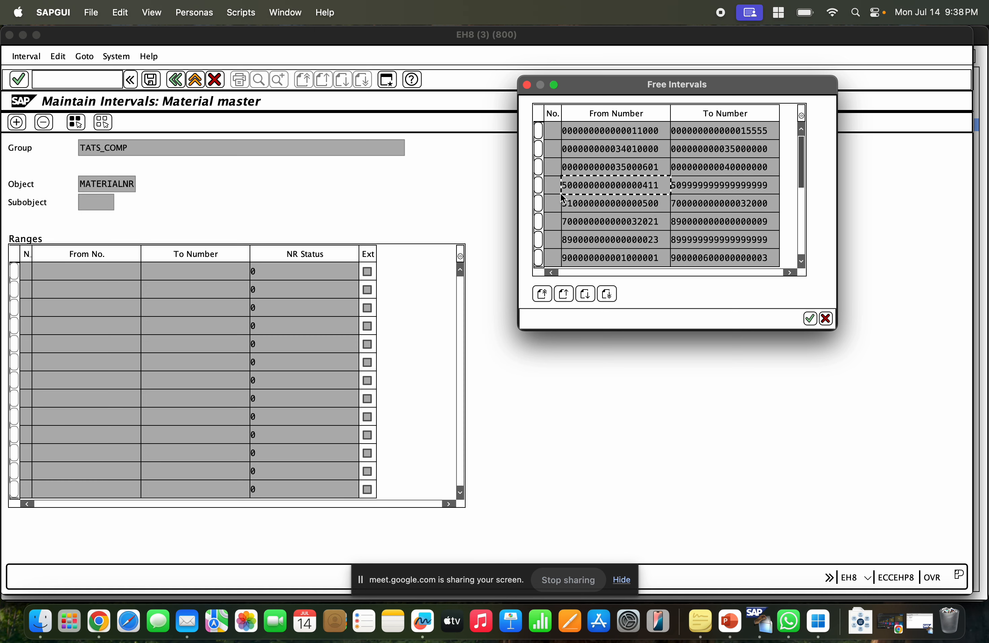
scroll(736, 167, down, 3)
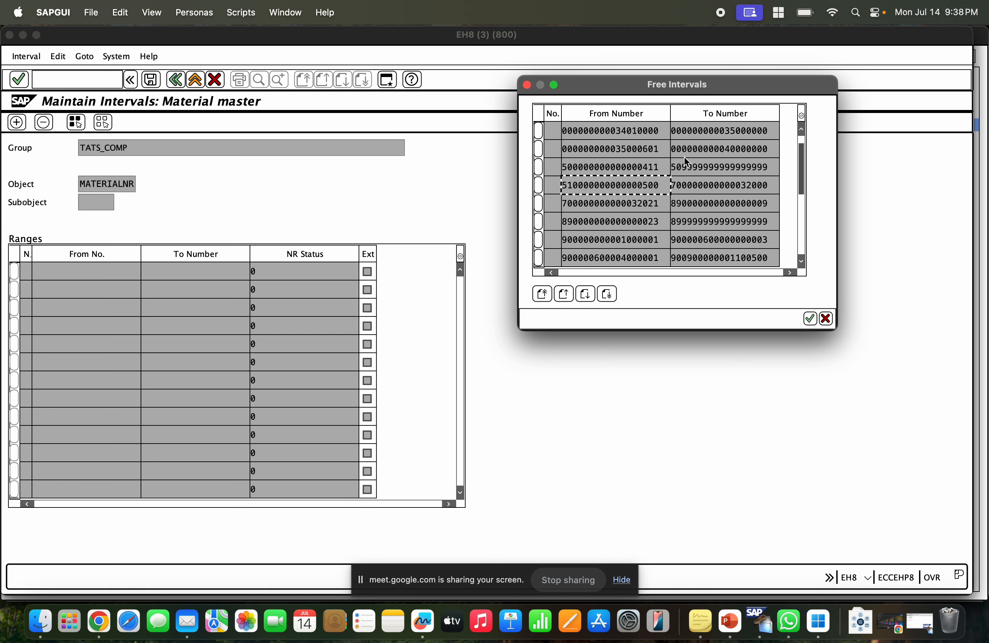
scroll(668, 160, up, 3)
drag(660, 132, 563, 133)
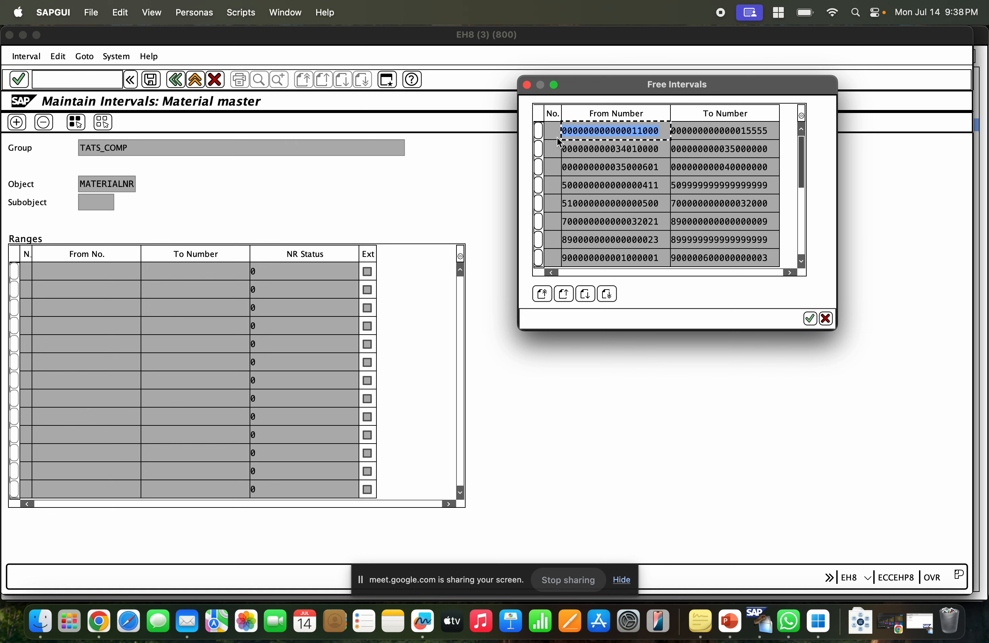
click(539, 134)
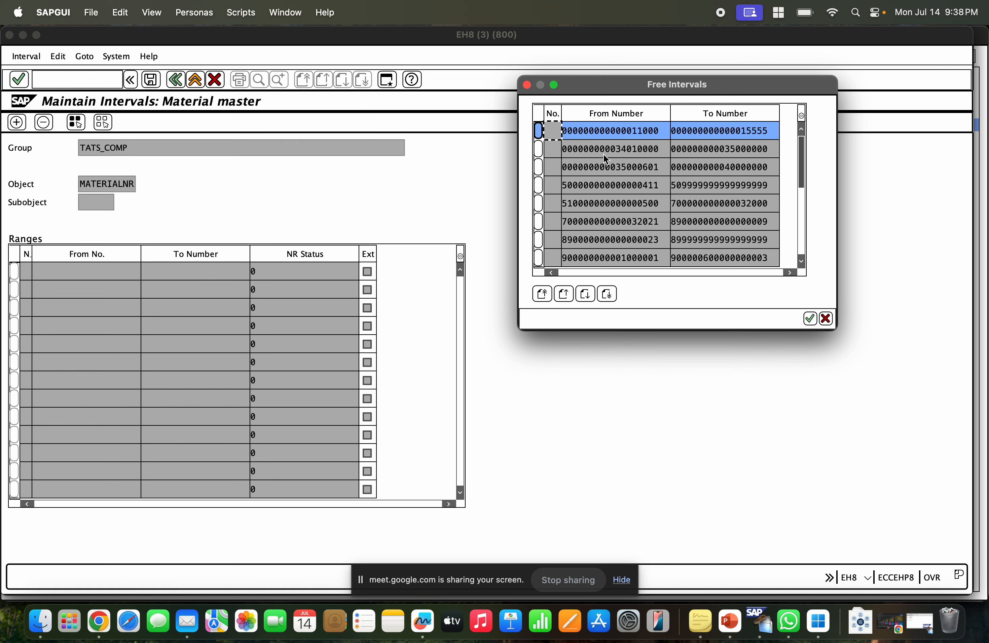
click(809, 318)
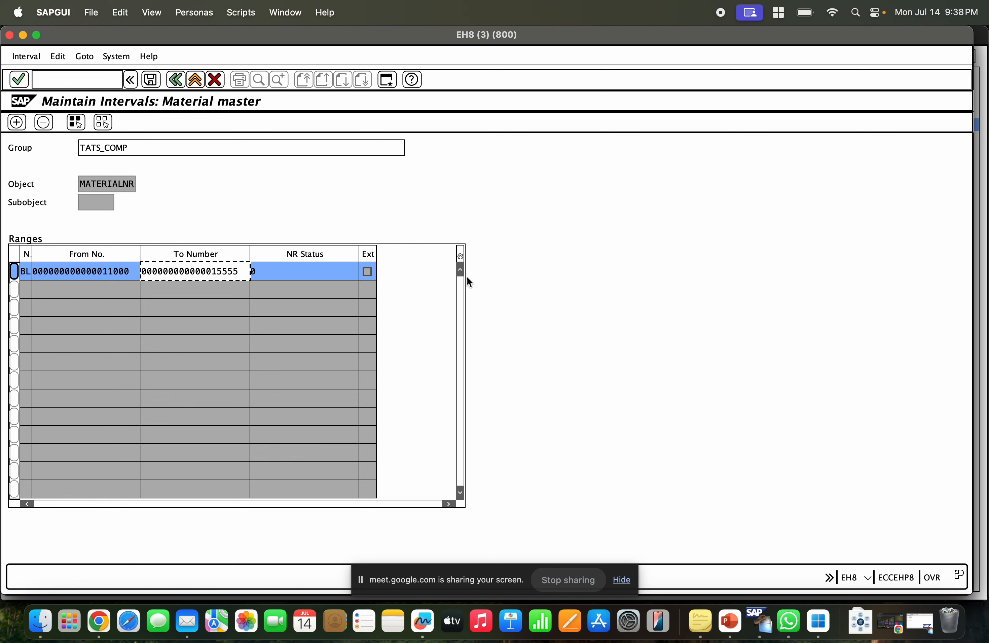
Save the TATS_COMP interval assignment and acknowledge the number range transport notice.
click(113, 272)
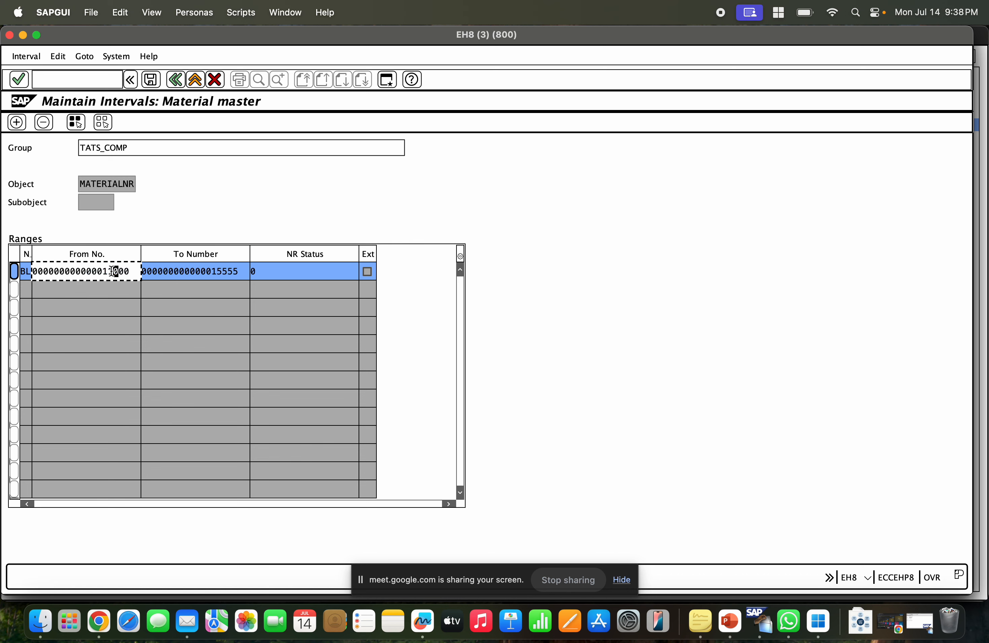
click(368, 271)
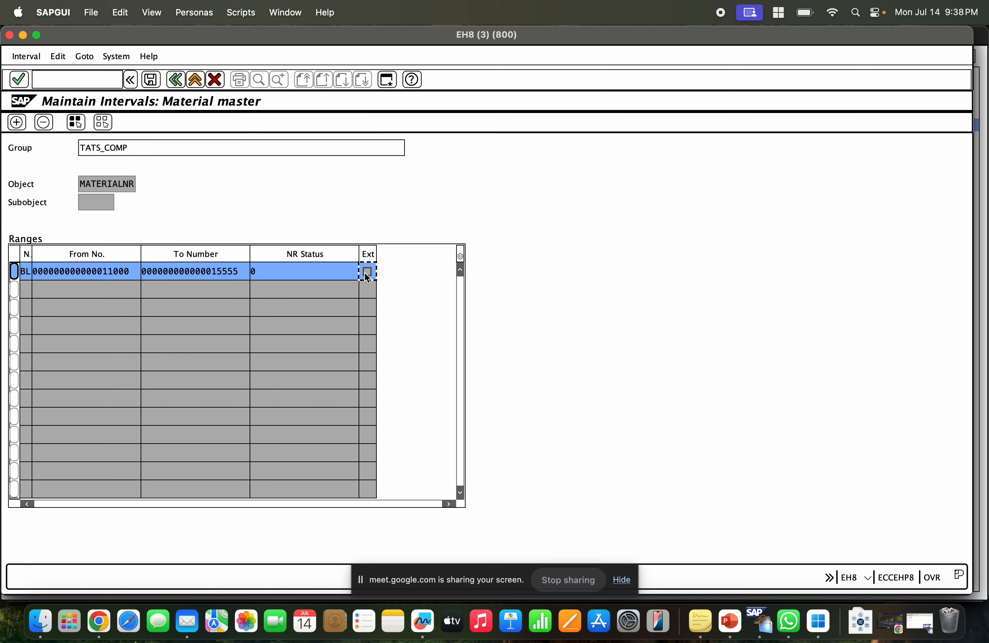
click(132, 275)
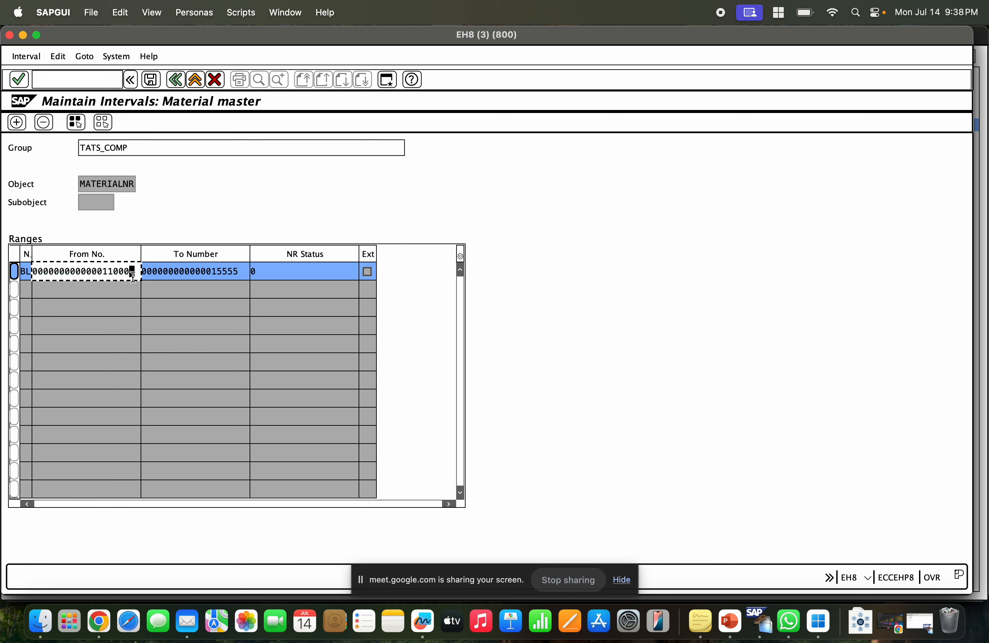
click(150, 80)
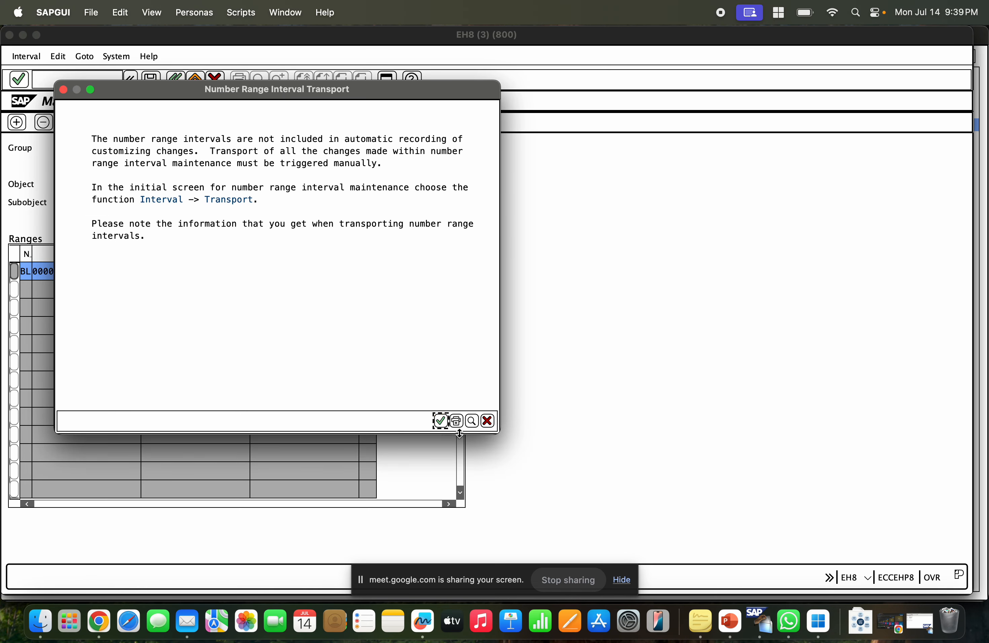
click(440, 421)
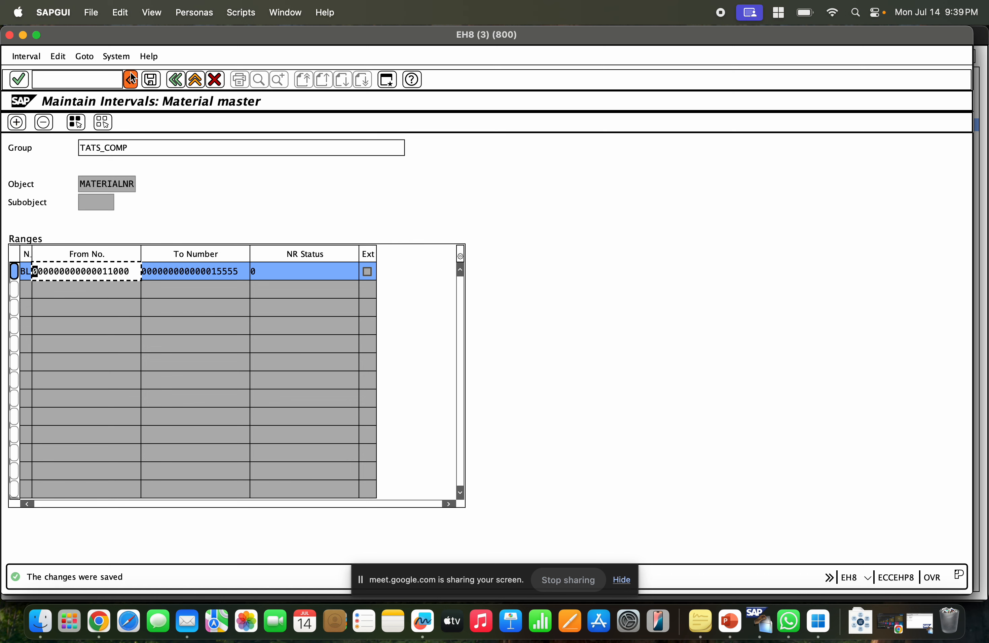
Inspect the group name and the assigned interval's from and to numbers.
drag(148, 149, 62, 150)
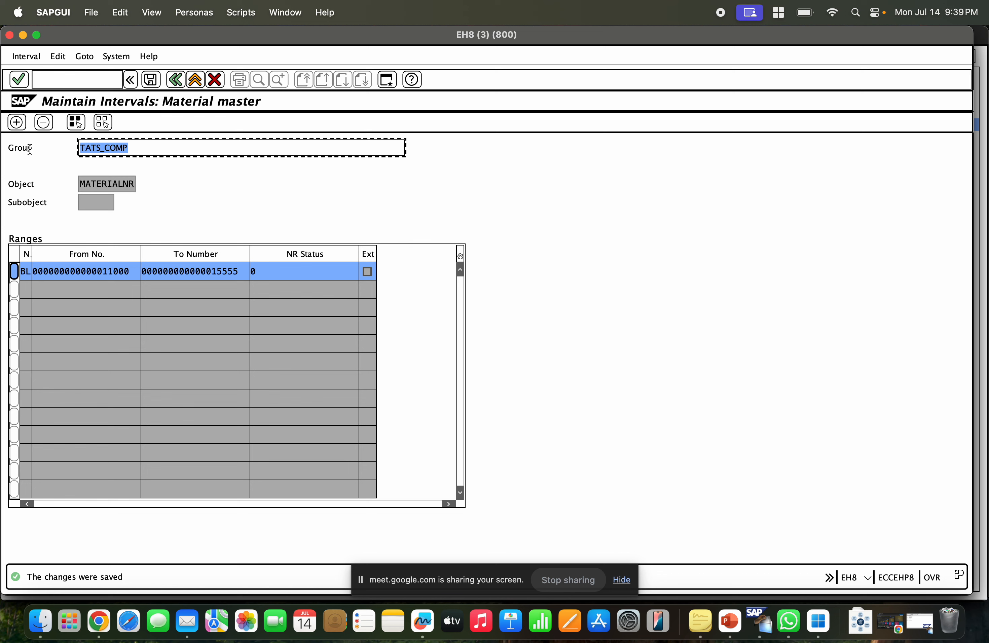
click(145, 139)
click(51, 273)
click(183, 272)
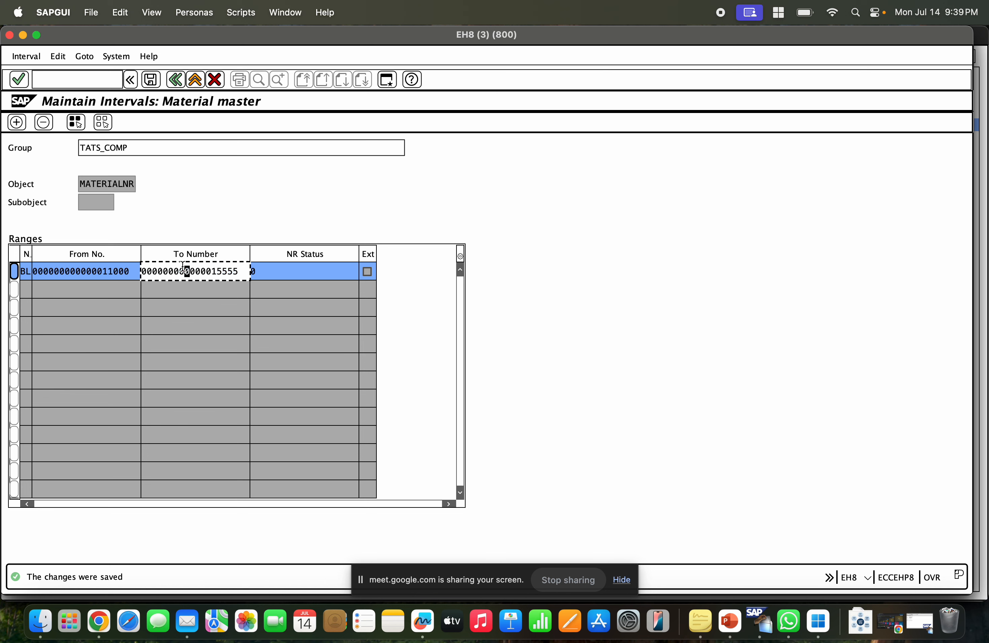
click(104, 272)
click(187, 272)
click(99, 272)
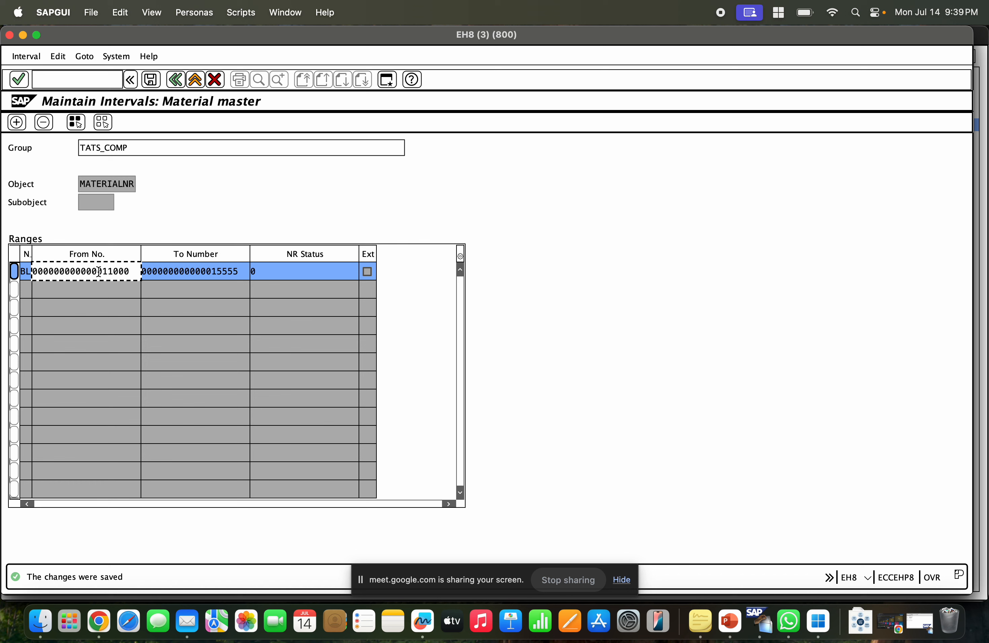
click(26, 55)
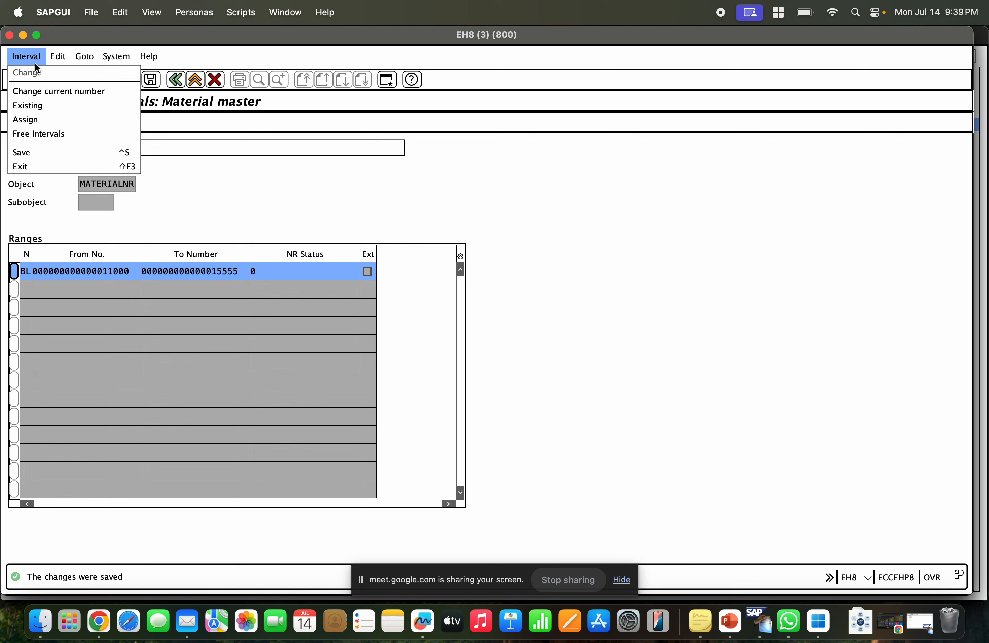
click(51, 134)
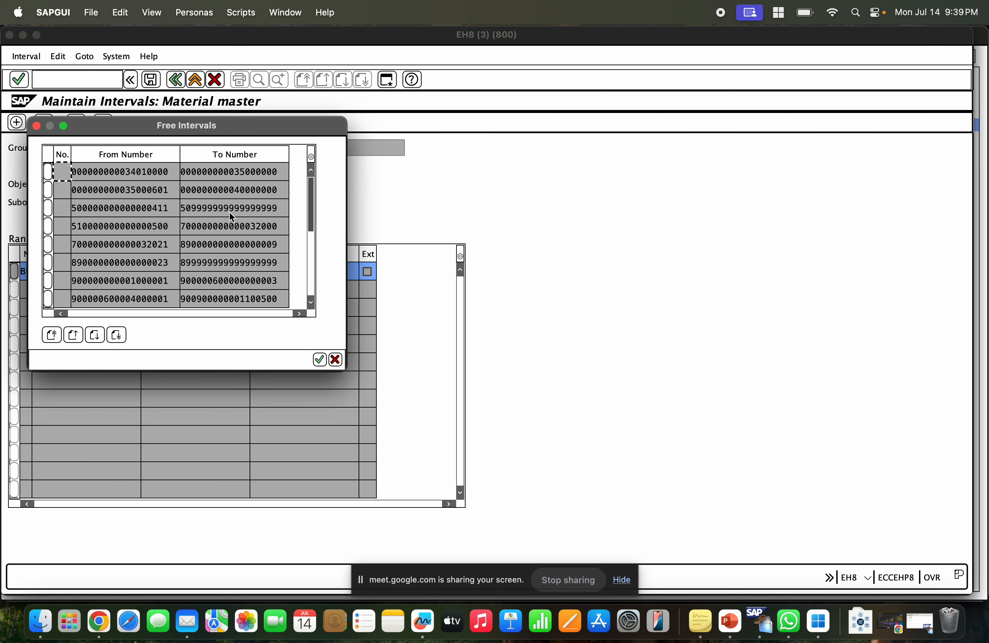
scroll(230, 211, down, 6)
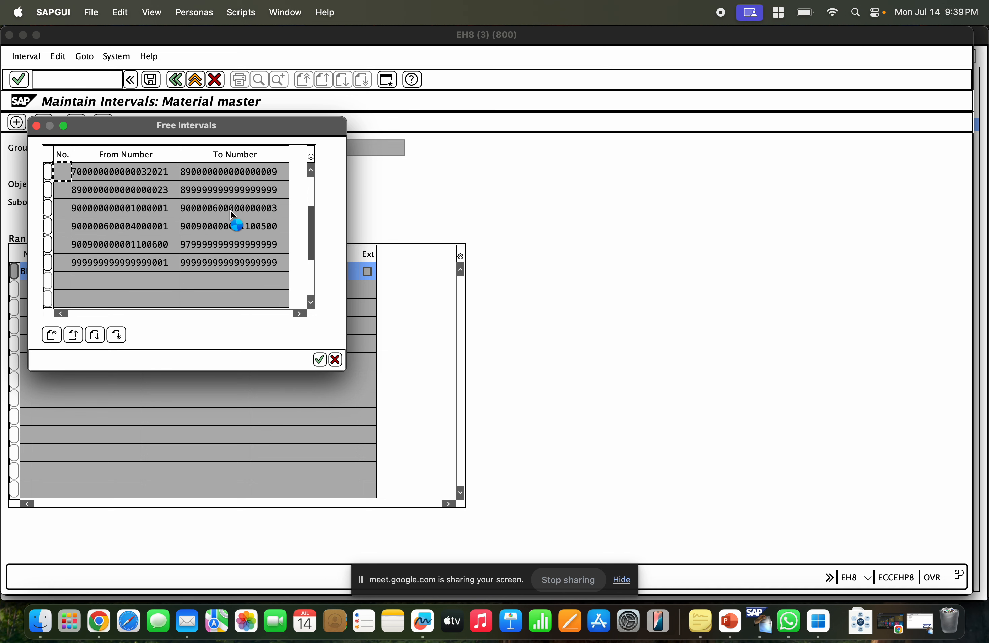
scroll(230, 210, up, 5)
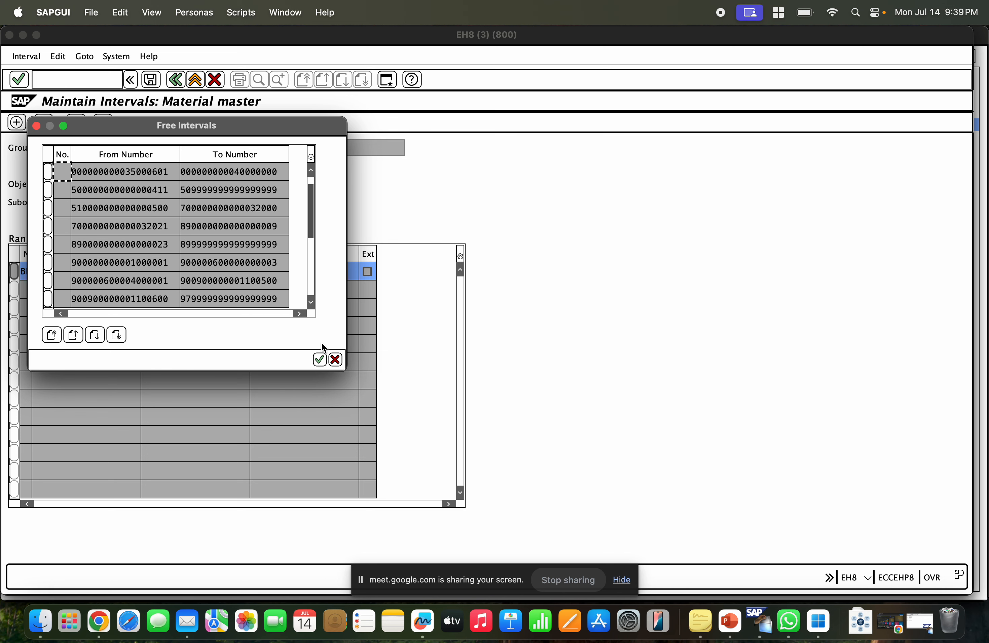
click(48, 190)
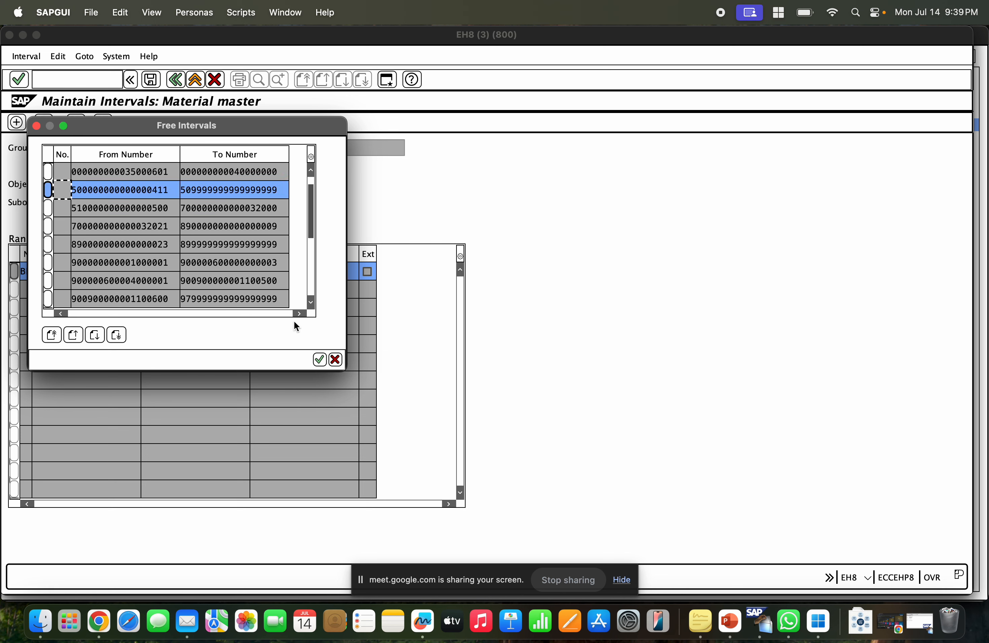
click(336, 359)
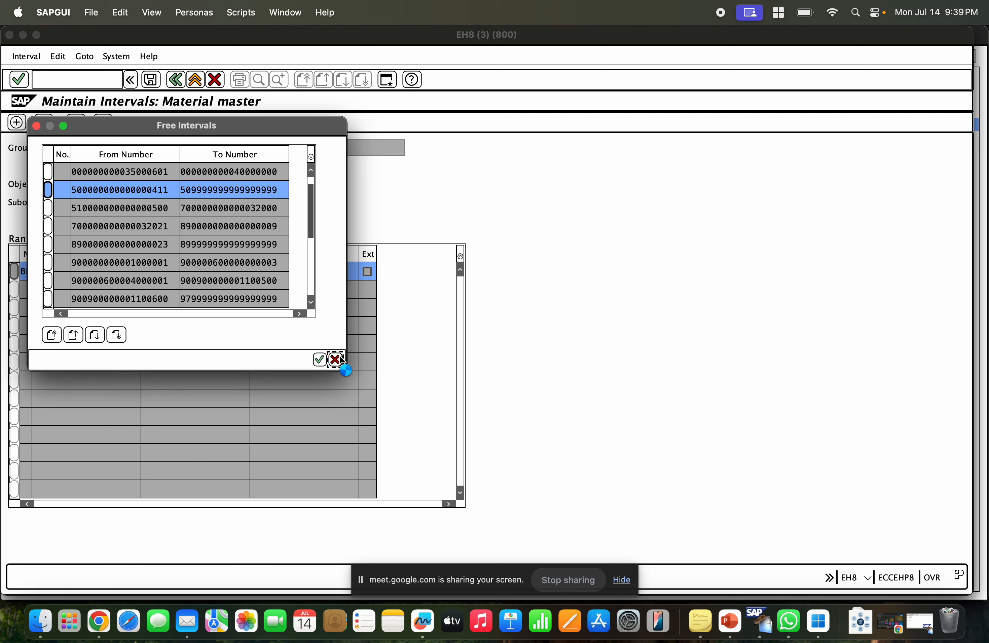
click(235, 272)
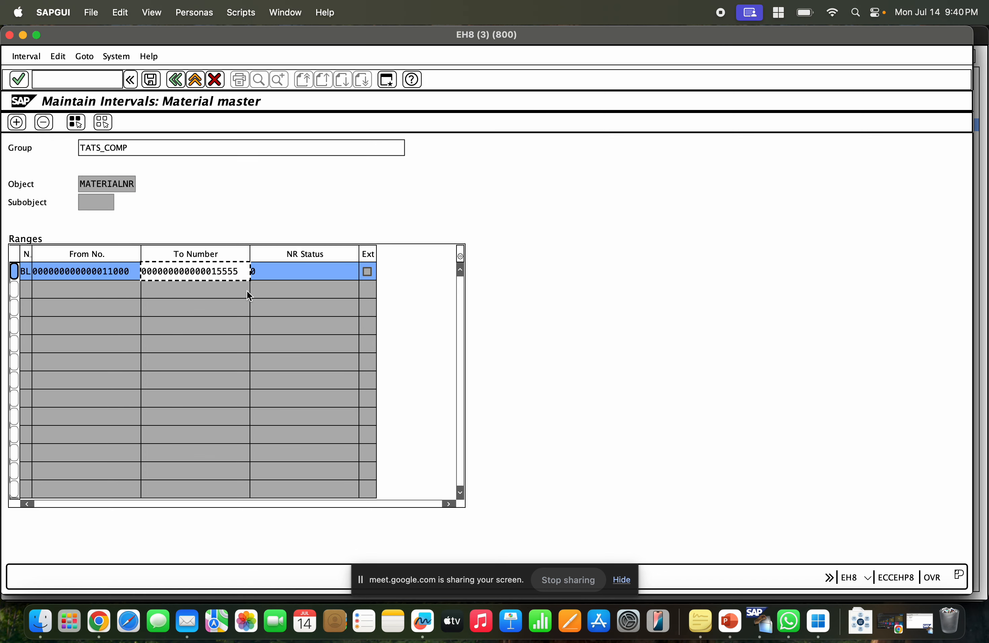
click(99, 275)
click(178, 277)
click(16, 123)
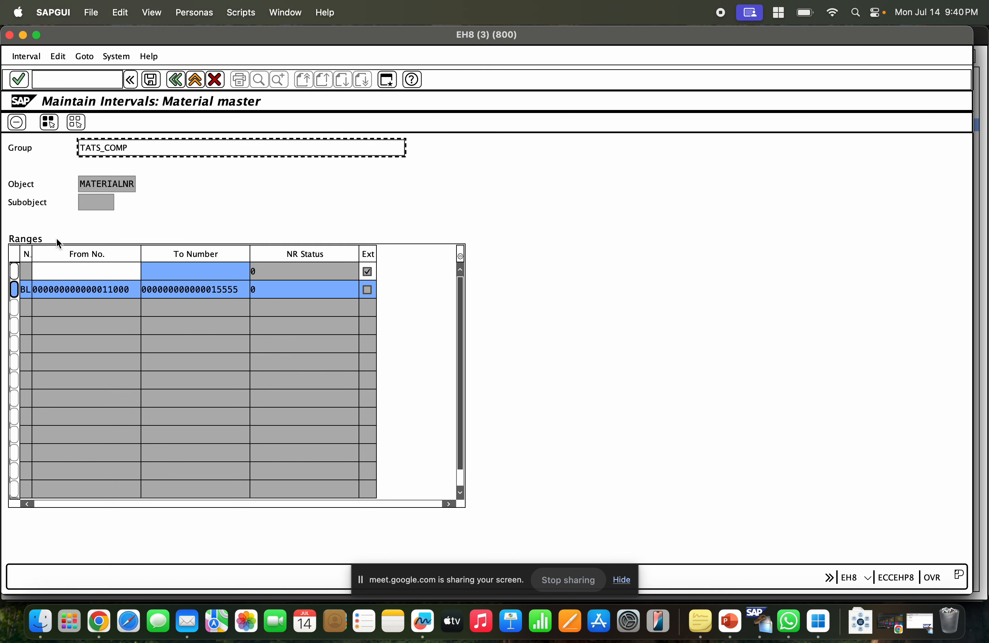
click(69, 273)
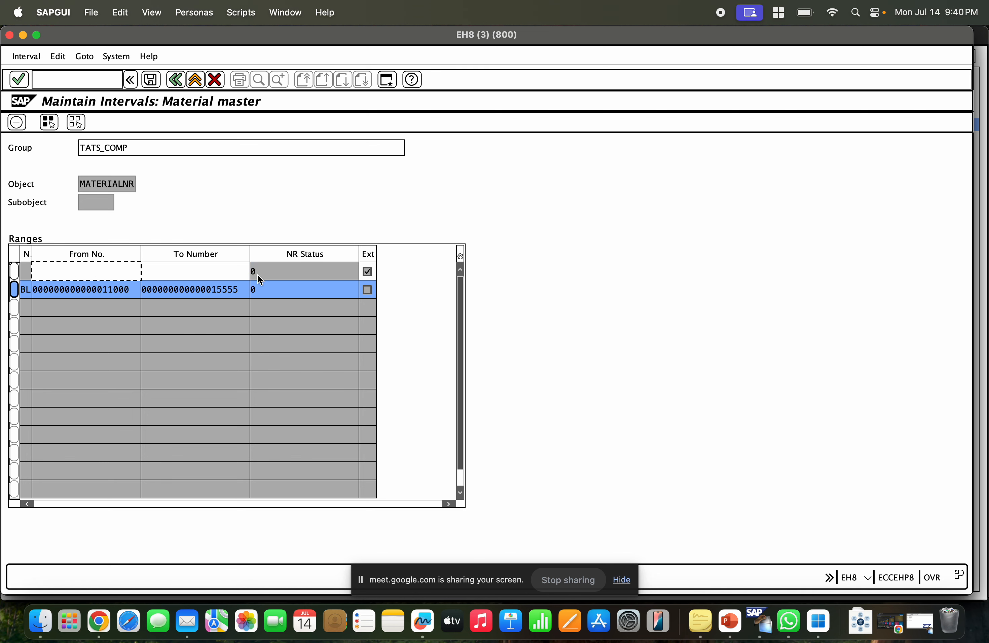
click(368, 271)
click(367, 290)
click(367, 271)
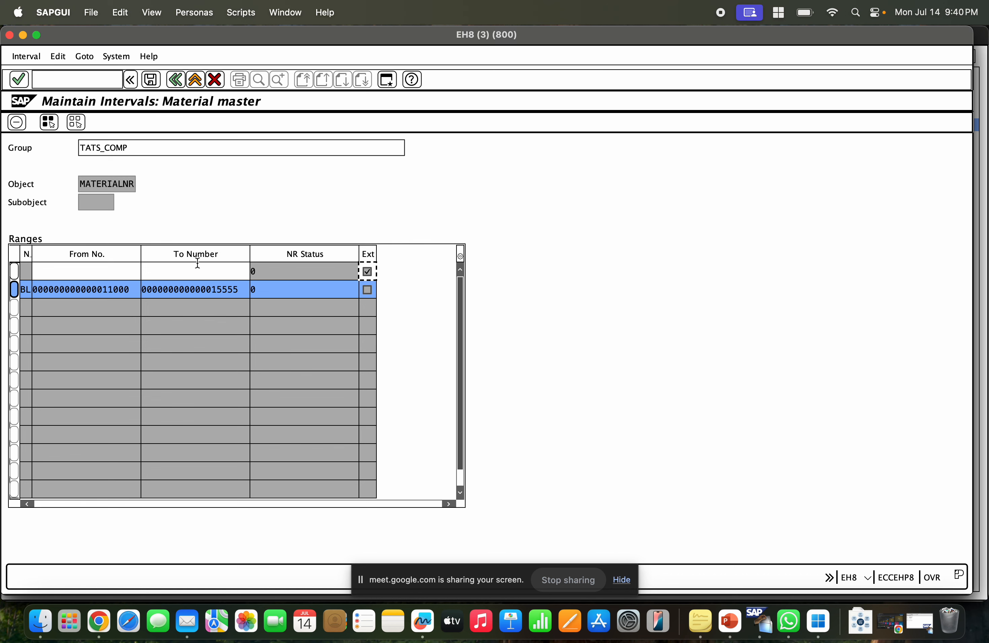
click(14, 271)
click(16, 128)
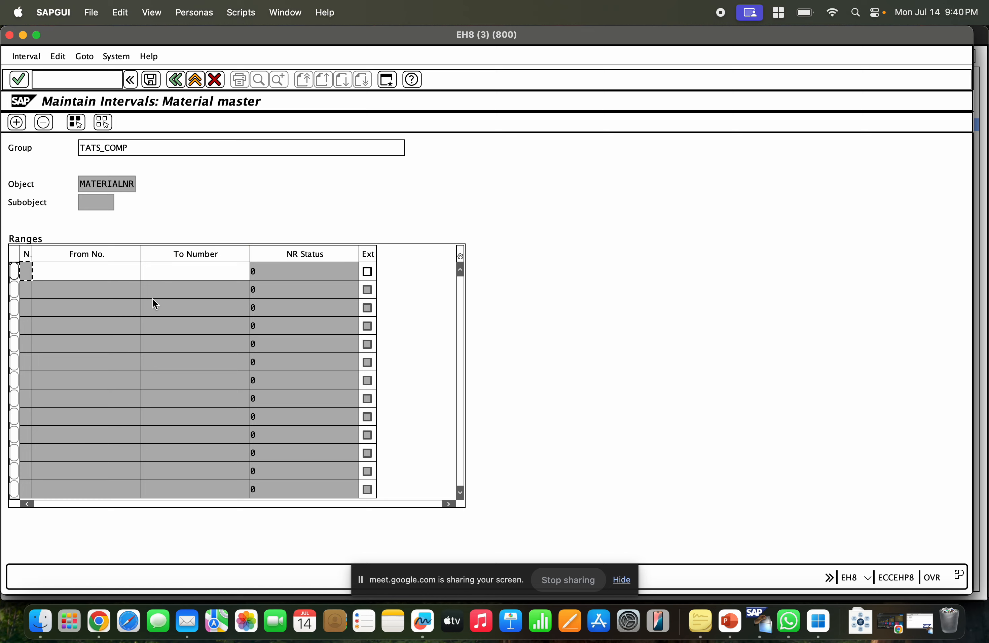
Open the MATERIALNR number range group overview and return to interval maintenance.
click(178, 80)
click(284, 245)
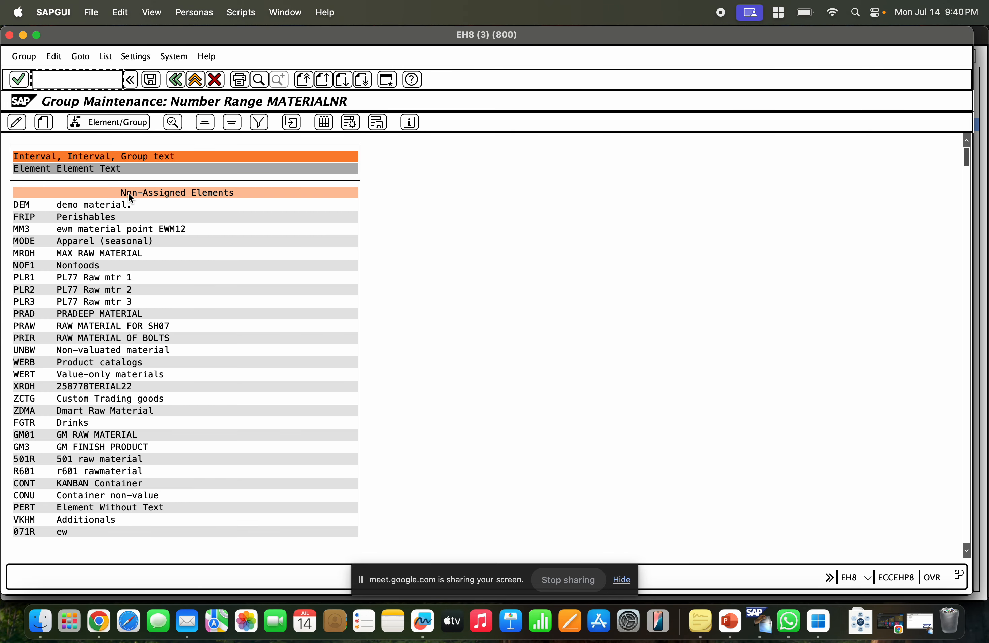
click(37, 127)
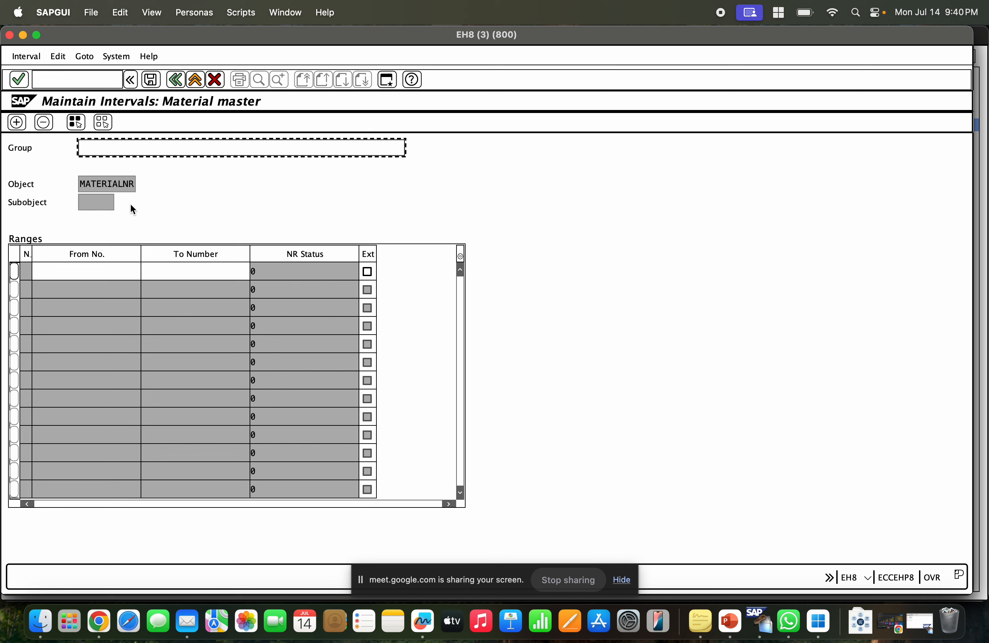
key(BackSpace)
text(TATS_COMP)
click(14, 271)
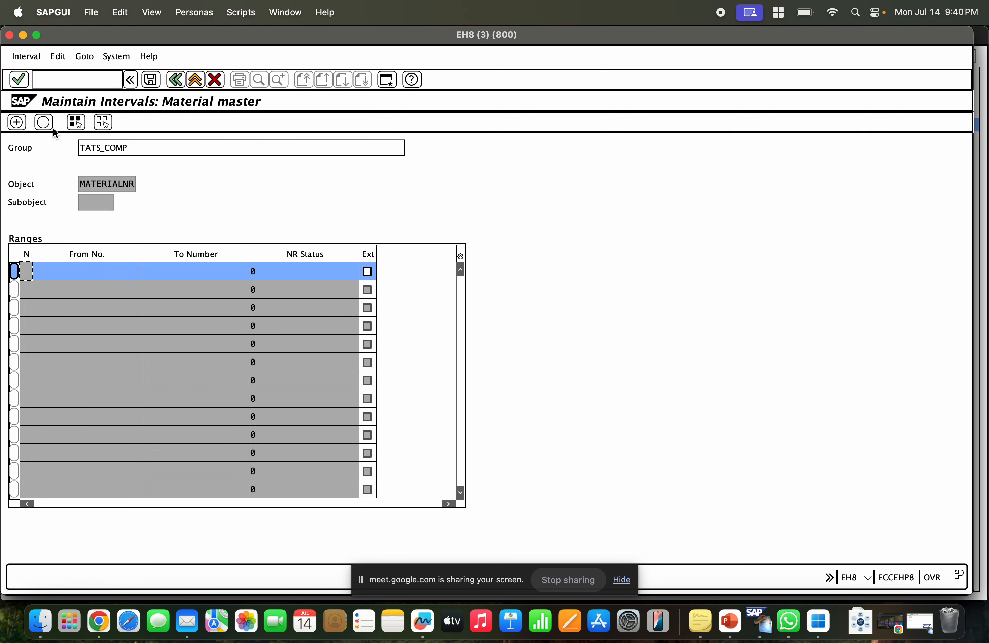
click(39, 59)
click(66, 128)
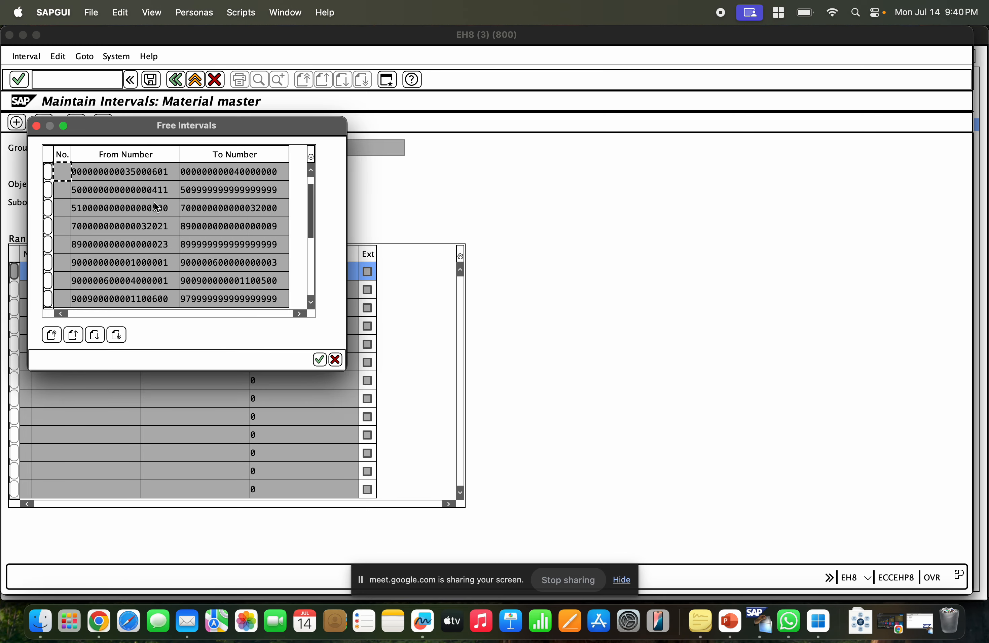
scroll(161, 190, down, 3)
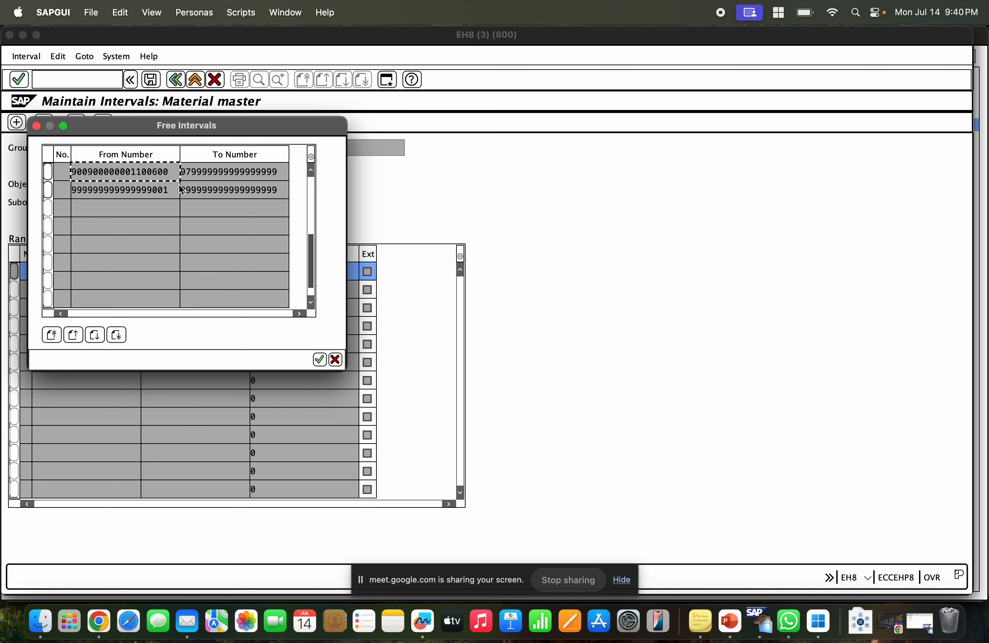
scroll(184, 194, up, 4)
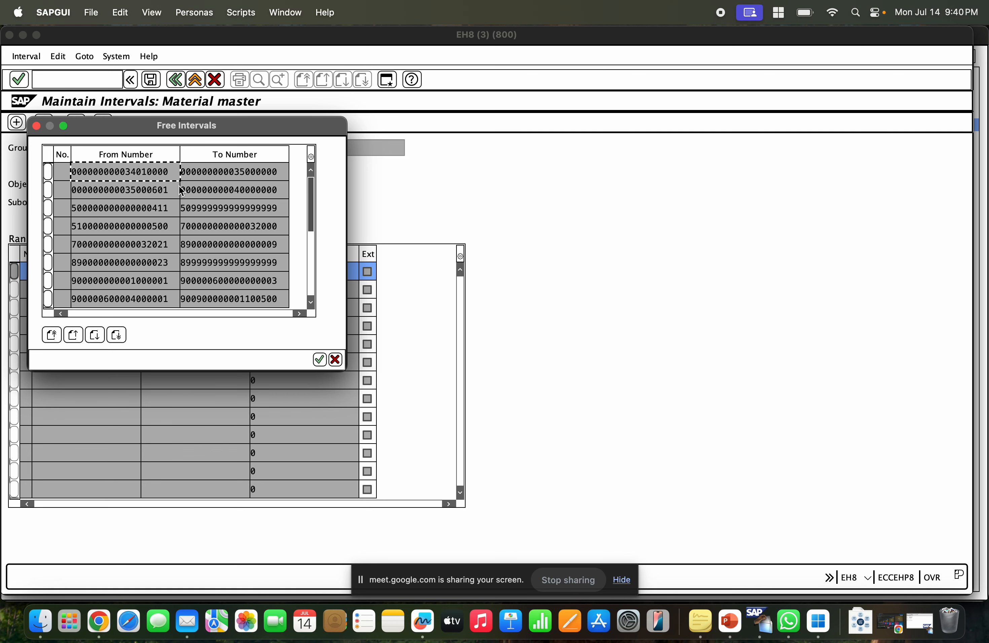
click(48, 171)
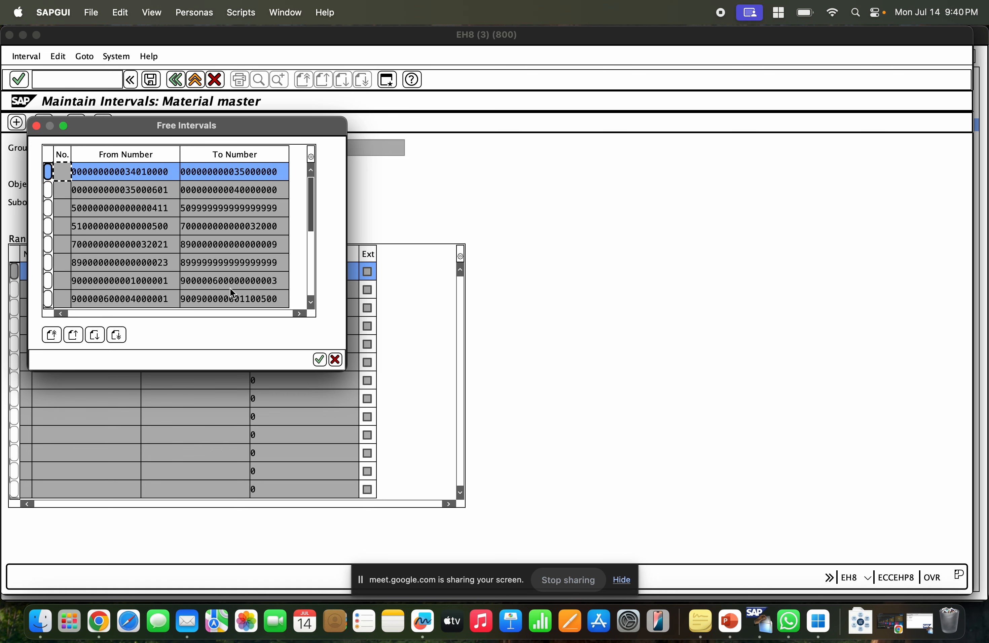
click(319, 360)
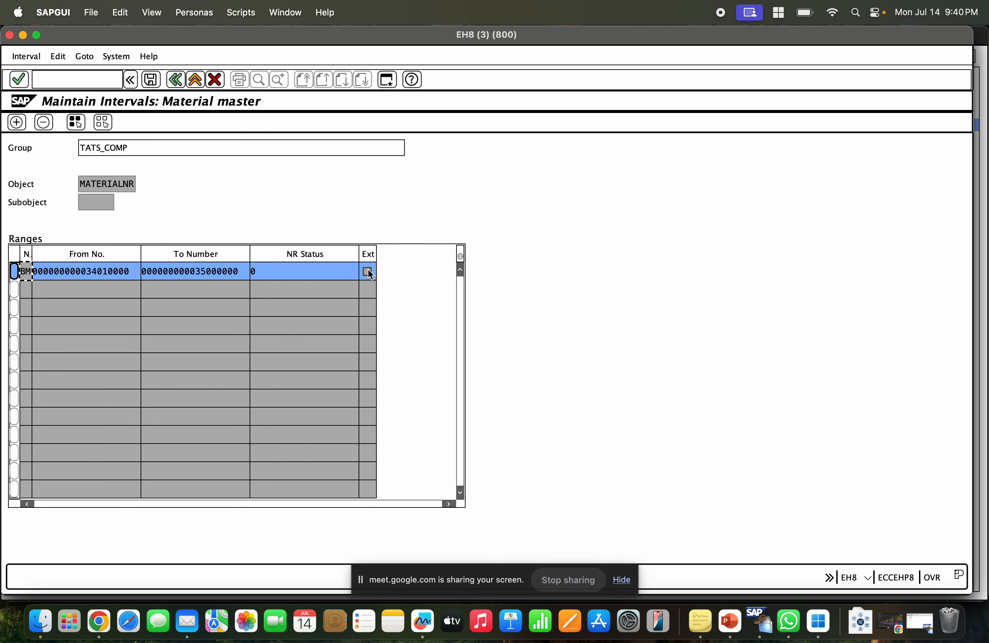
Save the TATS_COMP group's interval assignment.
click(150, 82)
click(19, 123)
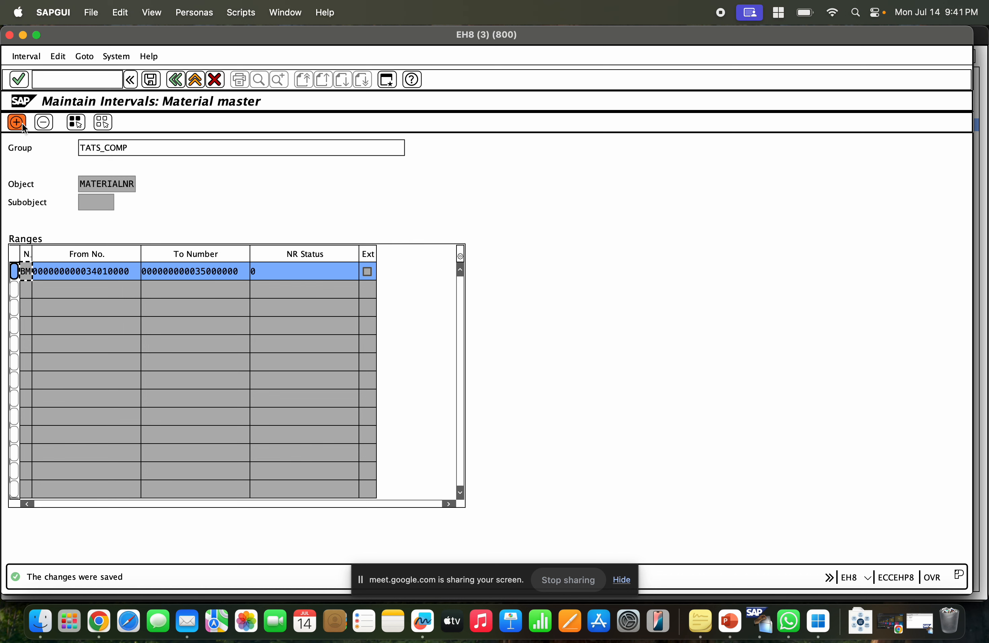
click(54, 272)
click(14, 271)
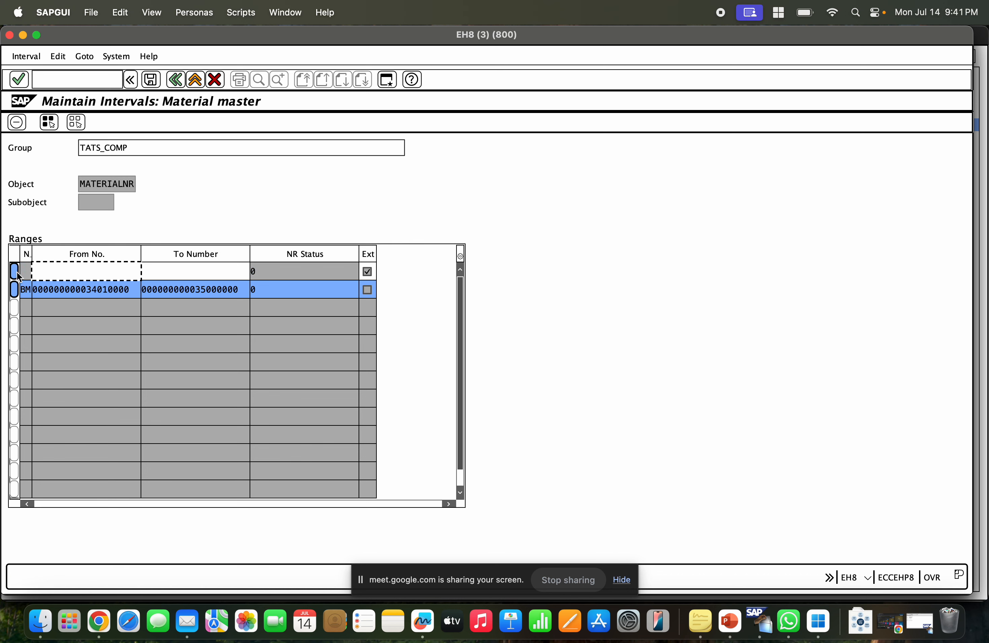
click(28, 56)
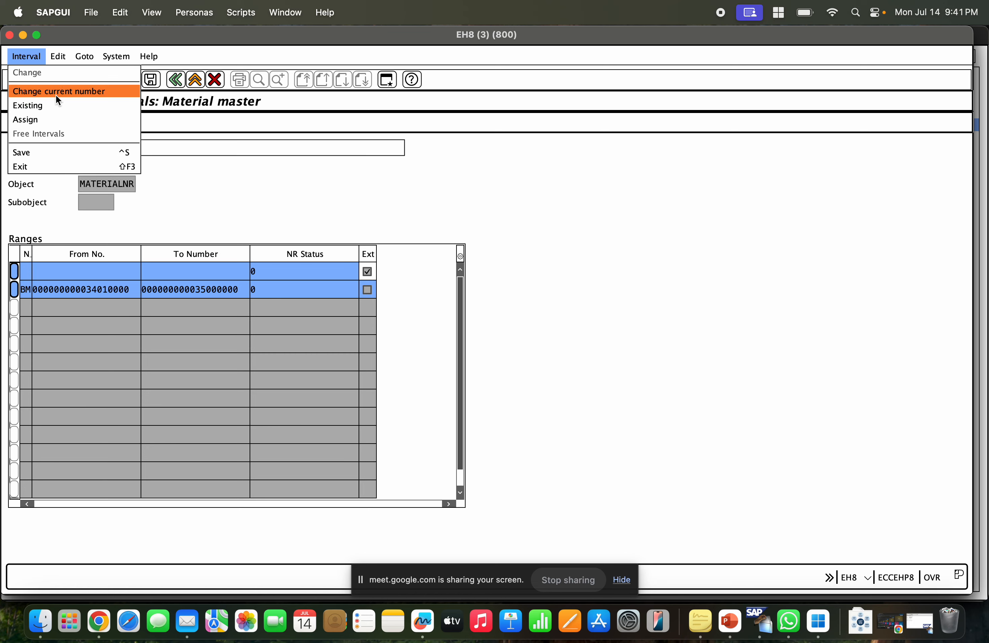
click(217, 271)
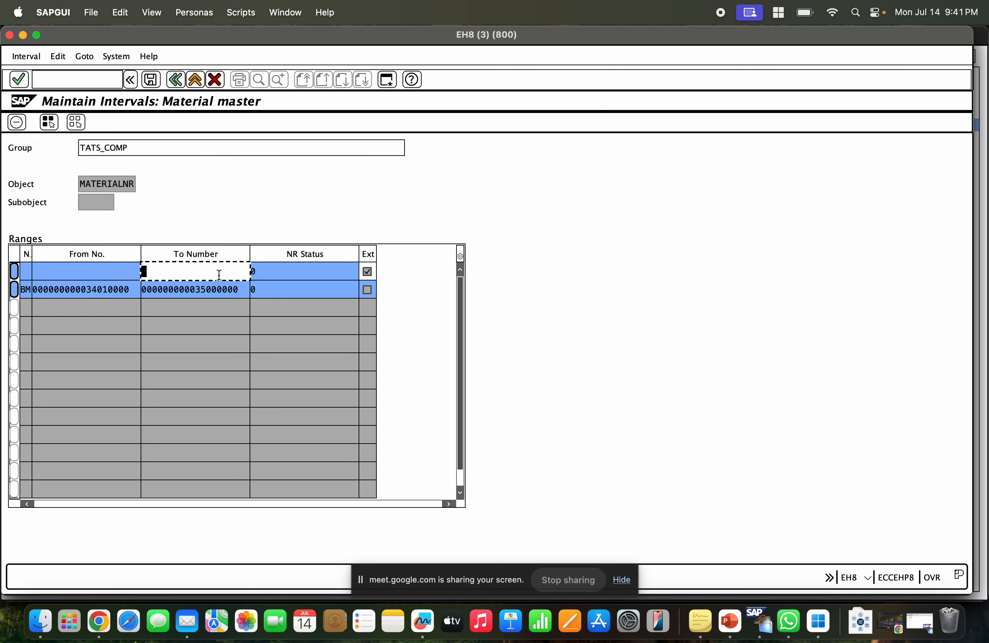
Exit to the number range maintenance screen and review the list of all material master intervals.
click(175, 80)
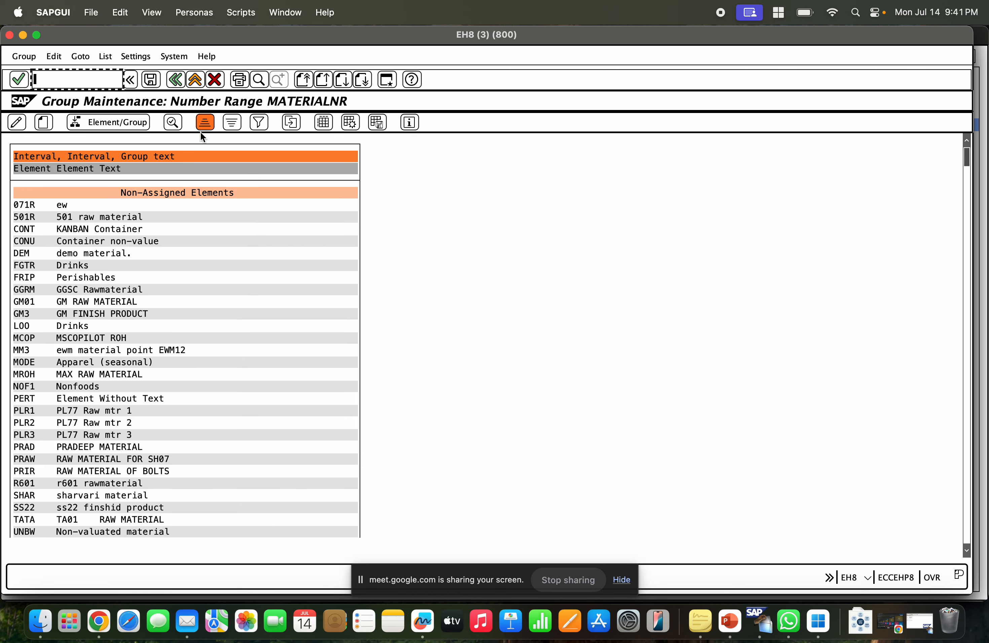
click(151, 80)
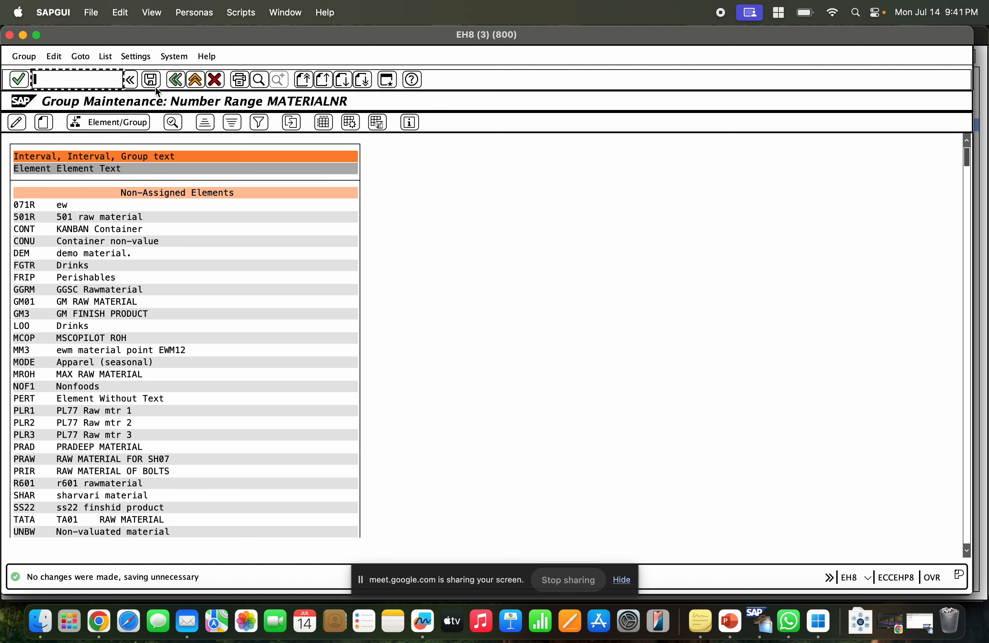
click(176, 79)
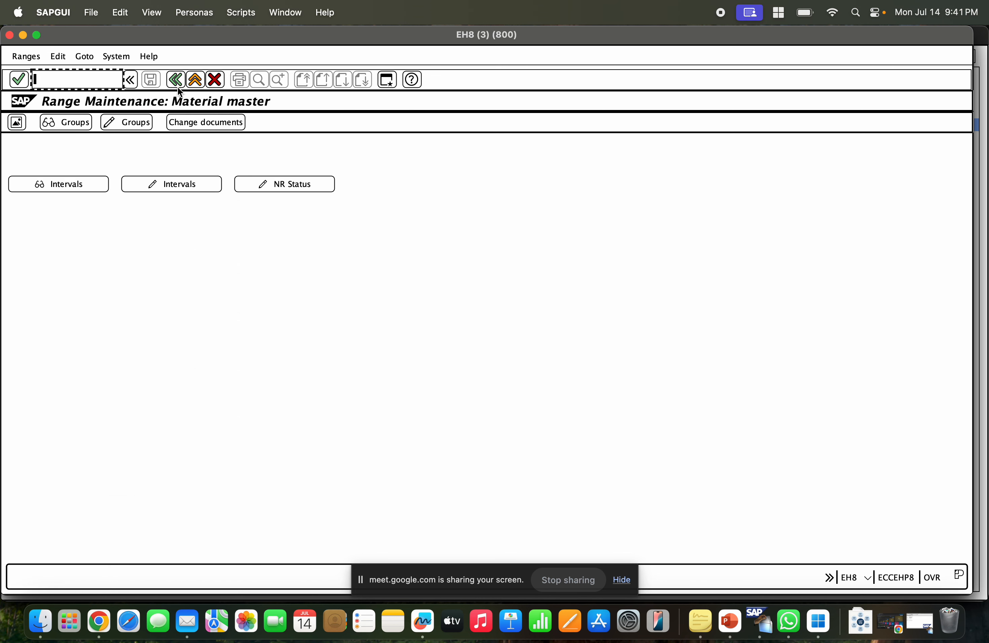
click(87, 183)
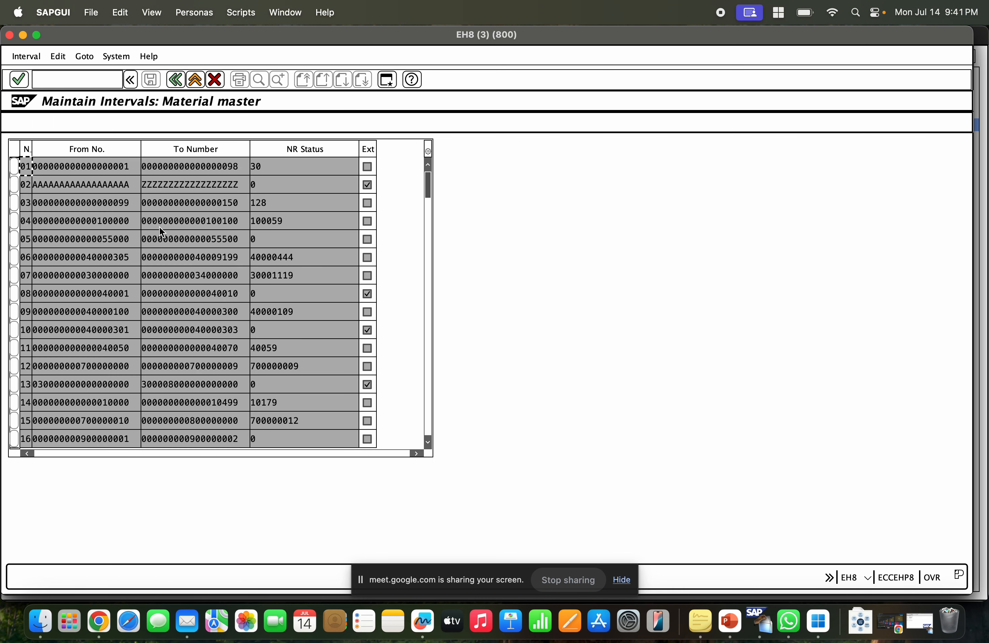
drag(132, 183, 34, 183)
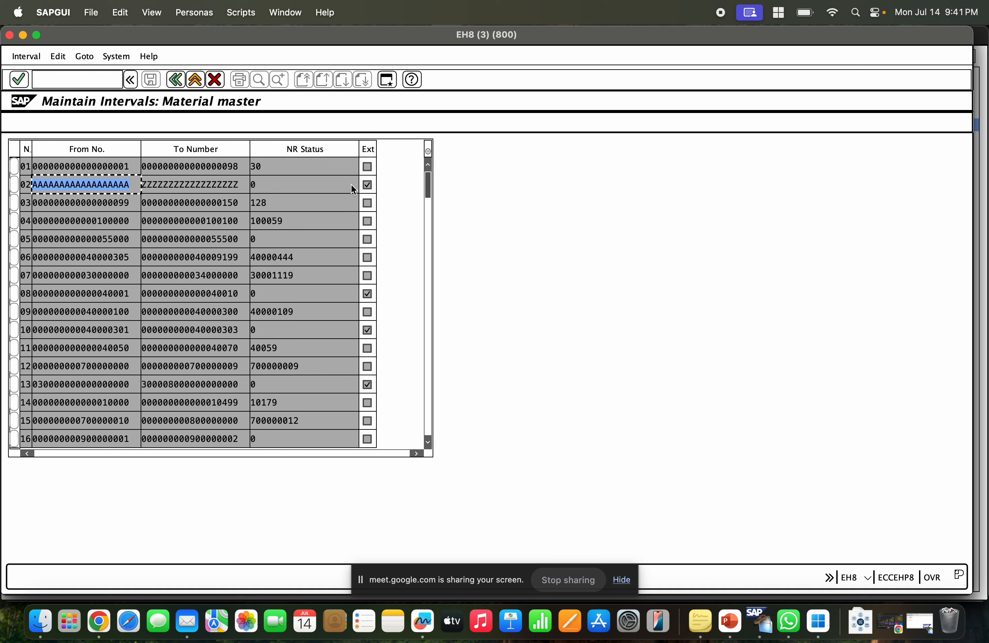
click(368, 189)
click(228, 191)
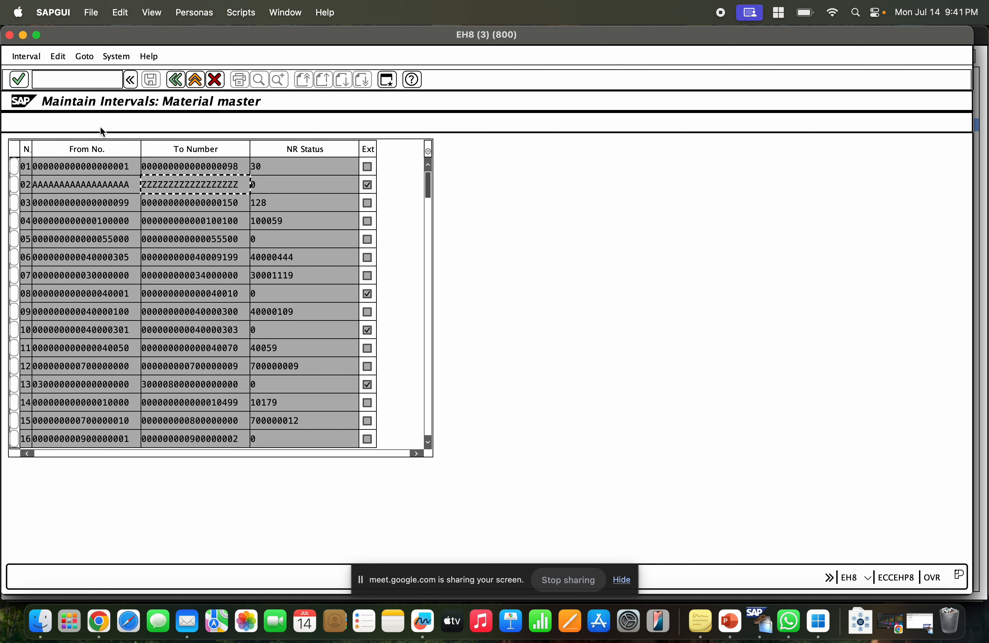
click(171, 80)
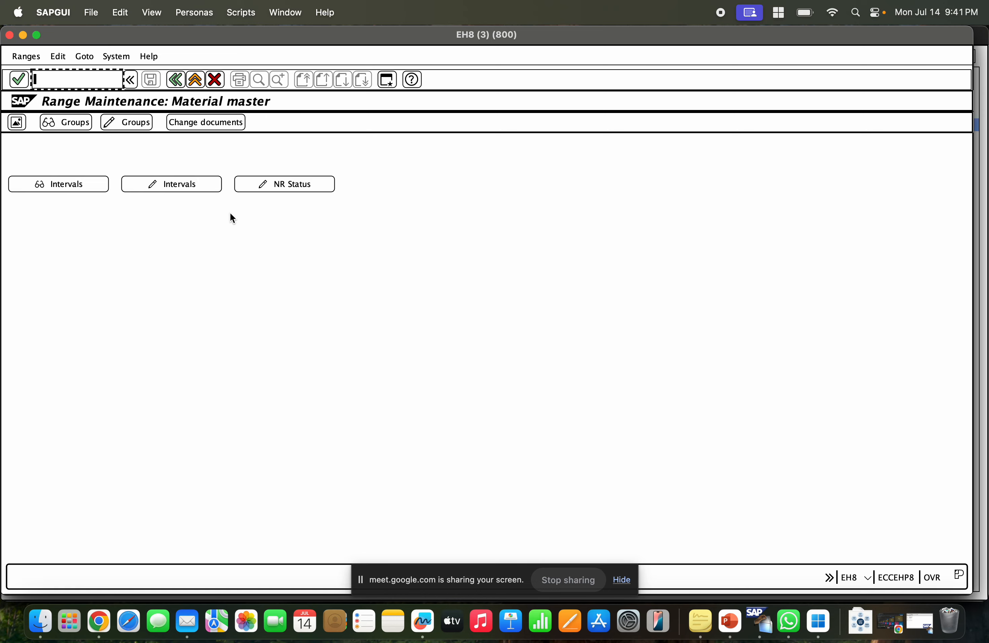
Open the number range group overview and examine each group's intervals and external flags.
click(14, 126)
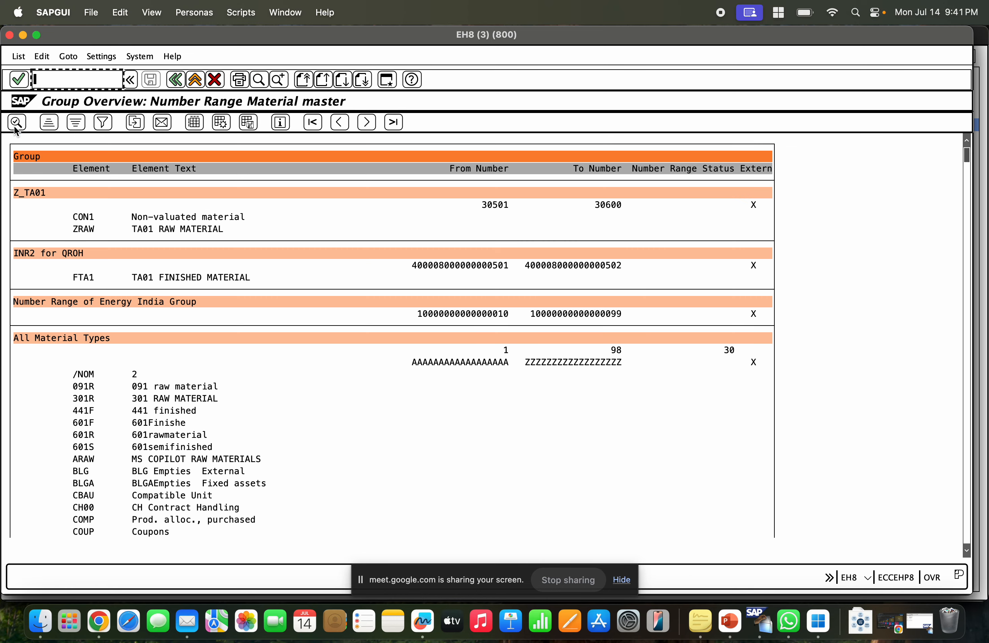
click(610, 208)
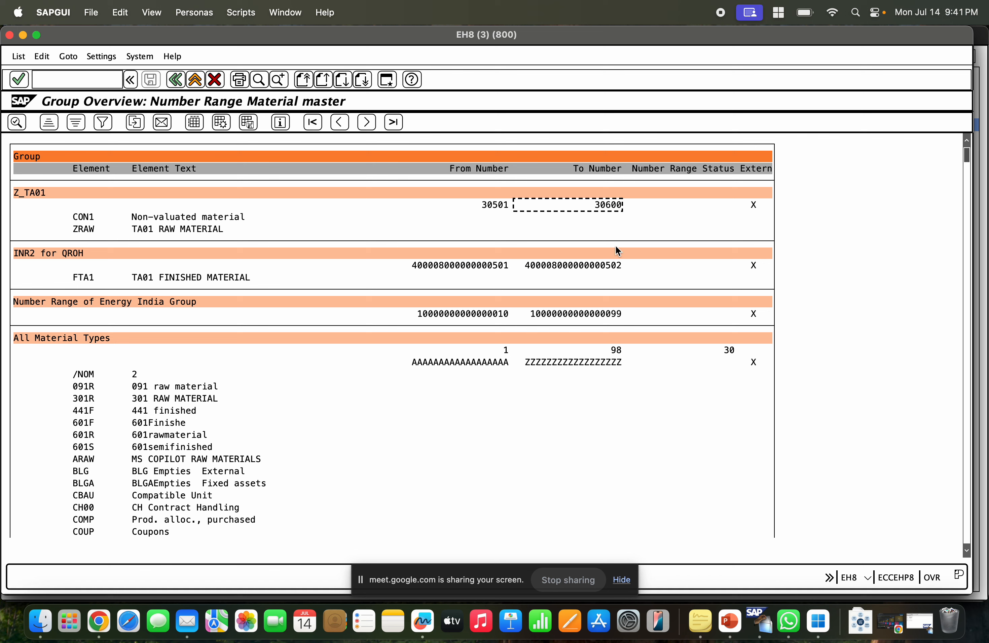
click(617, 266)
click(21, 197)
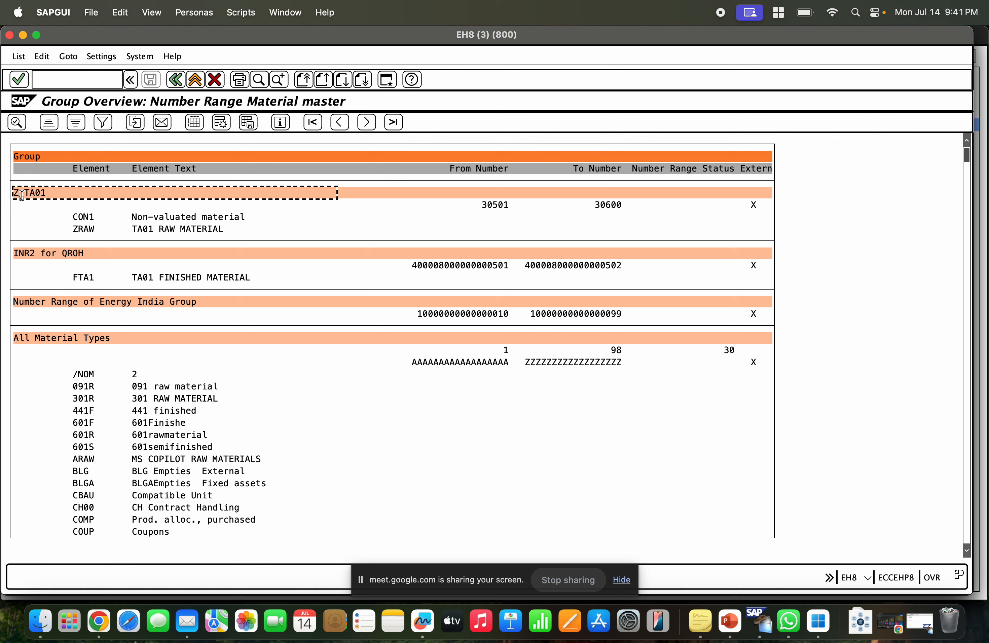
click(44, 255)
click(49, 304)
click(50, 329)
click(64, 341)
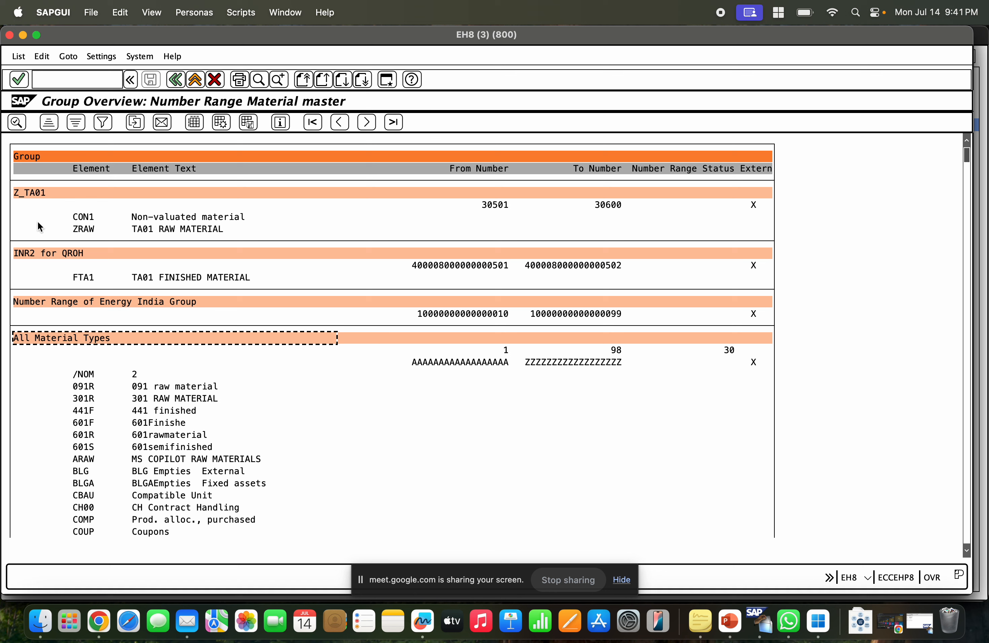
click(36, 196)
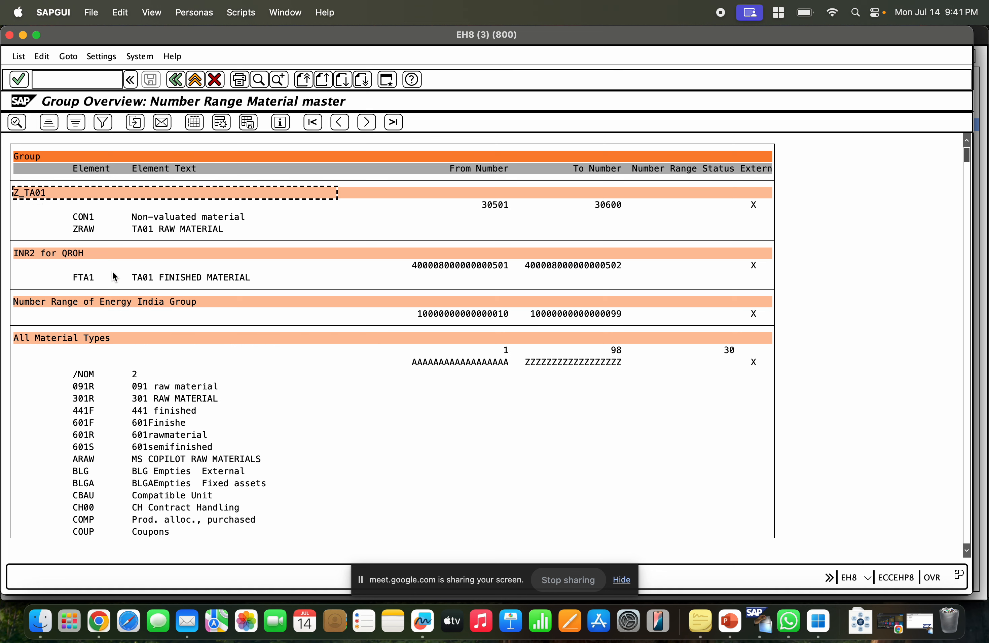
click(54, 253)
click(618, 209)
click(617, 267)
click(760, 207)
click(764, 266)
click(764, 313)
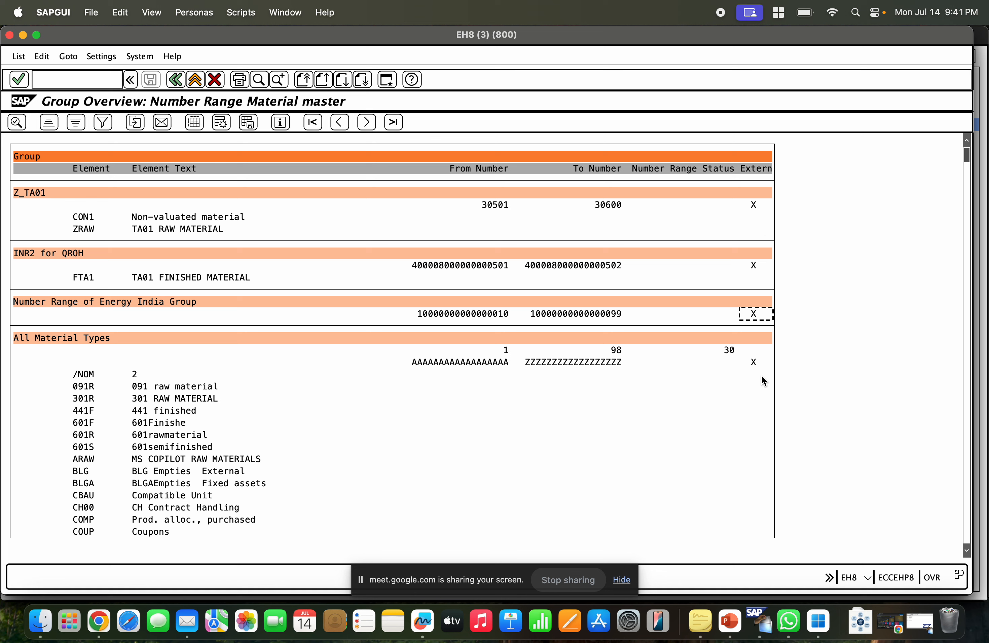
click(759, 351)
Search the group overview for TATS_COMP and inspect its assigned interval.
click(259, 79)
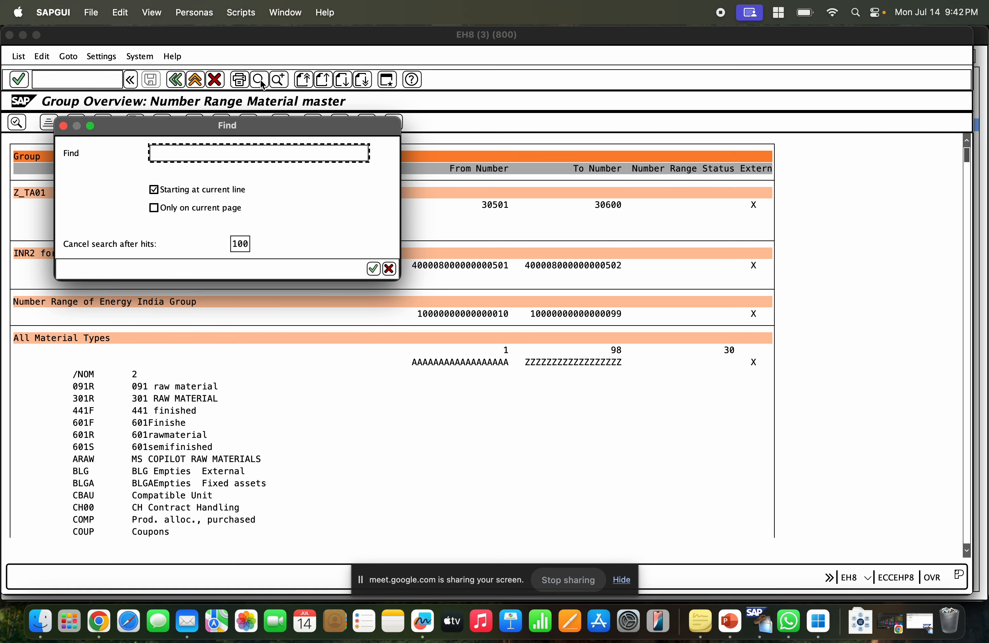
text(Z)
text(TATS)
text(_)
text(COM)
key(Return)
click(151, 129)
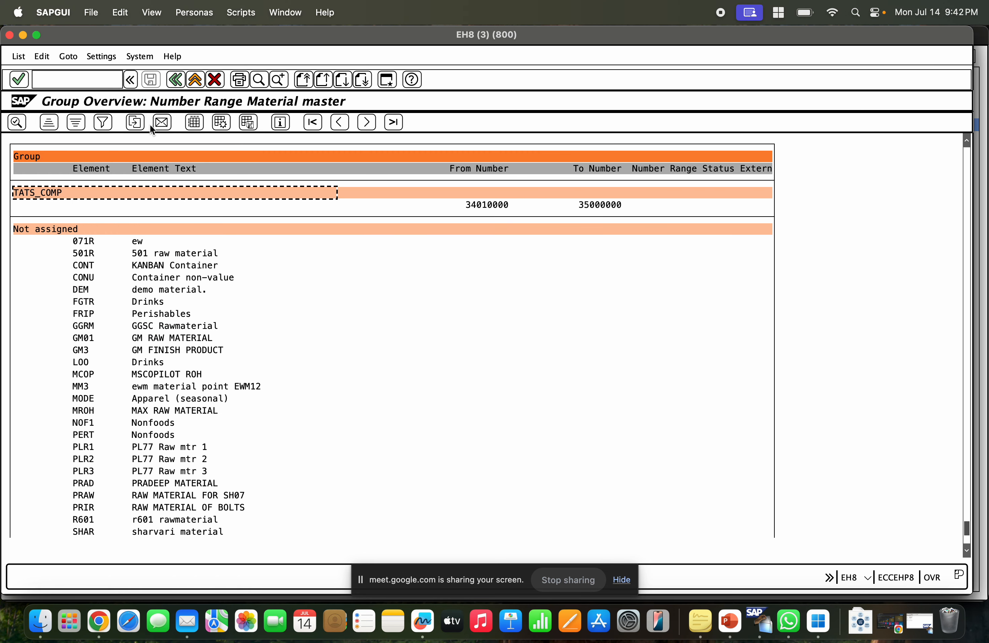
click(475, 203)
click(613, 205)
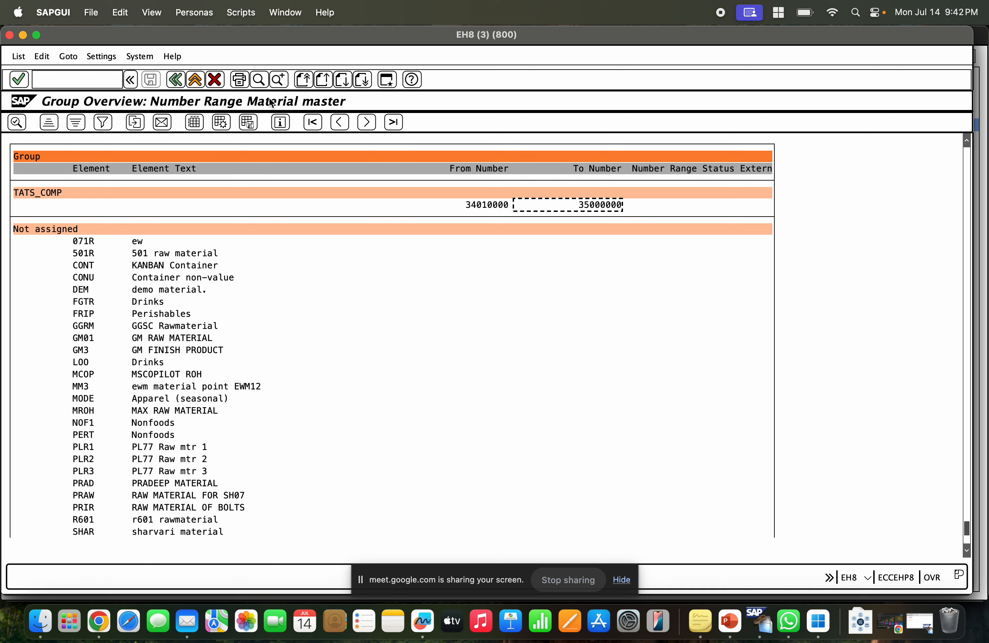
click(260, 86)
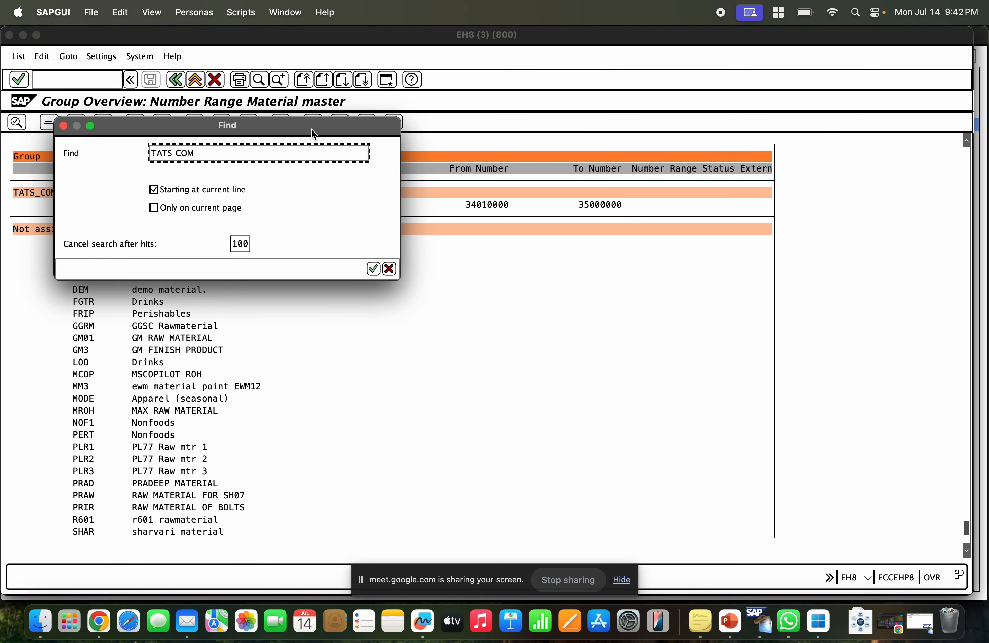
drag(214, 155, 131, 156)
text(TATS)
key(Return)
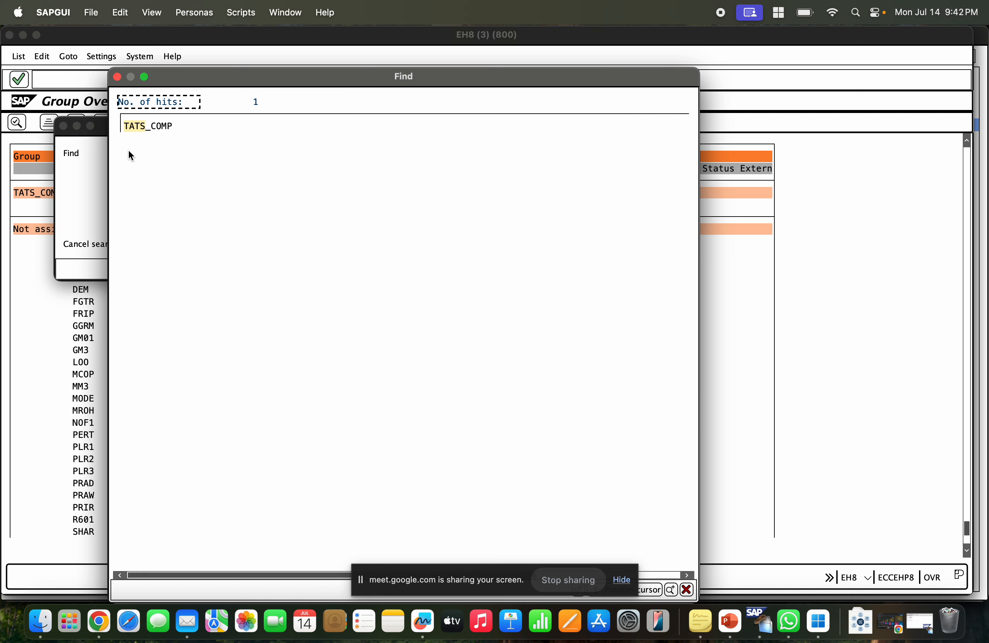
key(Escape)
key(Escape)
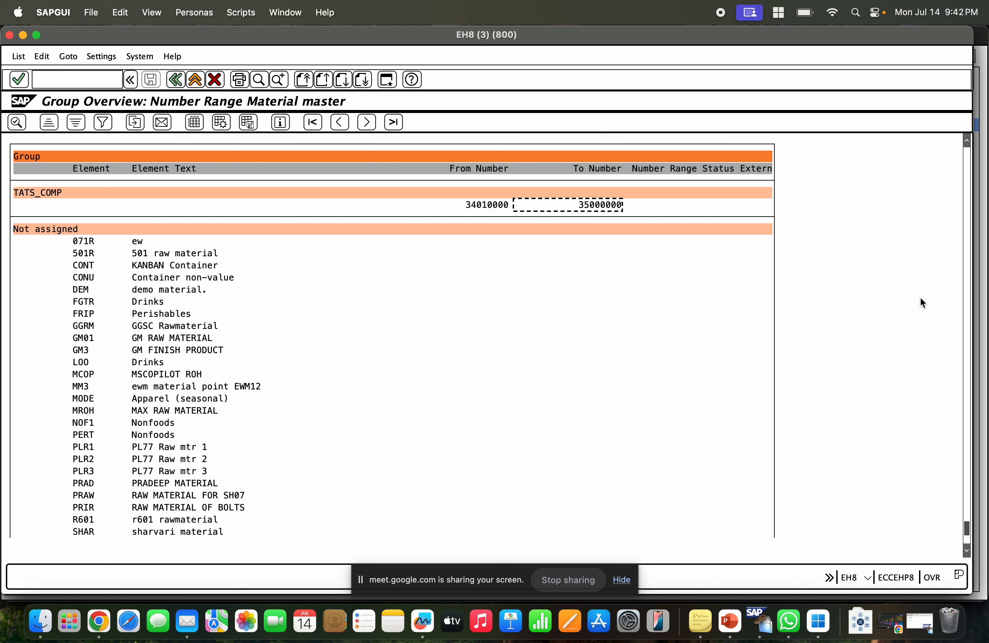
Search the group overview for material type ZRMO and inspect which group it belongs to.
drag(969, 527, 968, 133)
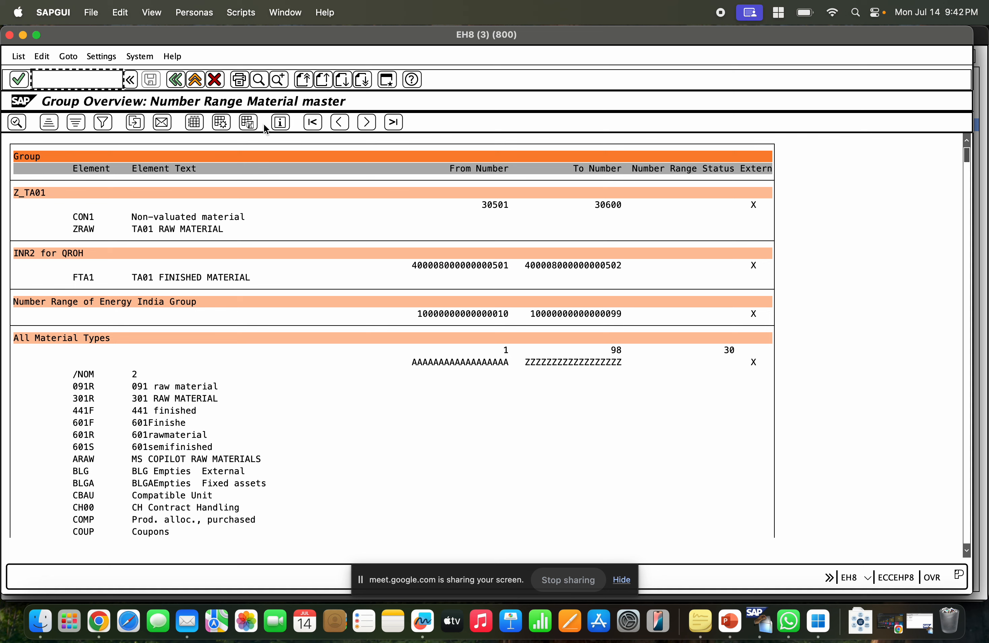
click(259, 79)
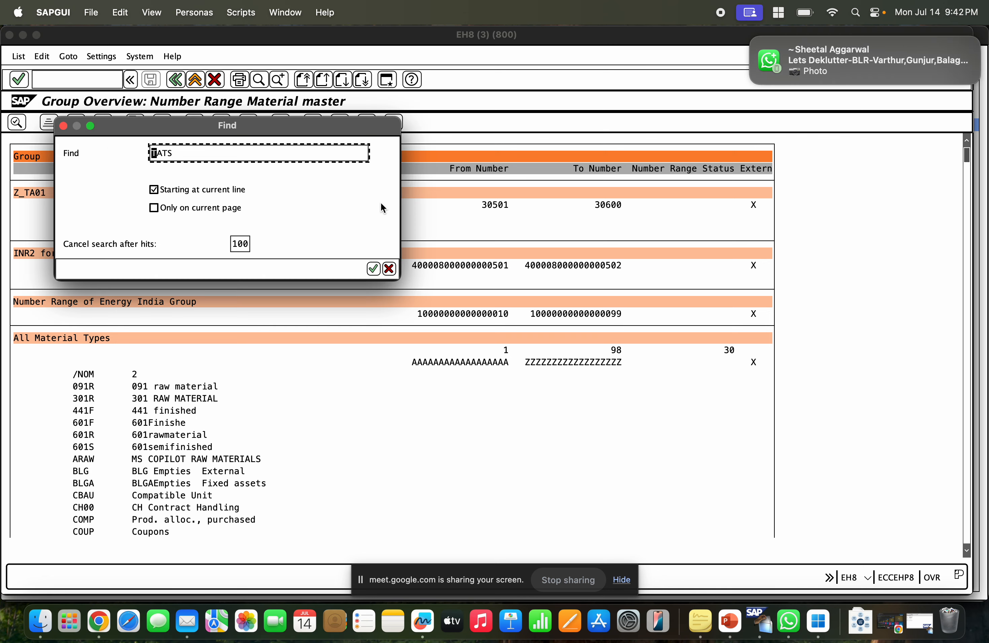
text(ZR)
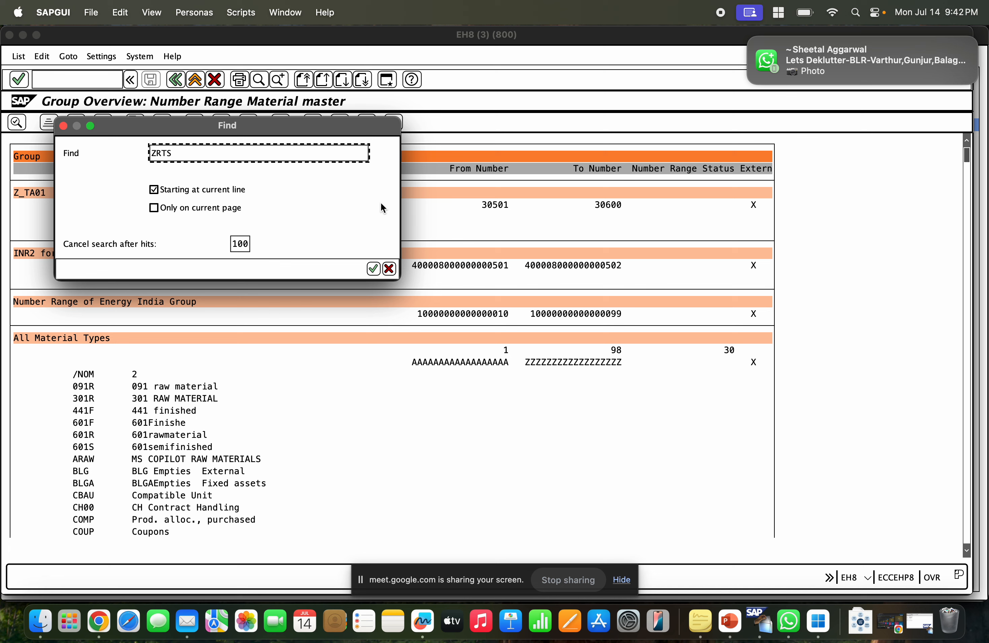
text(M)
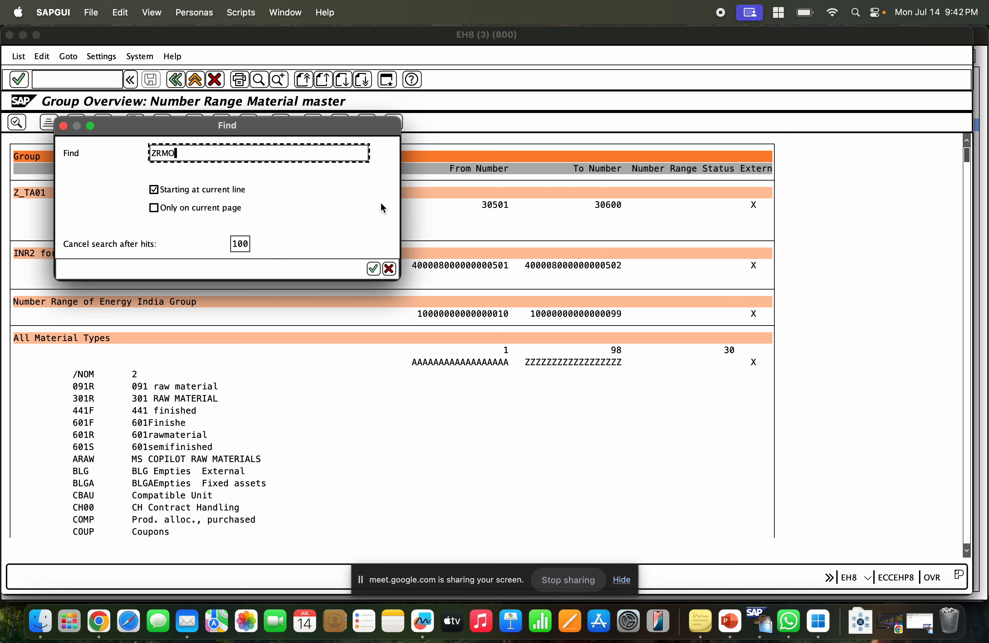
text(O)
key(Return)
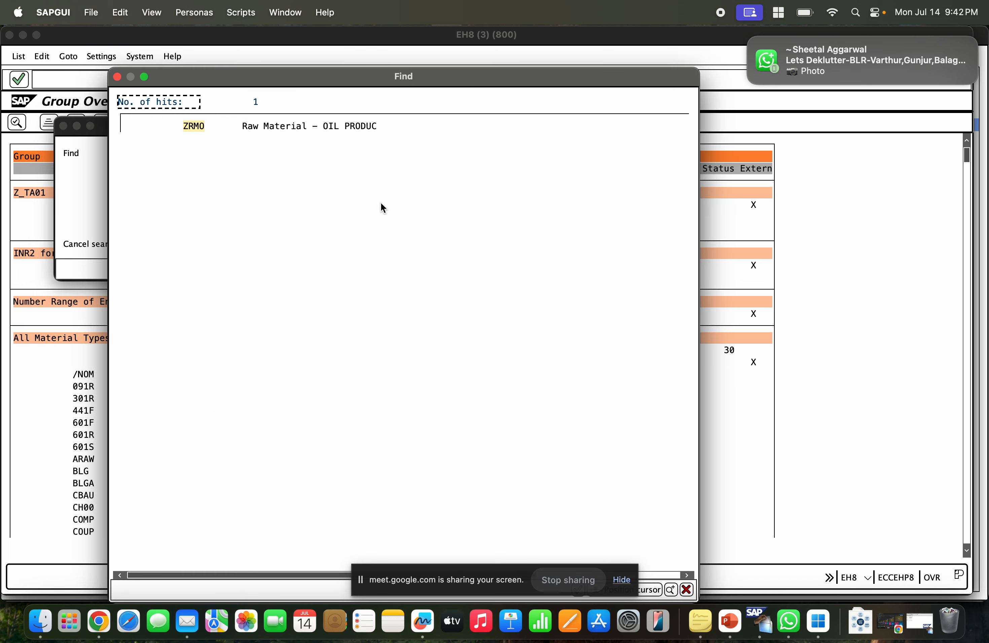
click(194, 126)
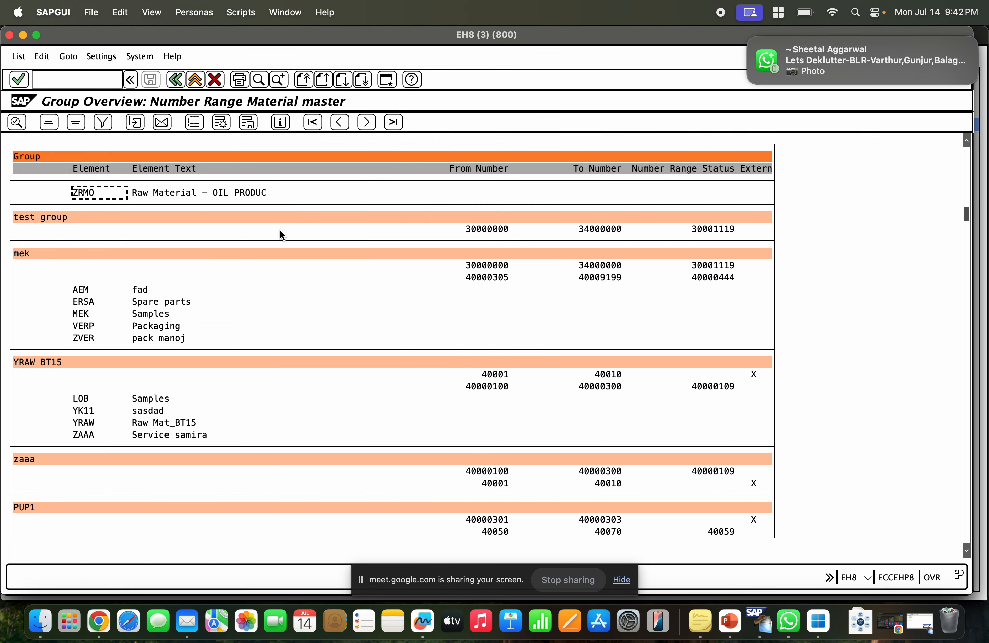
scroll(179, 221, down, 1)
scroll(145, 226, up, 3)
scroll(143, 229, up, 3)
click(57, 229)
click(486, 235)
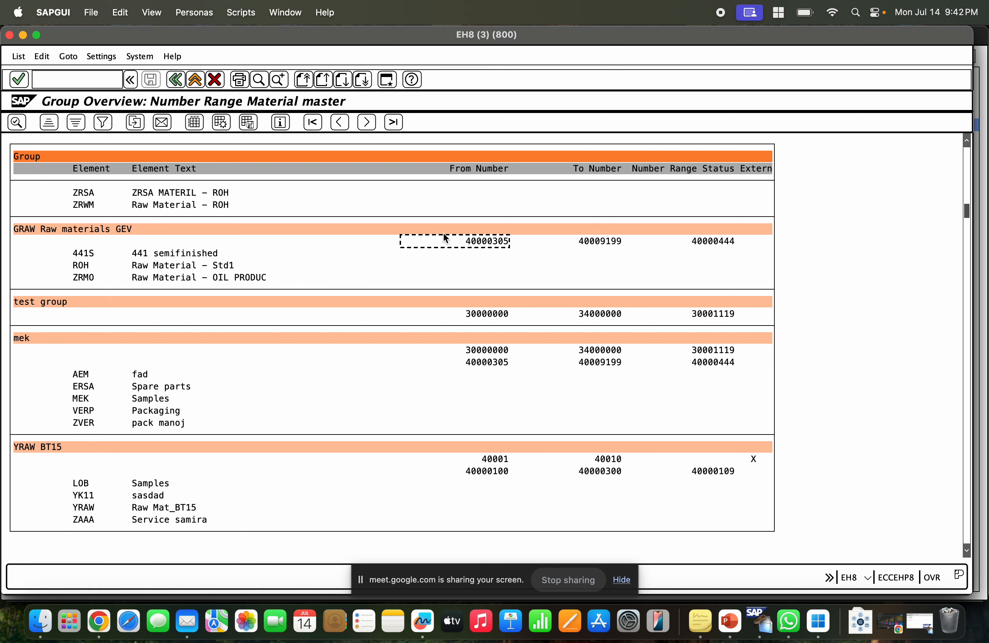
click(90, 277)
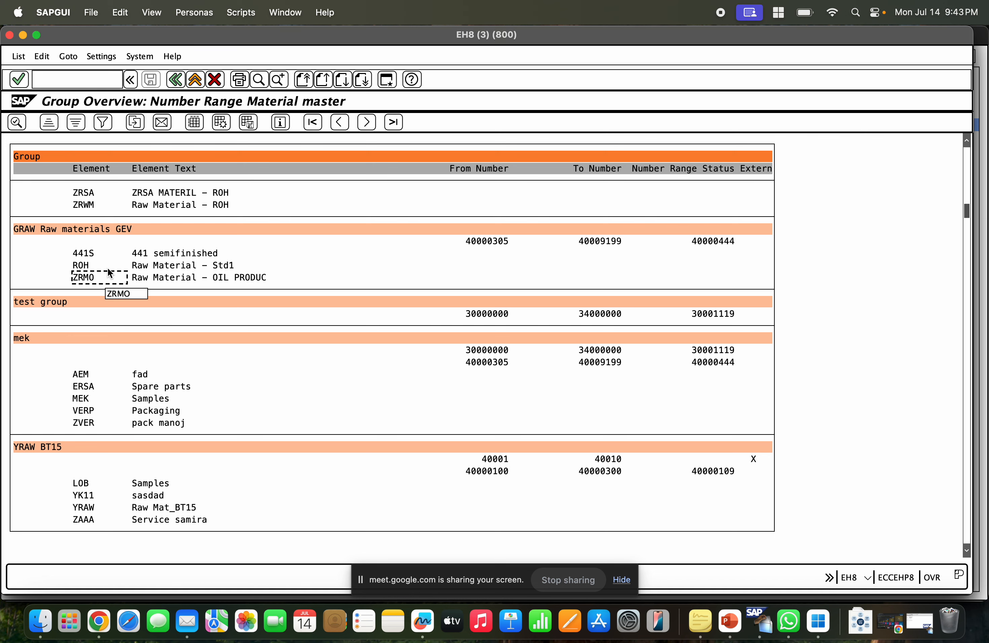
Assign material type ZRMO to the TATS_COMP number range group in group maintenance and save.
click(175, 79)
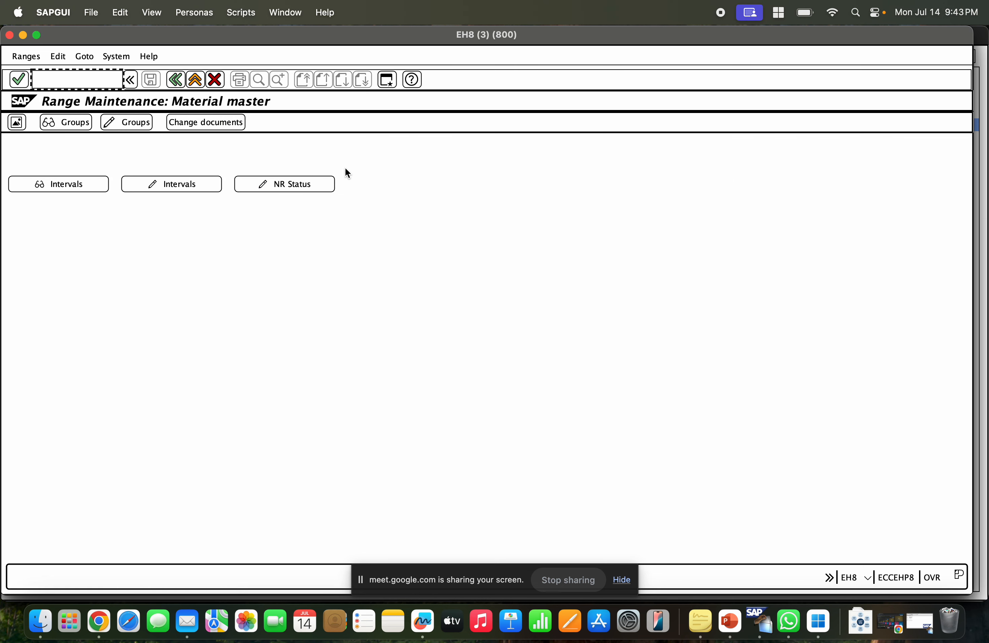
click(136, 122)
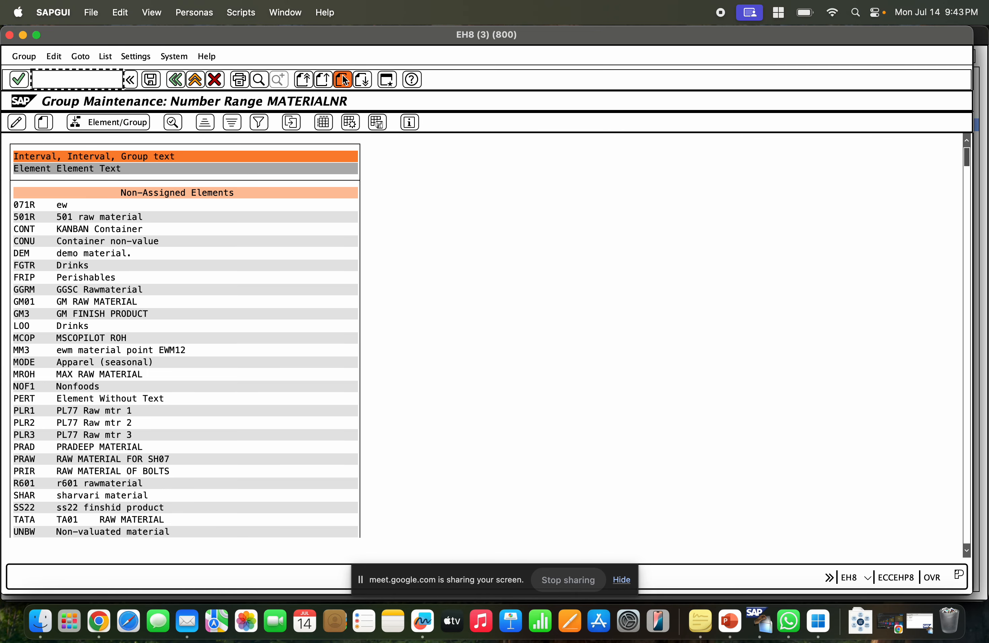
click(259, 79)
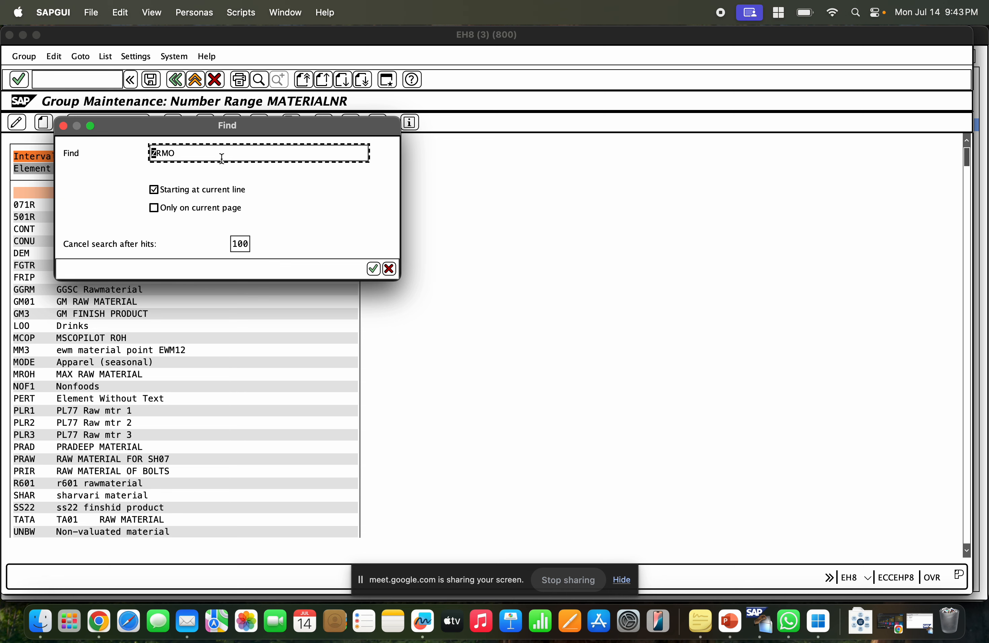
click(373, 268)
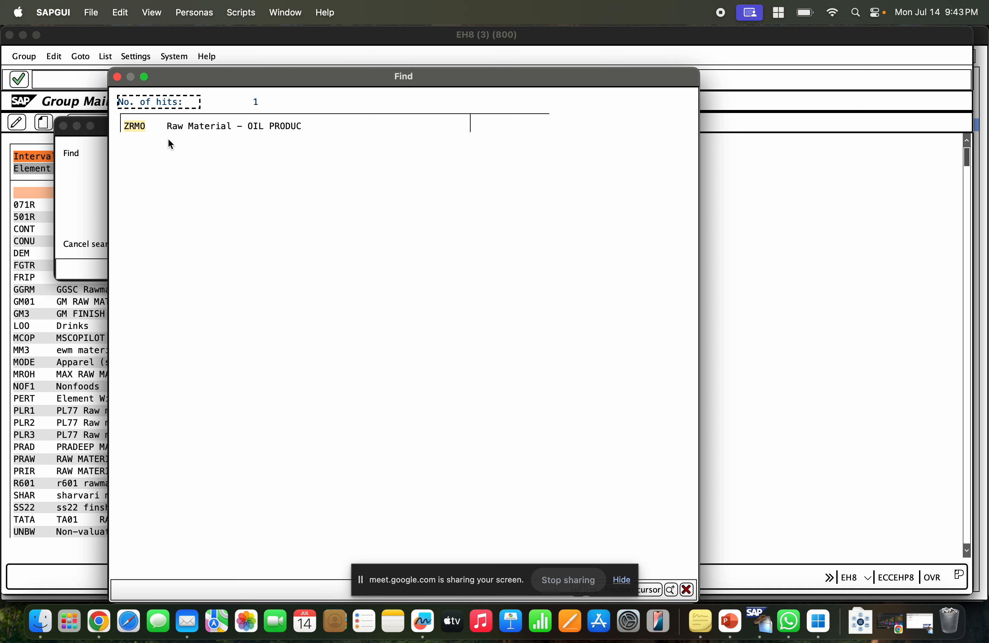
click(134, 127)
scroll(52, 196, down, 1)
scroll(52, 206, up, 3)
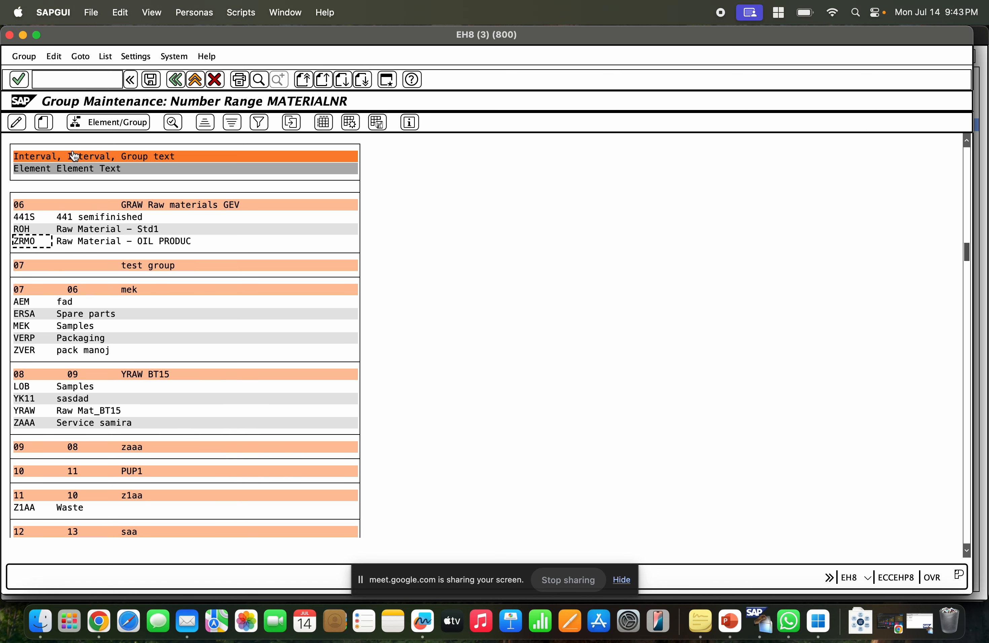
click(95, 125)
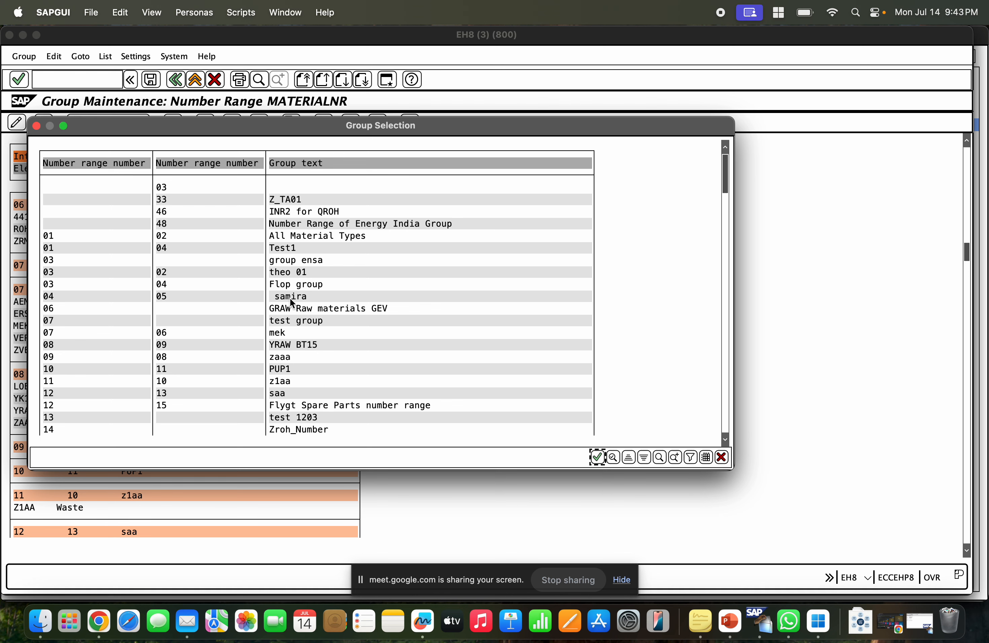
scroll(304, 307, down, 9)
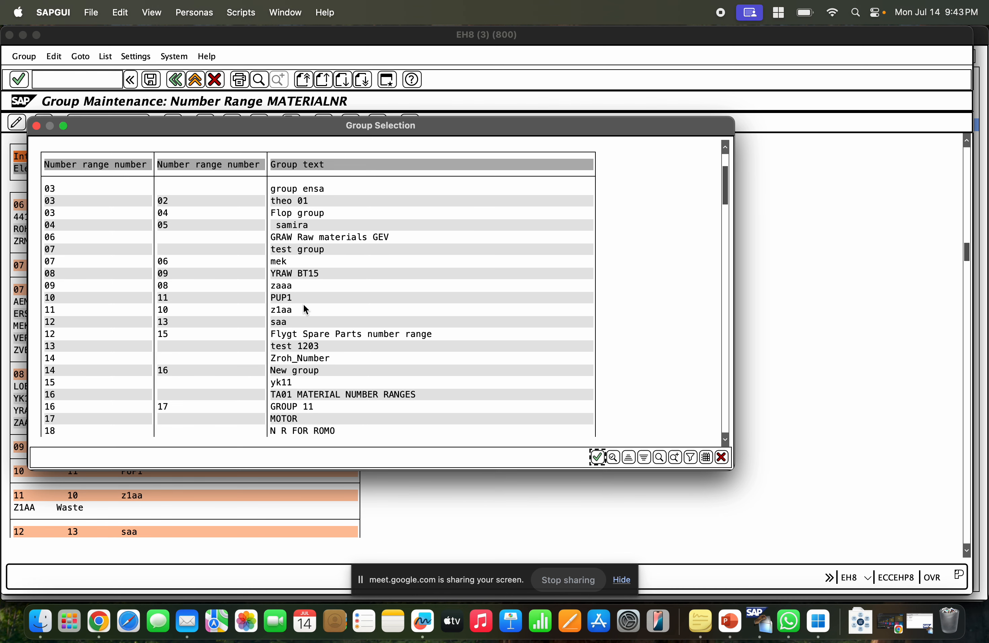
scroll(305, 307, down, 7)
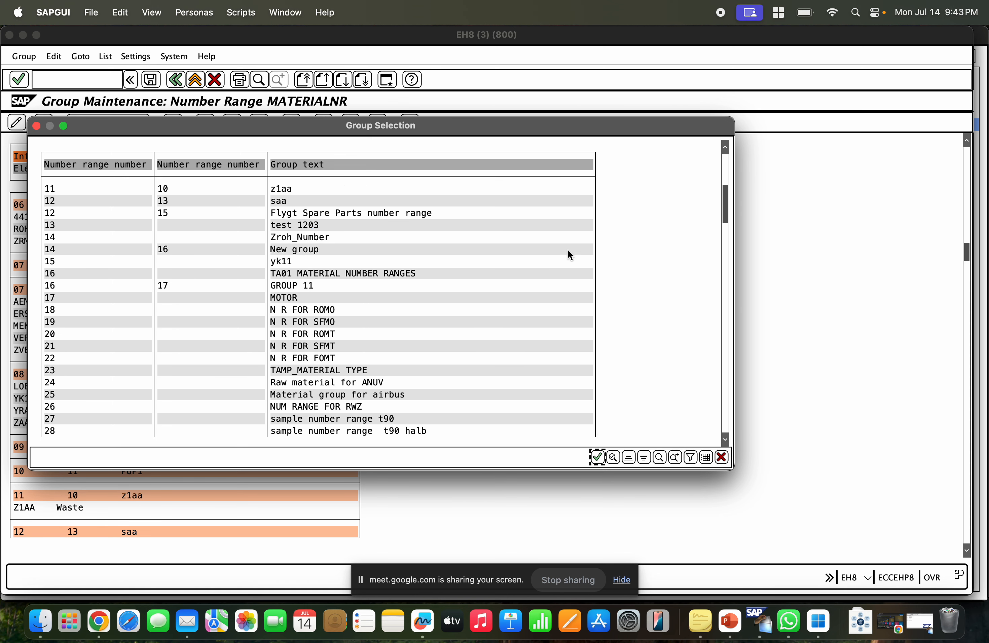
drag(726, 209, 725, 415)
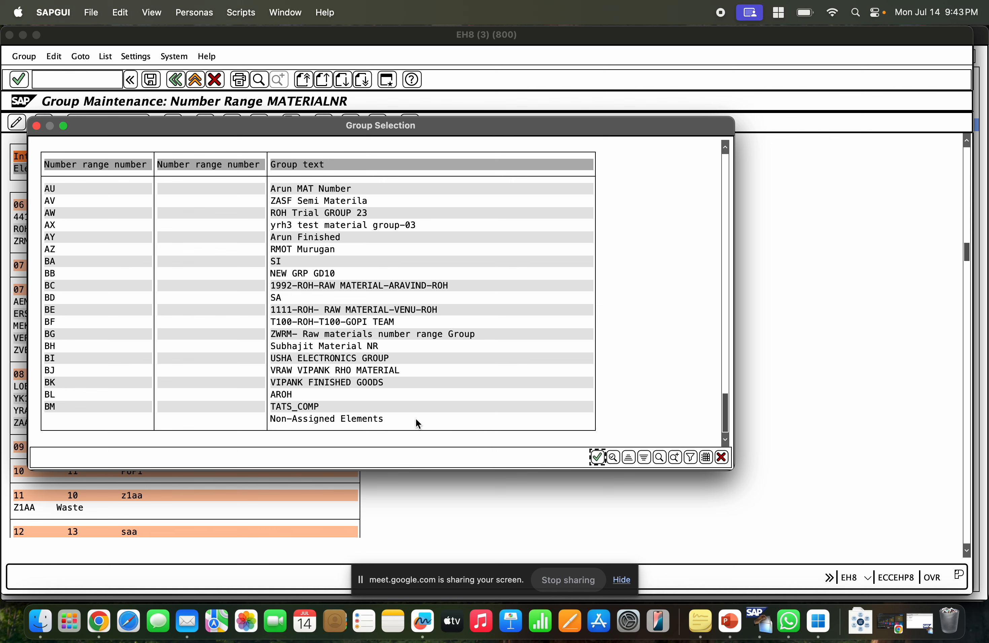
click(299, 405)
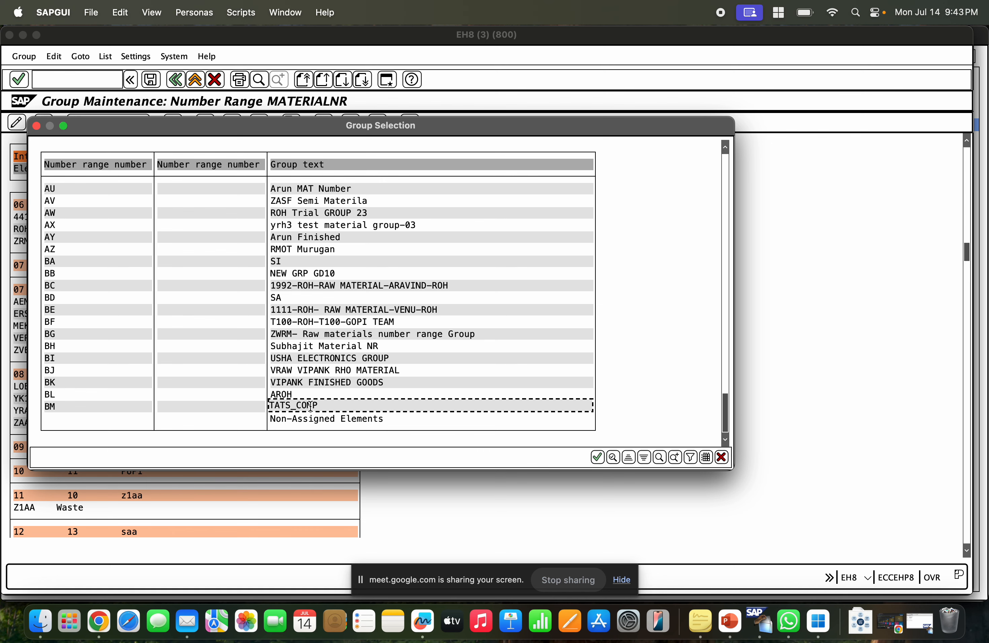
double_click(310, 405)
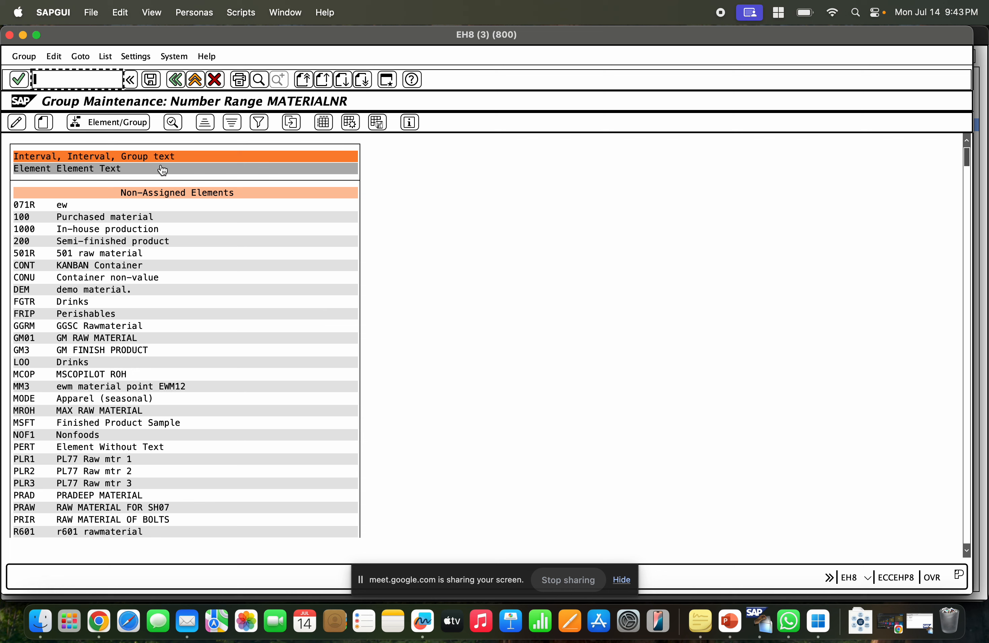
click(149, 79)
Search group maintenance for ZRMO and check which group it now sits under.
scroll(348, 241, down, 2)
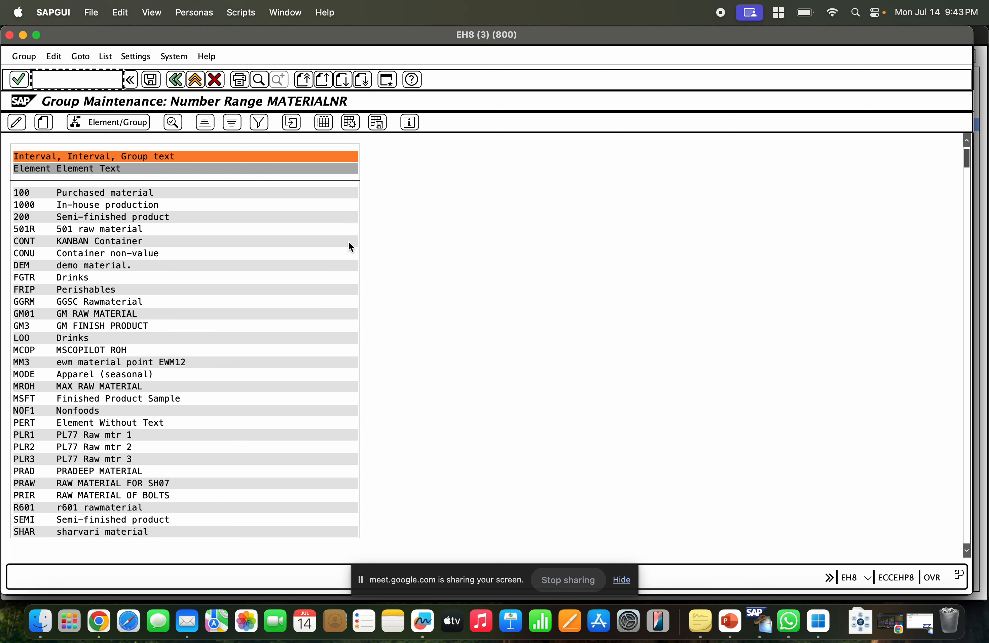
scroll(347, 239, up, 2)
scroll(349, 244, down, 5)
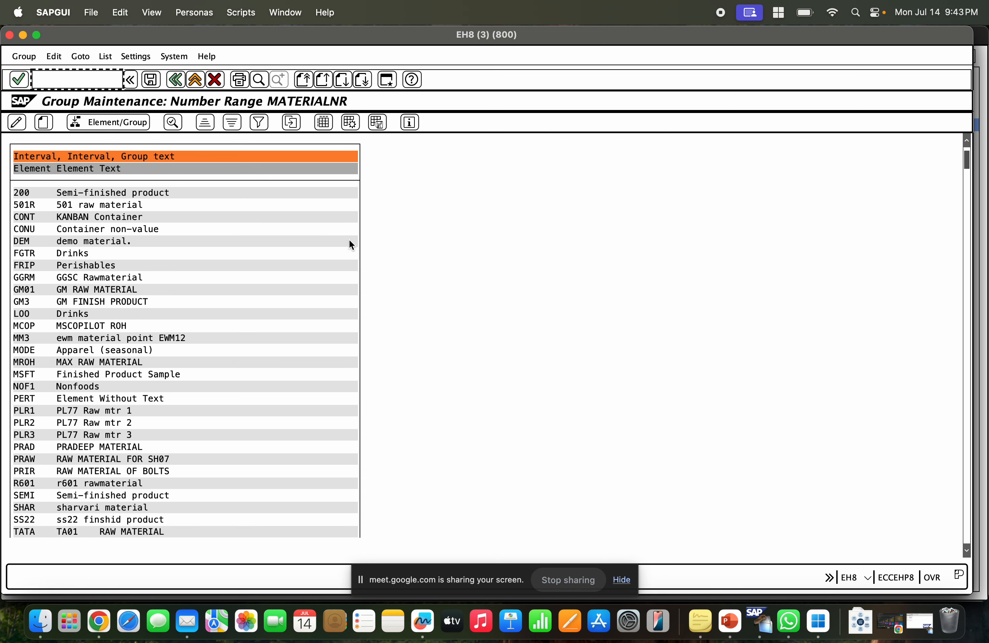
click(259, 79)
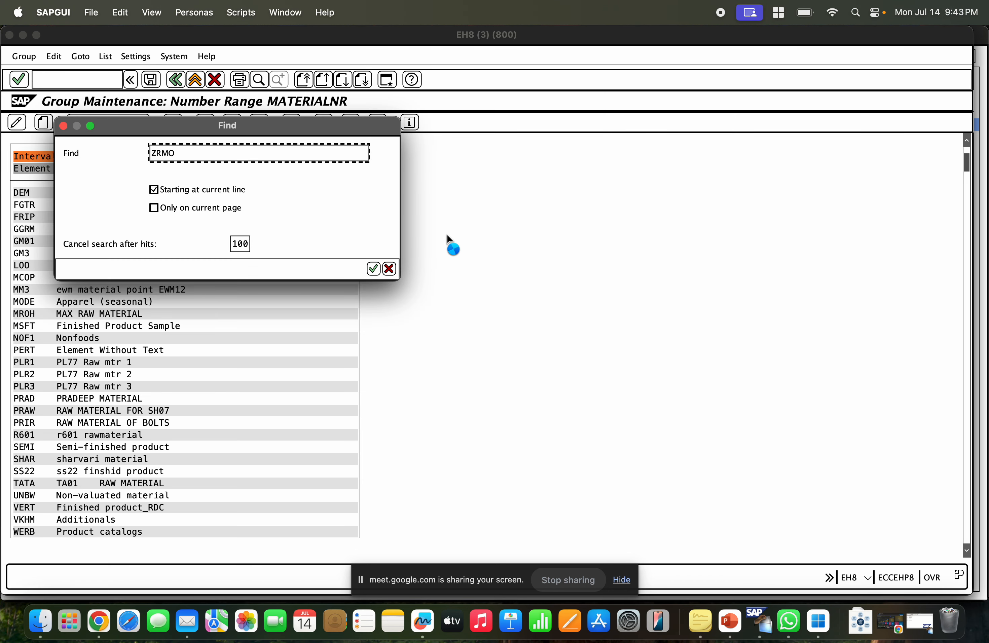
key(Return)
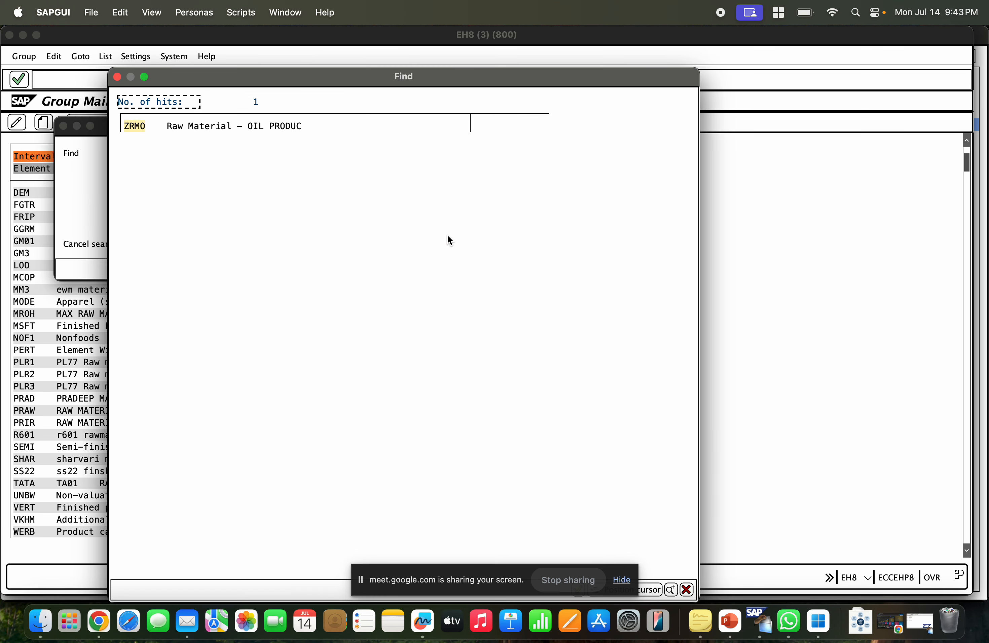
click(145, 127)
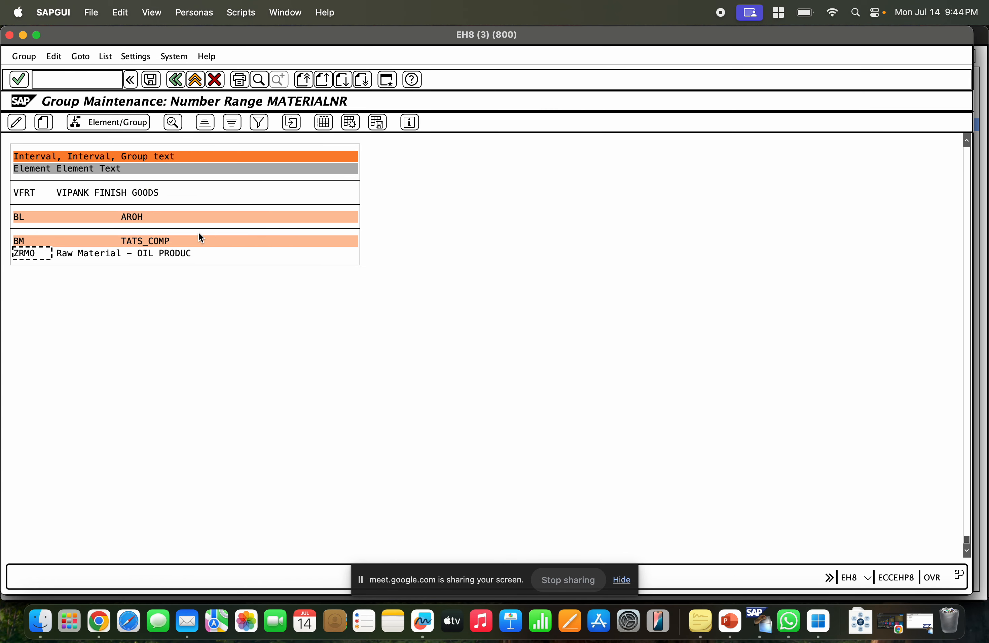
click(152, 240)
click(48, 261)
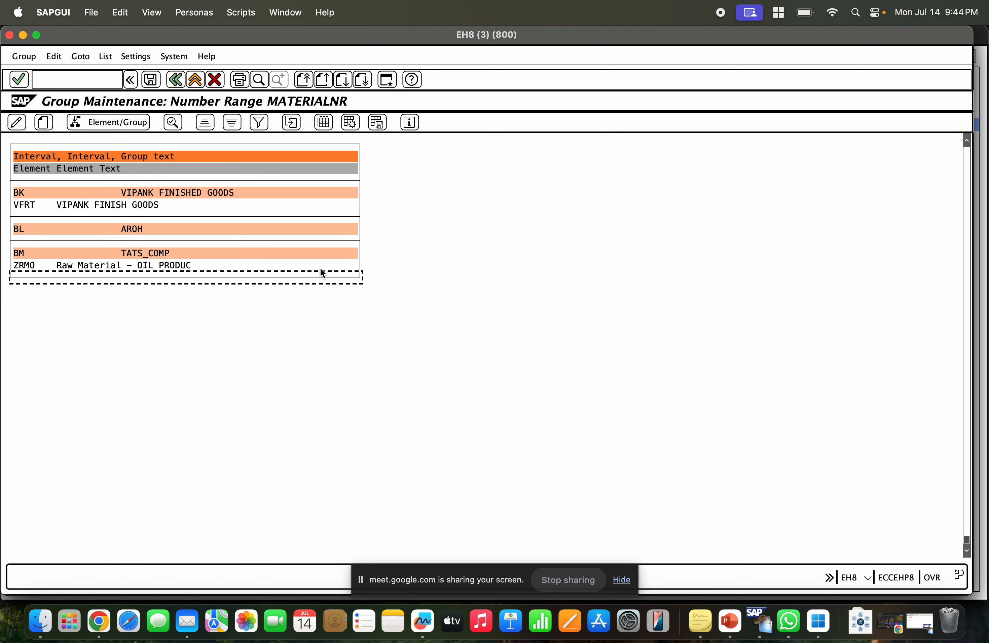
click(169, 262)
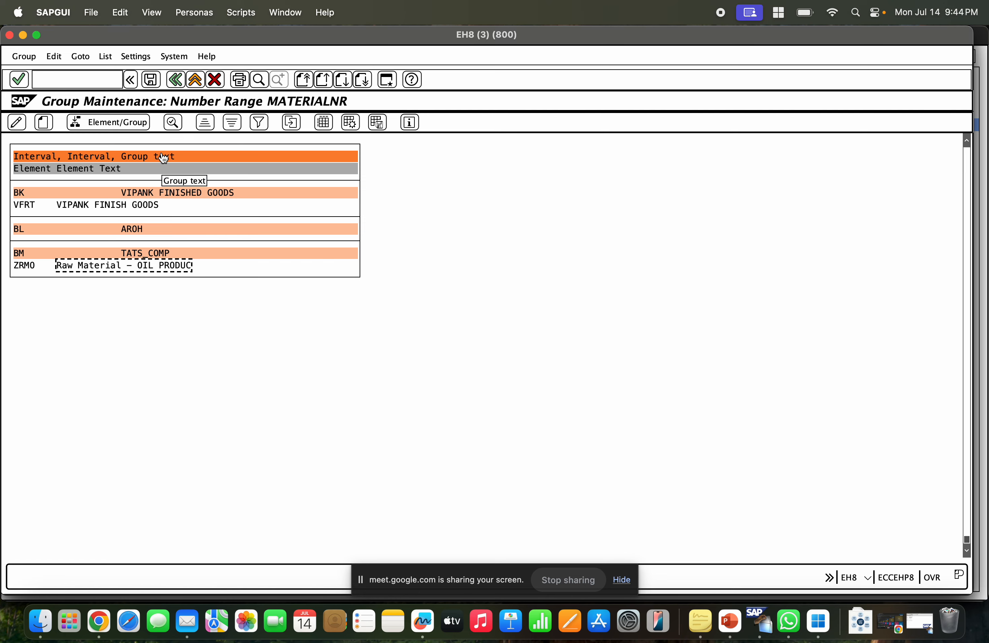
Open the group overview, search for ZRMO and inspect the interval of its group.
click(178, 77)
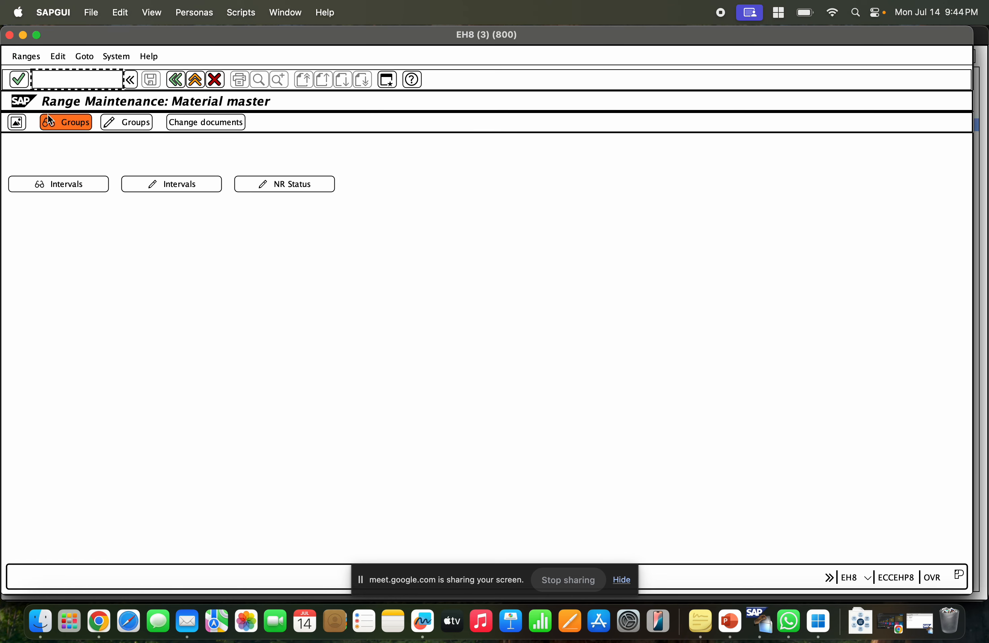
click(13, 128)
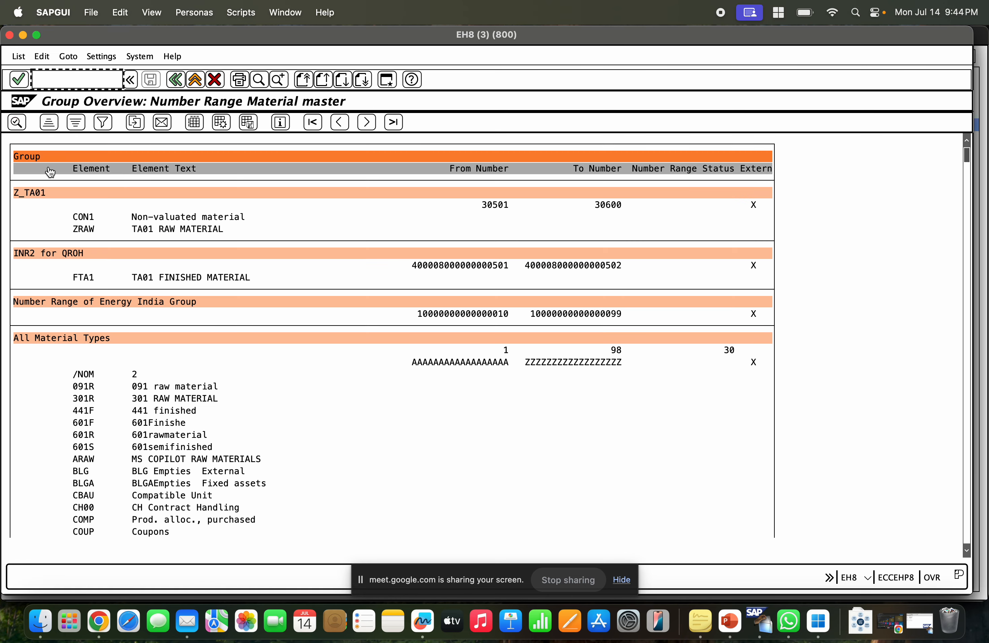
click(258, 79)
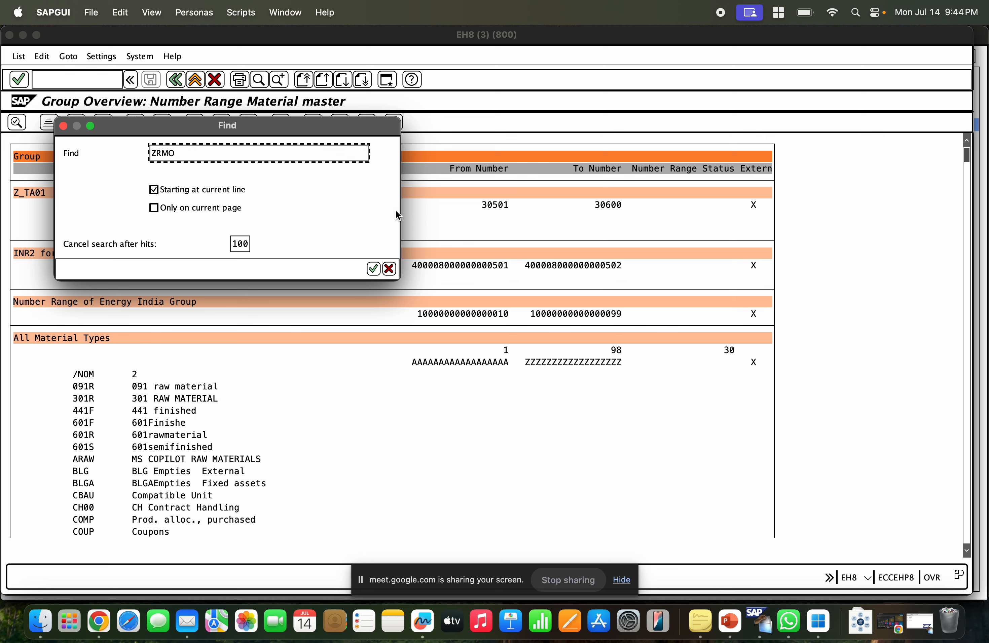
key(Return)
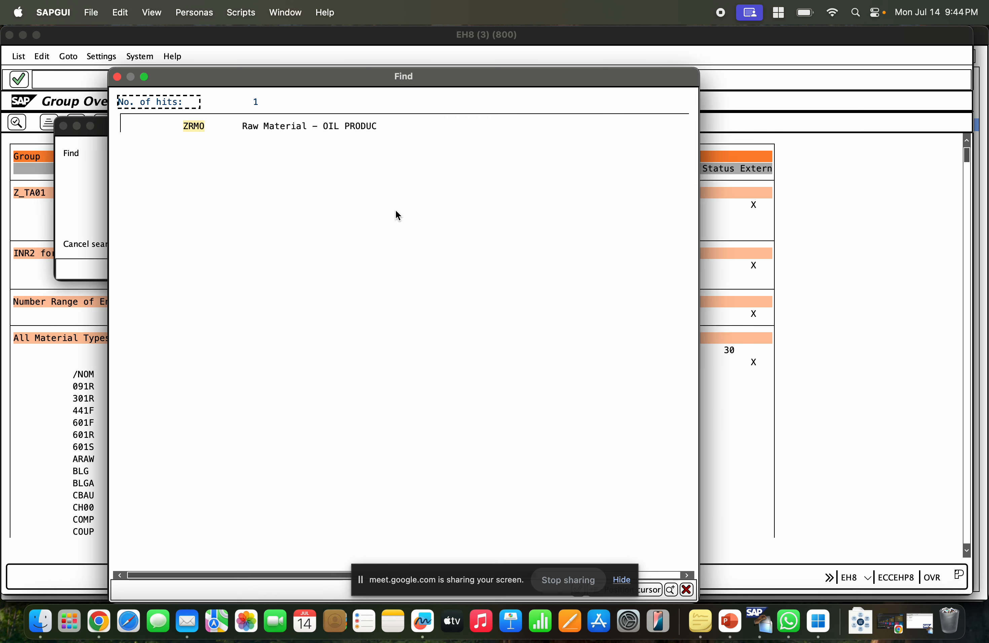
click(189, 126)
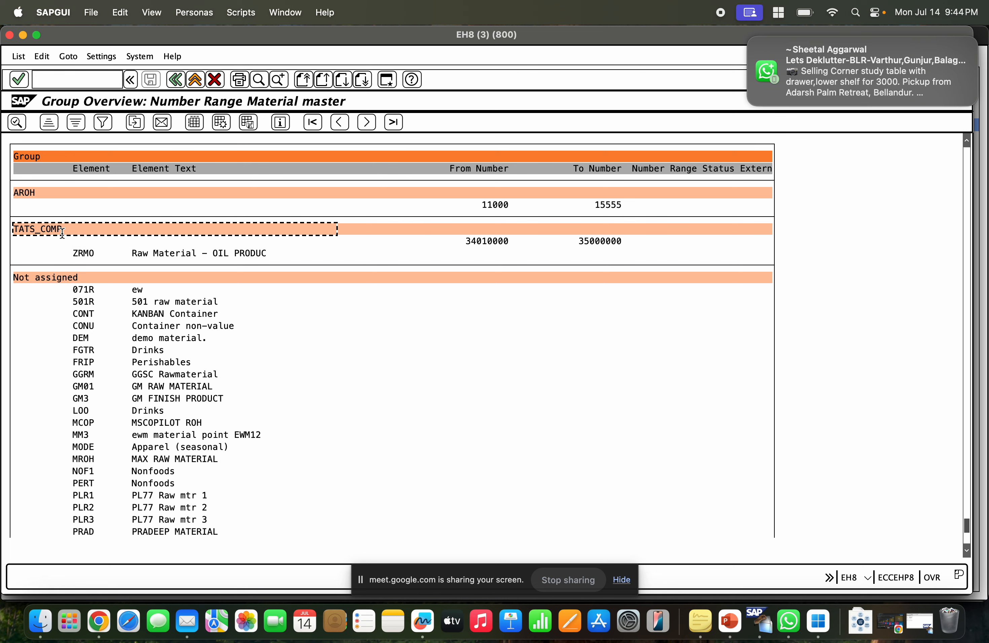
click(480, 242)
click(604, 242)
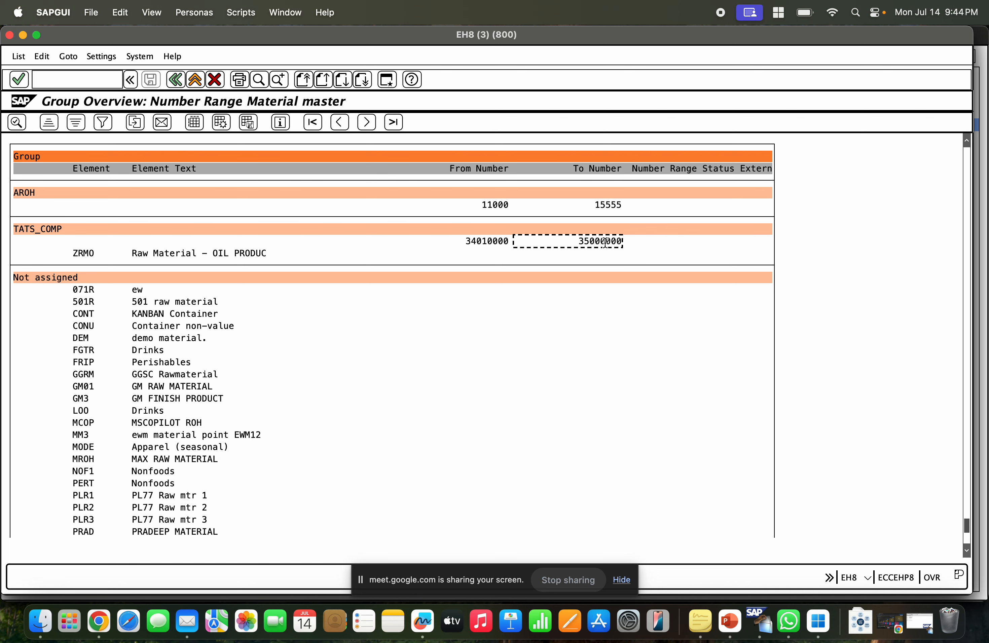
Return to the IMG and reopen Define Number Ranges for Each Material Type.
click(182, 77)
click(182, 76)
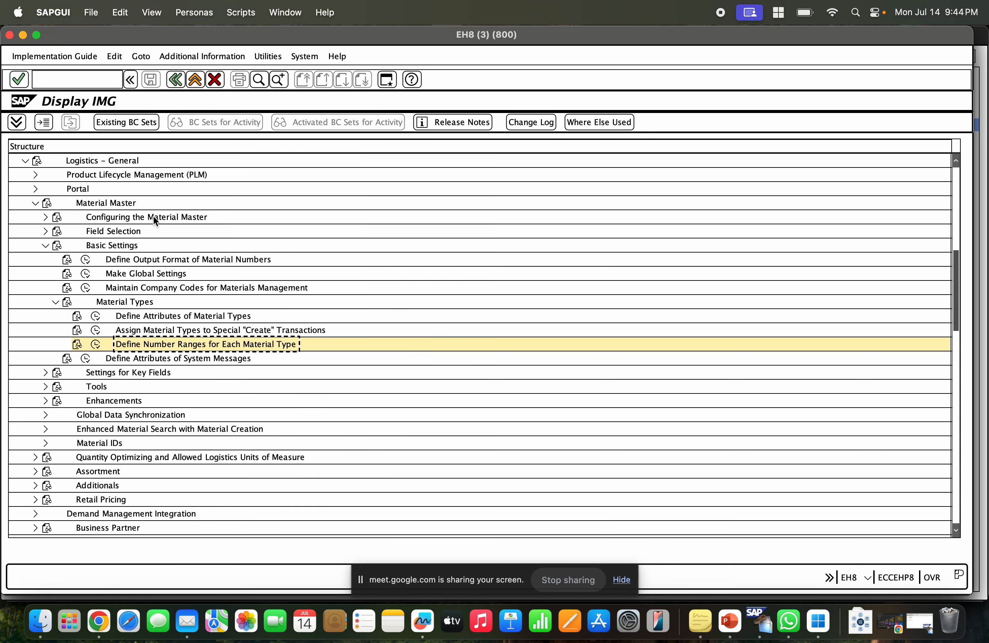
click(97, 344)
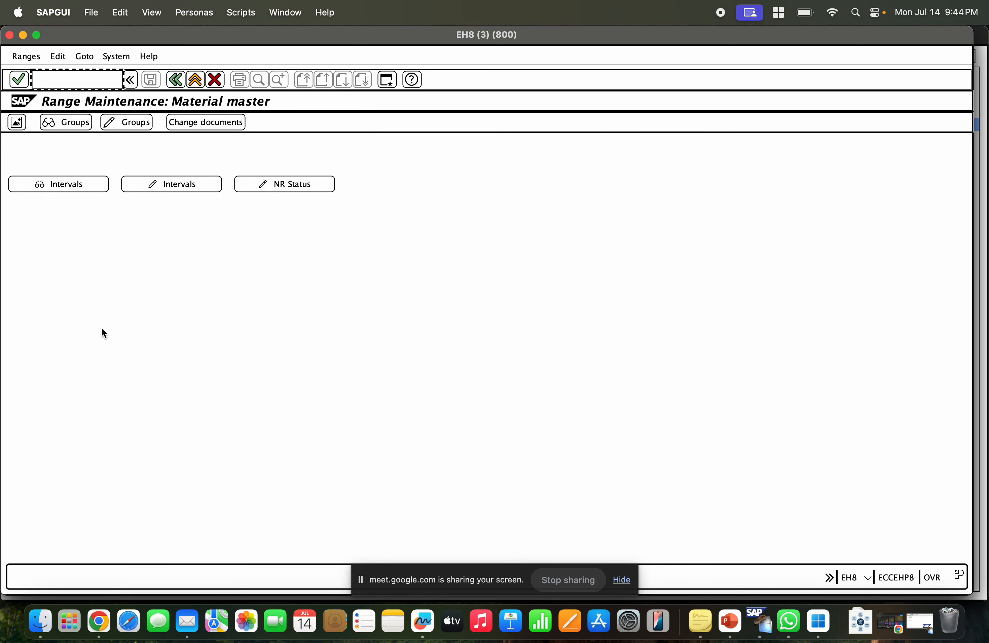
click(122, 124)
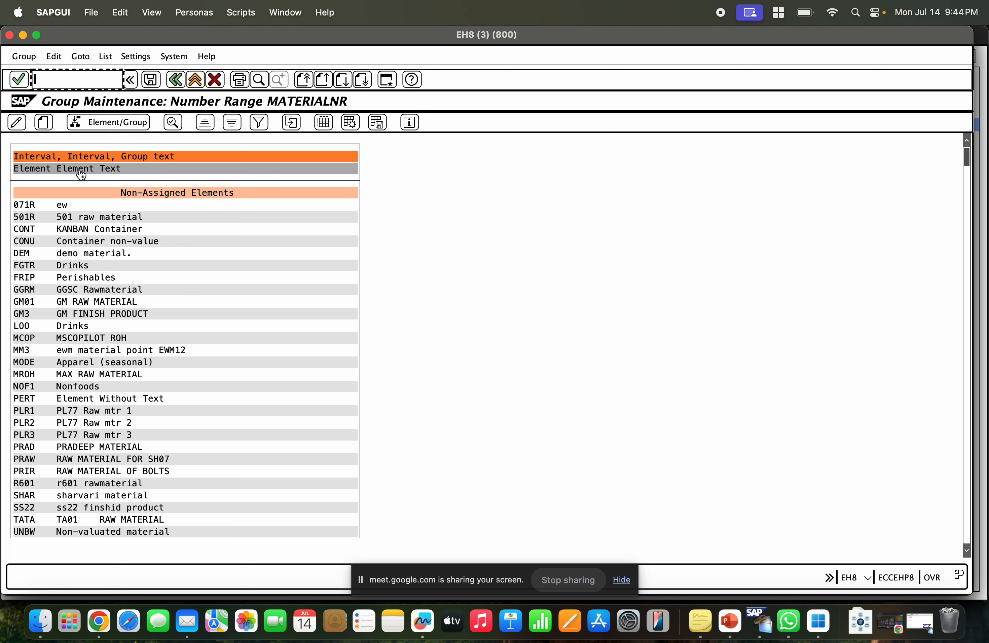
click(44, 122)
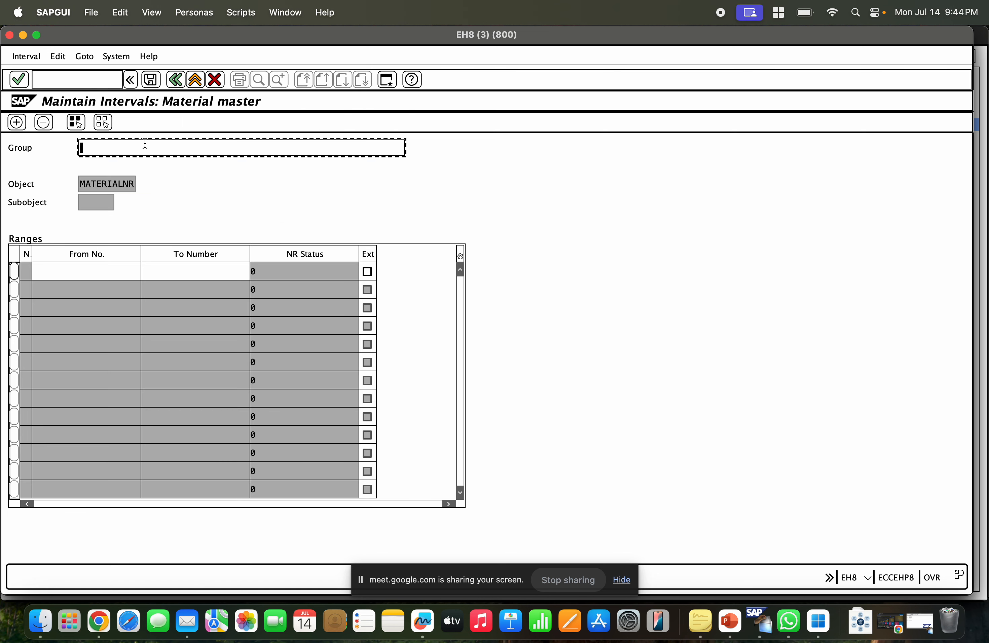
click(14, 271)
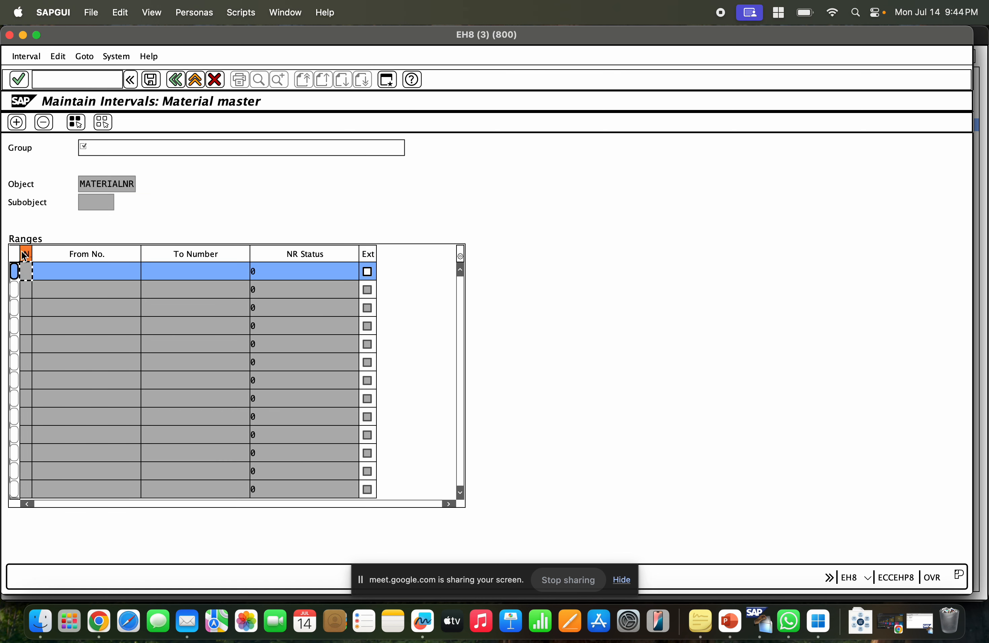
click(26, 57)
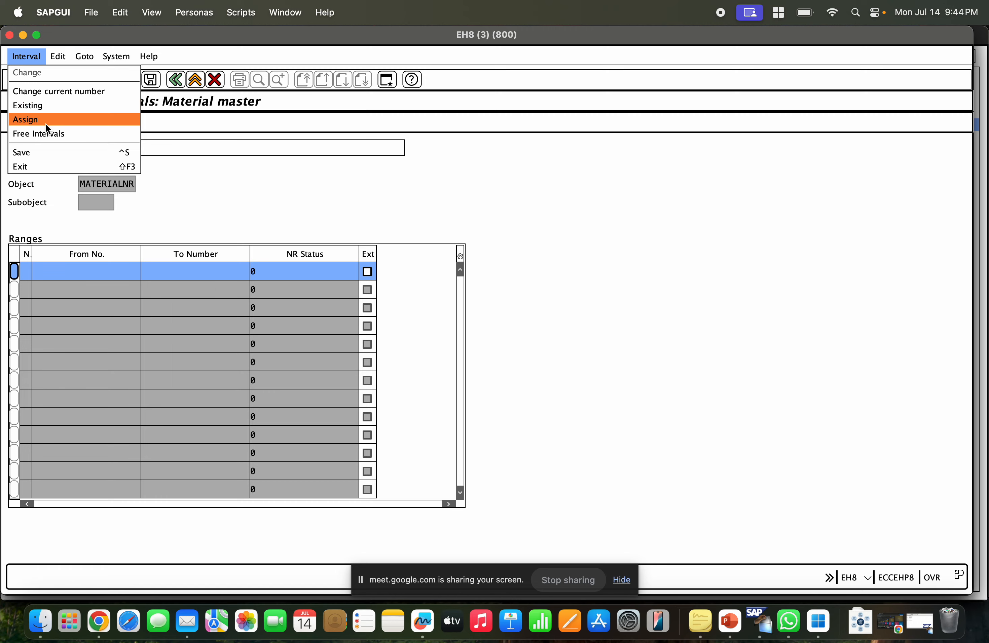
click(204, 175)
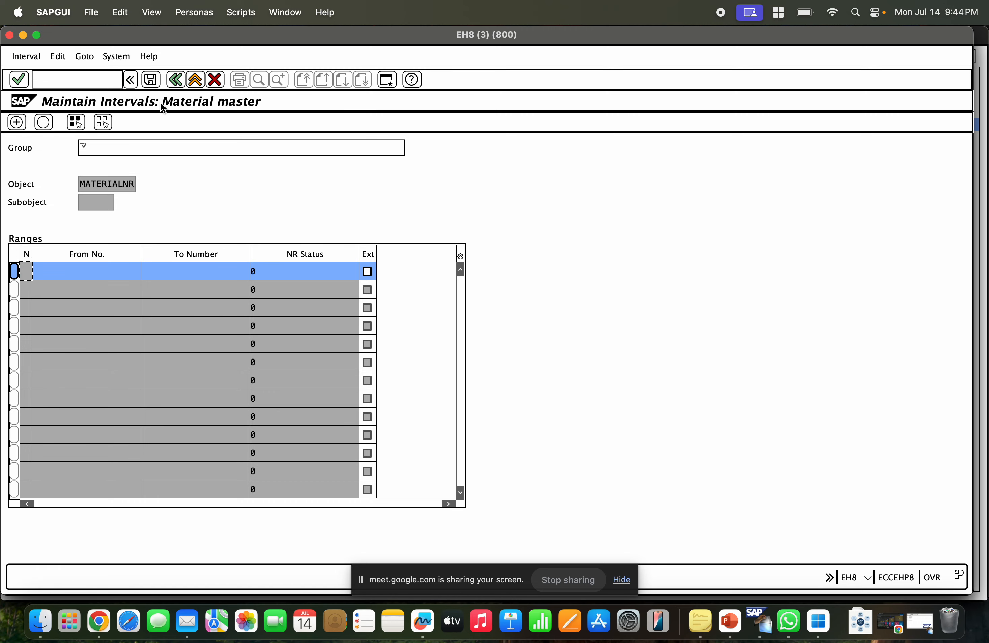
click(174, 81)
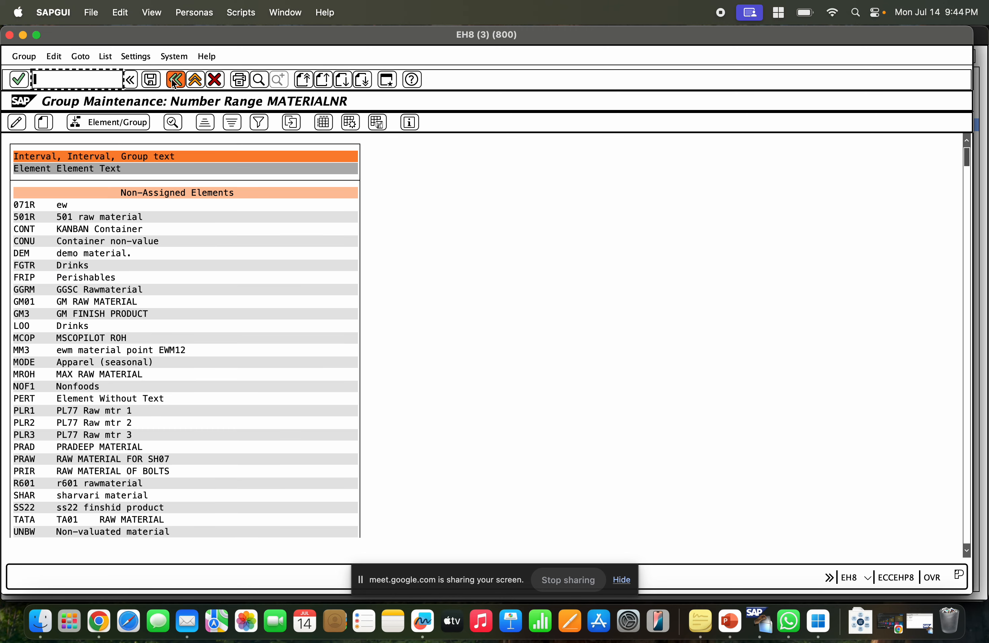
click(174, 80)
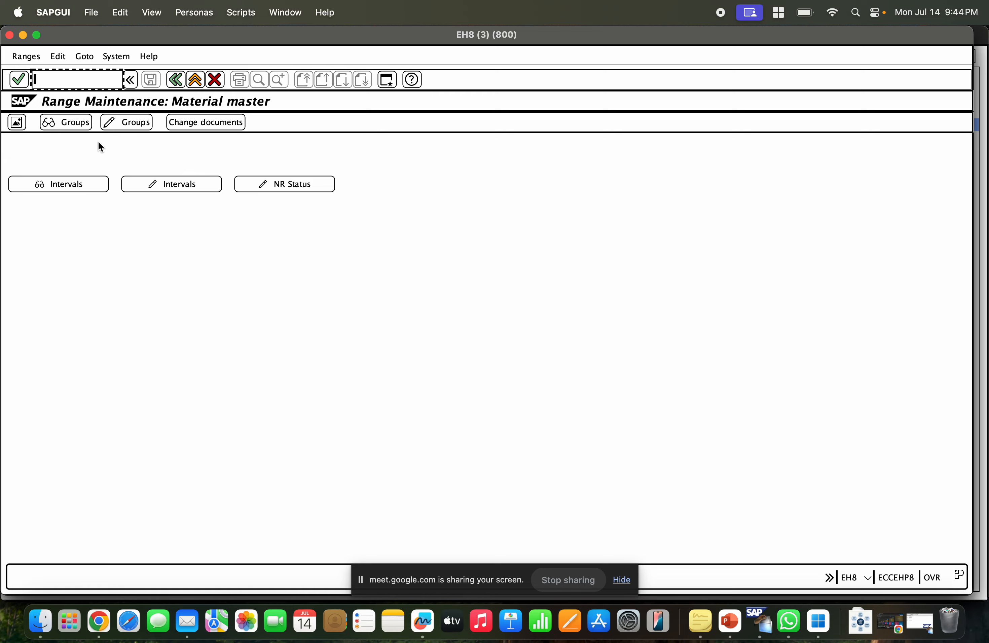
Open group maintenance and search for material type ZRMO.
click(130, 125)
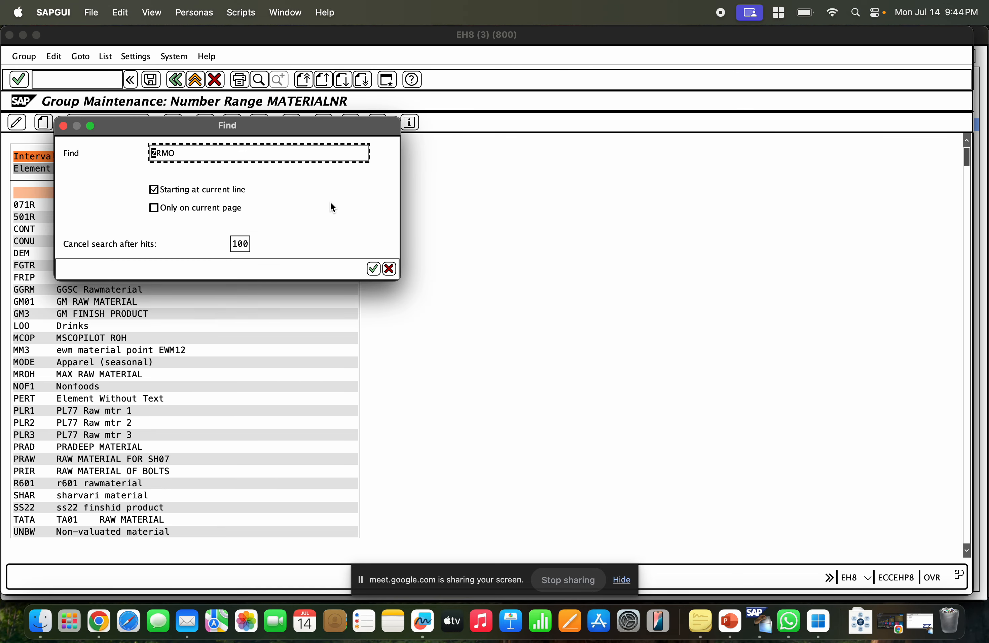
key(Return)
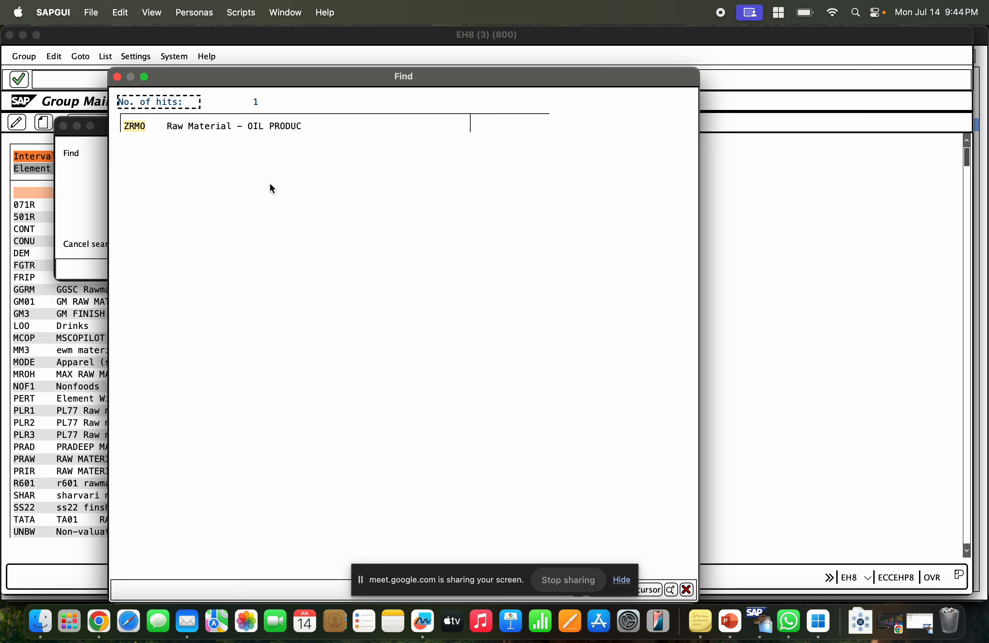
click(143, 127)
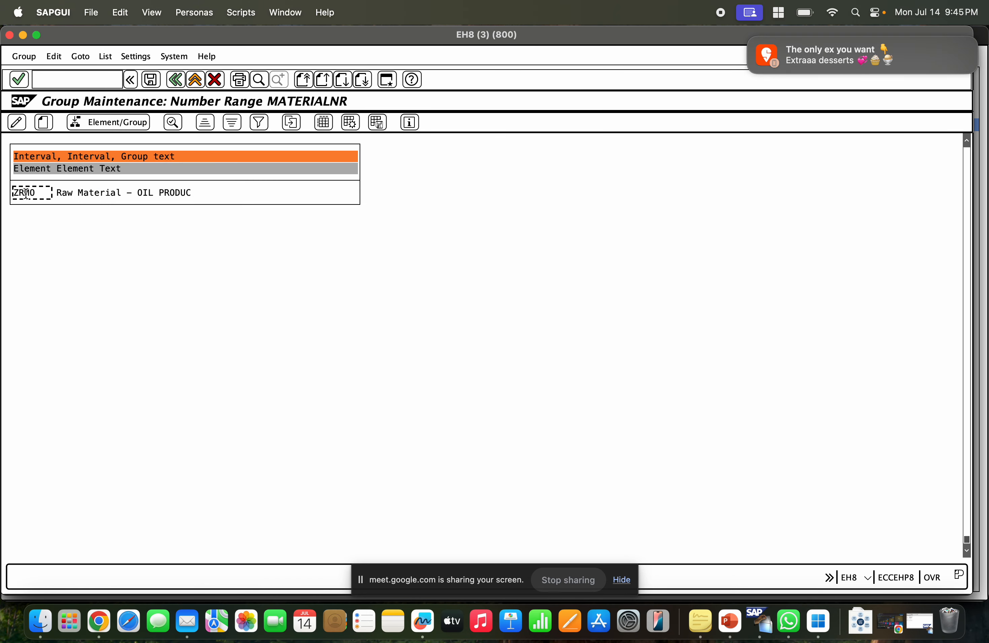
click(104, 121)
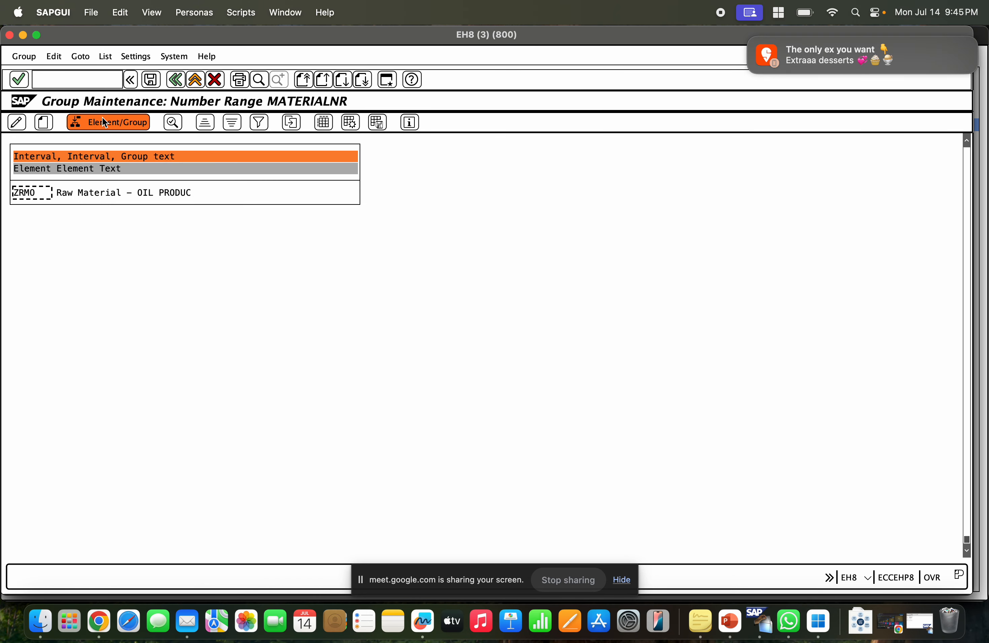
click(104, 122)
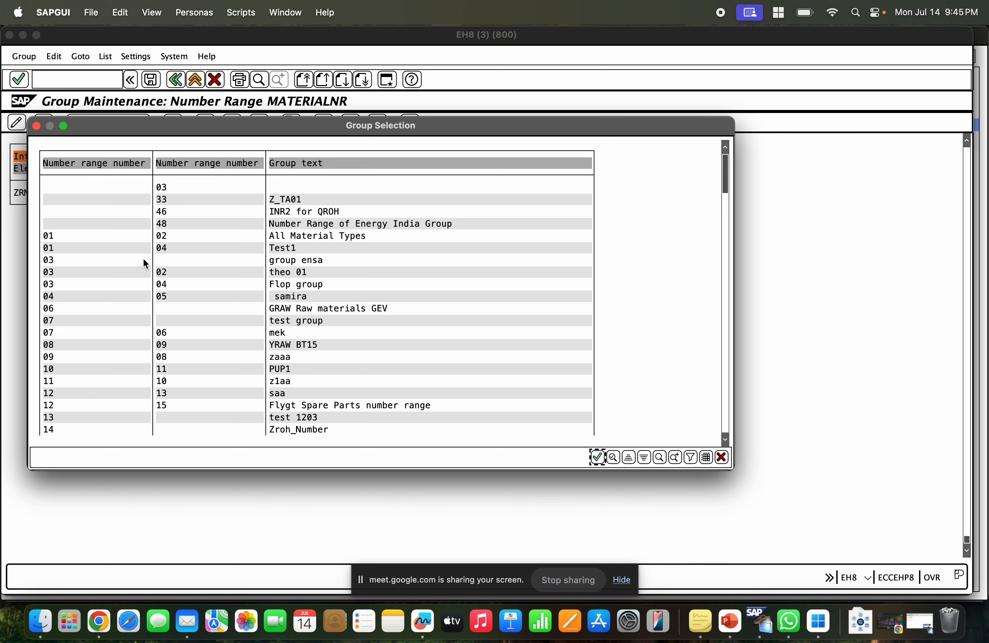
scroll(424, 293, down, 5)
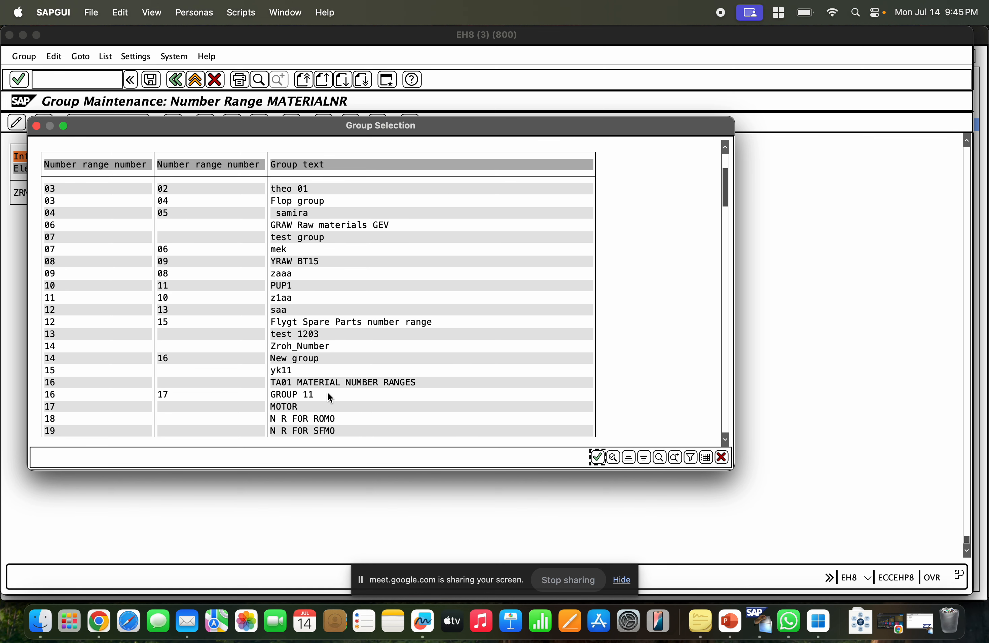
click(724, 461)
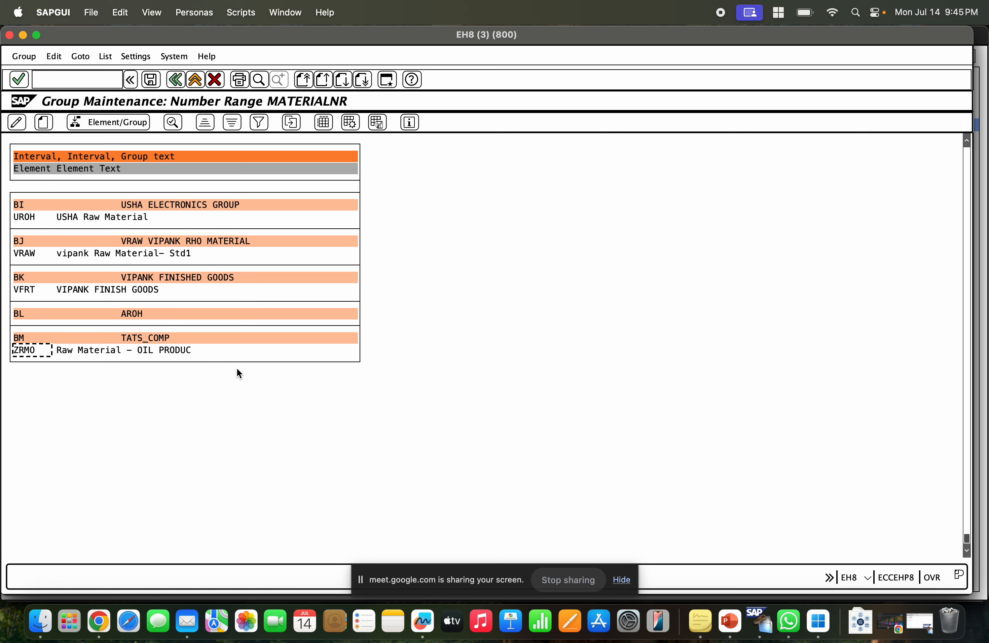
Examine the number range group overview, including the TATS_COMP group interval and the not-assigned material types.
click(179, 80)
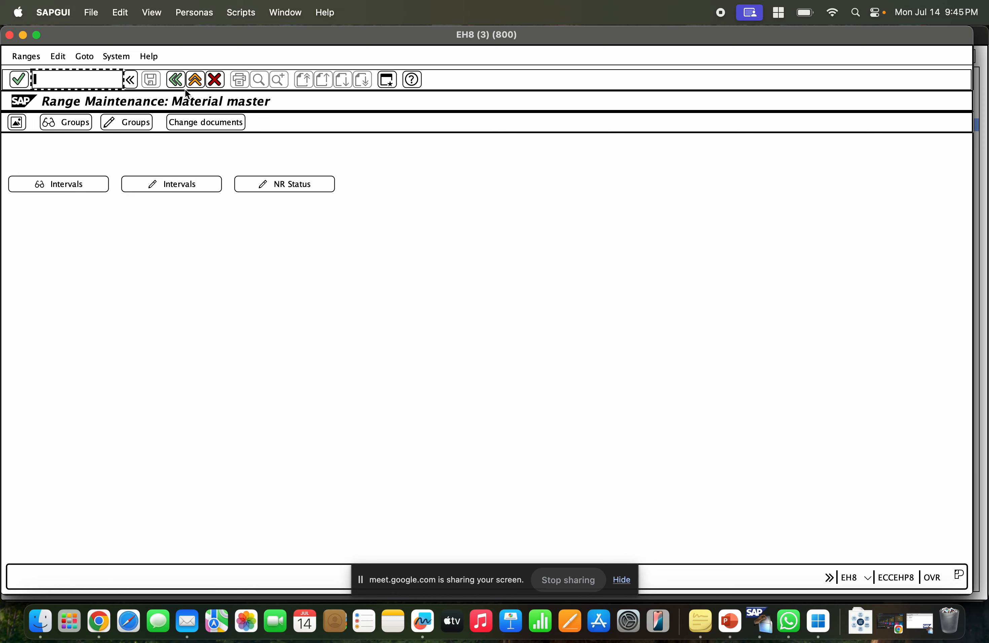
click(71, 121)
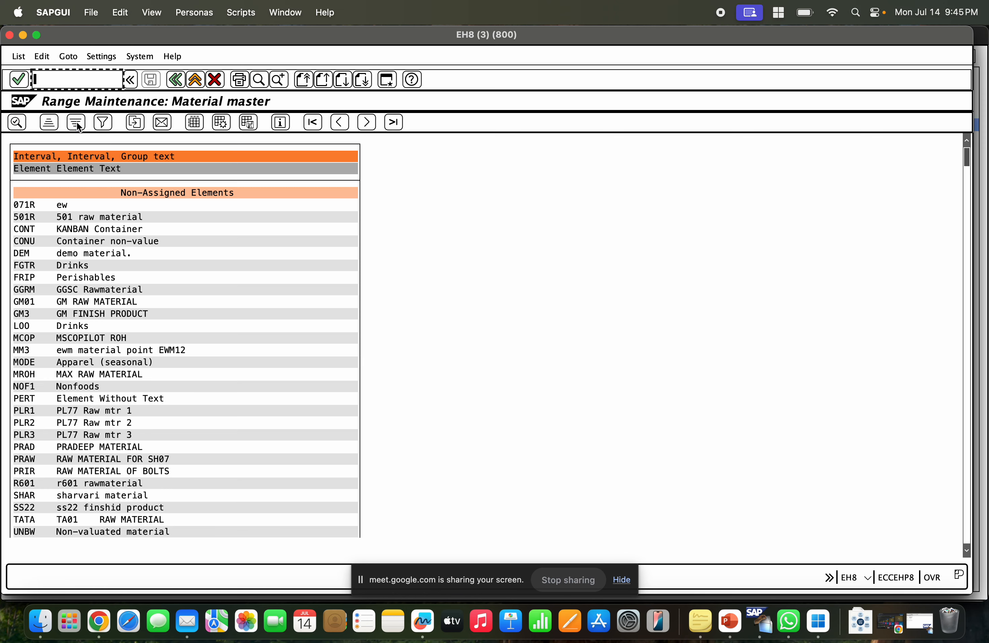
click(170, 82)
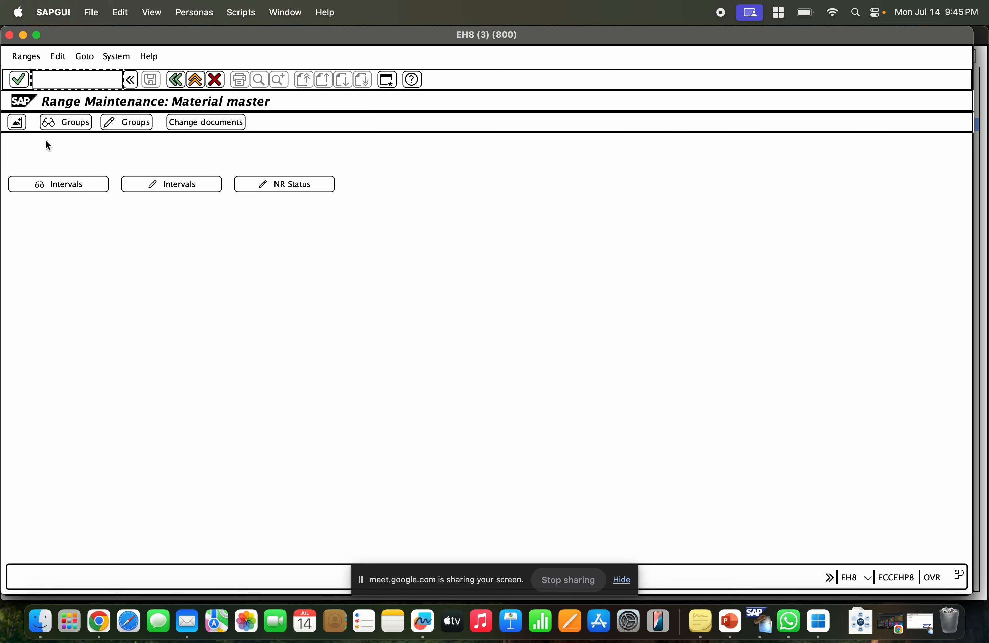
click(17, 122)
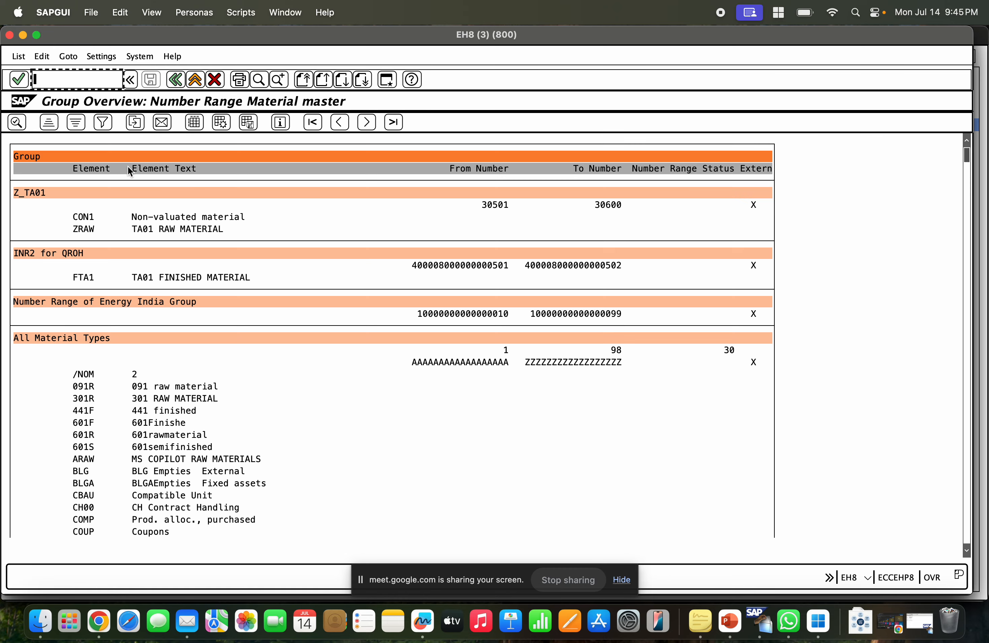
click(967, 174)
drag(967, 174, 966, 486)
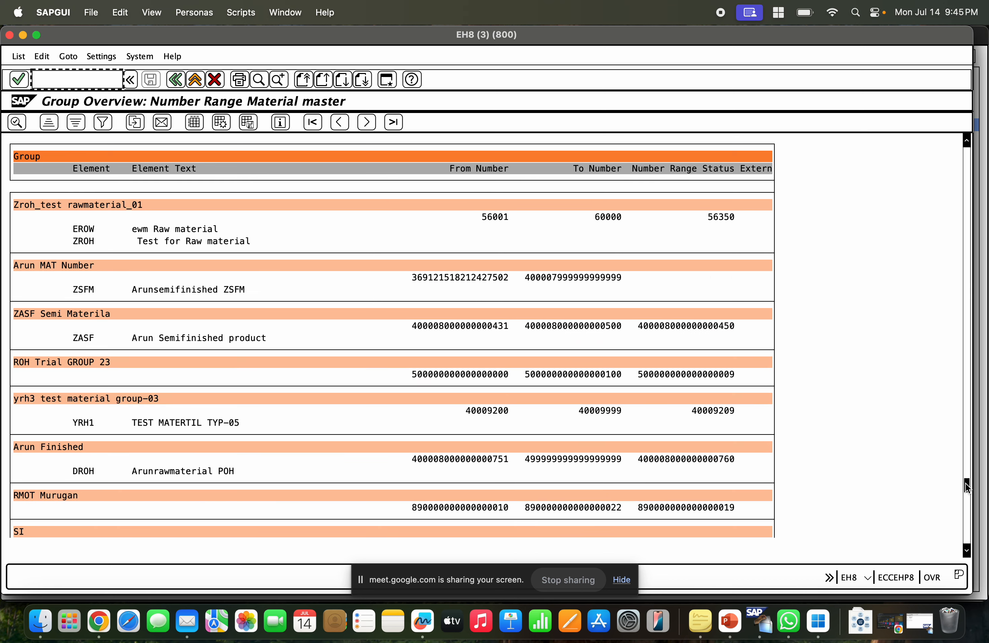
drag(966, 485, 966, 536)
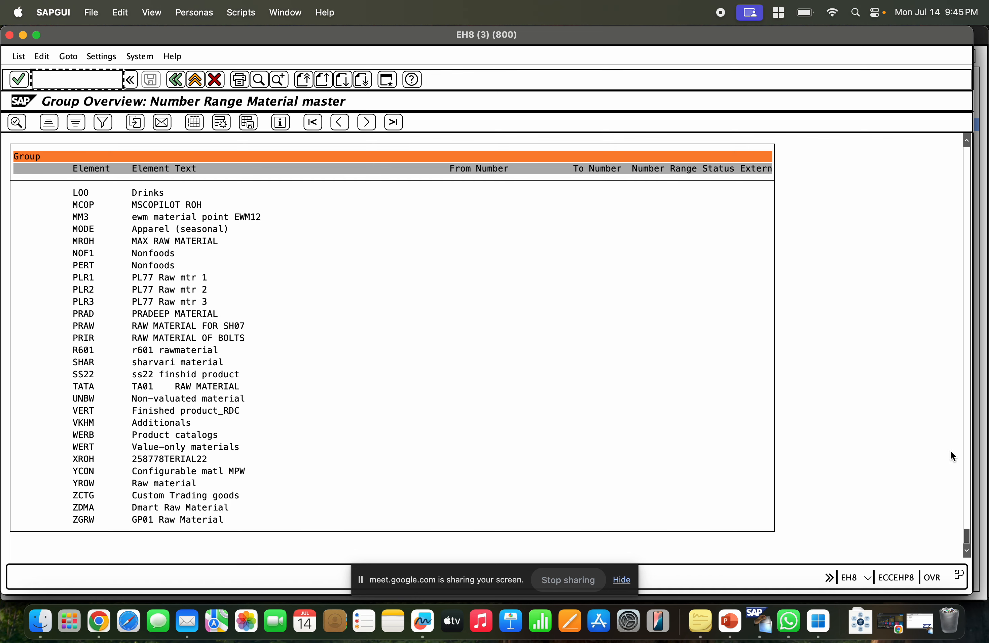
drag(966, 536, 965, 511)
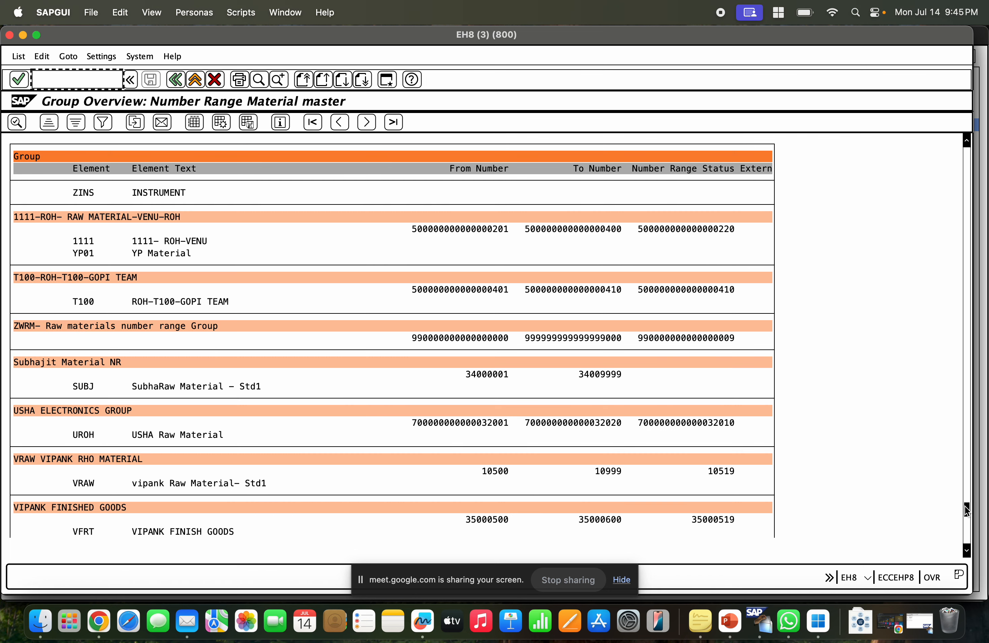
scroll(903, 482, up, 3)
scroll(910, 484, down, 5)
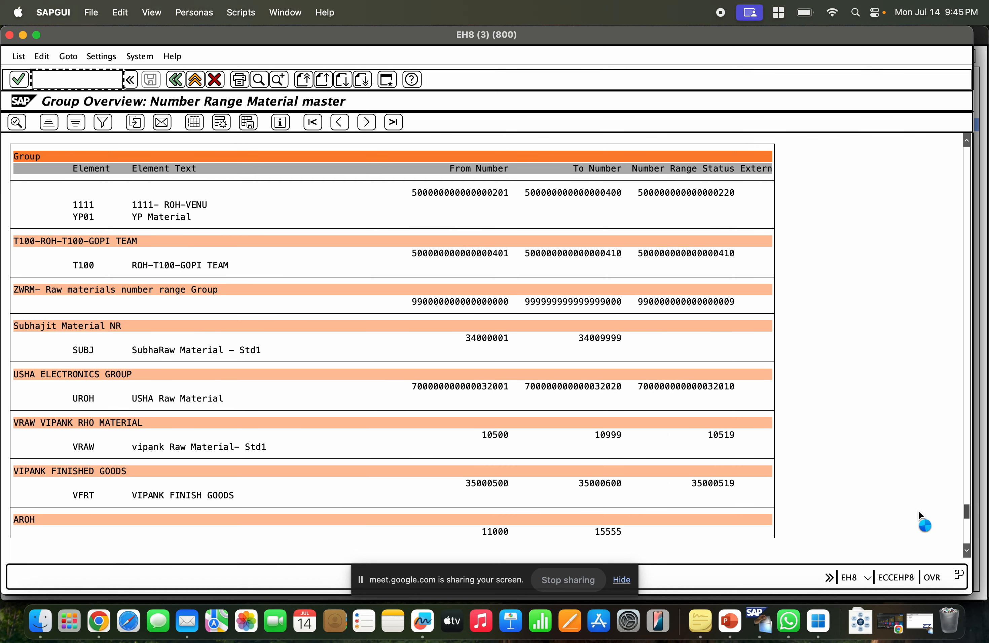
scroll(918, 511, down, 5)
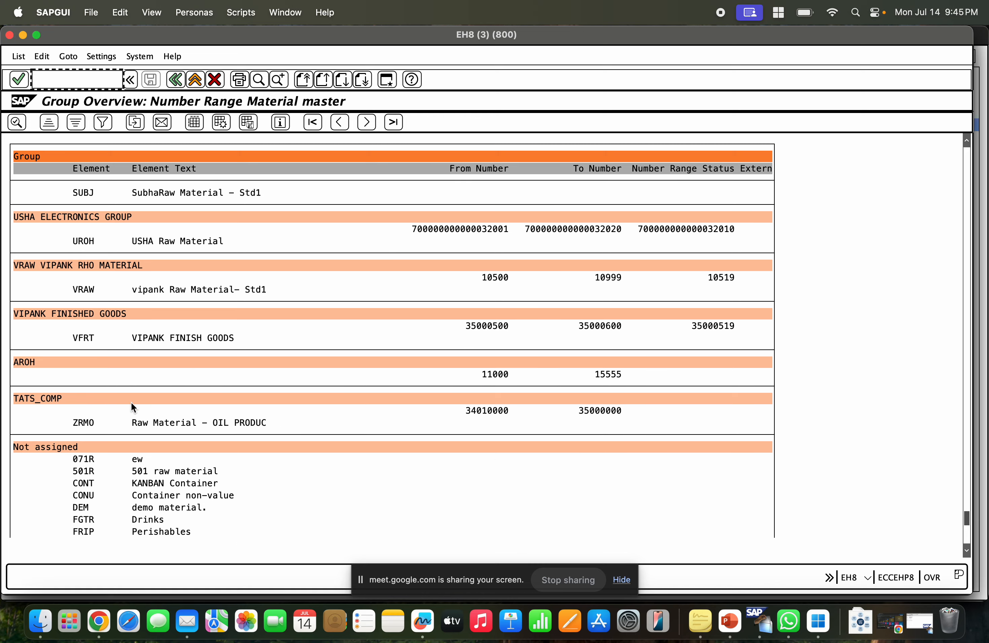
scroll(131, 402, down, 3)
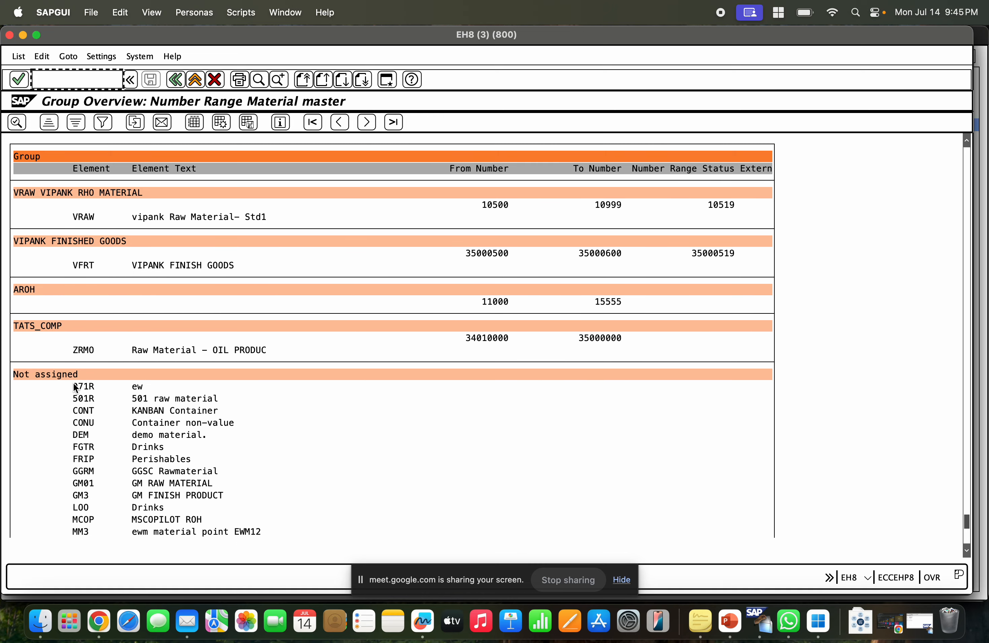
click(51, 377)
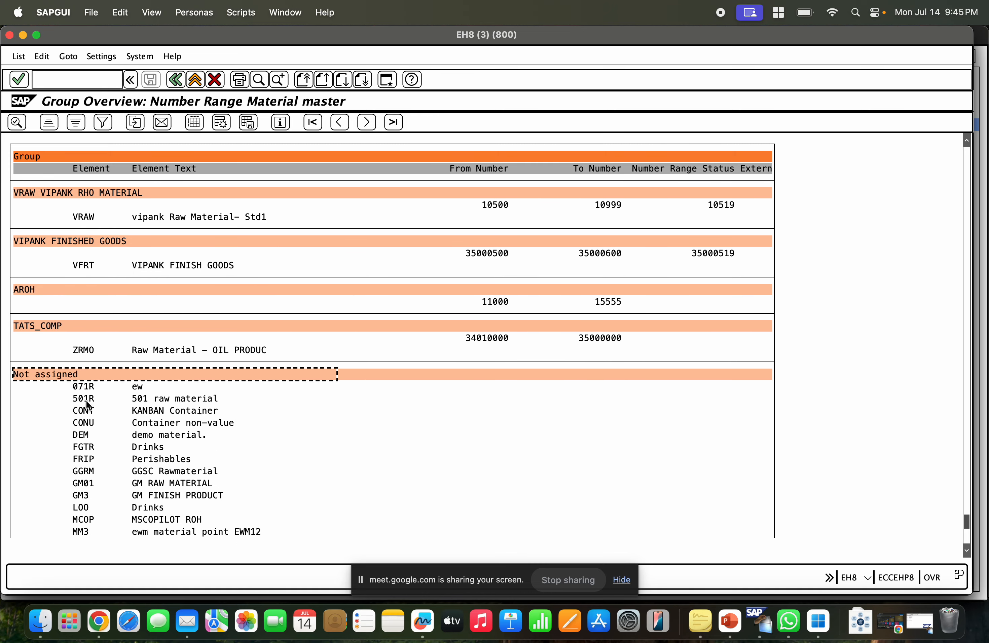
scroll(138, 427, down, 4)
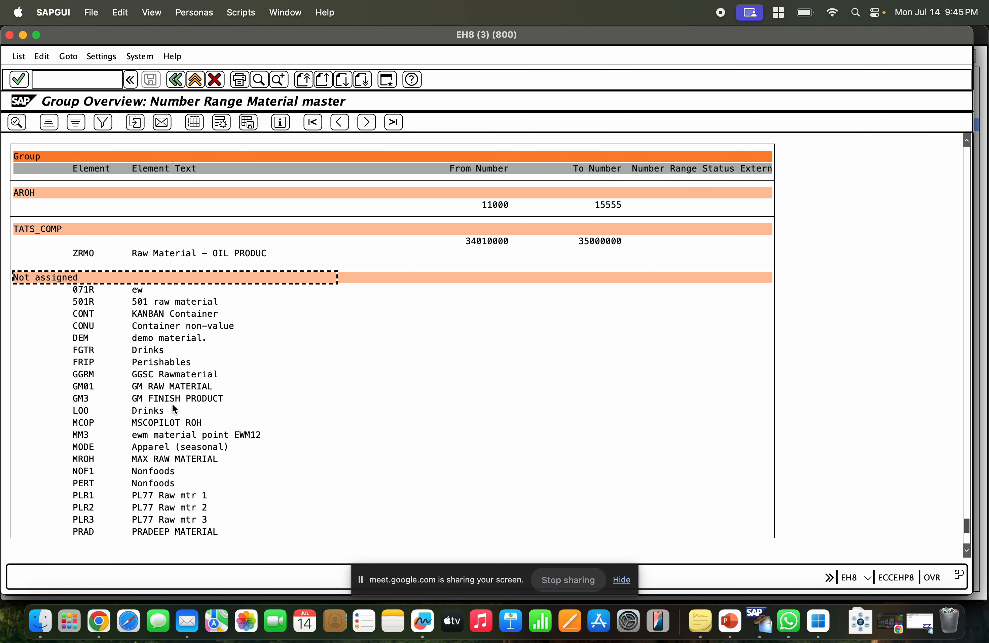
scroll(101, 411, down, 3)
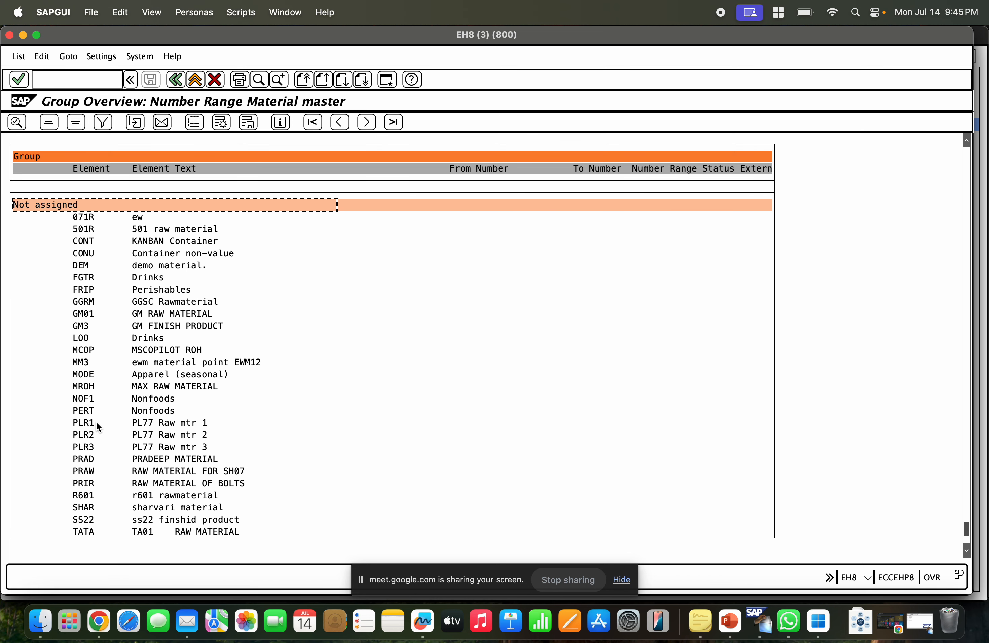
click(90, 324)
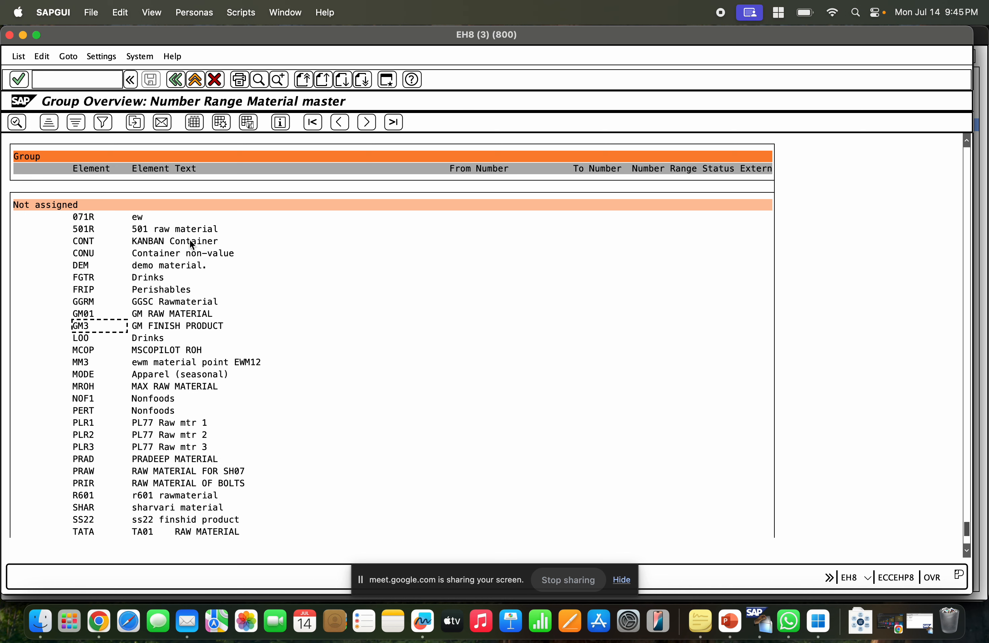
scroll(243, 351, down, 1)
scroll(243, 349, down, 2)
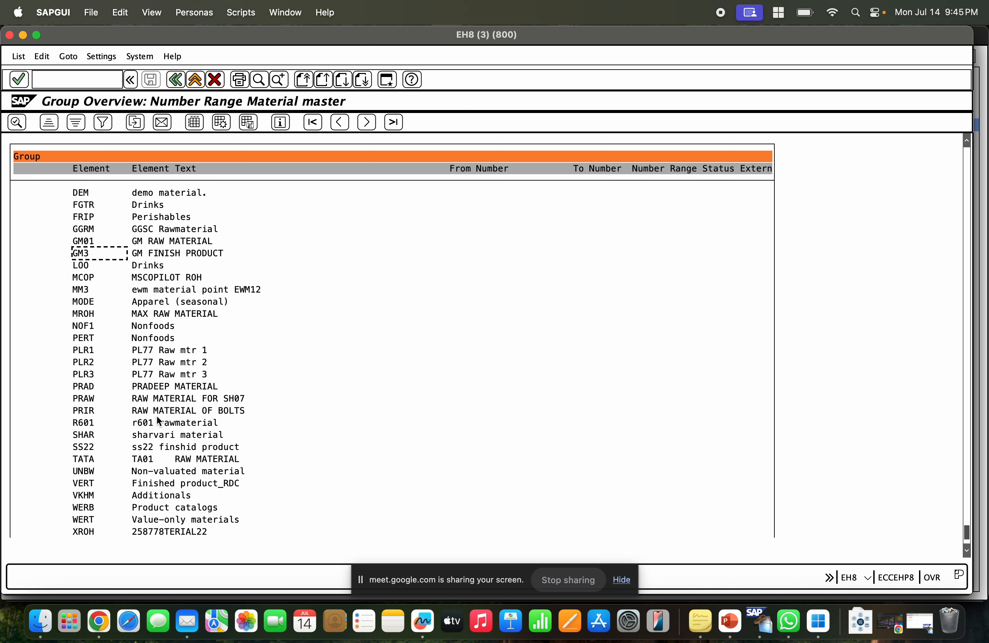
click(177, 472)
Assign material type UNBW to the TATS_COMP number range group and save.
click(175, 80)
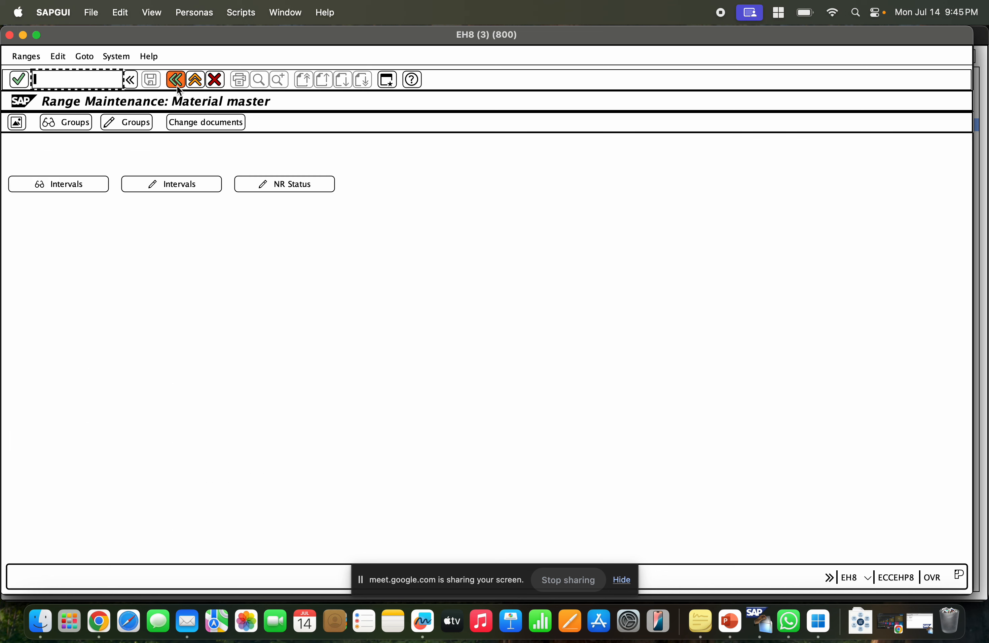
click(133, 119)
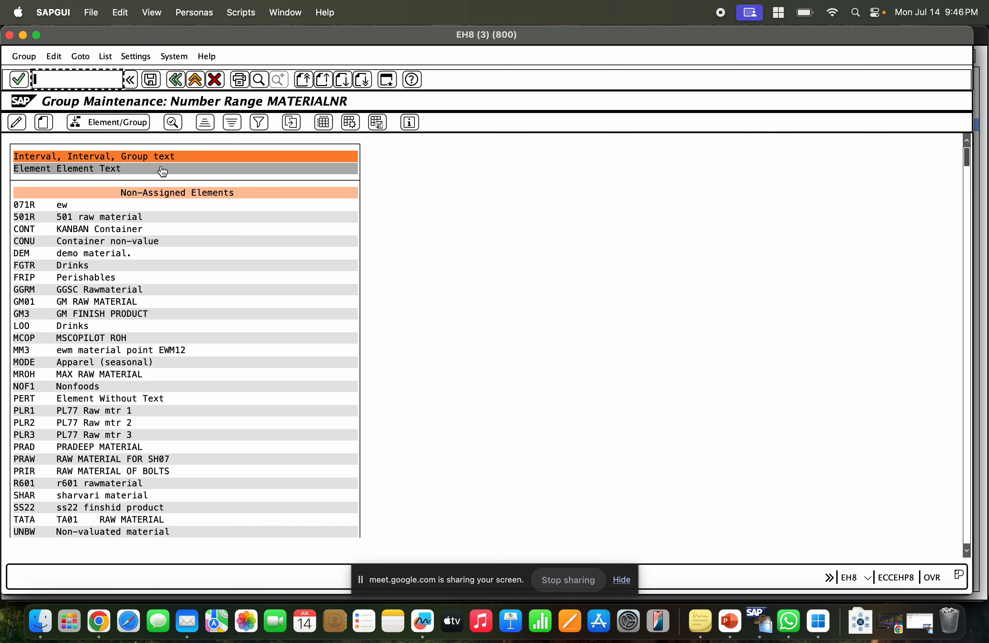
click(259, 80)
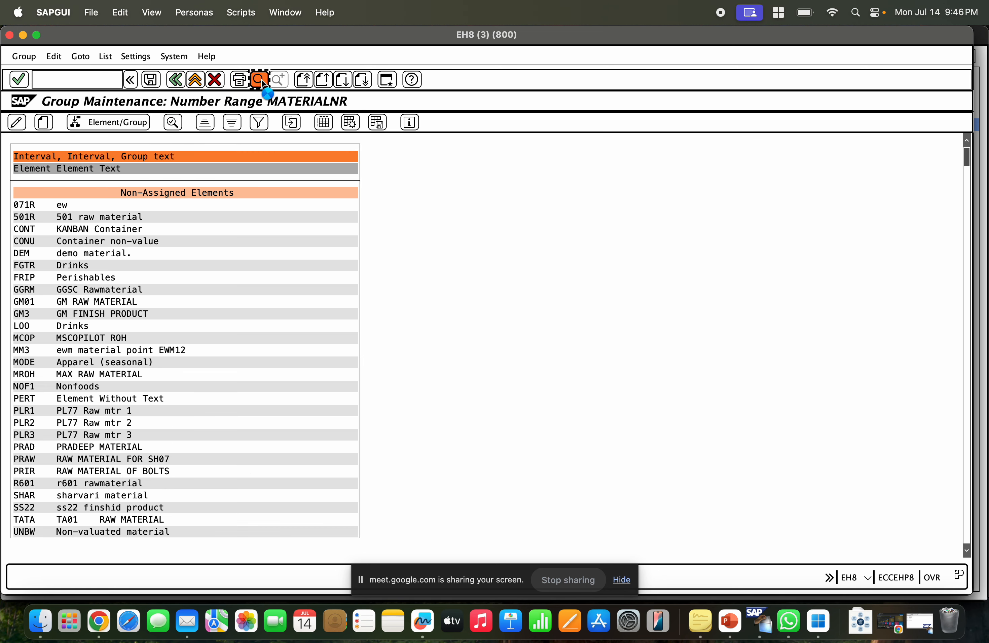
text(UNBW)
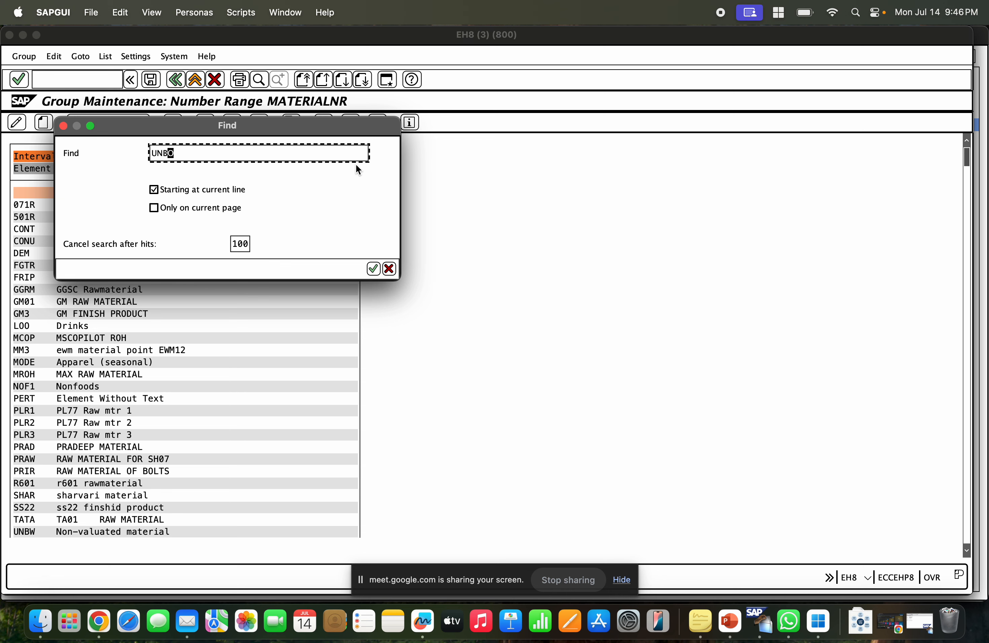
key(Return)
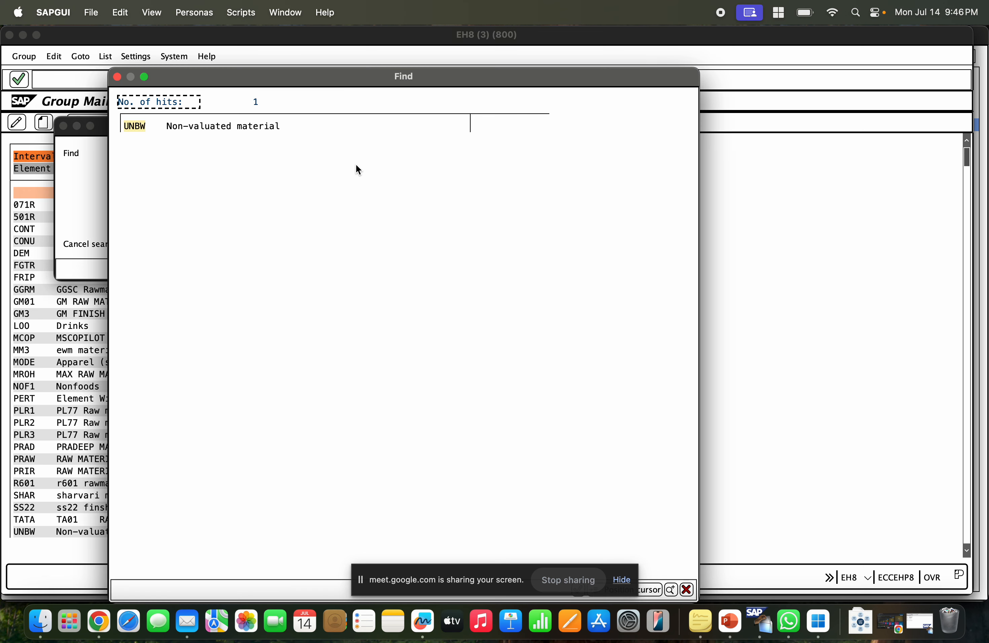
click(143, 125)
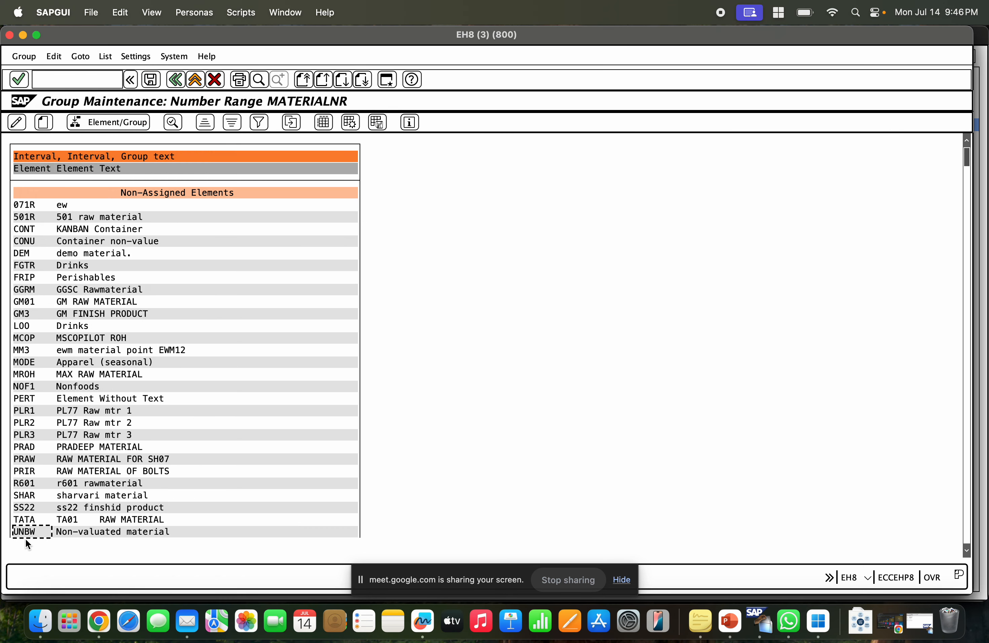
click(99, 125)
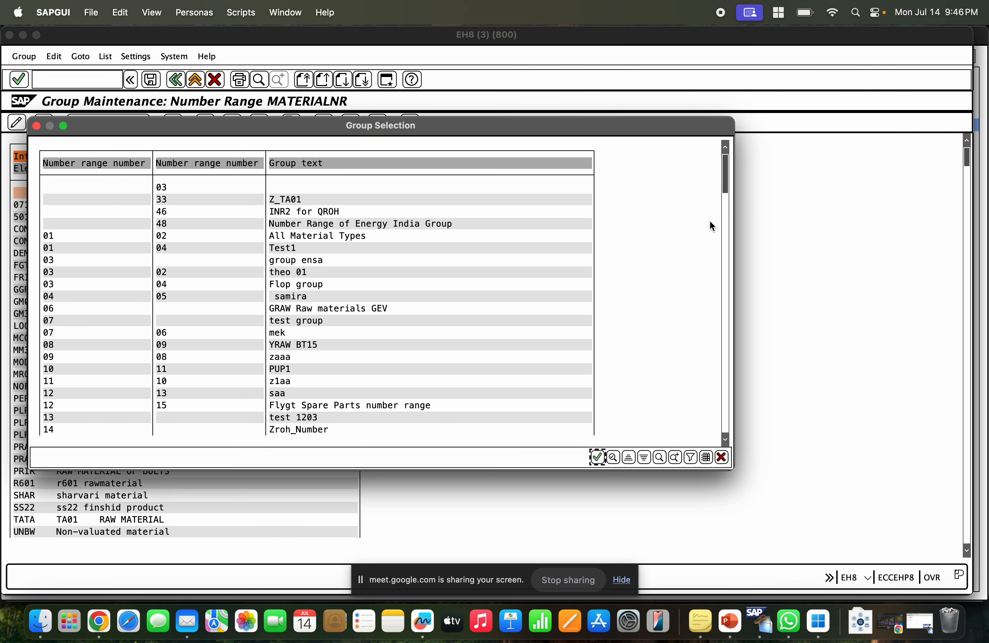
drag(722, 198, 742, 435)
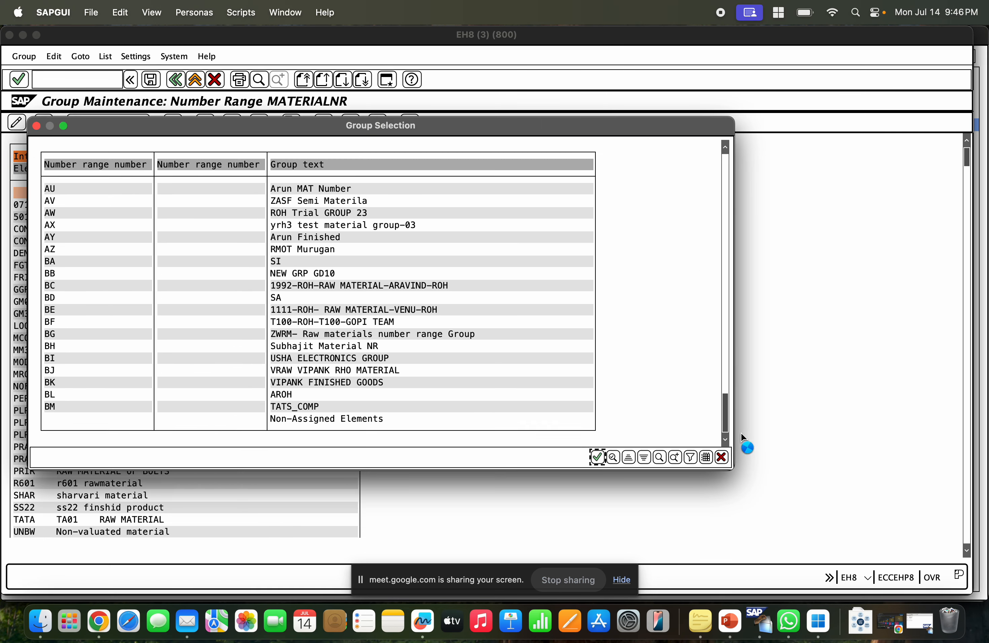
double_click(295, 406)
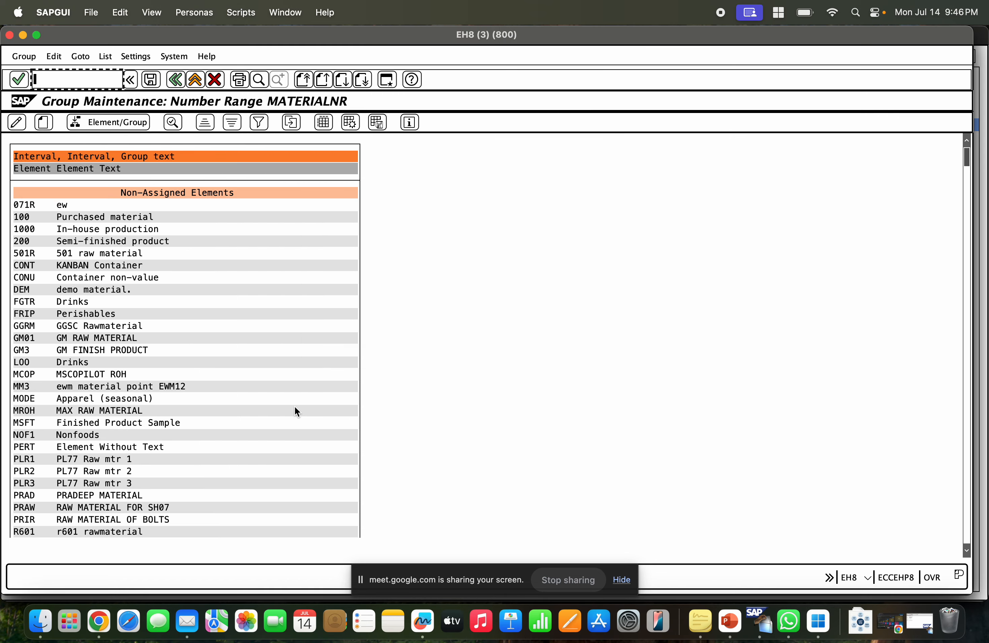
click(158, 85)
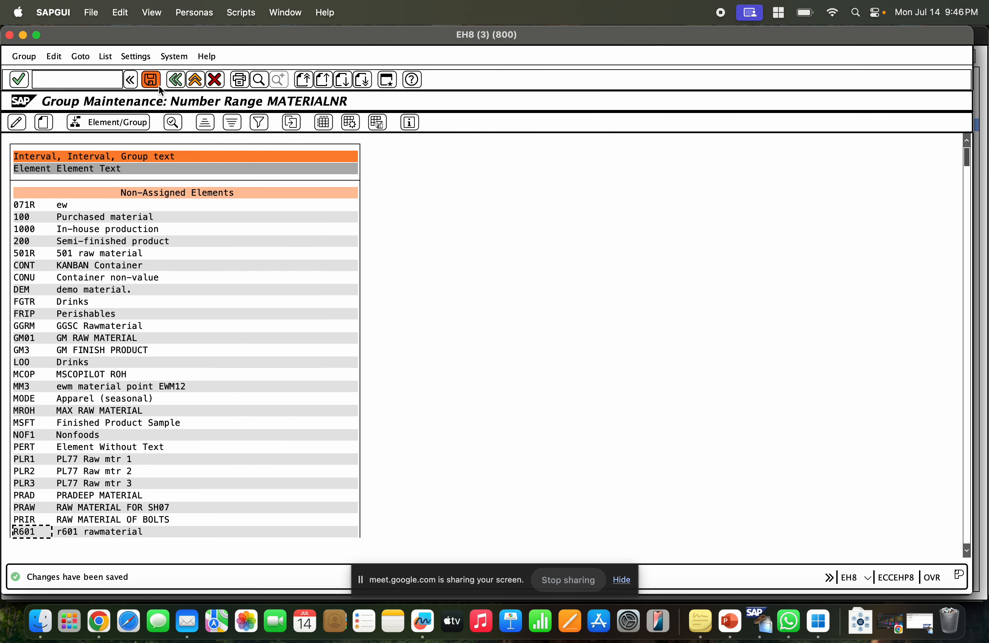
Open the group overview and search for UNBW to check which group and interval it sits under.
click(171, 82)
click(54, 123)
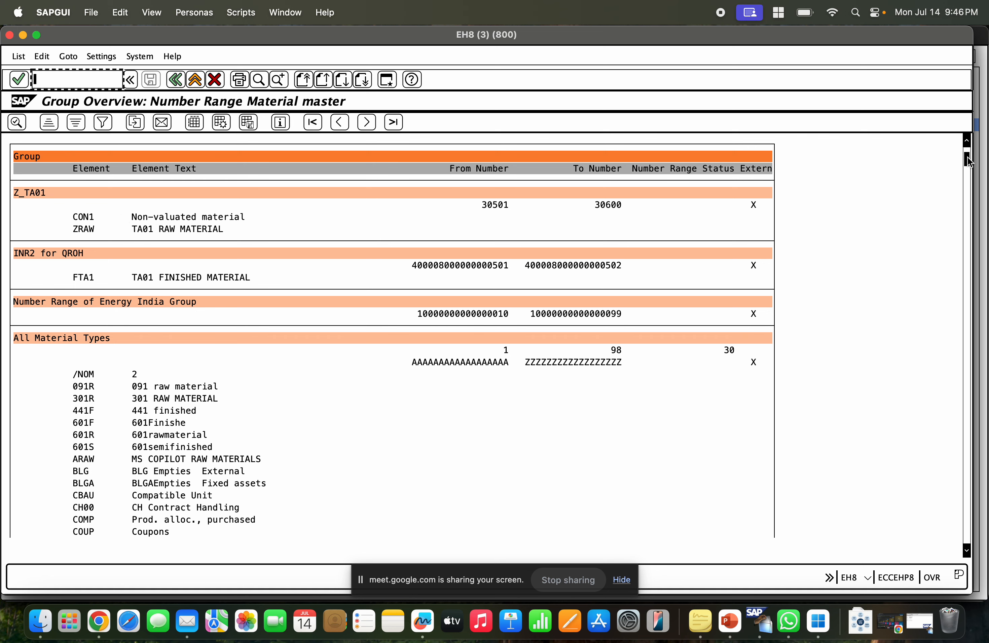
scroll(579, 157, down, 3)
click(260, 78)
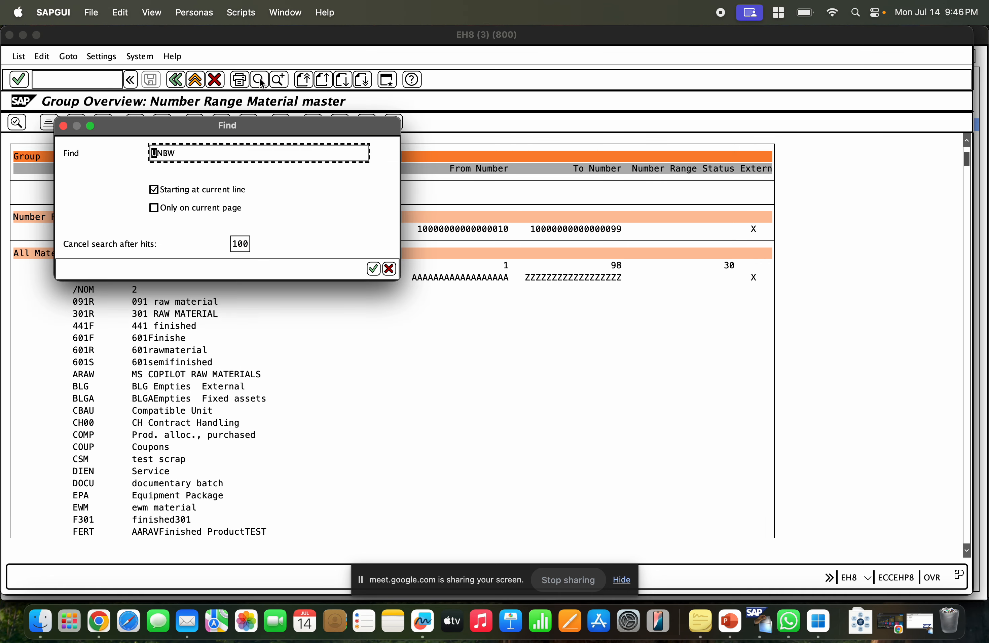
key(Right)
key(Right)
key(Right)
key(Return)
double_click(196, 128)
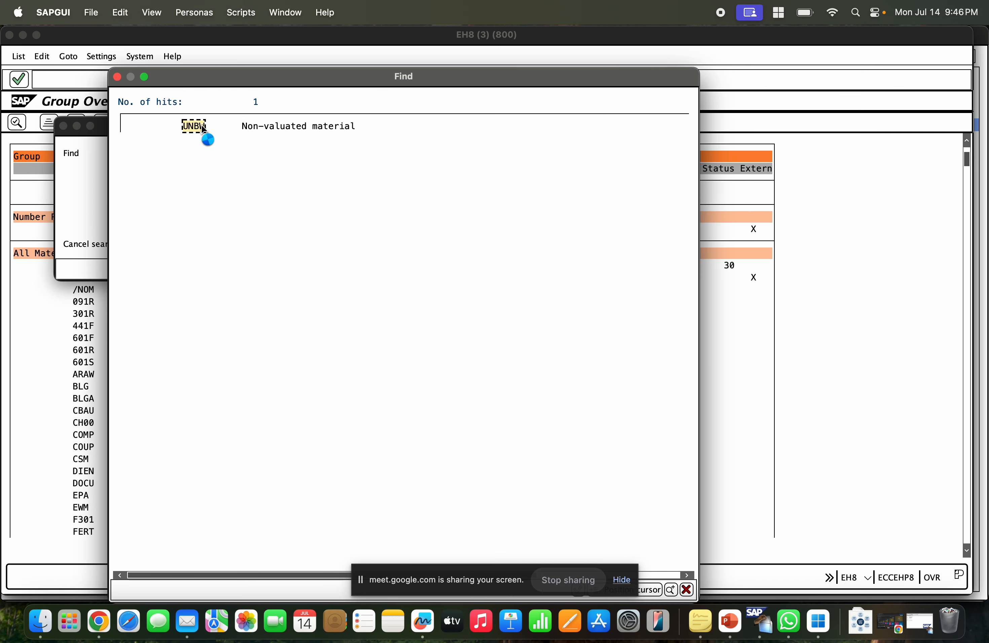
scroll(140, 249, down, 1)
scroll(141, 250, up, 3)
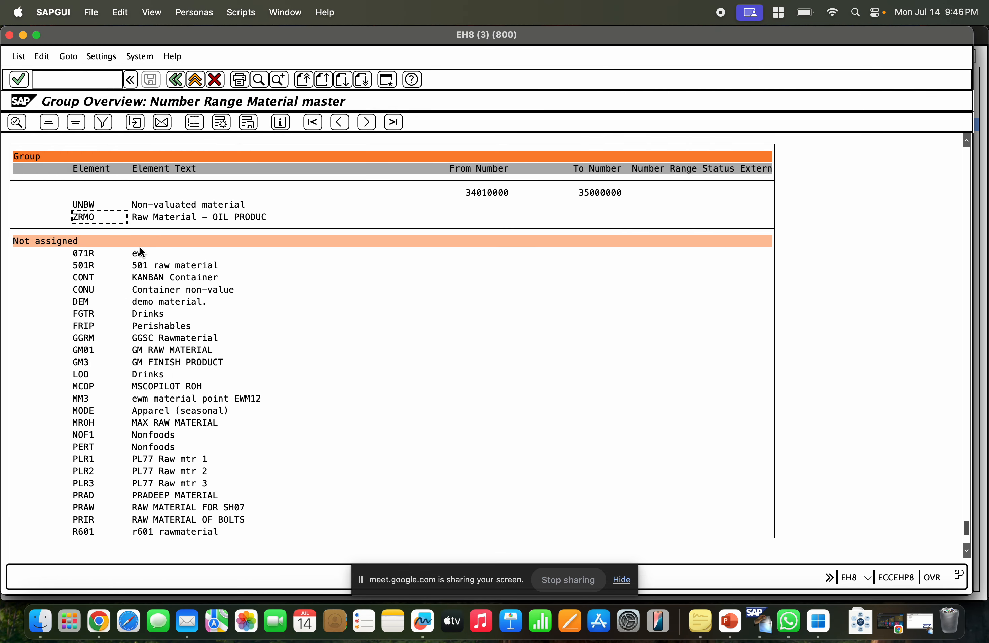
scroll(168, 247, up, 1)
click(69, 254)
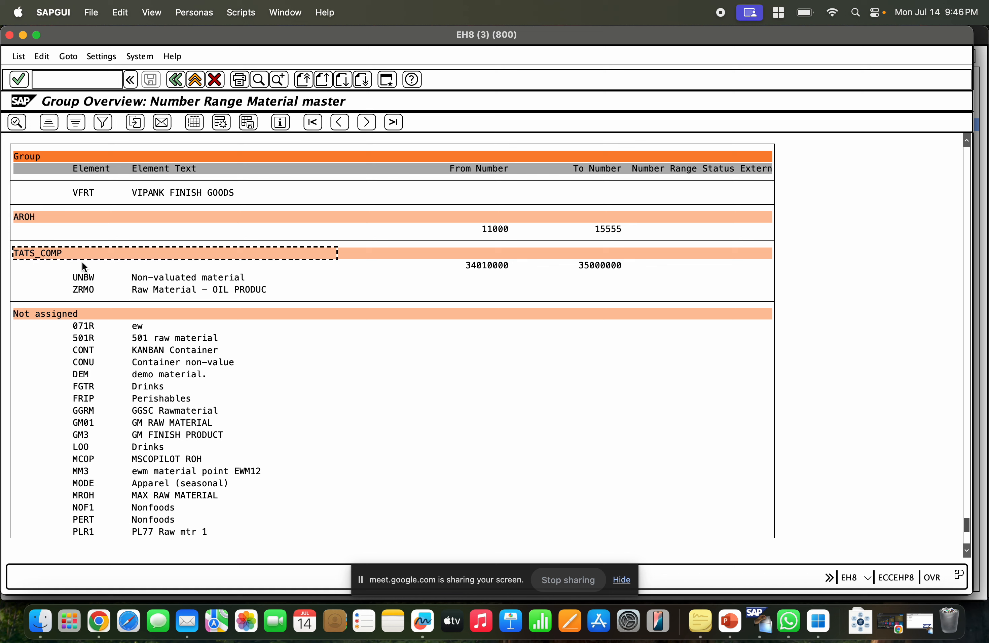
Examine the TATS_COMP group's number interval and its assigned material types UNBW and ZRMO in the group overview.
click(451, 269)
click(588, 264)
click(150, 276)
click(108, 280)
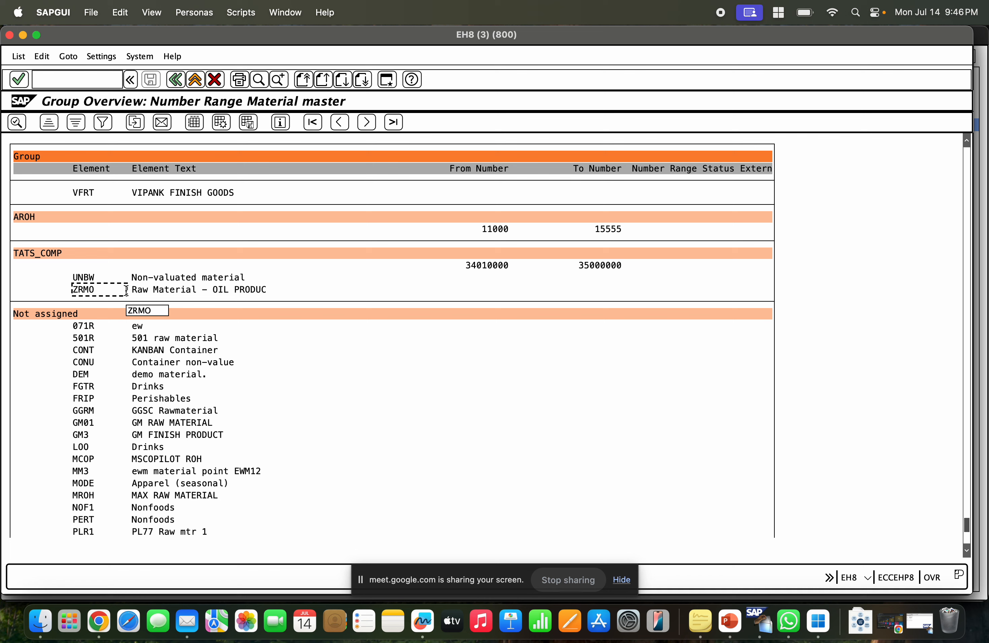
click(90, 399)
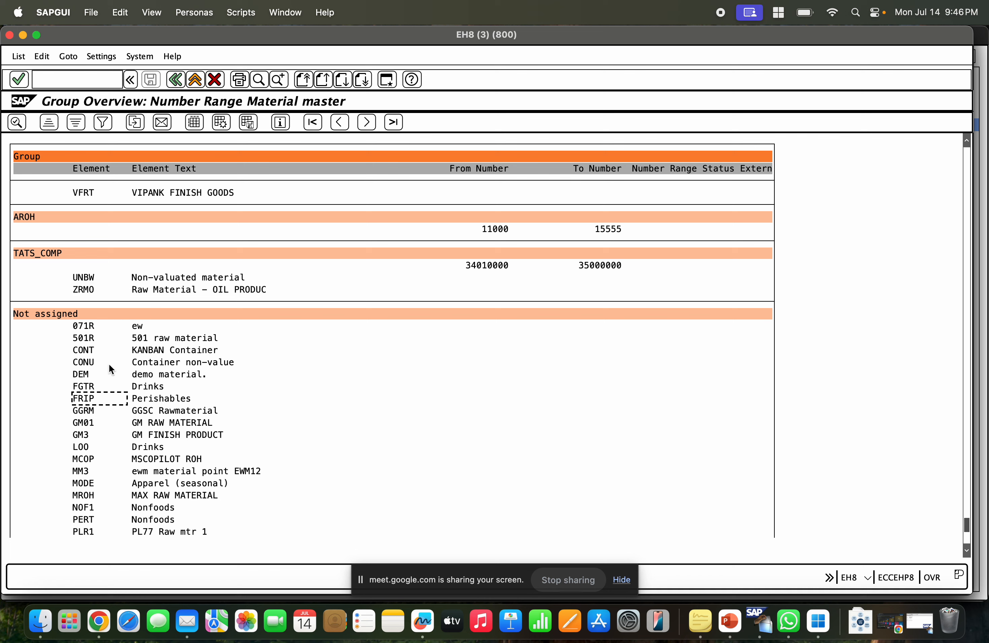
click(146, 447)
click(147, 495)
click(61, 264)
click(100, 289)
click(499, 263)
Switch to Chrome and highlight the number range points on the Material type Controls slide of the SAP MM1 presentation.
click(99, 619)
click(431, 362)
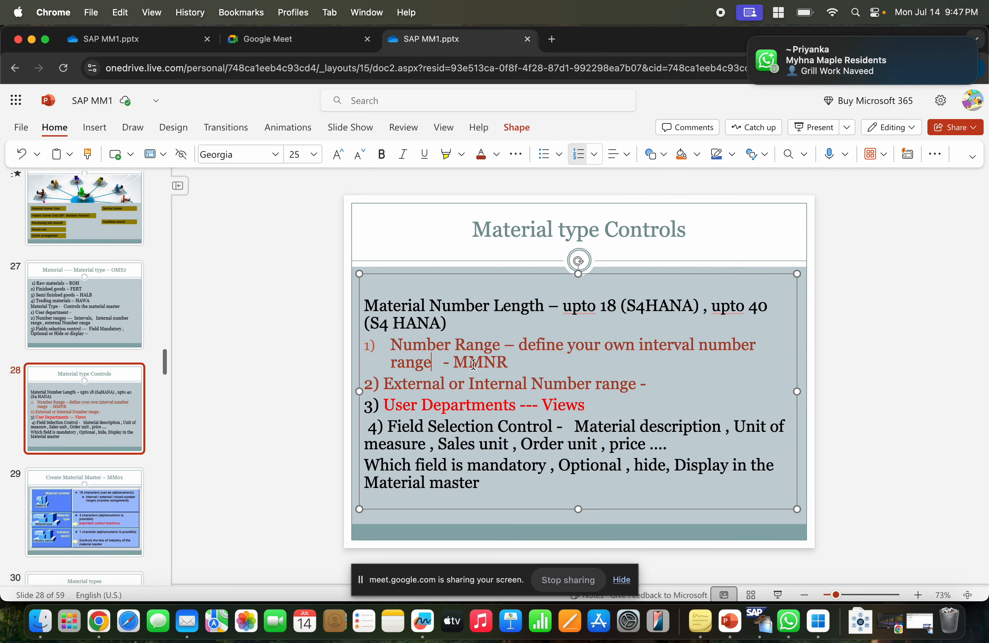
triple_click(522, 366)
drag(620, 382, 333, 336)
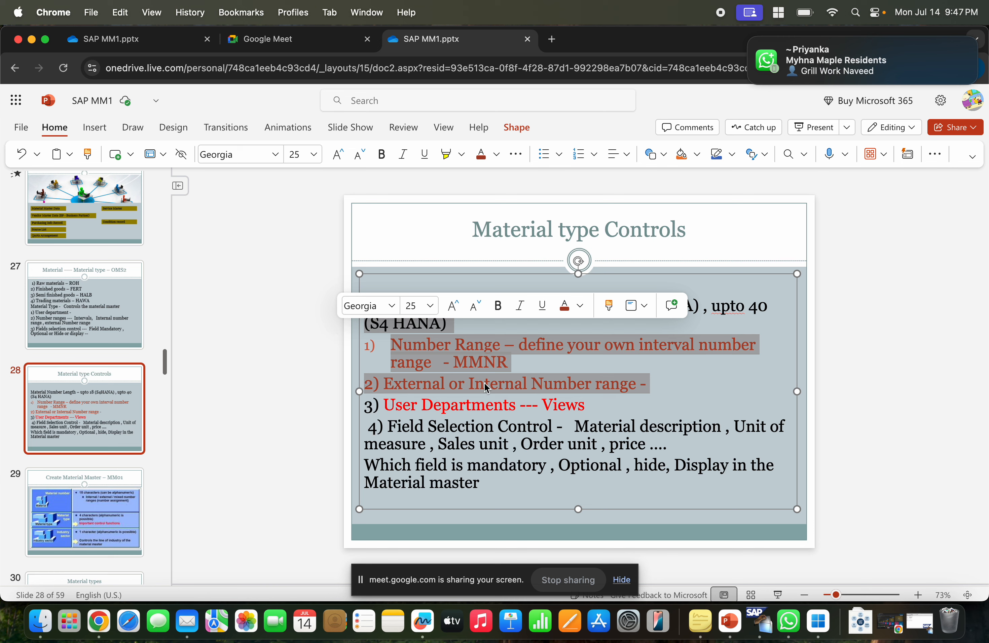
click(552, 374)
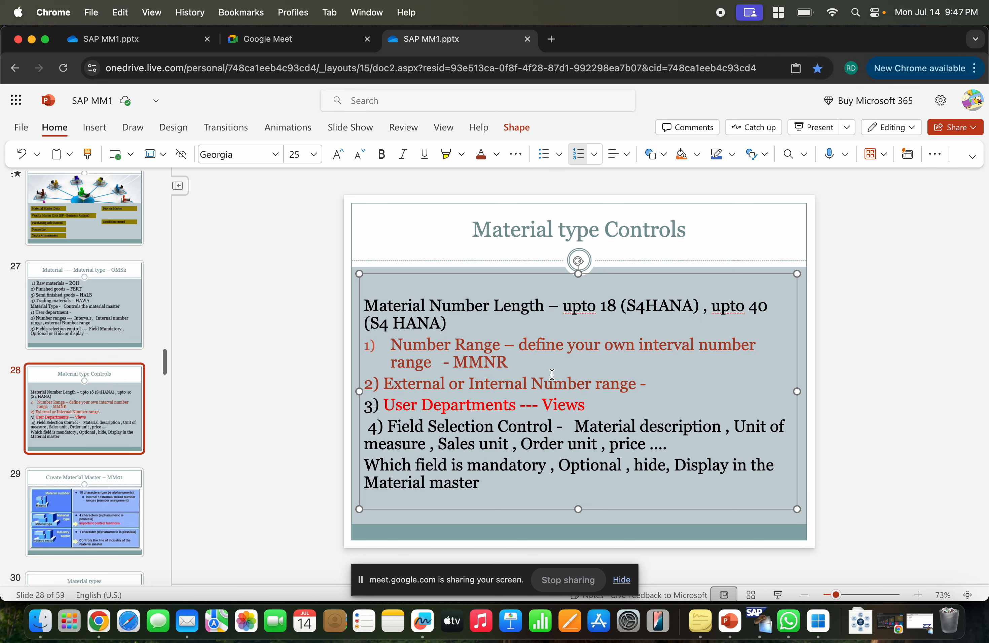
click(504, 486)
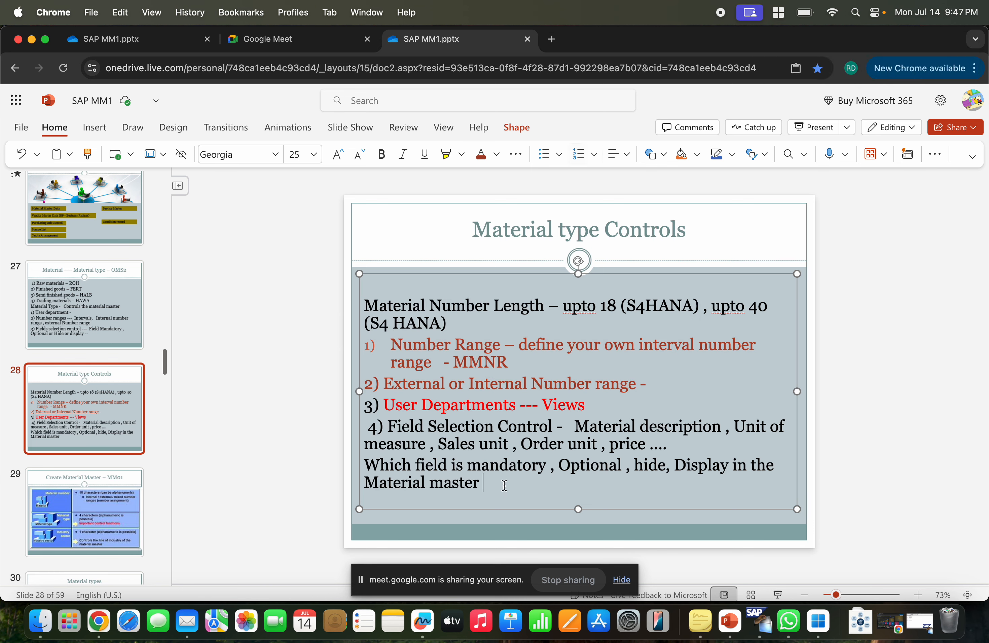